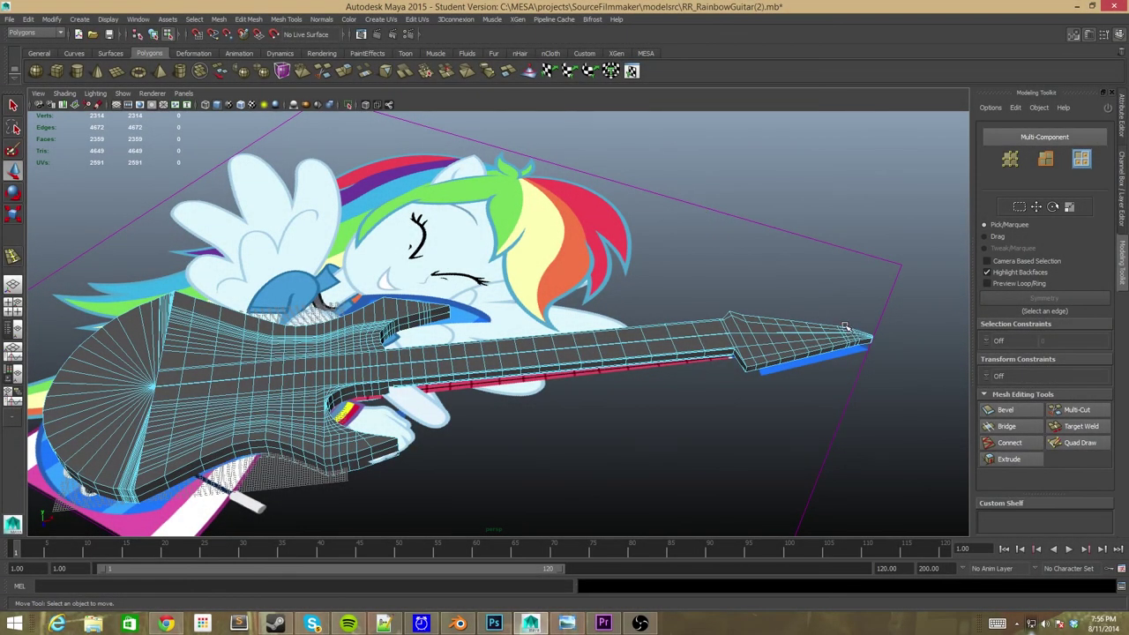
Delete the corner edge loop and the dense edges on the body's side
scroll(820, 273, up, 10)
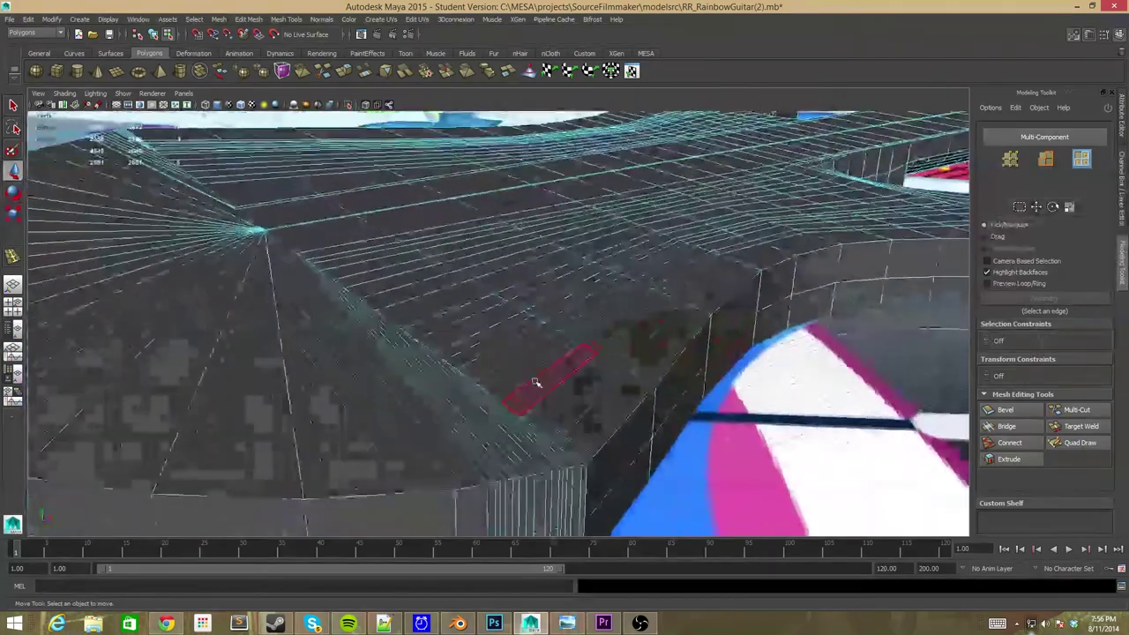
right_drag(413, 353, 413, 412)
double_click(384, 386)
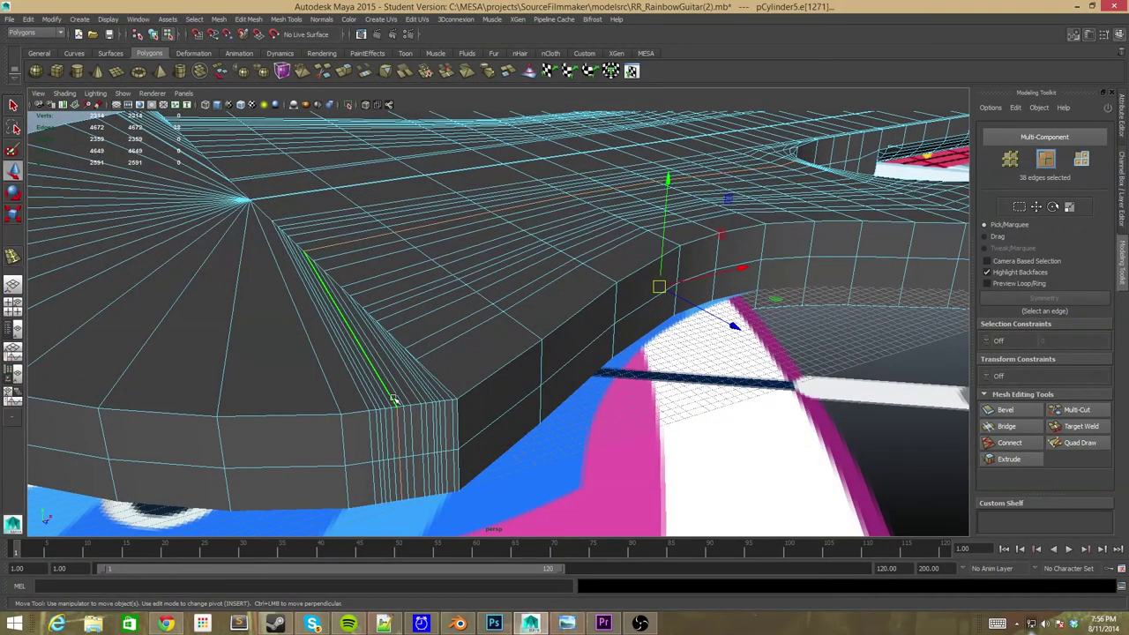
click(402, 468)
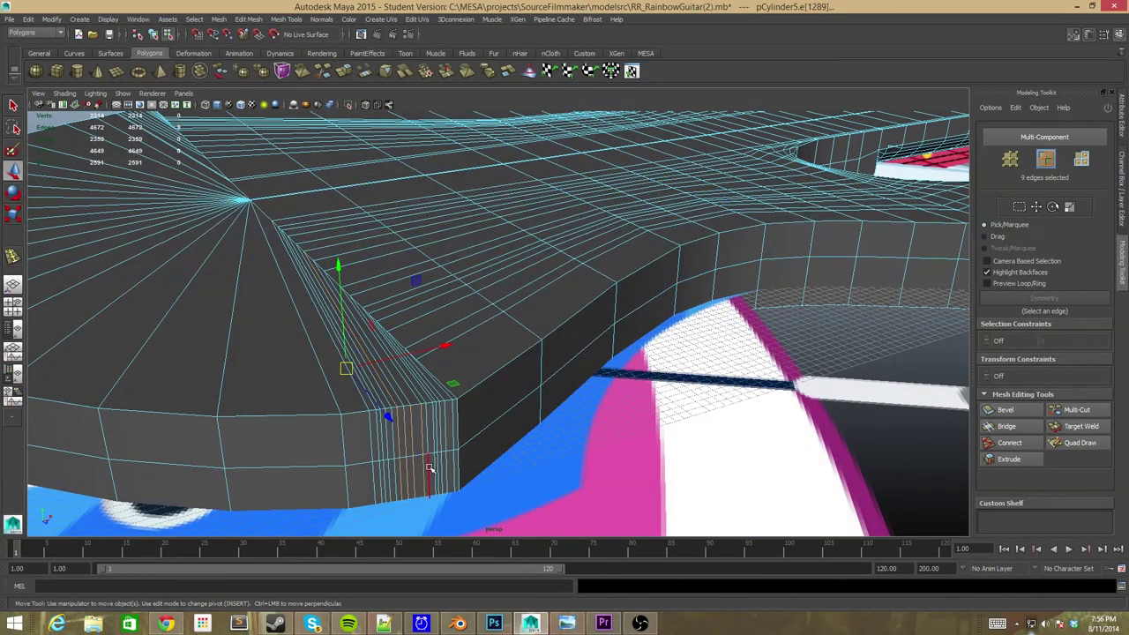
key(Delete)
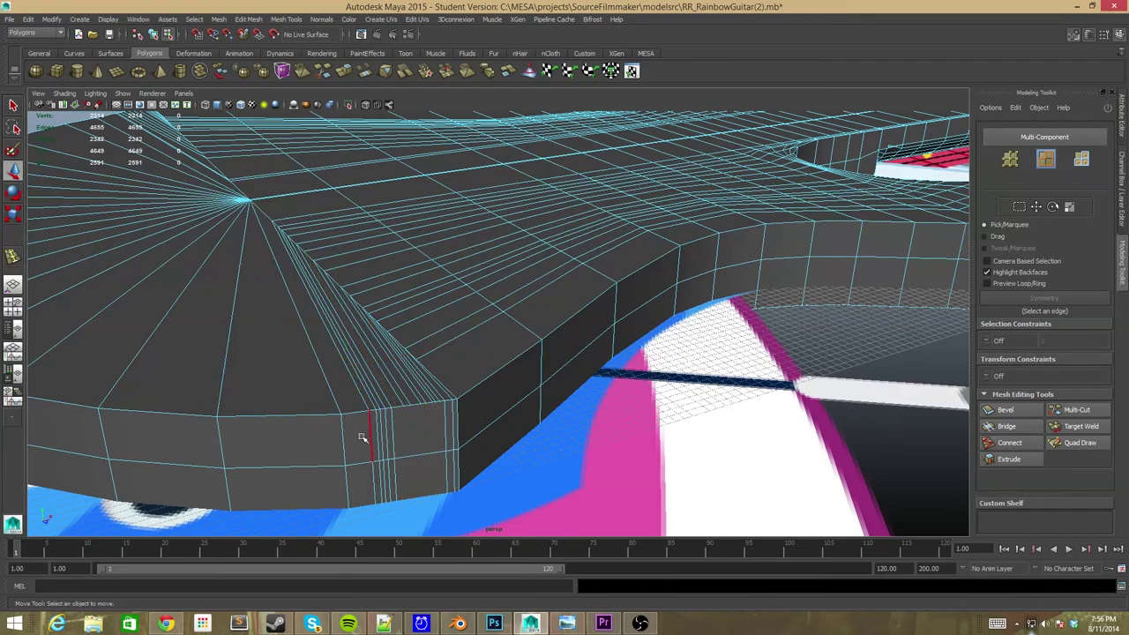
Delete the vertical side edge loops and the leftover vertical edge
double_click(362, 438)
alt+drag(361, 437, 386, 440)
key(ctrl+space)
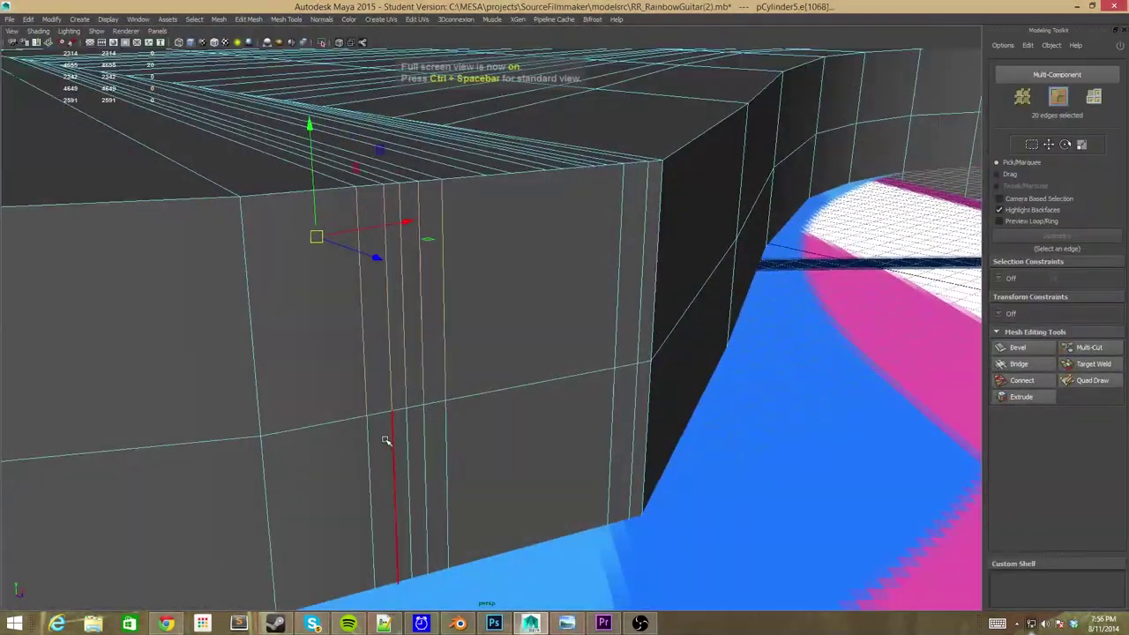
double_click(386, 441)
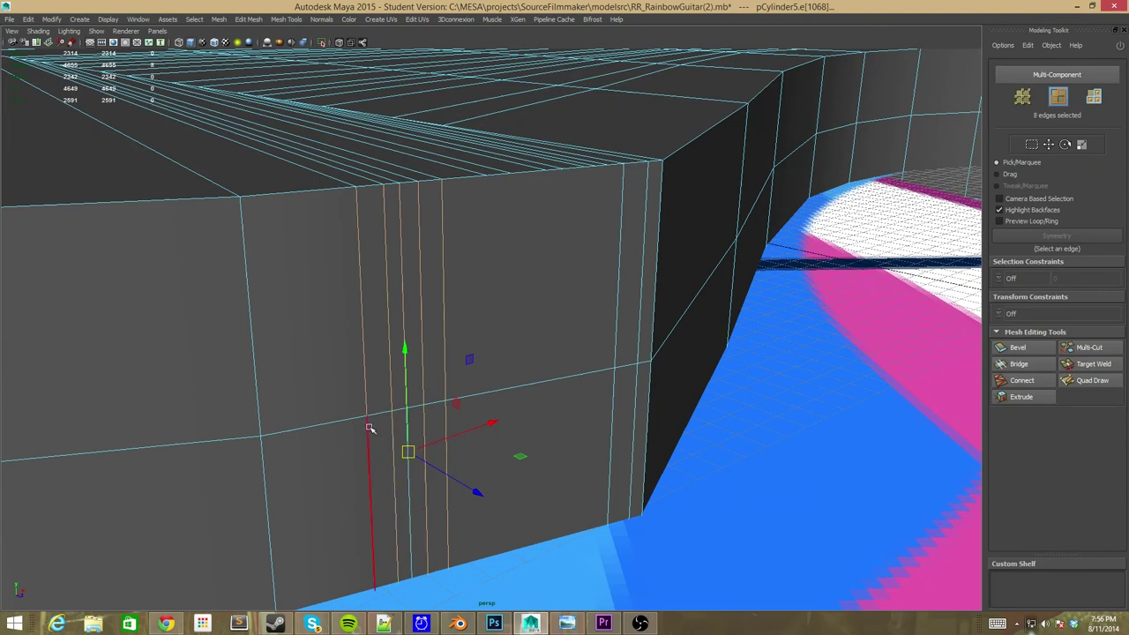
key(Delete)
click(617, 371)
key(Delete)
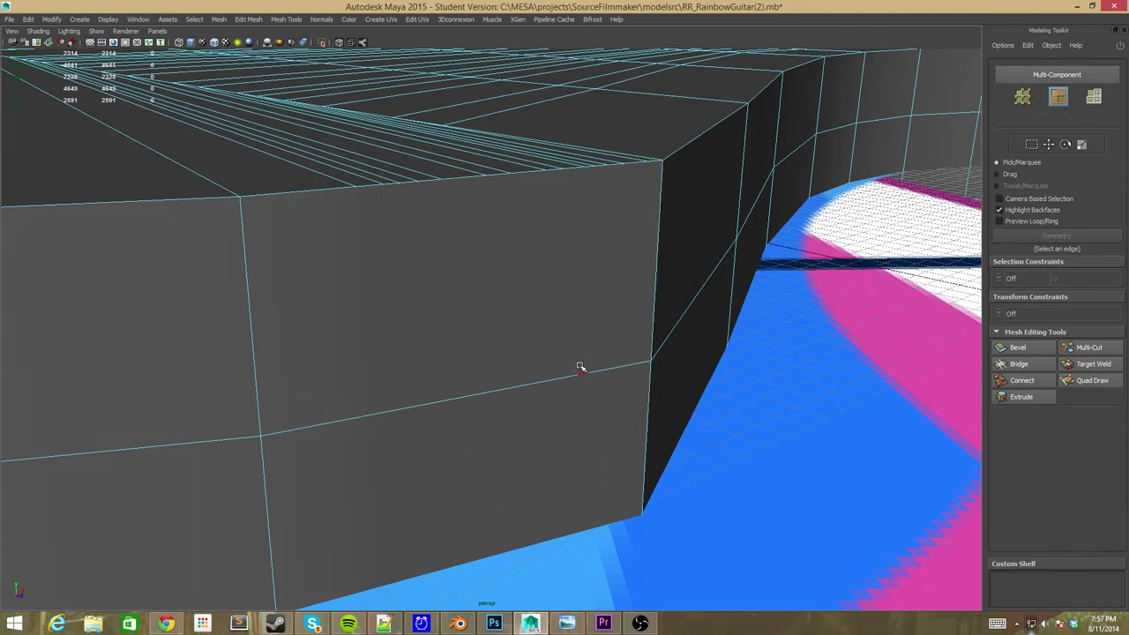
Remove the extra edges in the fan area of the corner
mouse_move(580, 367)
alt+mouse_down()
mouse_move(456, 335)
mouse_move(714, 411)
mouse_move(572, 427)
alt+mouse_up()
double_click(711, 413)
key(Delete)
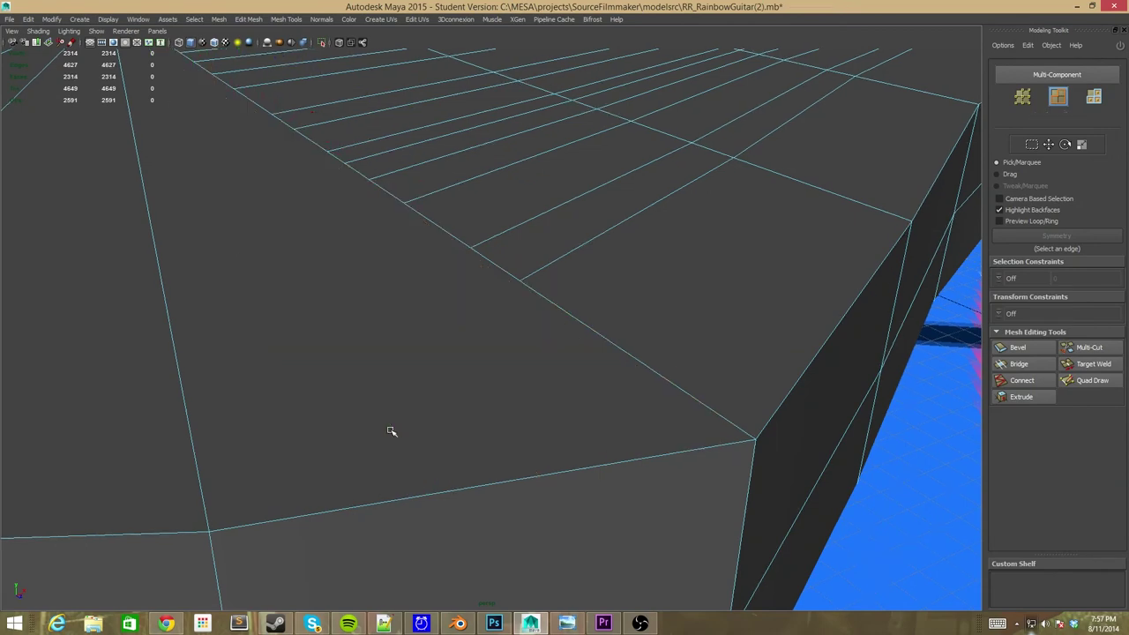
Delete the leftover corner vertices, bringing the mesh down to 2284 vertices
alt+drag(391, 431, 411, 352)
right_drag(411, 353, 396, 368)
scroll(376, 269, up, 3)
drag(377, 269, 437, 338)
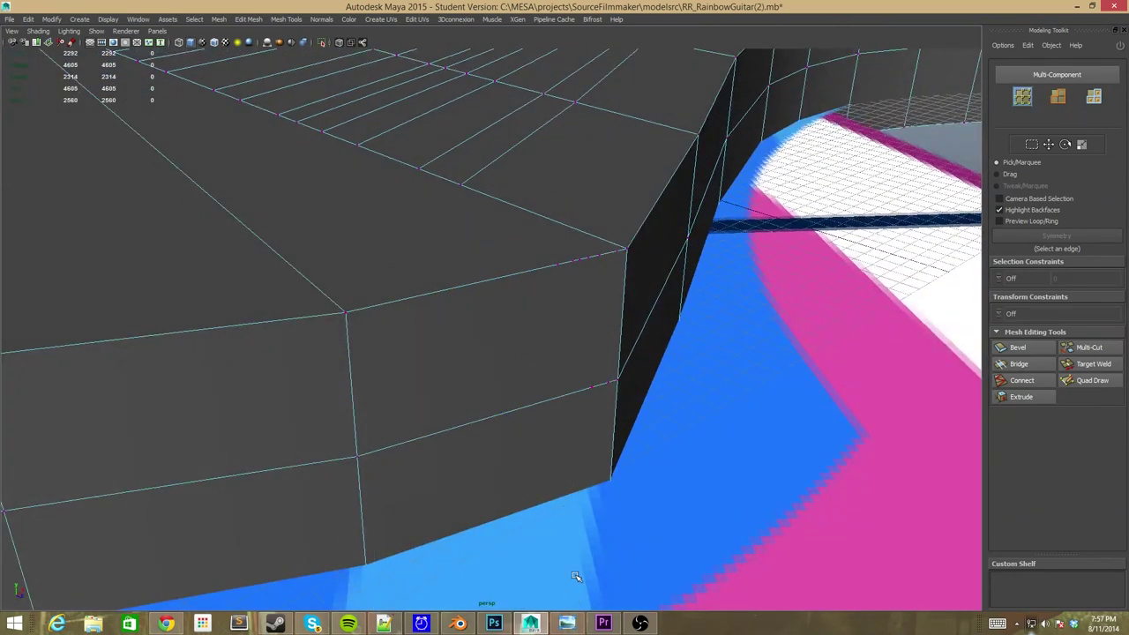
drag(687, 524, 687, 524)
key(f)
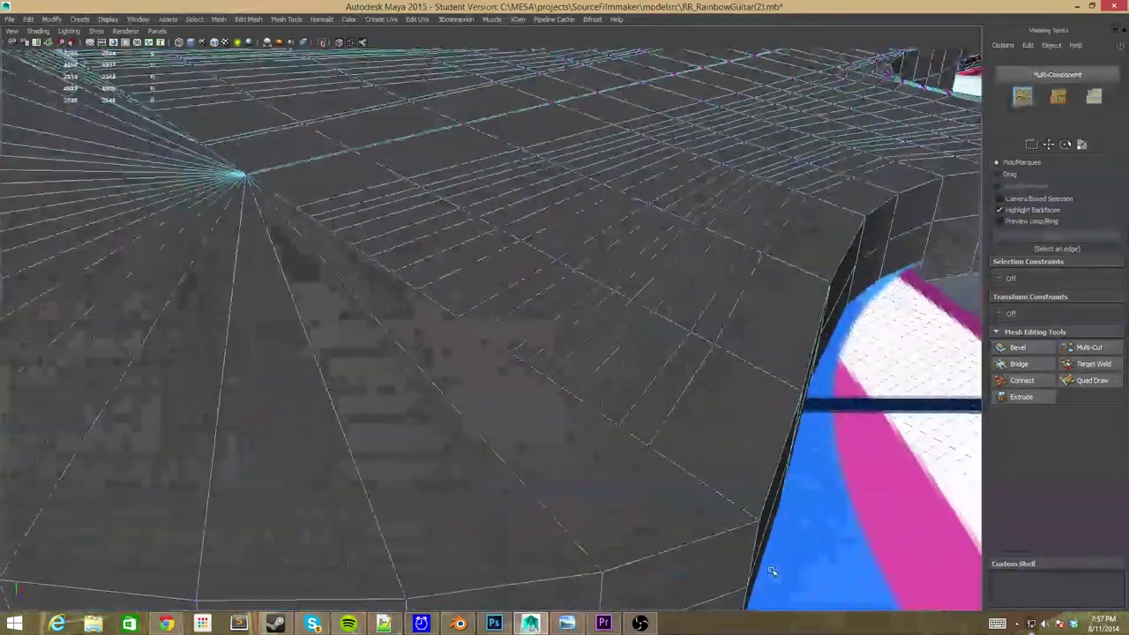
mouse_move(772, 571)
alt+mouse_down()
mouse_move(572, 516)
mouse_move(492, 338)
mouse_move(389, 215)
alt+mouse_up()
Delete the corner edge loops and their neighbours, leaving 2269 vertices and 2299 faces
double_click(388, 215)
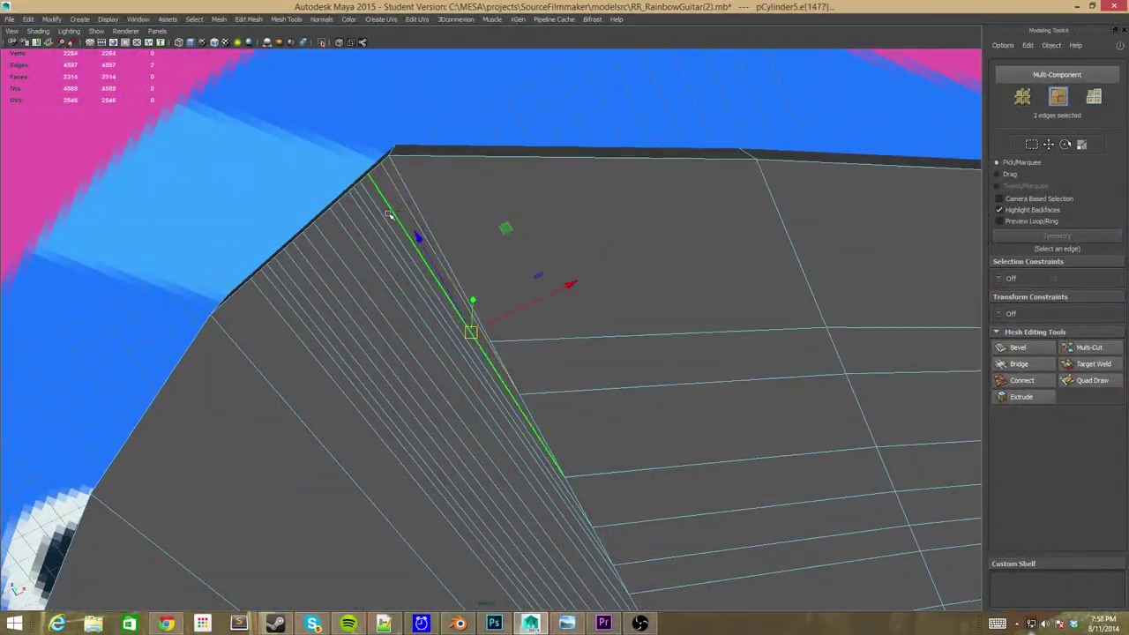
shift+double_click(328, 250)
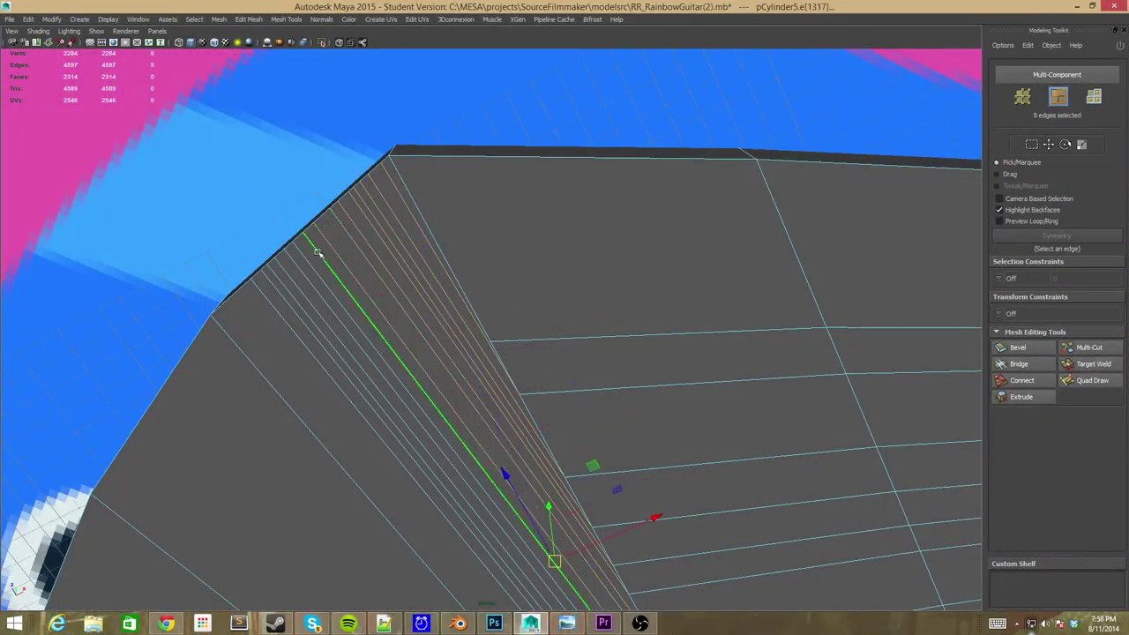
right_click(262, 292)
click(217, 294)
mouse_move(189, 169)
mouse_down()
mouse_move(535, 424)
mouse_move(501, 380)
mouse_move(479, 323)
mouse_move(458, 371)
mouse_up()
key(f)
mouse_move(458, 362)
alt+right_down()
mouse_move(448, 479)
mouse_move(429, 260)
alt+right_up()
alt+drag(429, 259, 409, 260)
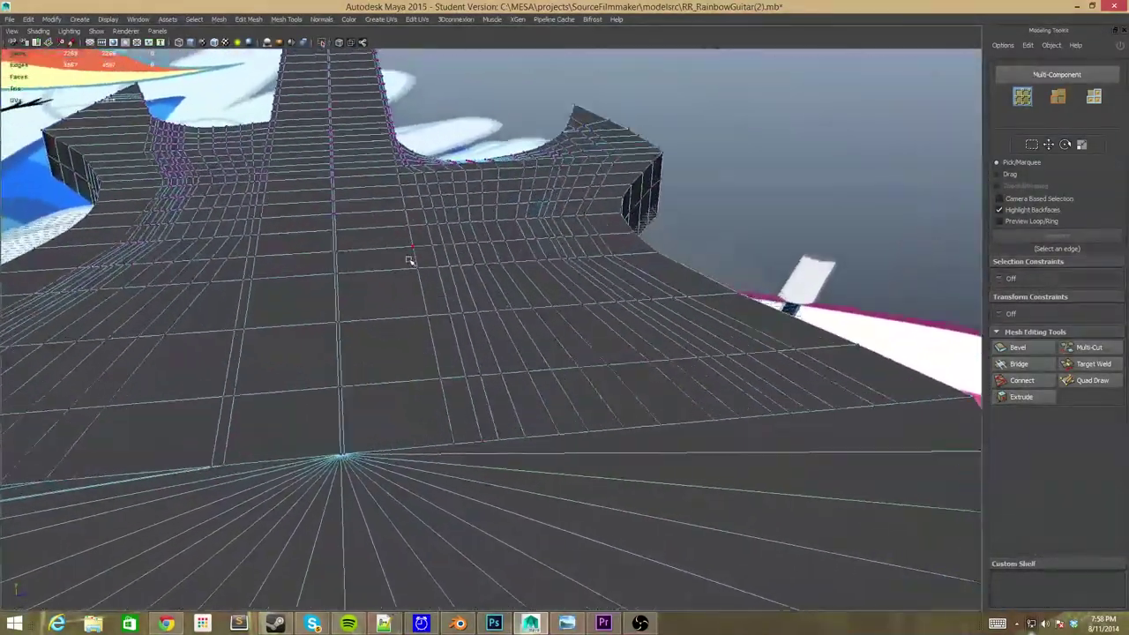
scroll(409, 259, up, 5)
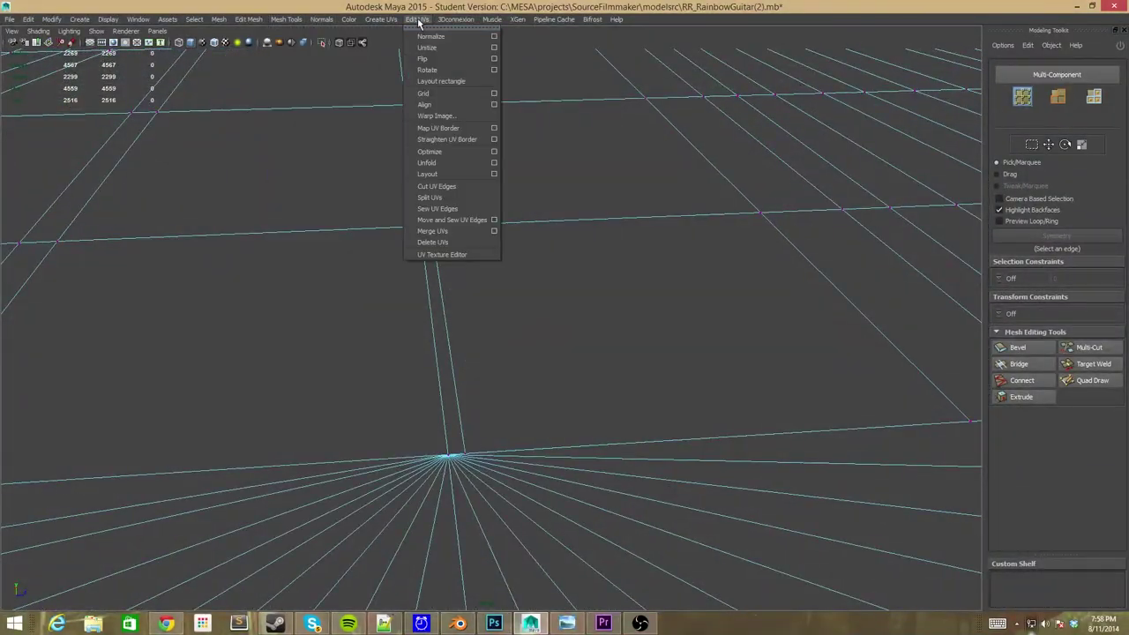
Tear off the Mesh Tools, Mesh and Edit Mesh menus as floating panels at top right
click(300, 34)
click(218, 18)
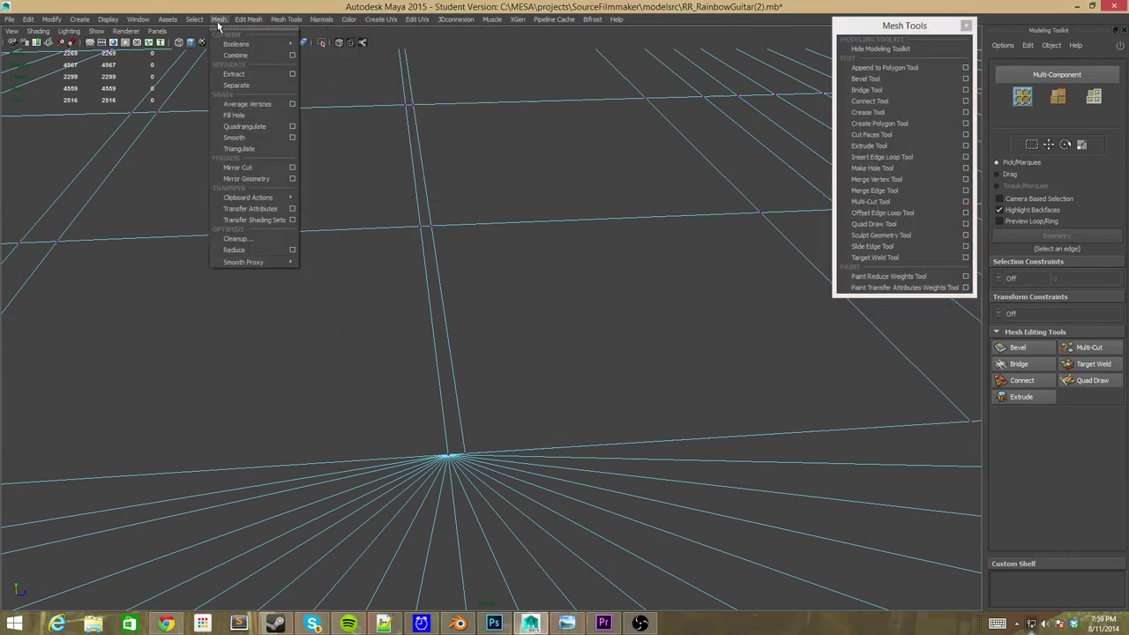
click(261, 28)
drag(255, 21, 769, 37)
click(257, 22)
click(260, 28)
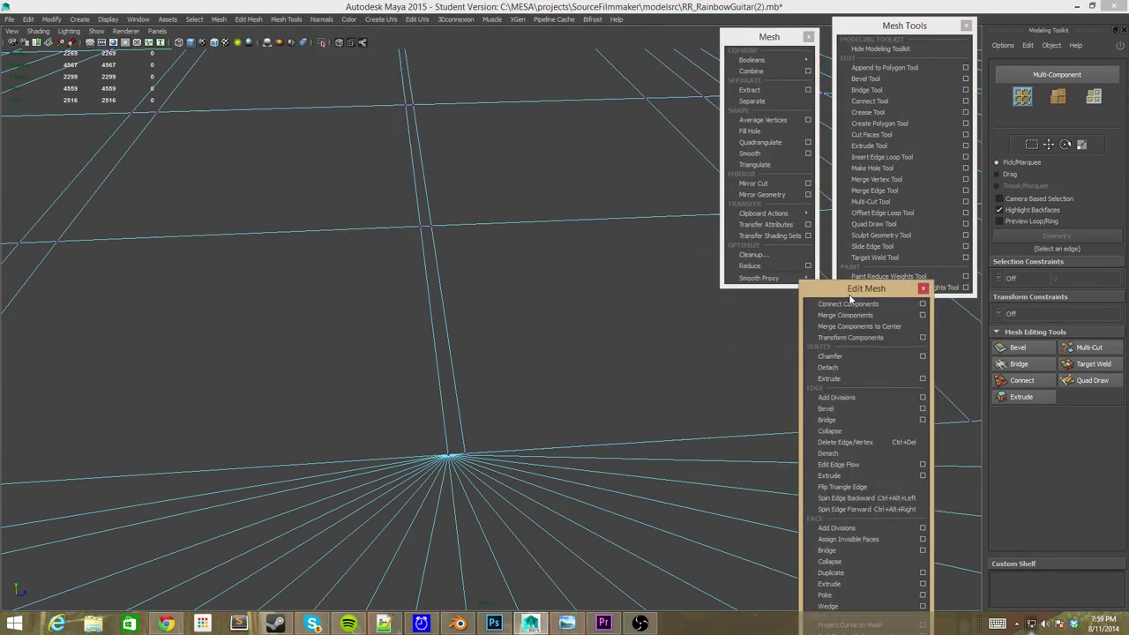
drag(849, 284, 891, 251)
click(870, 200)
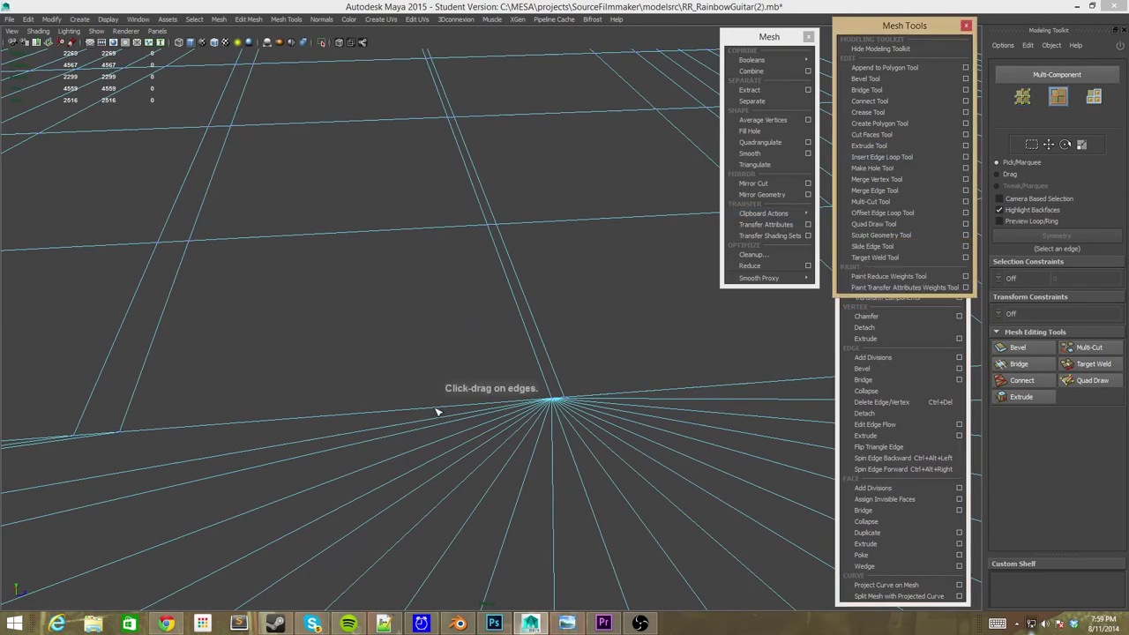
ctrl+click(486, 221)
mouse_move(517, 244)
alt+mouse_down()
mouse_move(566, 287)
mouse_move(530, 383)
alt+mouse_up()
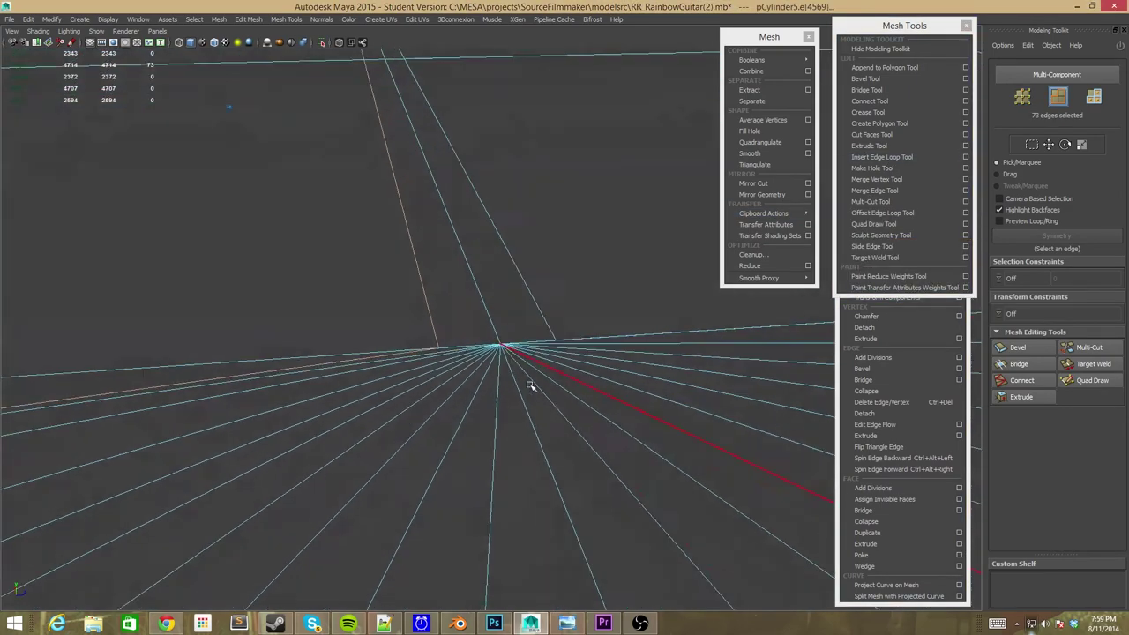
Delete the edge loop running along a fan spoke edge
right_click(315, 365)
click(327, 377)
scroll(453, 392, down, 3)
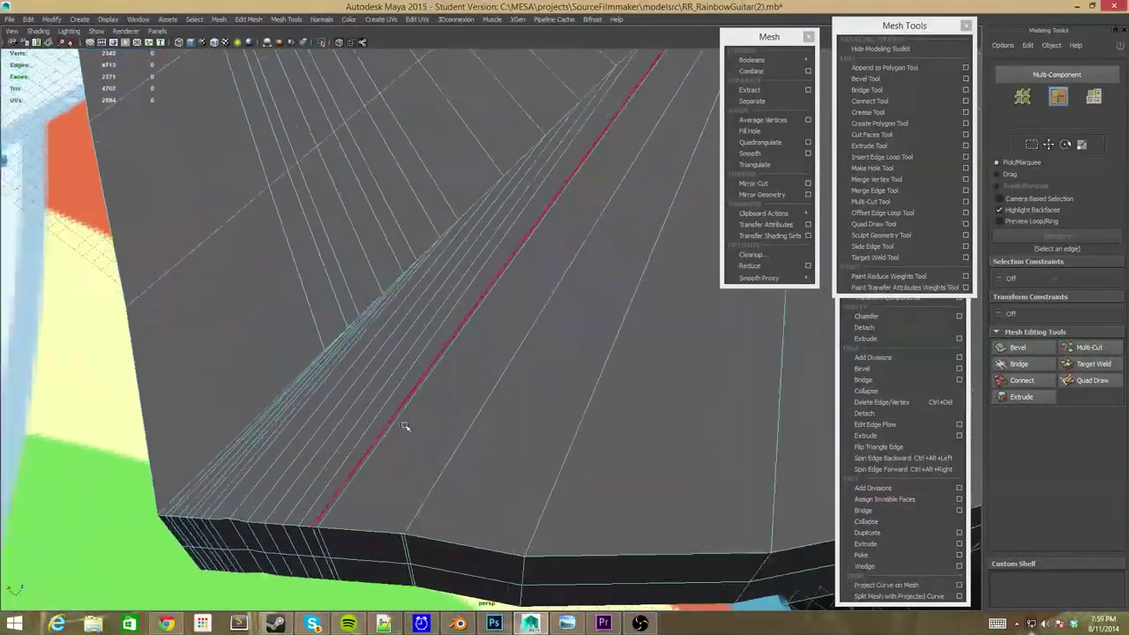
alt+drag(454, 386, 490, 500)
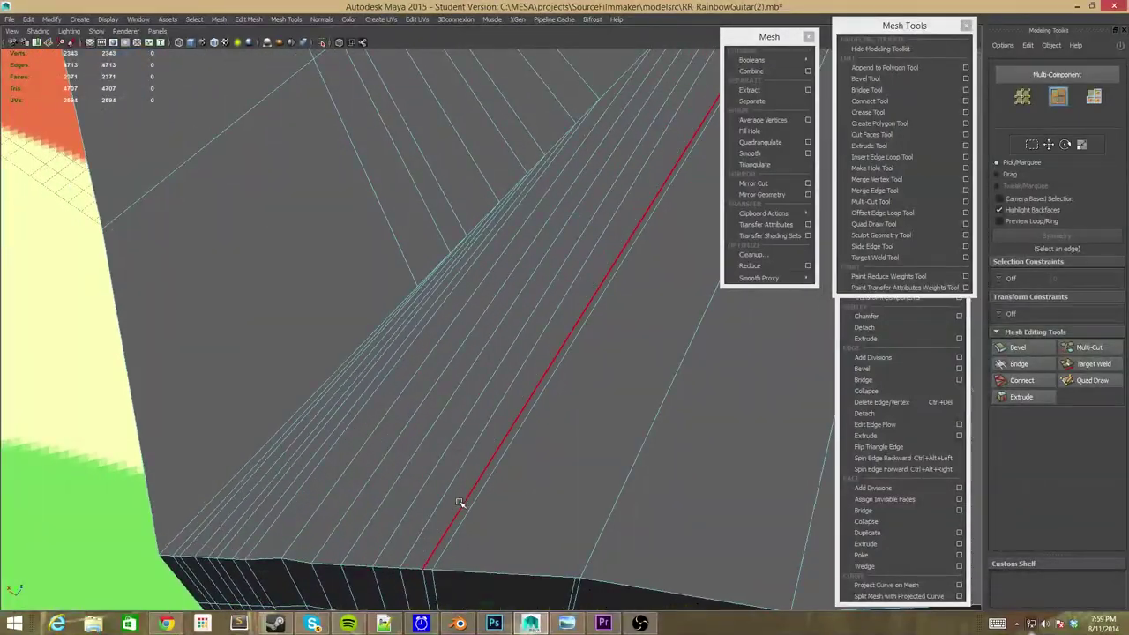
scroll(526, 396, down, 3)
mouse_move(517, 391)
alt+mouse_down()
mouse_move(371, 494)
mouse_move(420, 490)
alt+mouse_up()
double_click(420, 490)
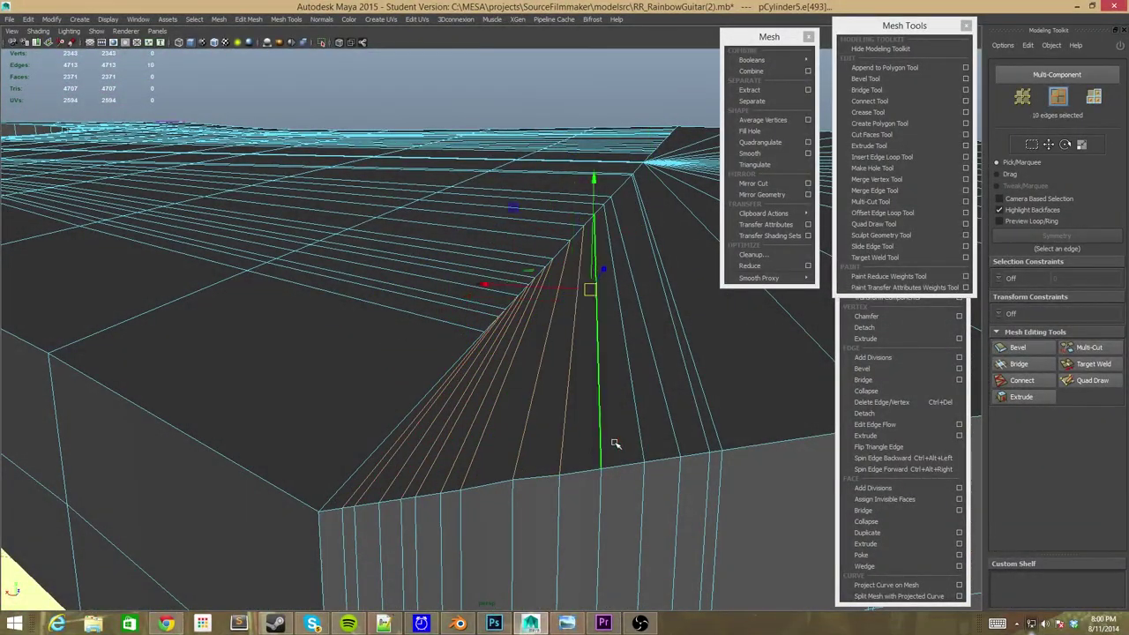
key(Delete)
Delete the dense edge loops on the body's side wall
alt+drag(708, 373, 509, 411)
click(282, 423)
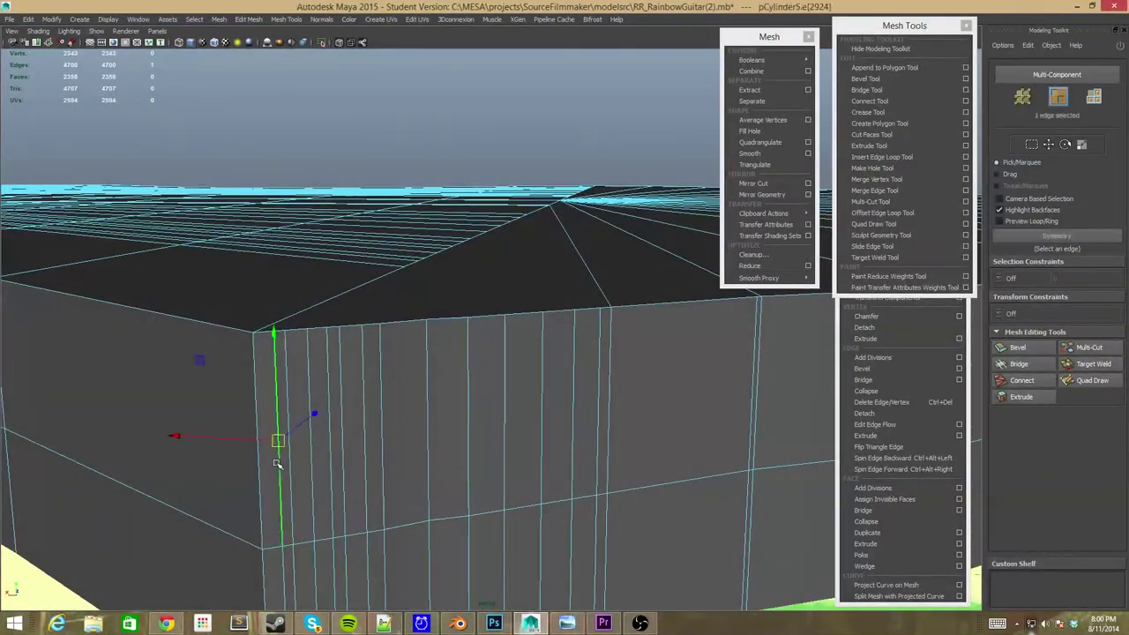
shift+double_click(428, 447)
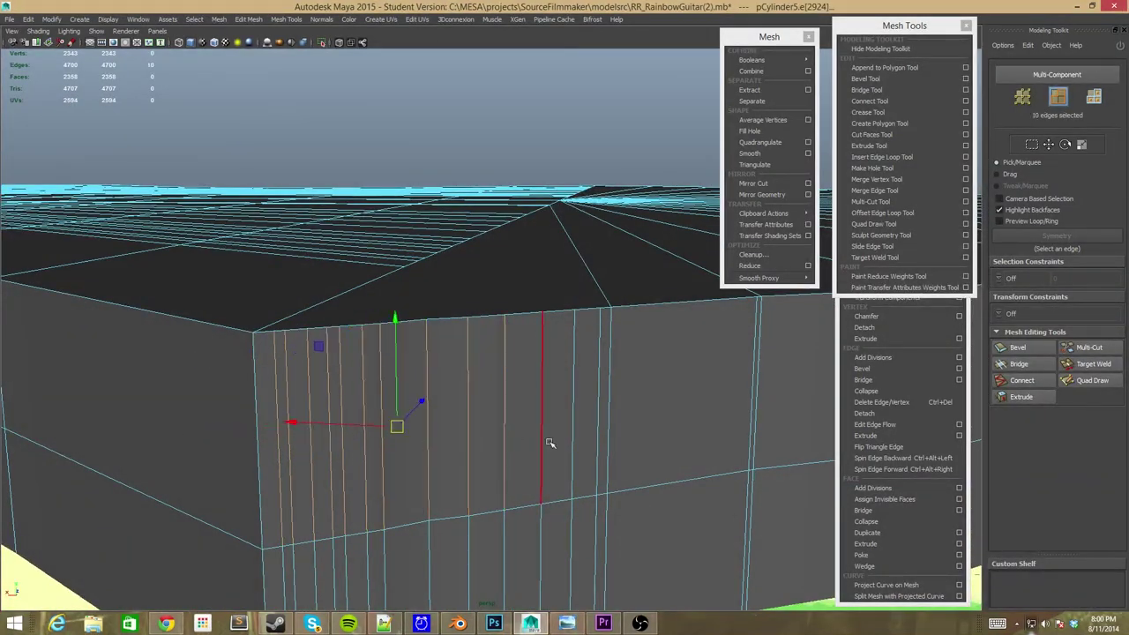
shift+double_click(594, 434)
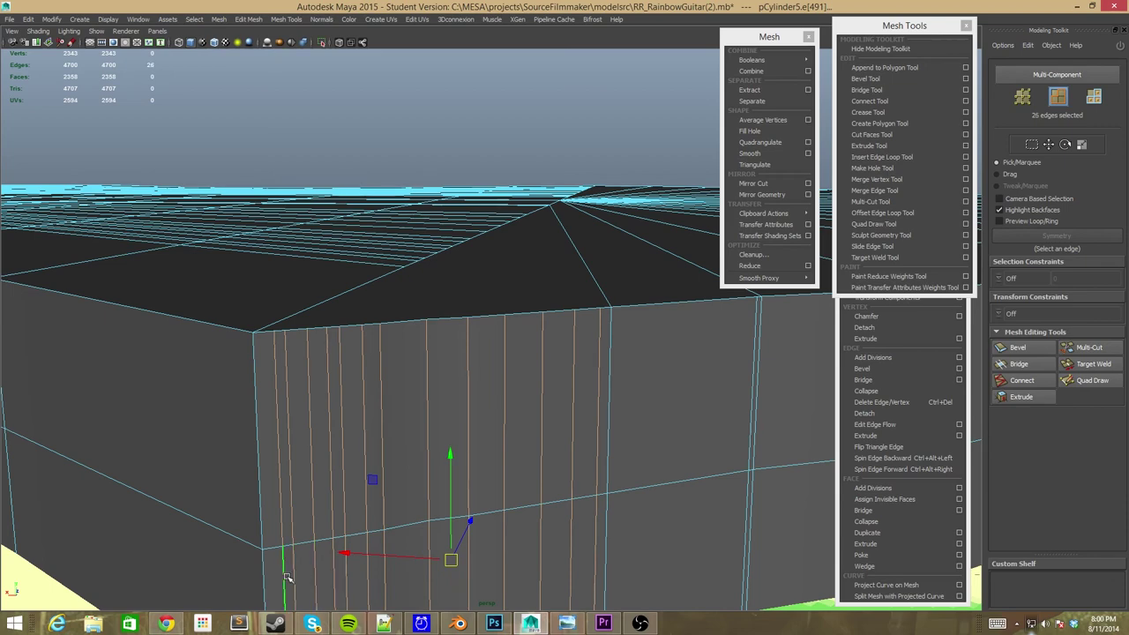
key(Delete)
alt+drag(383, 541, 494, 468)
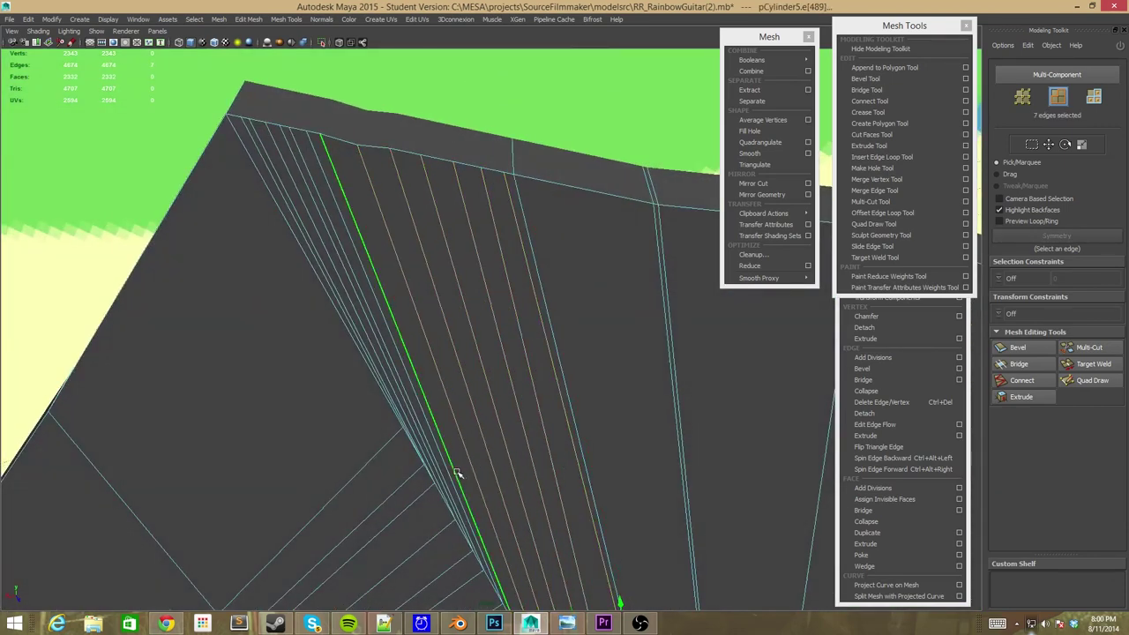
key(Delete)
Select the top rim loop, then pick a vertex beside the fan hub
double_click(374, 151)
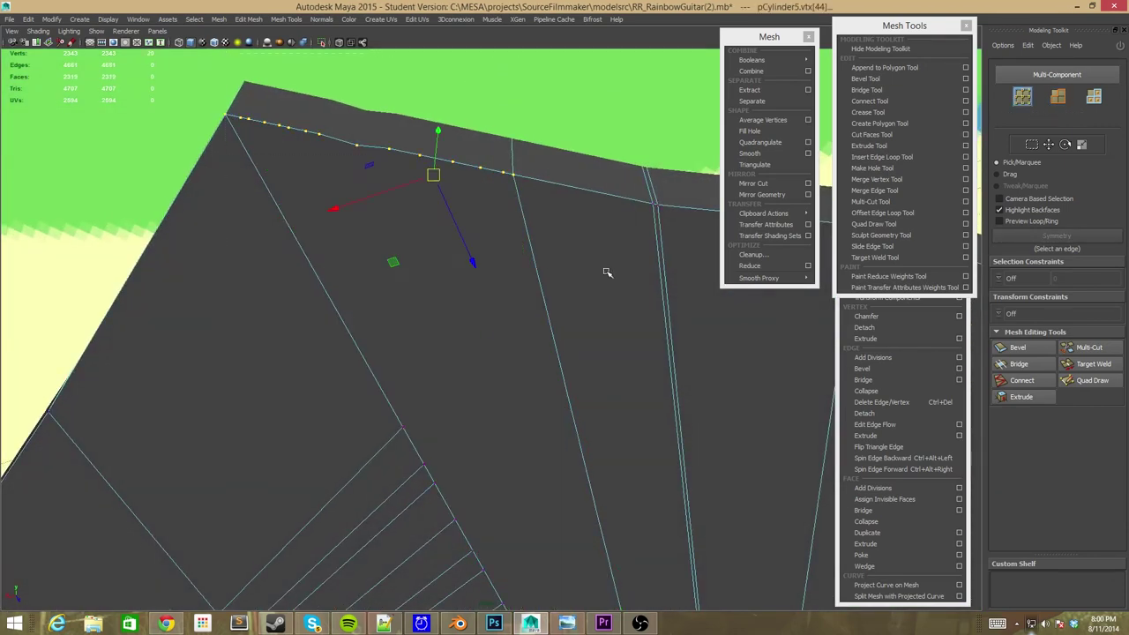
mouse_move(605, 270)
alt+mouse_down()
mouse_move(263, 123)
mouse_move(574, 386)
mouse_move(479, 421)
alt+mouse_up()
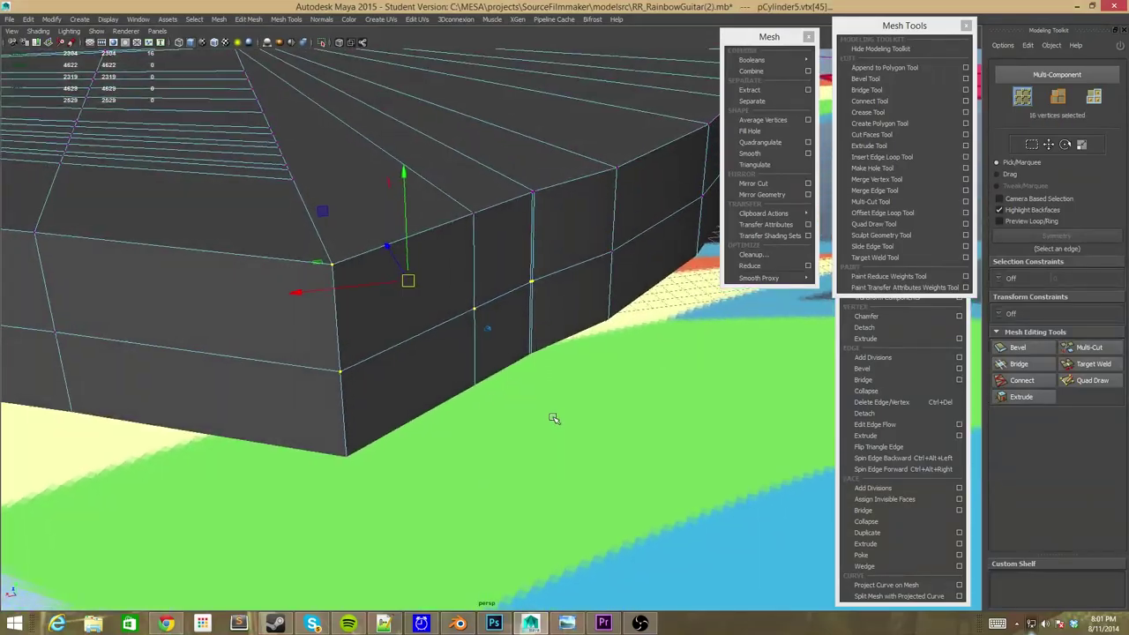
alt+right_drag(479, 421, 552, 415)
mouse_move(552, 416)
alt+mouse_down()
mouse_move(466, 456)
mouse_move(365, 385)
alt+mouse_up()
click(371, 446)
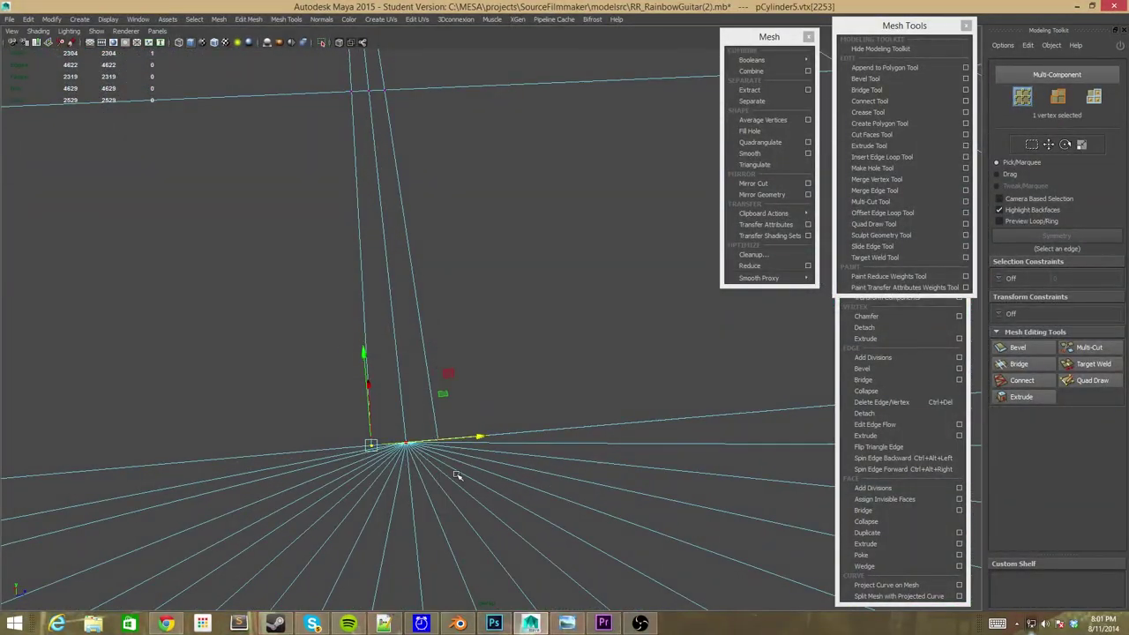
Join two hub vertices with an edge, then undo the stray Multi-Cut on the cap
shift+click(437, 439)
click(907, 106)
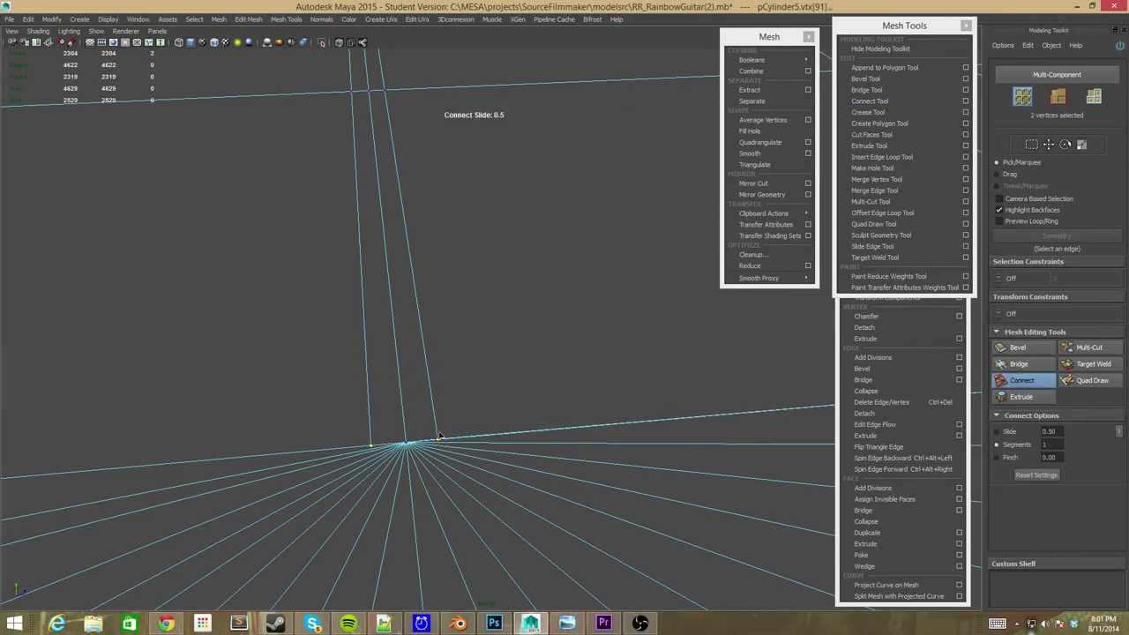
key(F8)
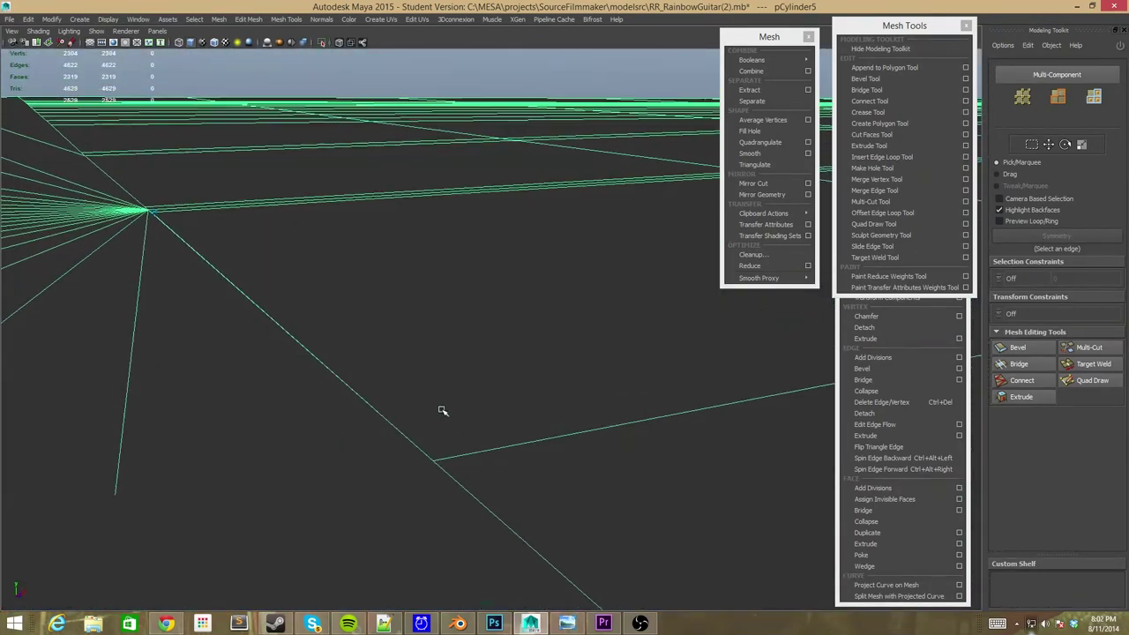
right_drag(441, 412, 454, 326)
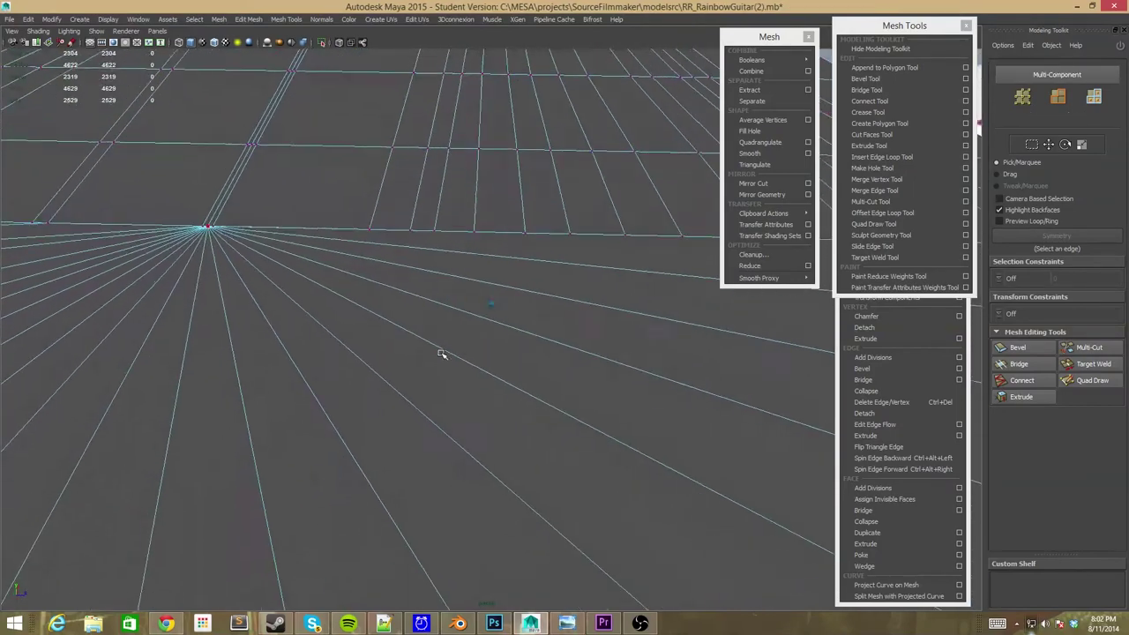
click(871, 201)
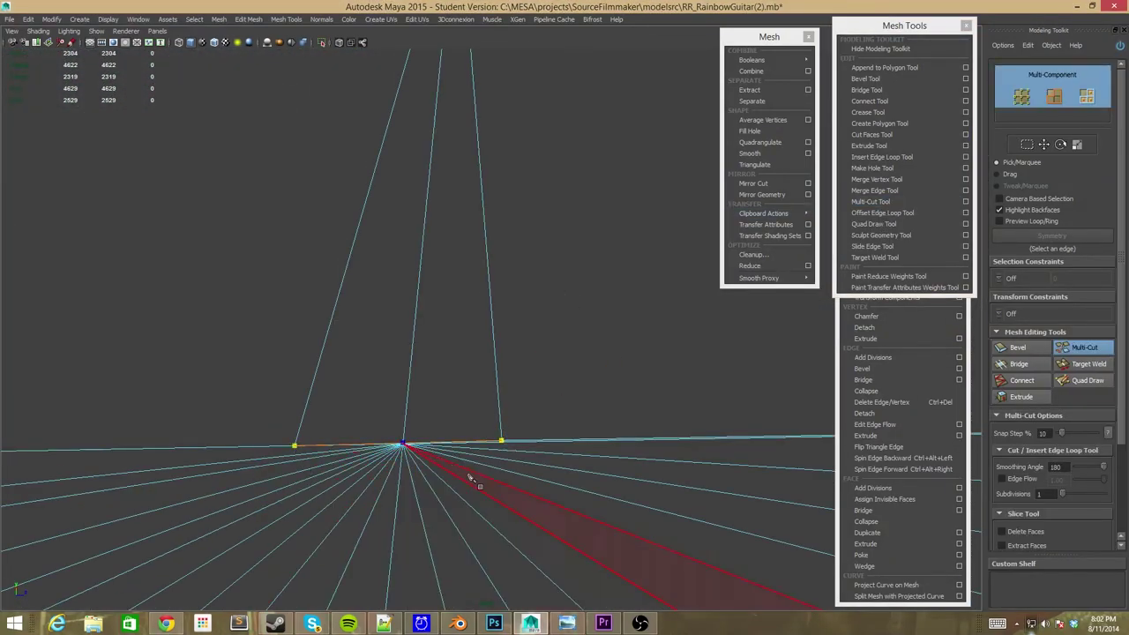
key(ctrl+z)
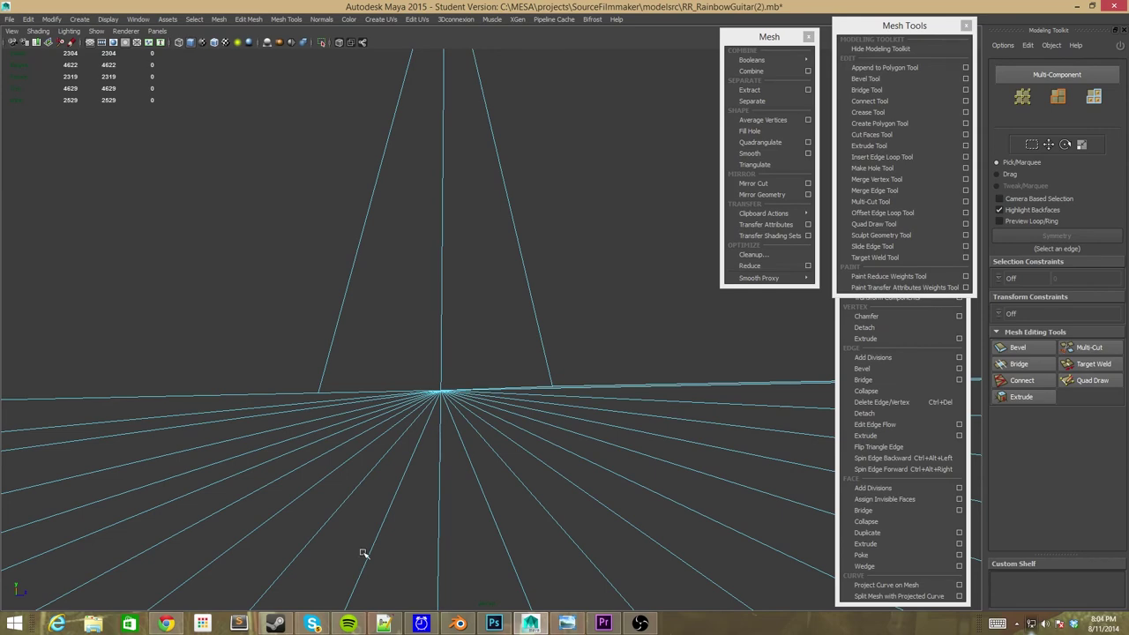
Select a vertex near the cap's hub and try the Multi-Cut and Bevel tools
click(510, 354)
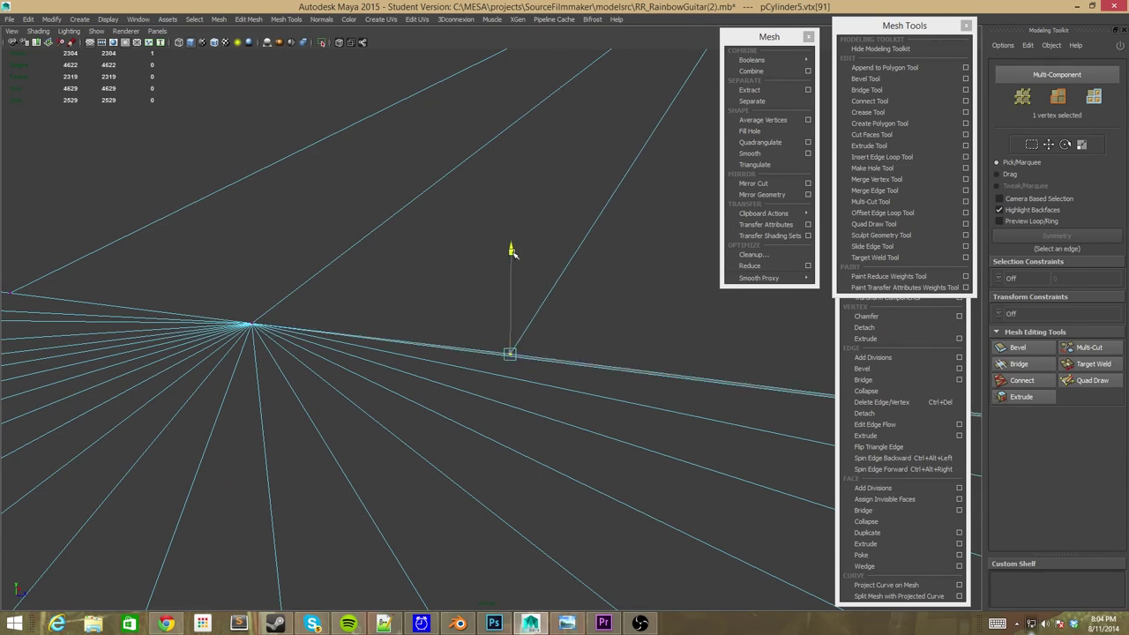
alt+drag(518, 291, 464, 323)
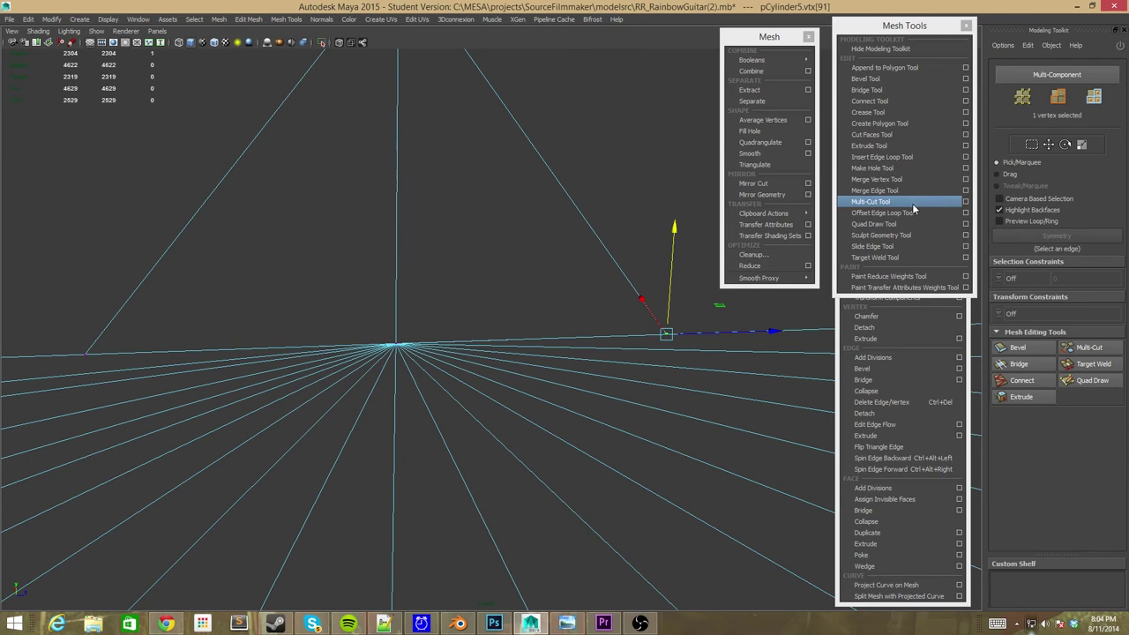
click(914, 202)
ctrl+click(668, 338)
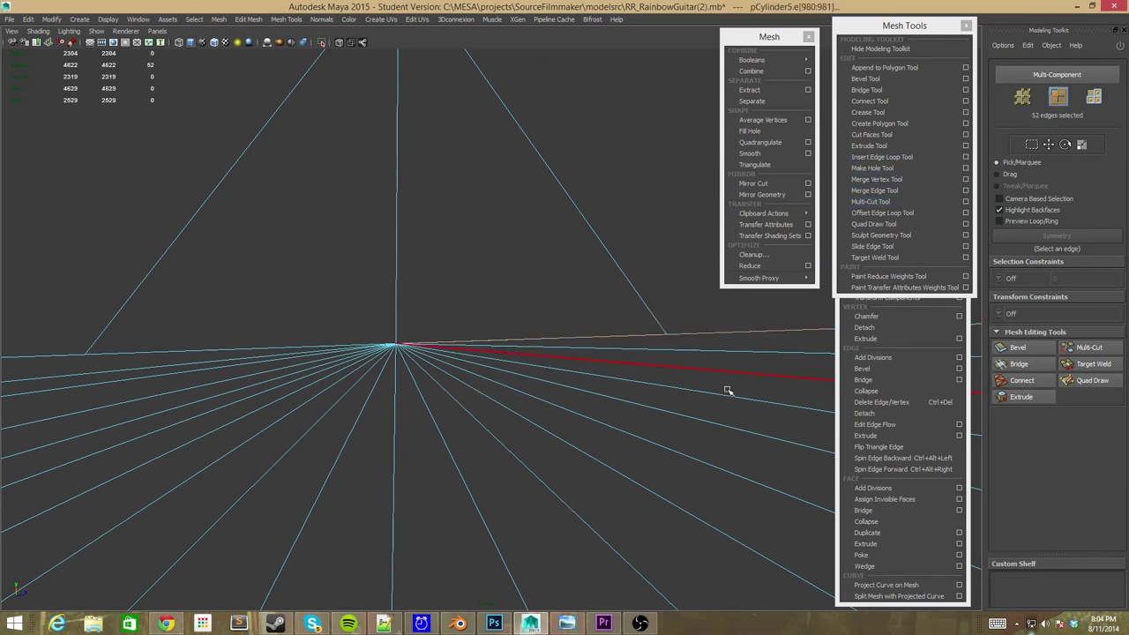
click(607, 337)
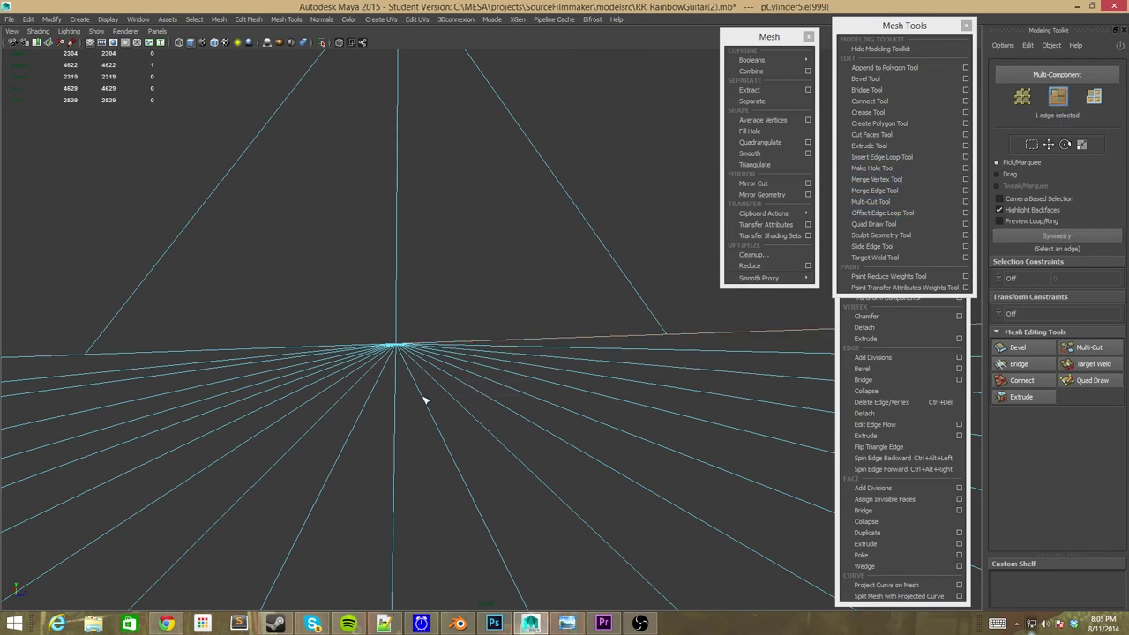
click(544, 396)
alt+drag(539, 393, 521, 359)
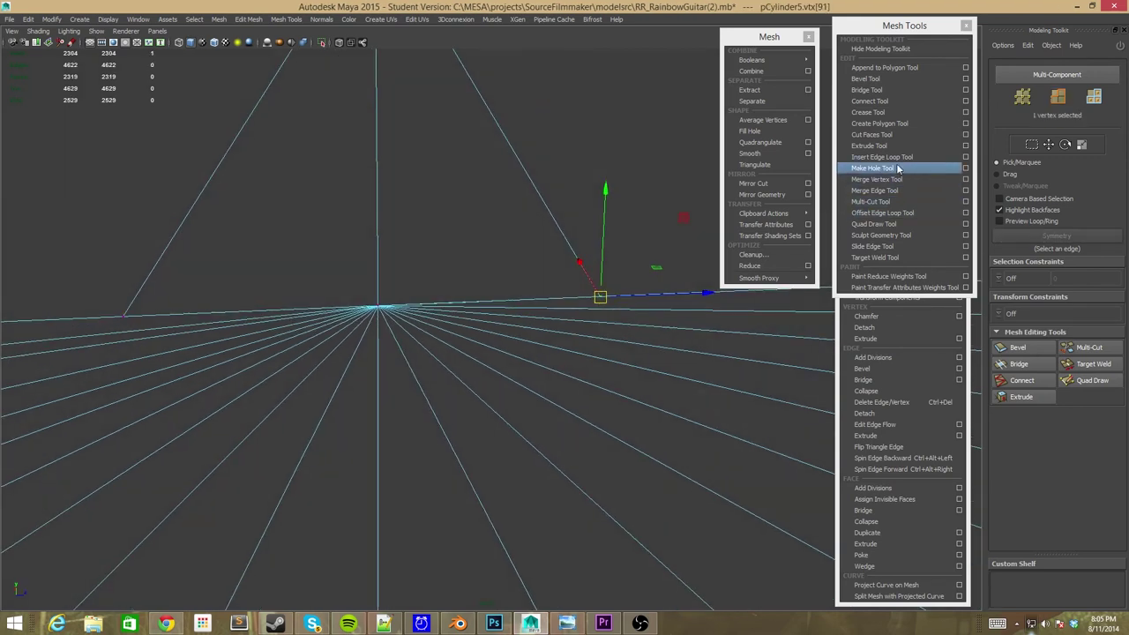
click(898, 167)
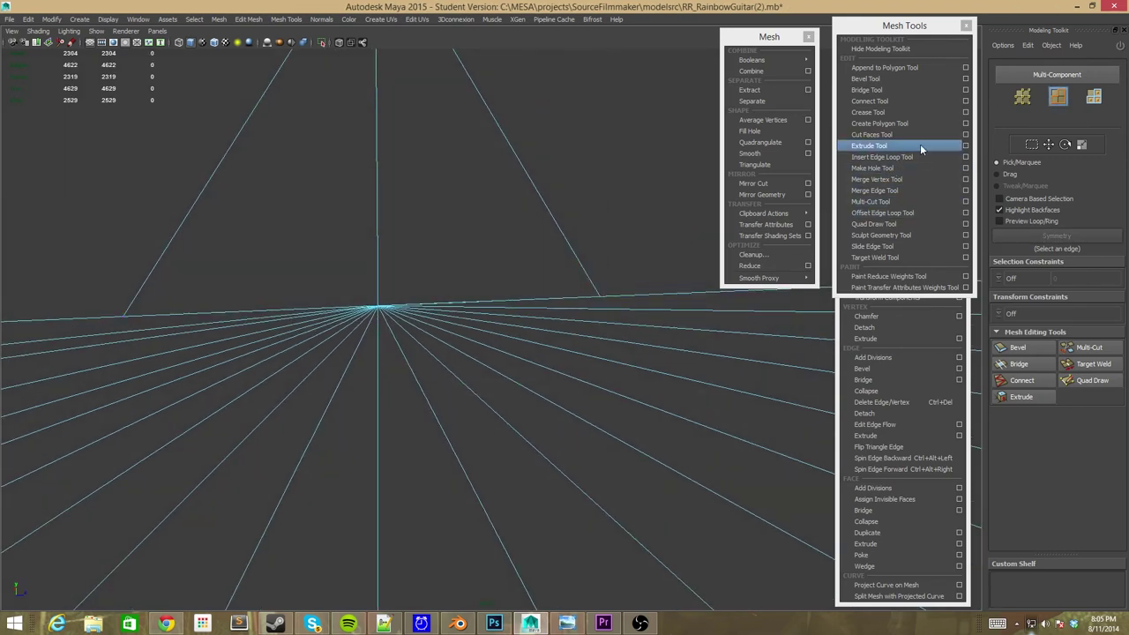
click(888, 79)
key(w)
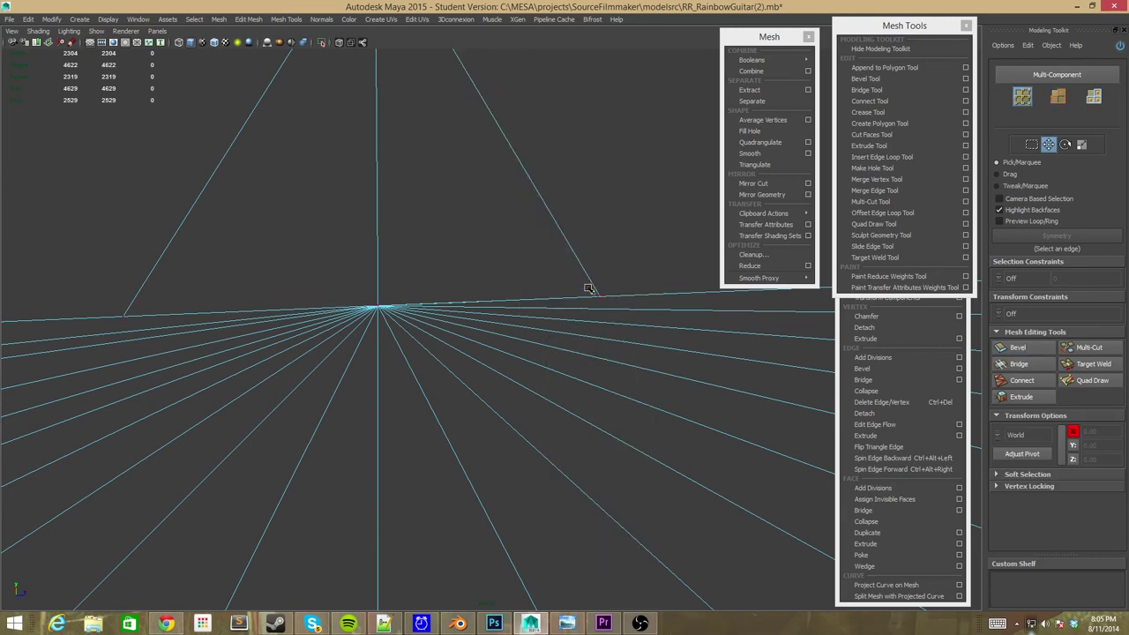
Lift vertex 91 on the lower edge slightly upward to Y 4.28
click(600, 296)
shift+click(128, 317)
shift+click(609, 342)
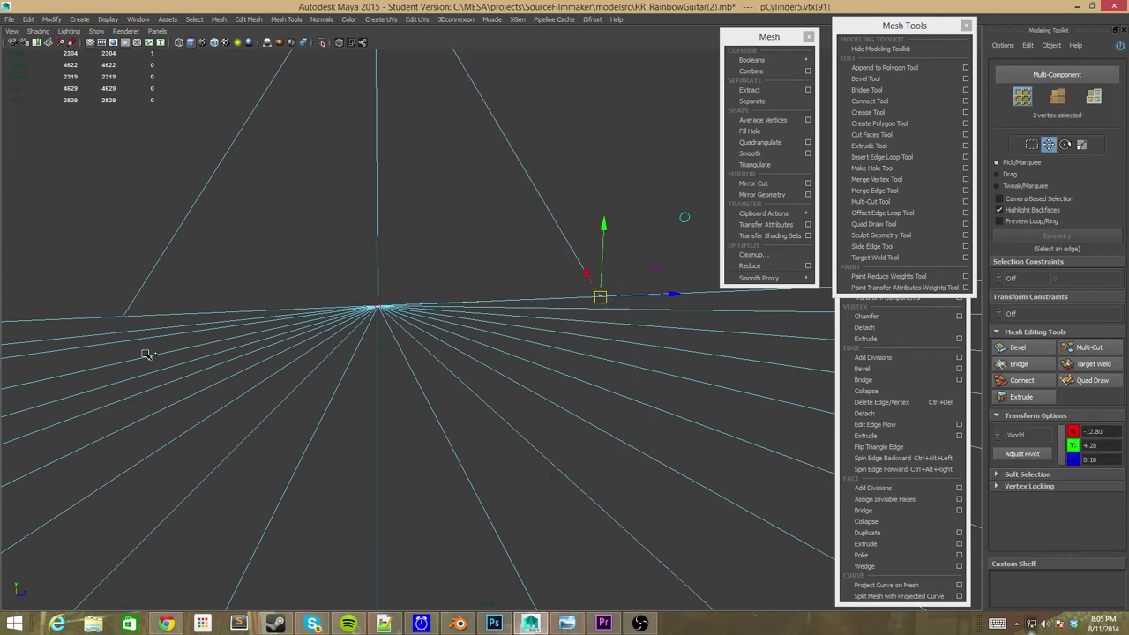
click(124, 316)
shift+click(600, 297)
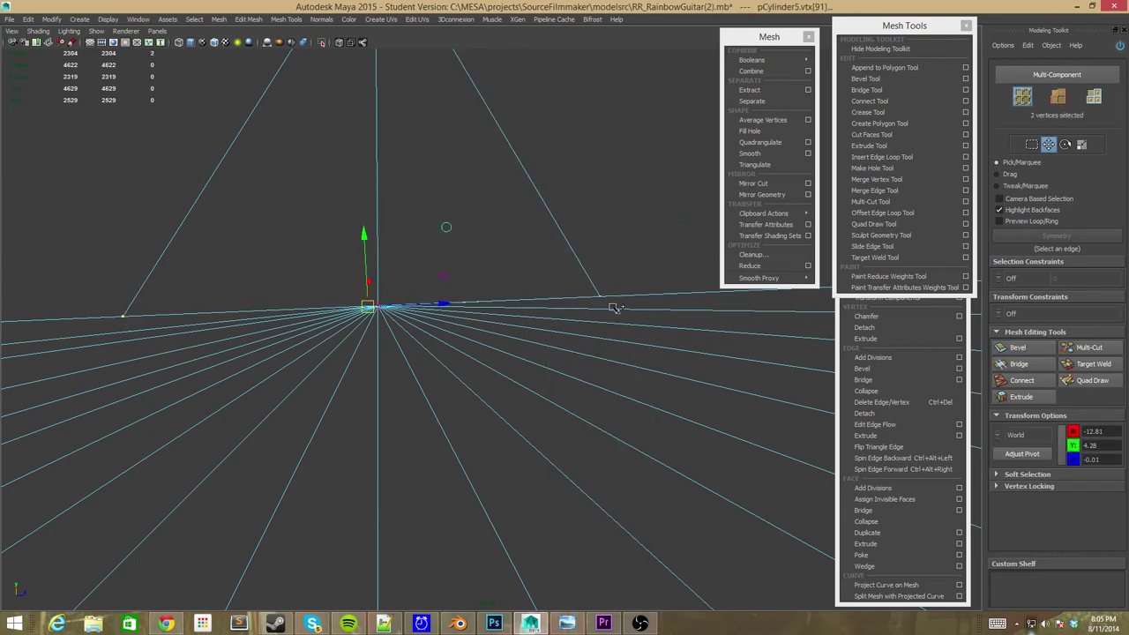
click(367, 307)
scroll(267, 342, up, 5)
scroll(267, 342, up, 3)
scroll(265, 353, down, 4)
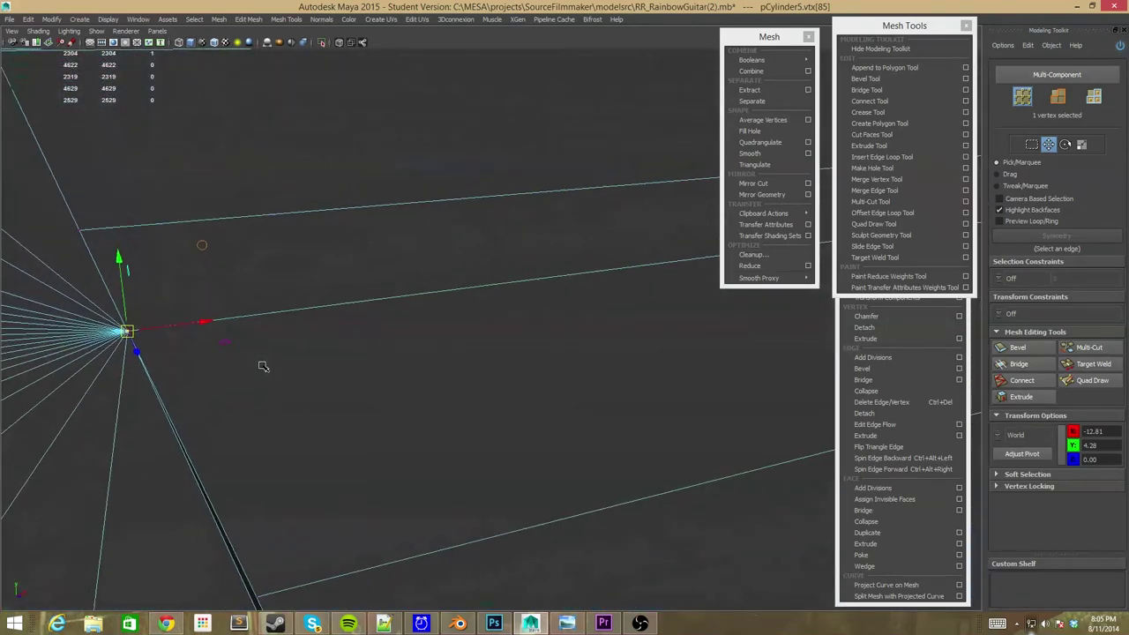
click(271, 575)
mouse_move(259, 517)
mouse_down()
mouse_move(258, 505)
mouse_move(916, 301)
mouse_up()
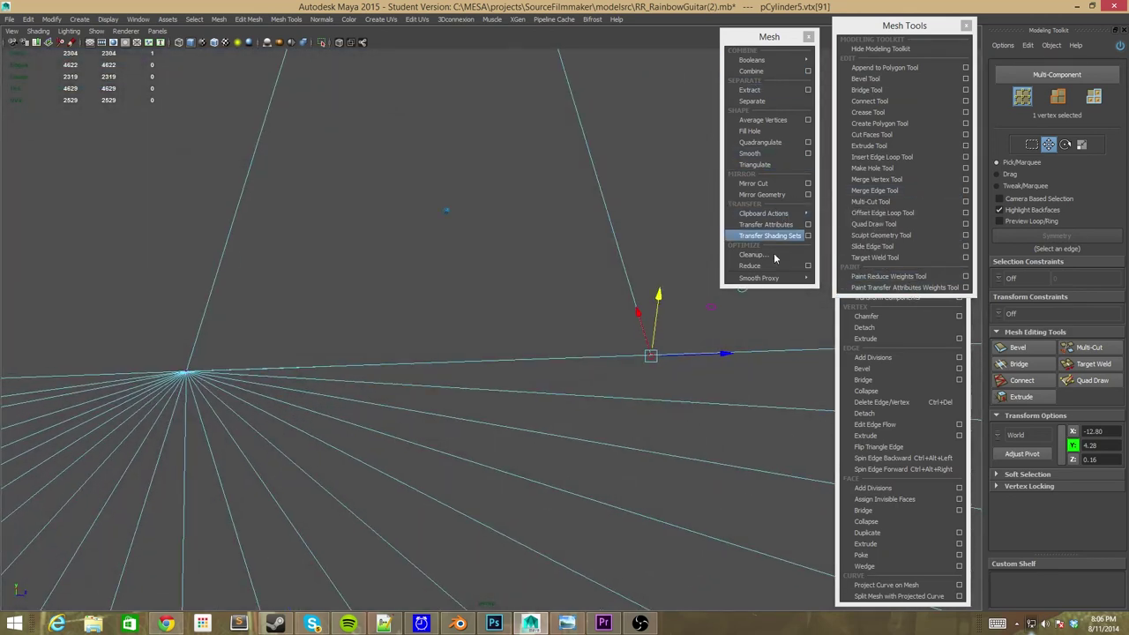
click(871, 201)
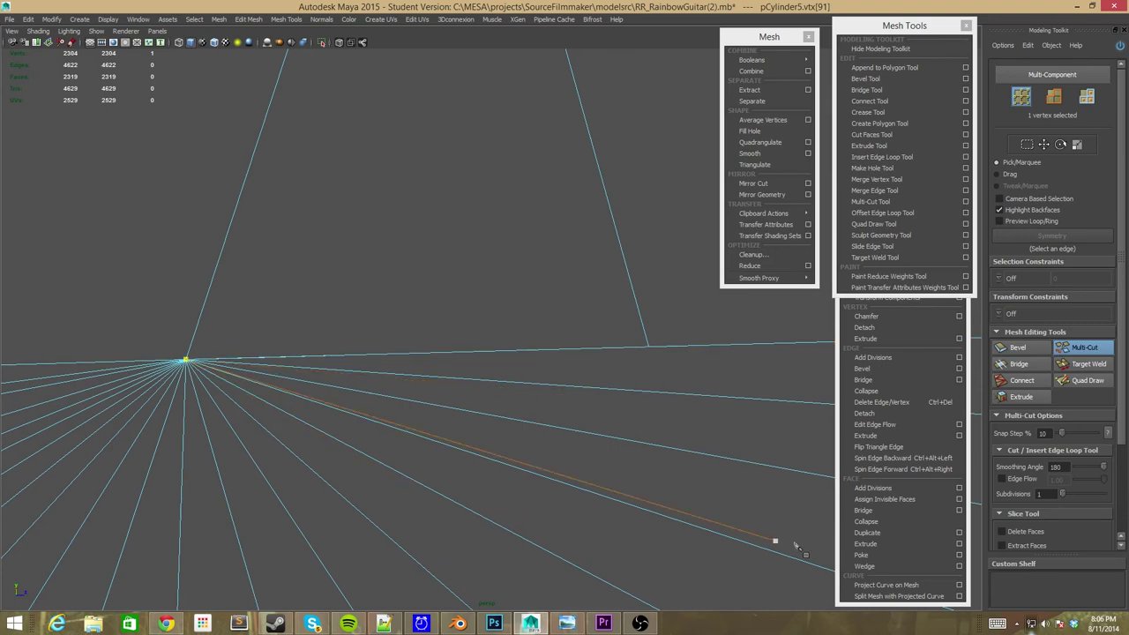
mouse_move(547, 484)
alt+mouse_down()
mouse_move(530, 378)
mouse_move(415, 360)
mouse_move(536, 347)
alt+mouse_up()
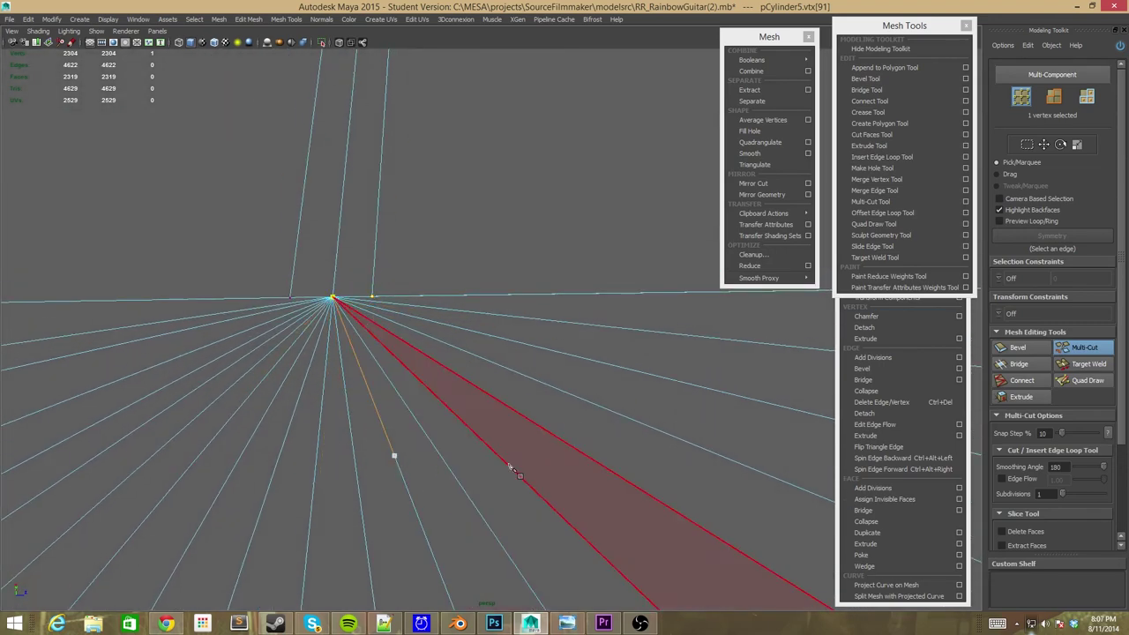
key(w)
right_click(340, 352)
alt+drag(429, 398, 780, 280)
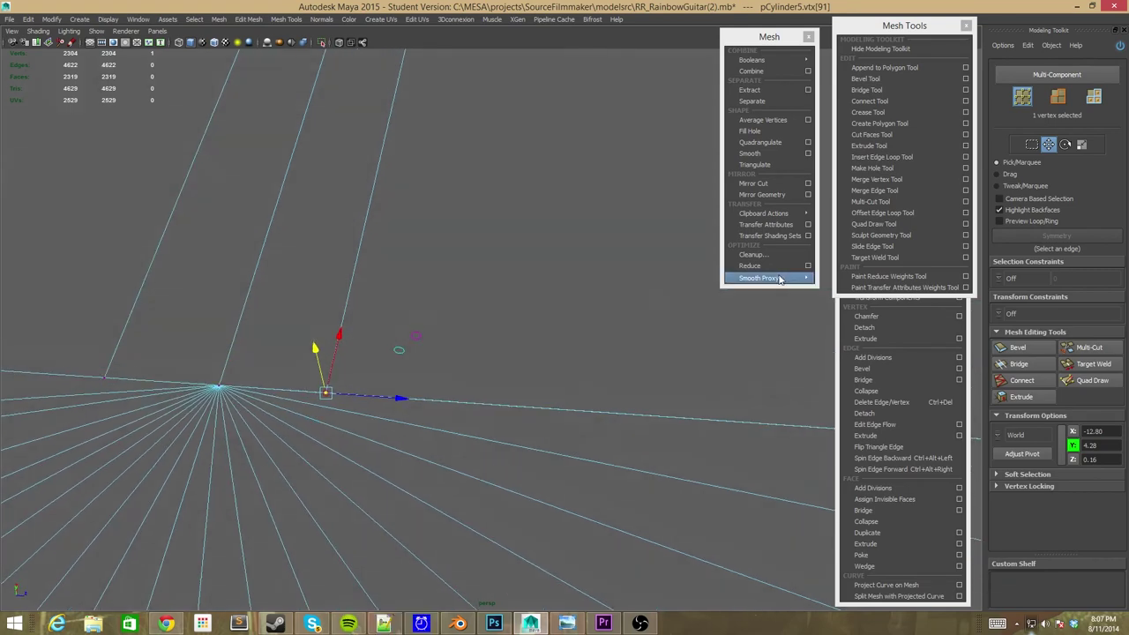
click(1044, 380)
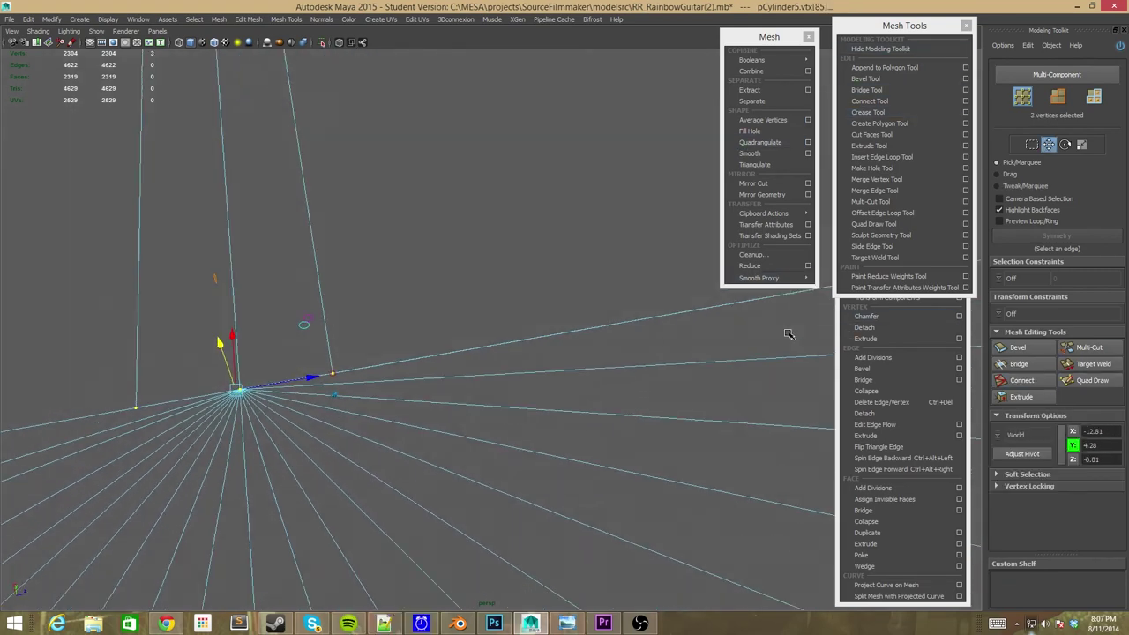
alt+drag(583, 462, 459, 370)
Search 'maya 2015 edge loop cut' and read the Autodesk help page on inserting edge loops
click(302, 22)
text(maya 2015)
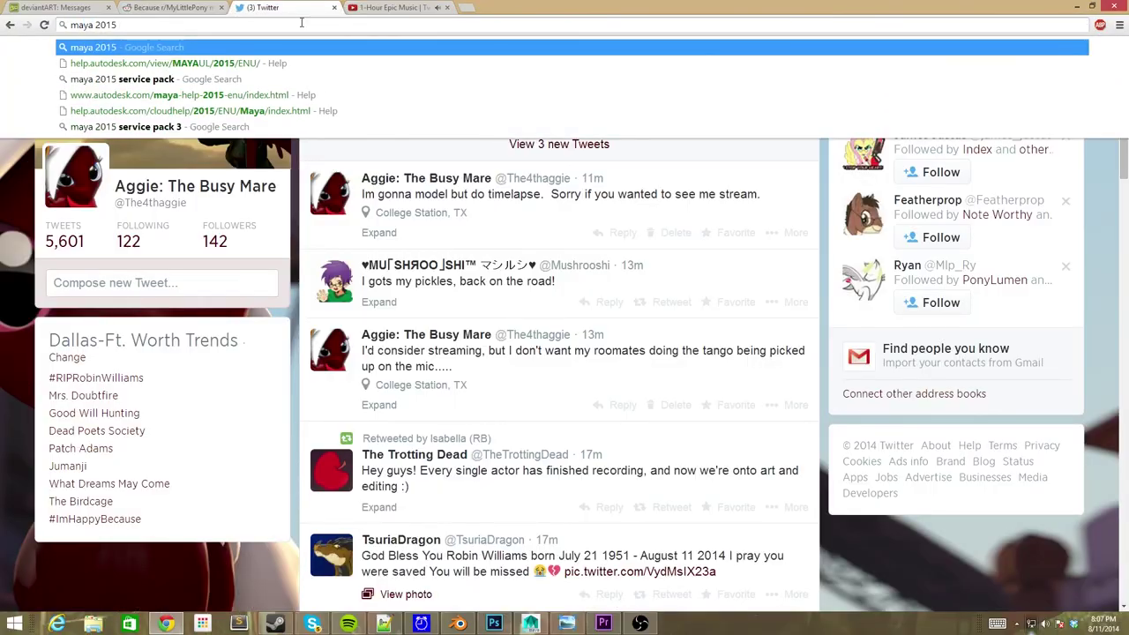
text( i)
key(BackSpace)
text(edge loop)
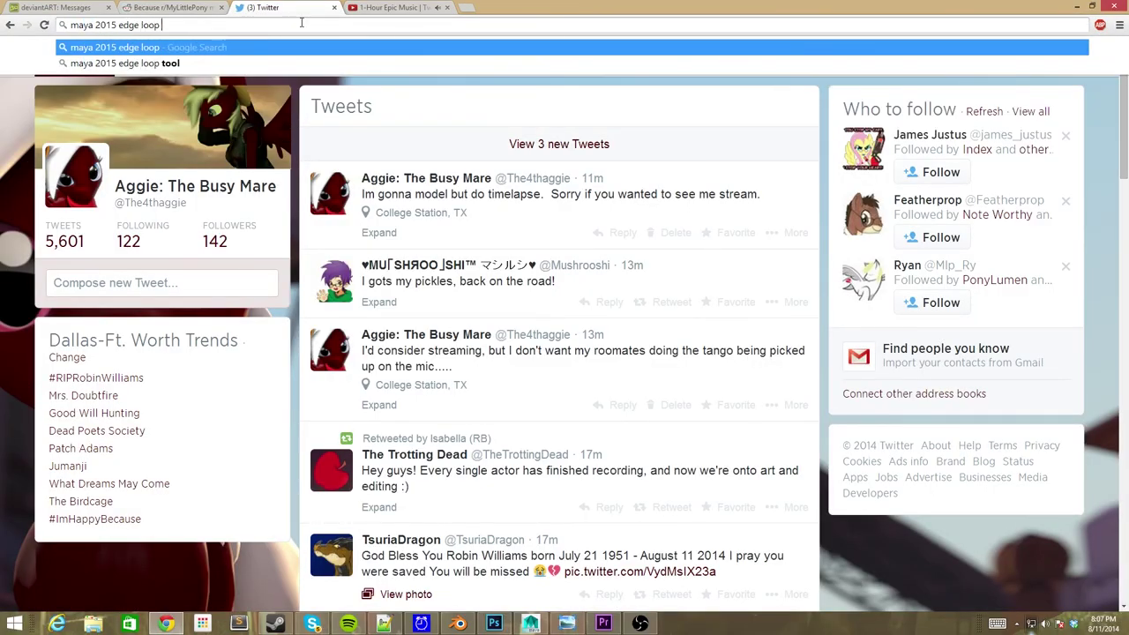
text( cut)
key(Return)
click(304, 286)
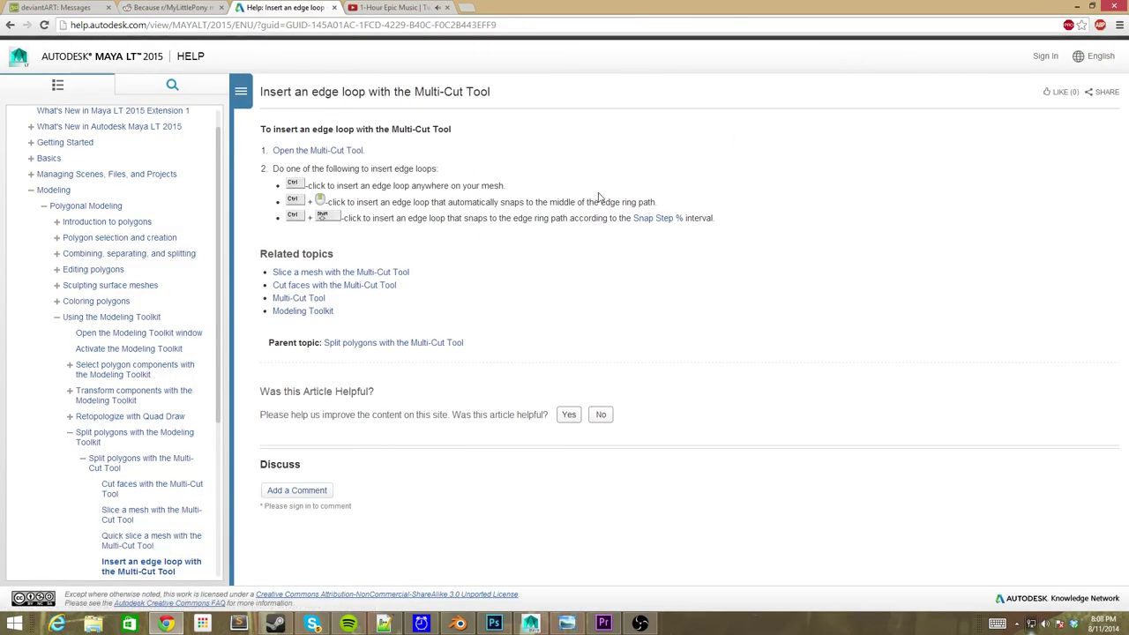
click(1078, 6)
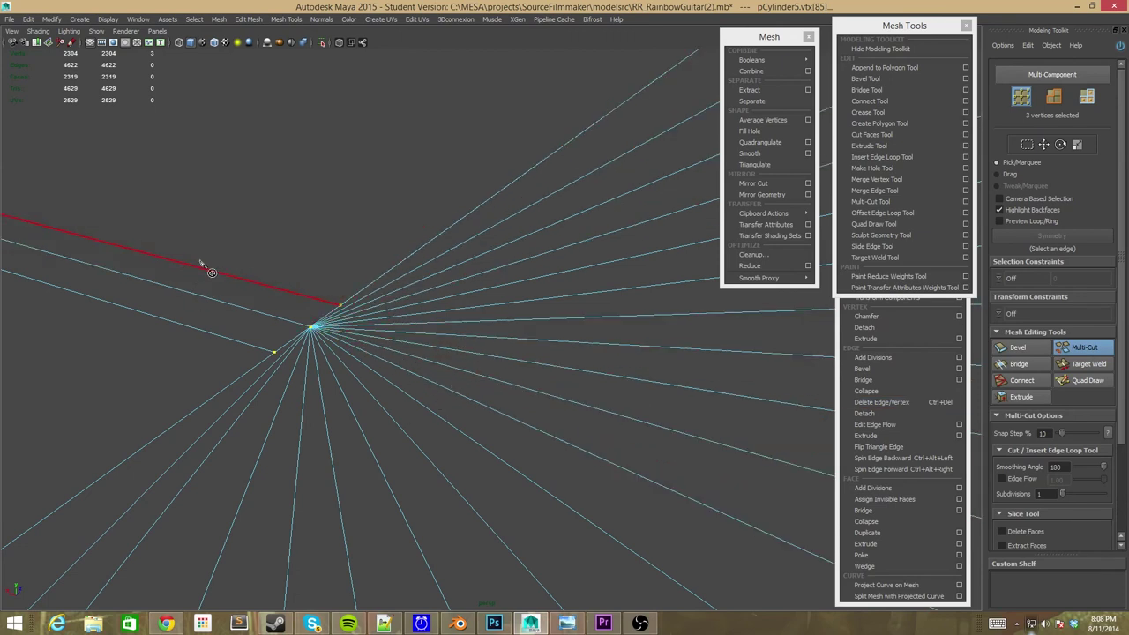
Exit Multi-Cut, frame the guitar, and restore the full Maya layout with construction history
key(w)
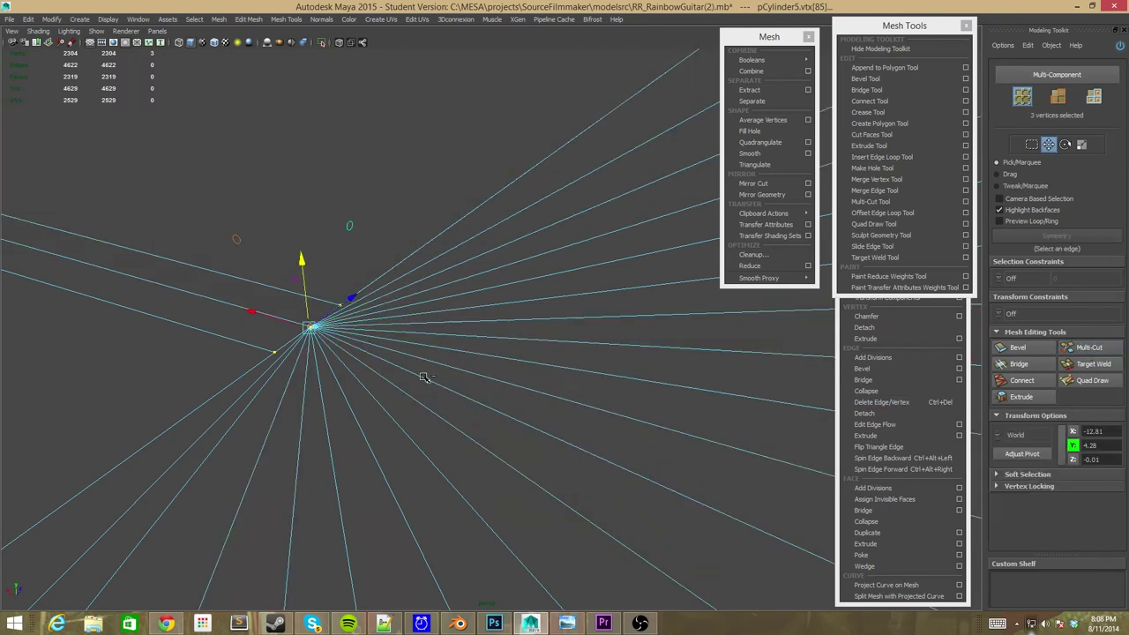
click(1088, 347)
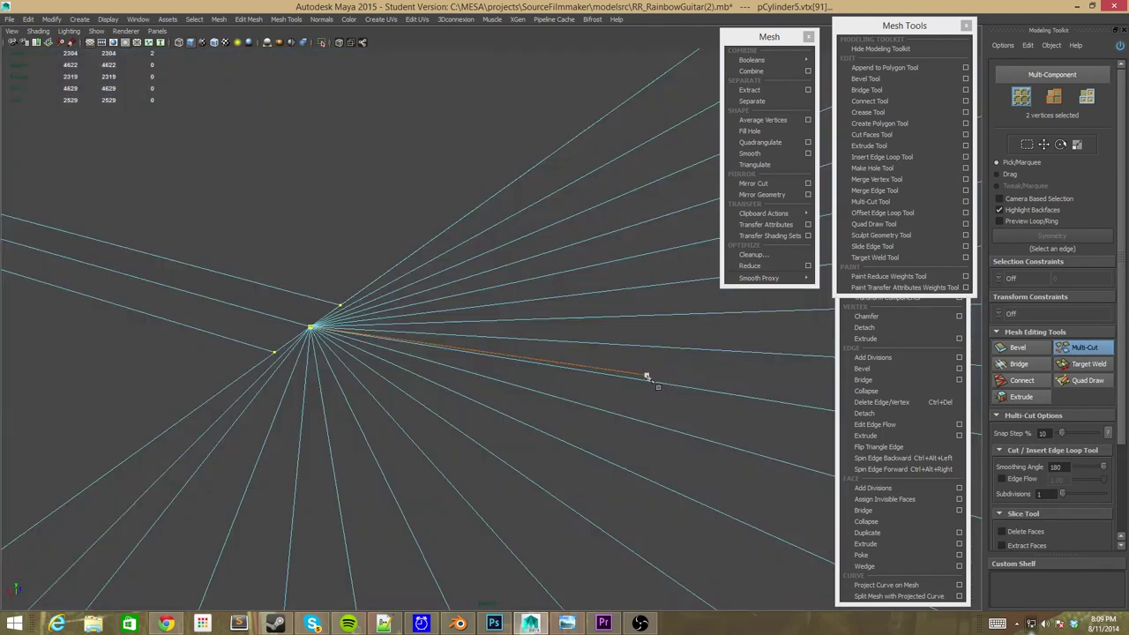
key(w)
key(ctrl+space)
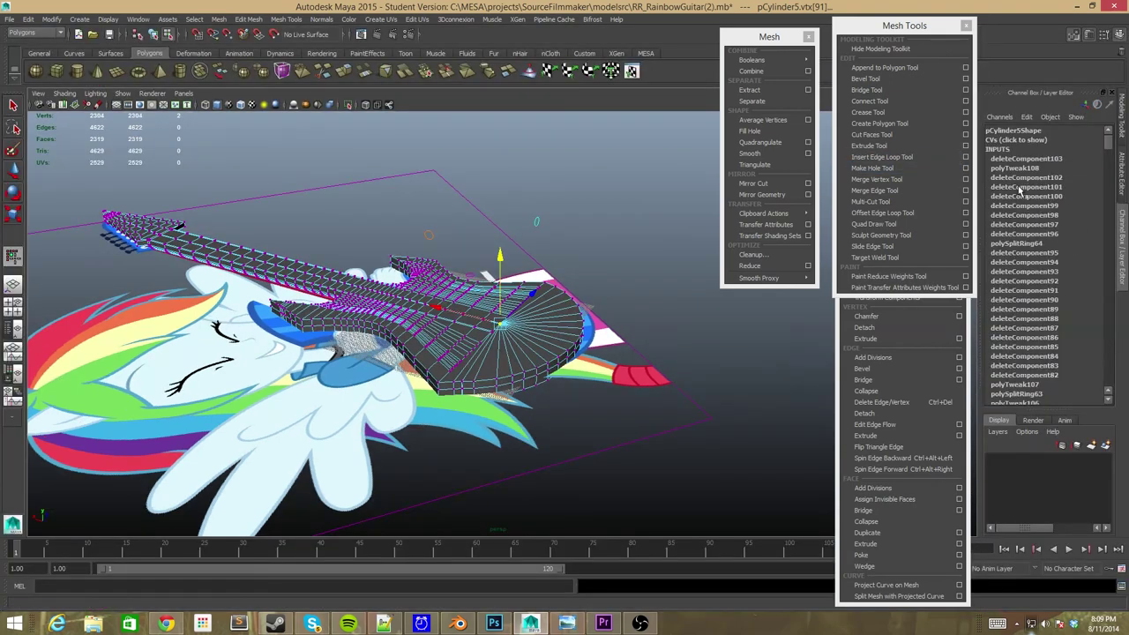
scroll(1076, 391, down, 3)
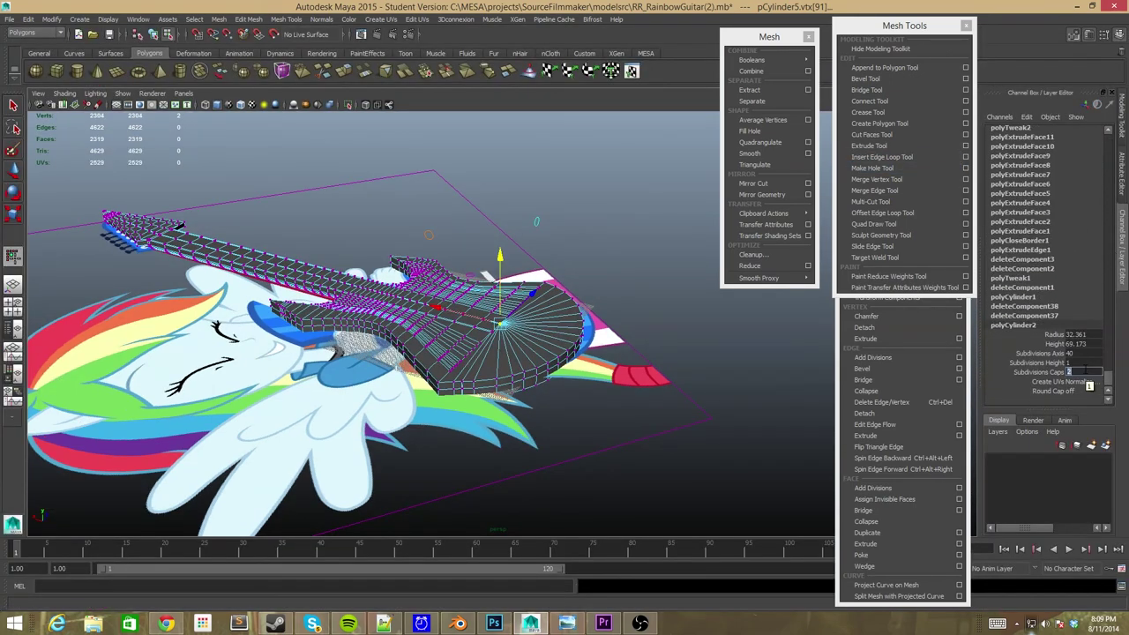
middle_drag(1090, 386, 1126, 387)
key(ctrl+z)
scroll(1025, 344, up, 2)
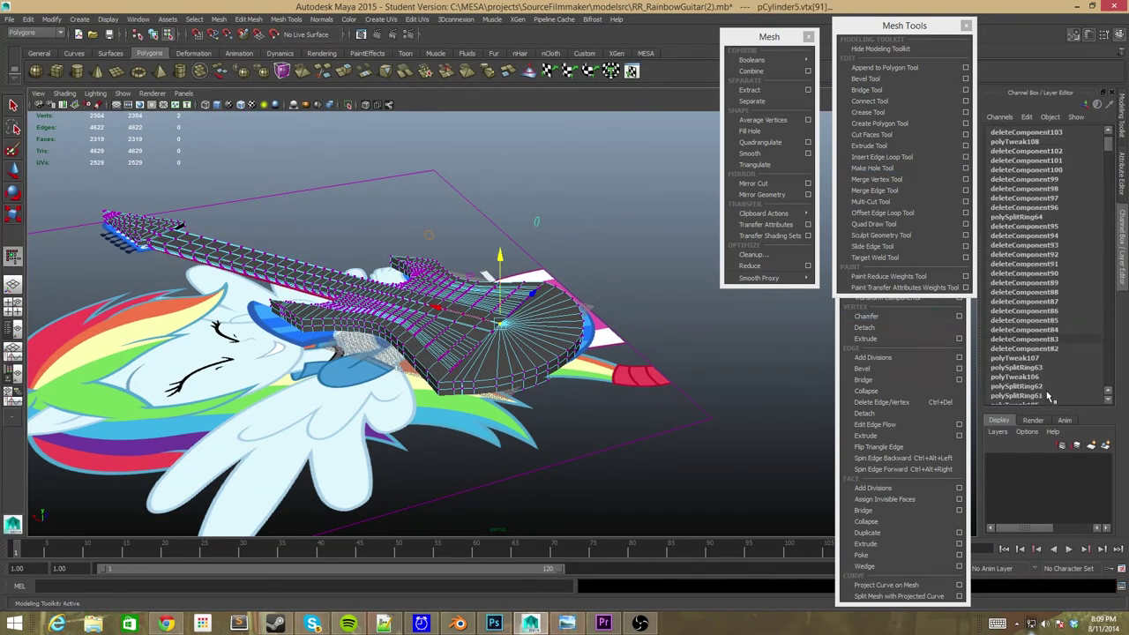
scroll(1025, 344, up, 2)
click(1027, 364)
scroll(1028, 364, down, 2)
middle_drag(1069, 357, 1076, 362)
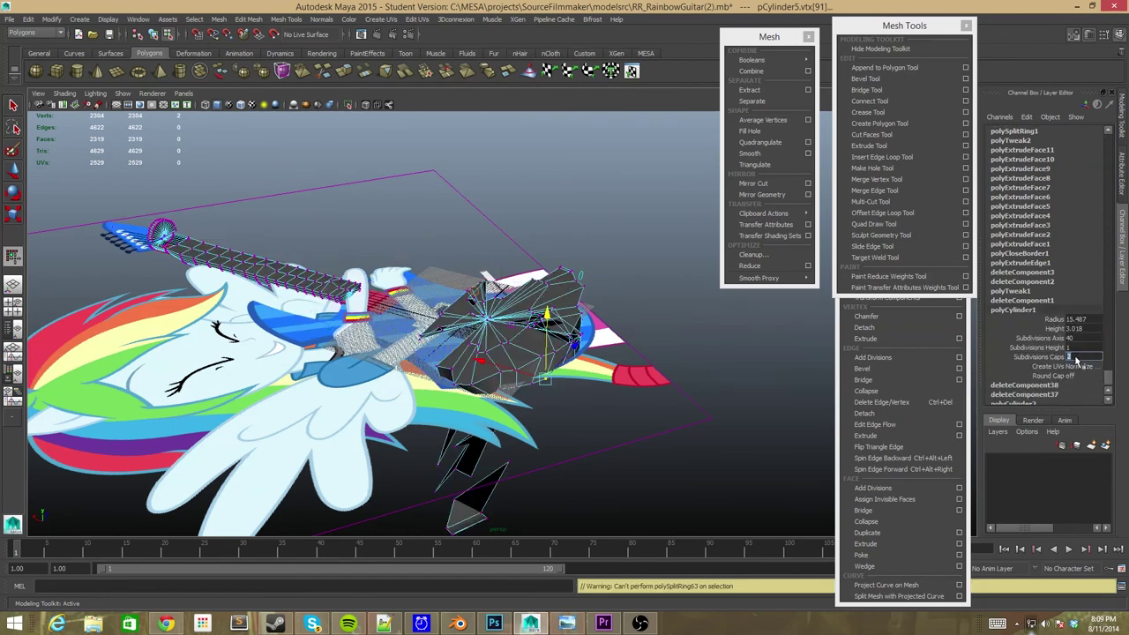
key(ctrl+z)
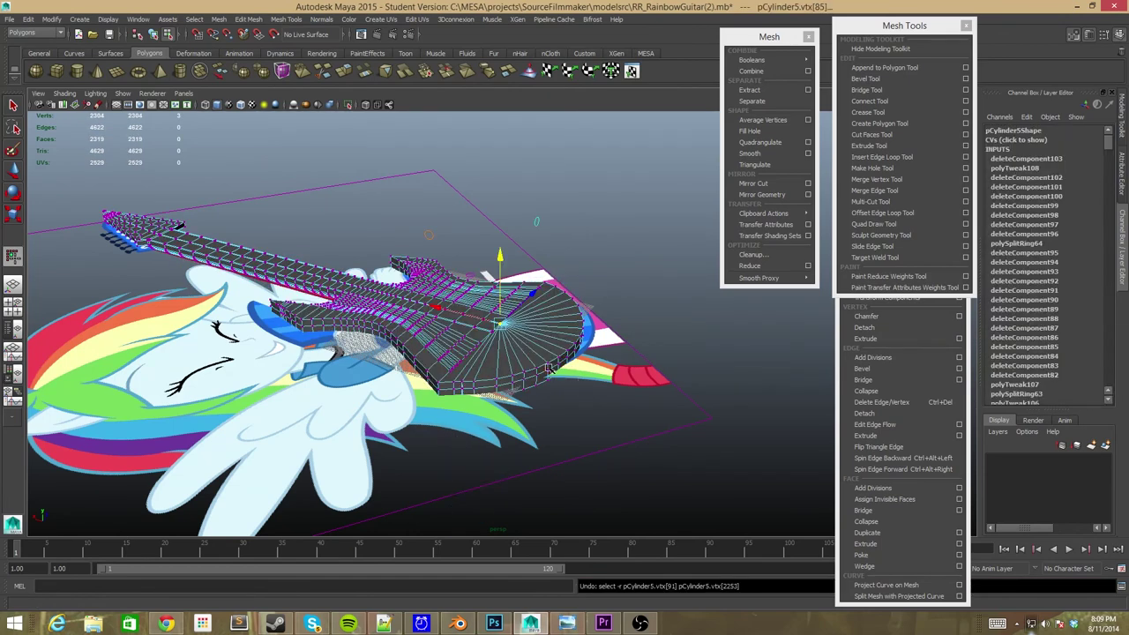
right_drag(547, 369, 530, 415)
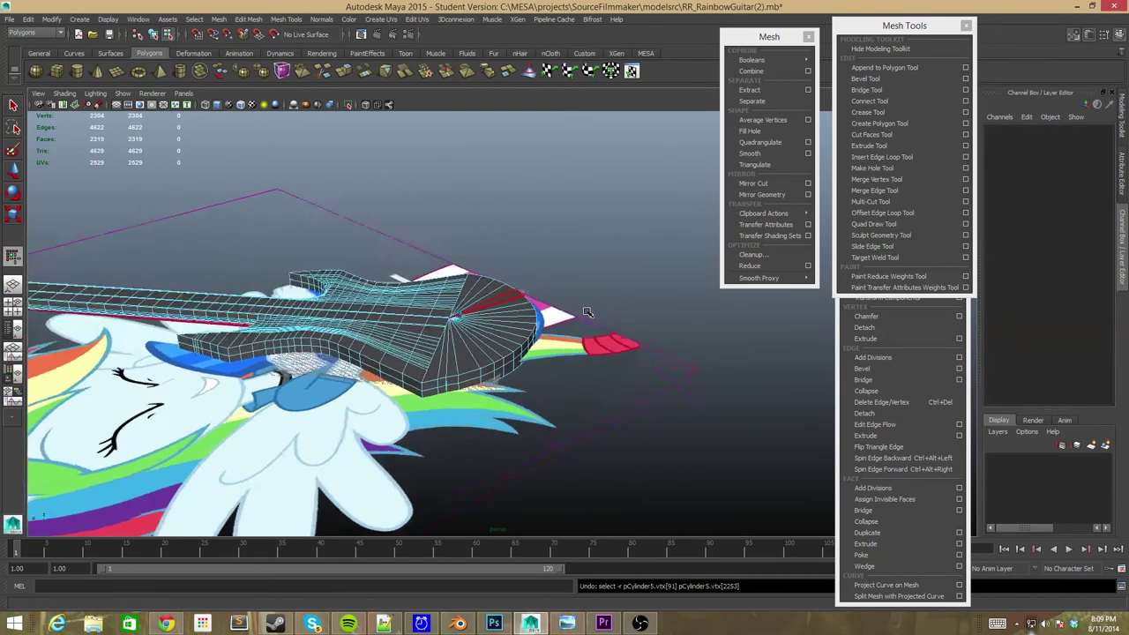
key(f)
click(9, 19)
Save the scene as RR_RainbowGuitar(3).mb in modelsrc, accepting the student version notice
click(44, 61)
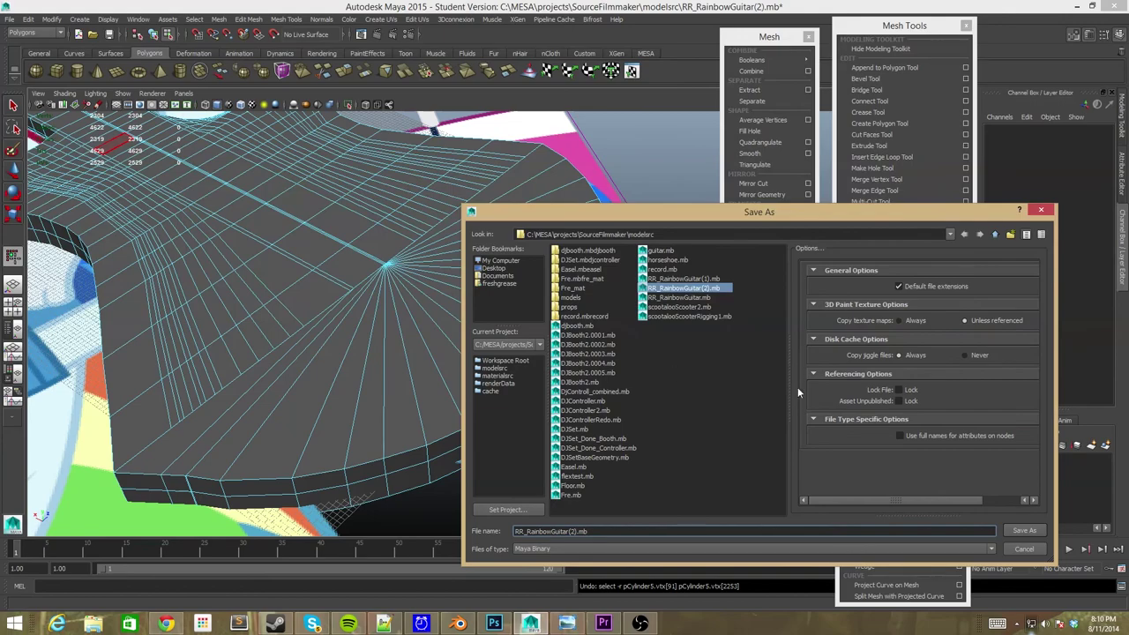
click(1023, 530)
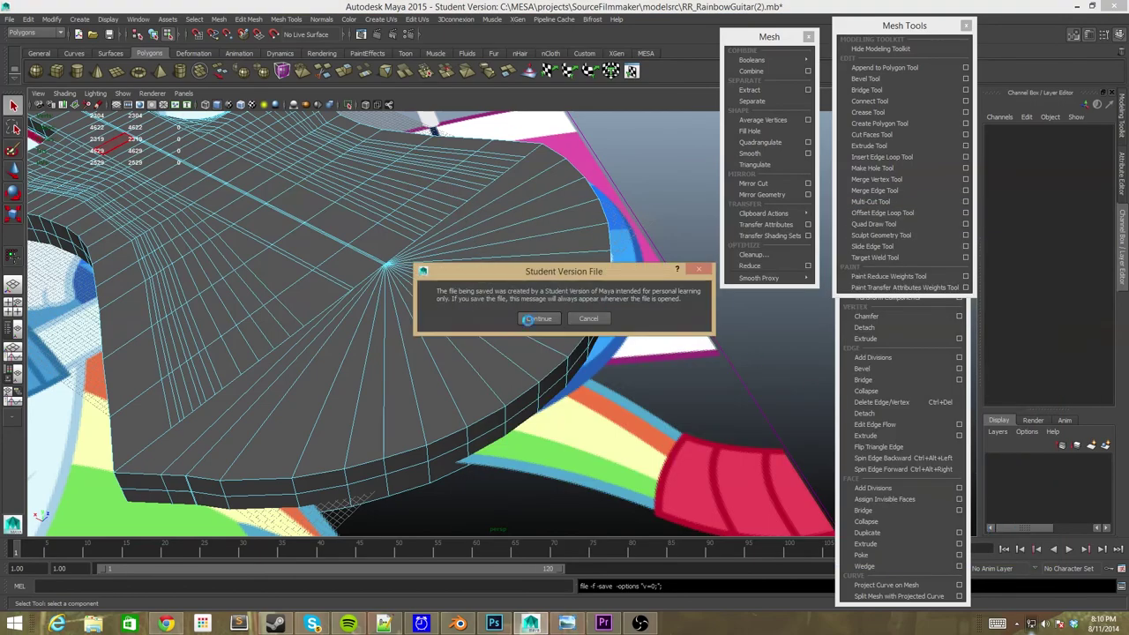
key(Return)
mouse_move(494, 370)
alt+mouse_down()
mouse_move(575, 465)
mouse_move(479, 502)
mouse_move(423, 476)
alt+mouse_up()
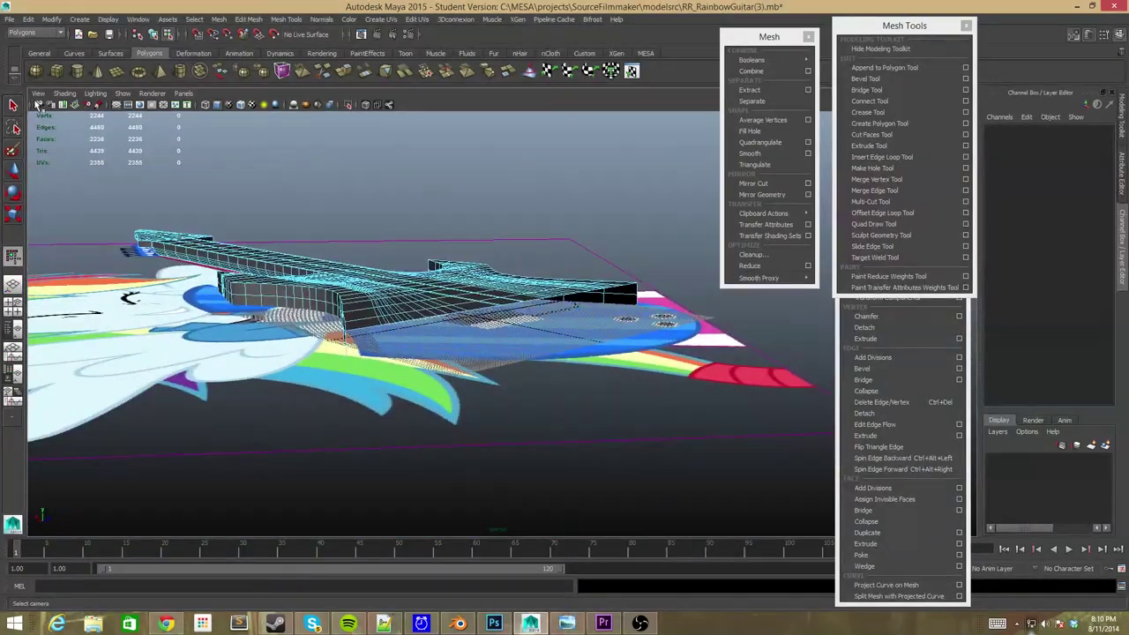
Hide the rainbow character reference image plane via the Outliner
key(space)
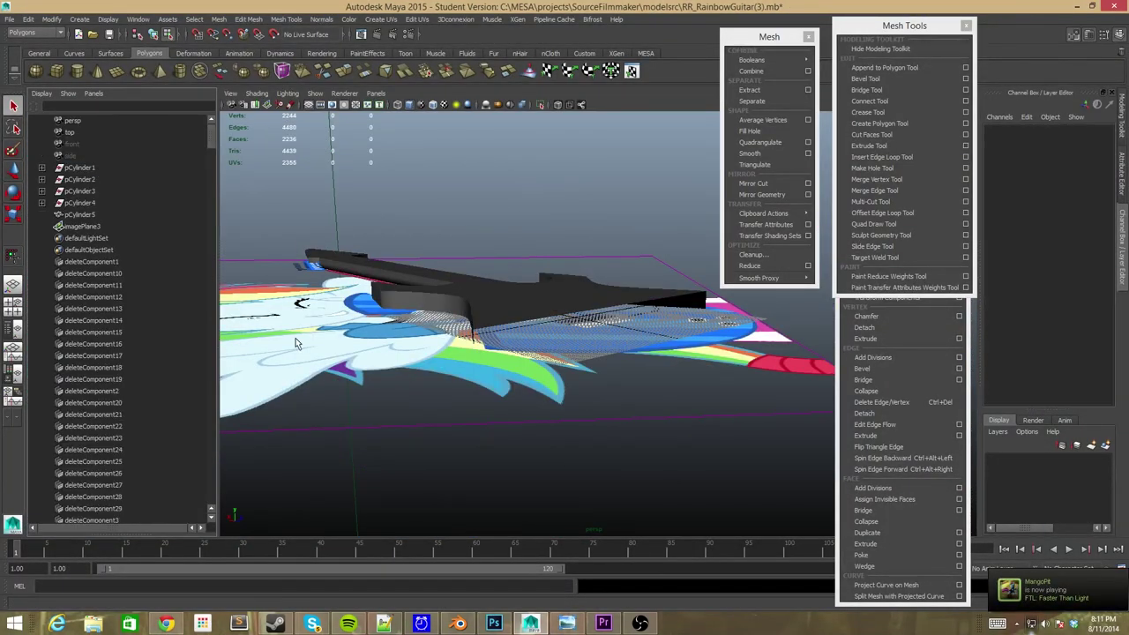
click(93, 169)
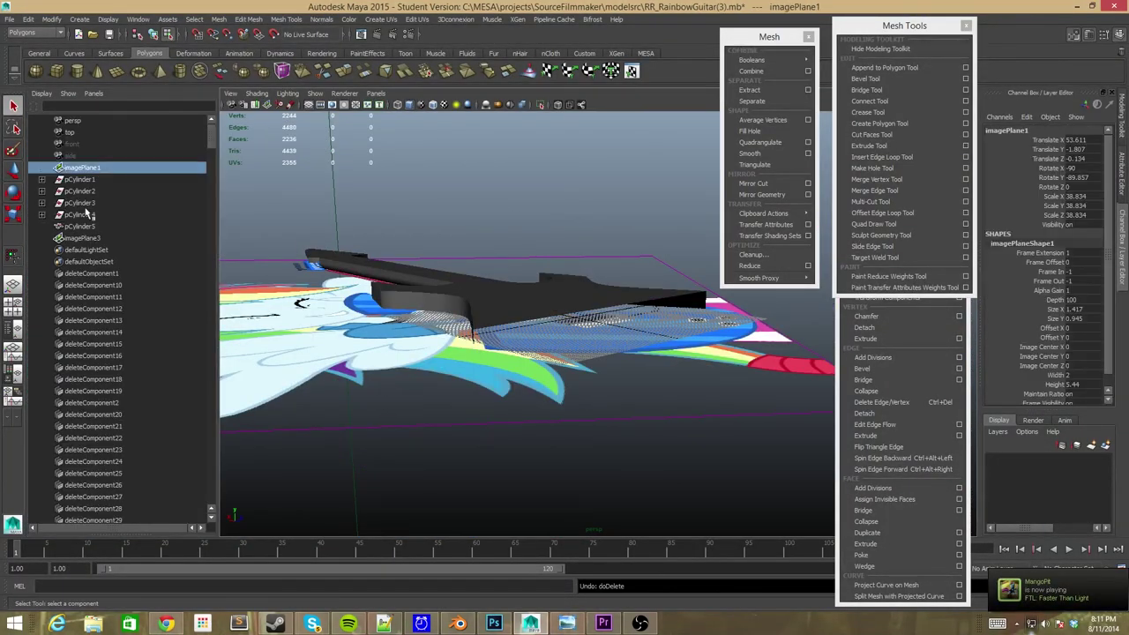
click(84, 238)
key(space)
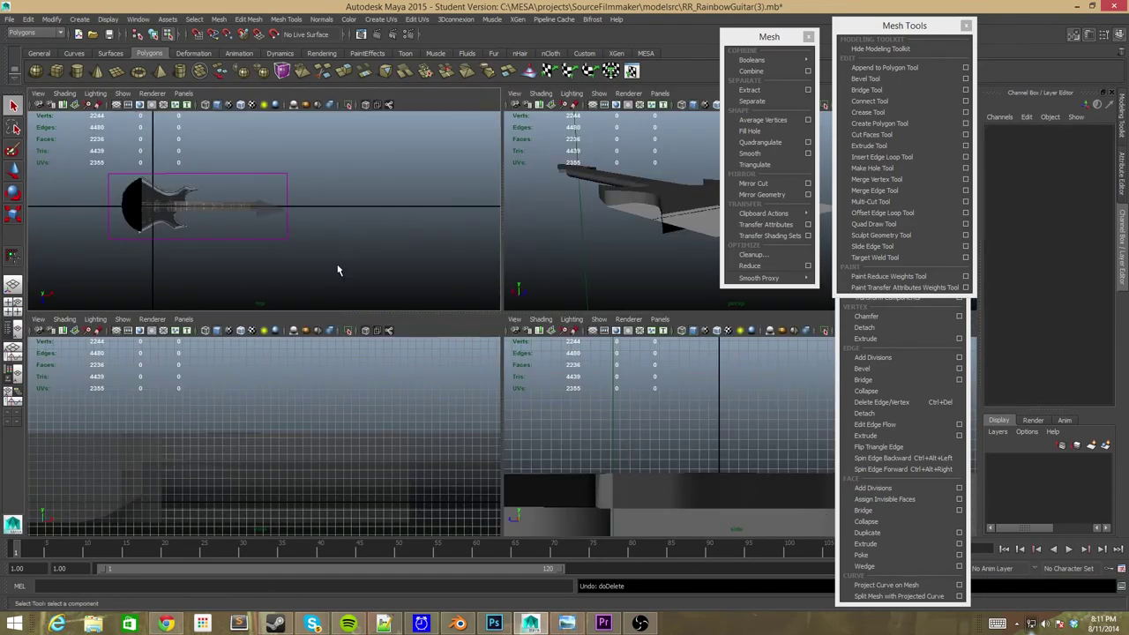
Draw a 20-sided cylinder, pCylinder6, over the guitar's rounded end in the top view
click(185, 211)
key(space)
scroll(262, 320, up, 5)
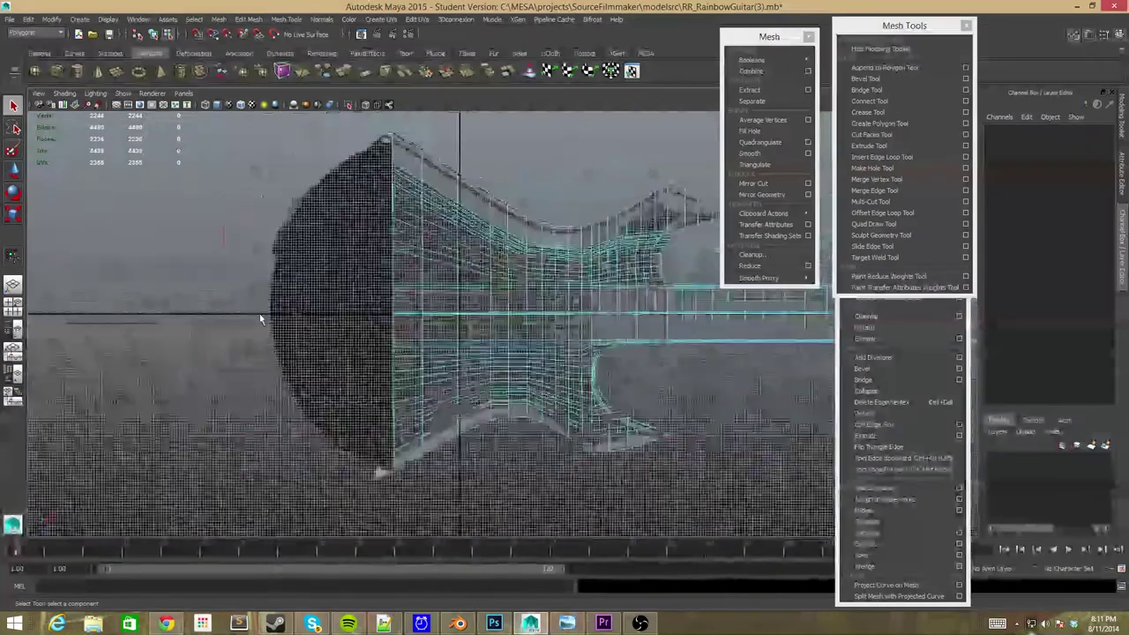
scroll(263, 316, up, 3)
click(77, 70)
mouse_move(244, 272)
mouse_down()
mouse_move(401, 403)
mouse_move(371, 388)
mouse_up()
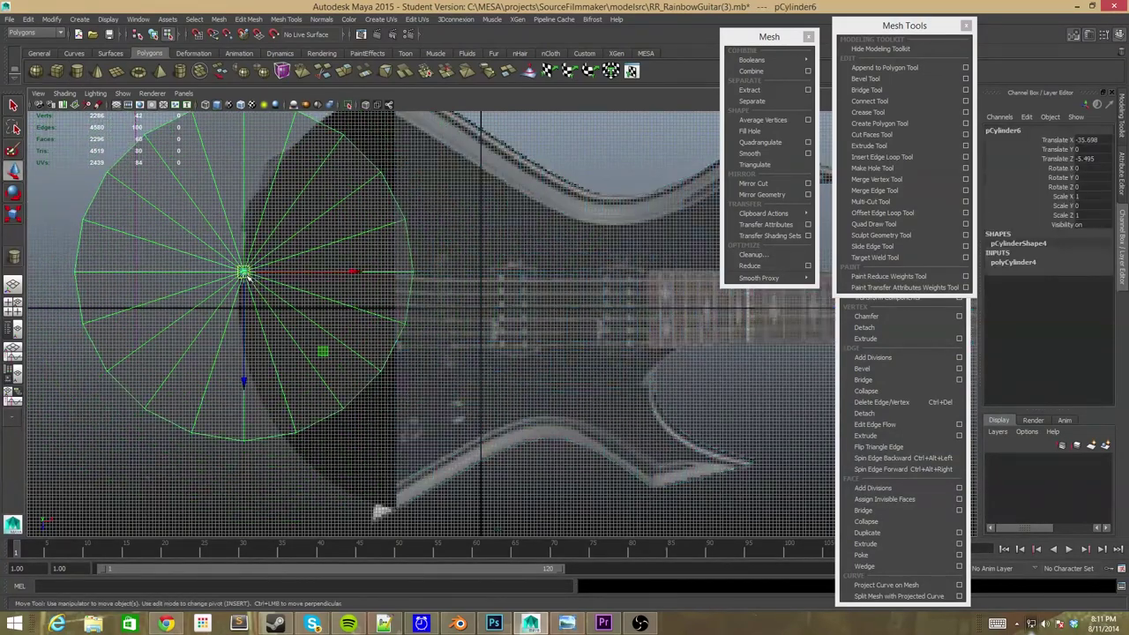
Move the disc to Translate X -13 on the round end and delete its right-half faces
drag(244, 271, 247, 309)
drag(353, 309, 395, 313)
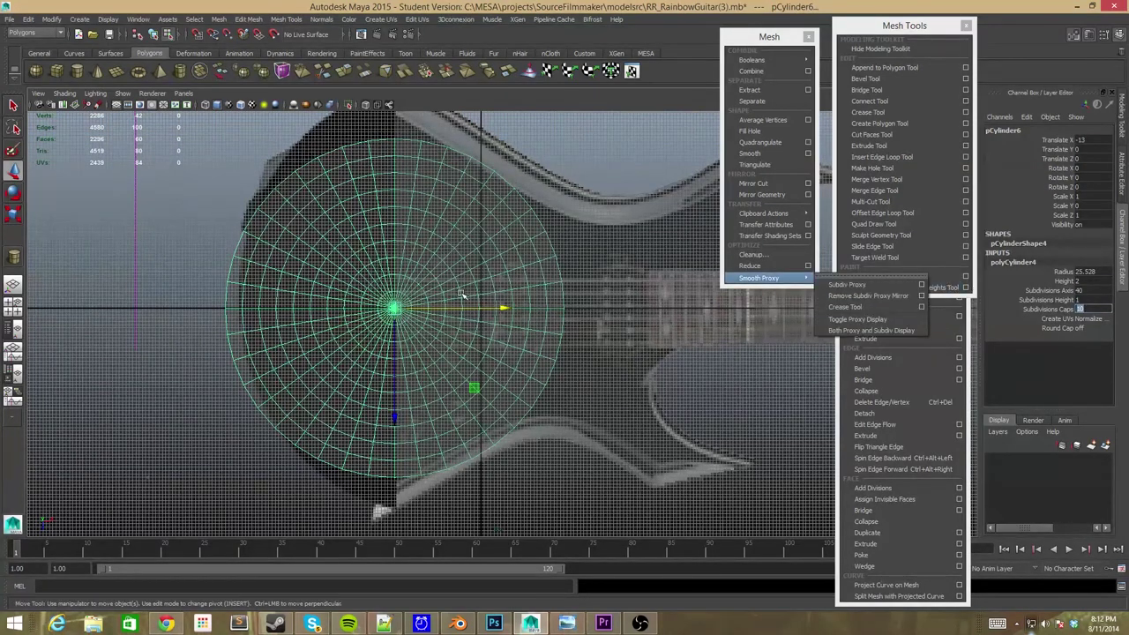
right_click(406, 236)
right_click(305, 220)
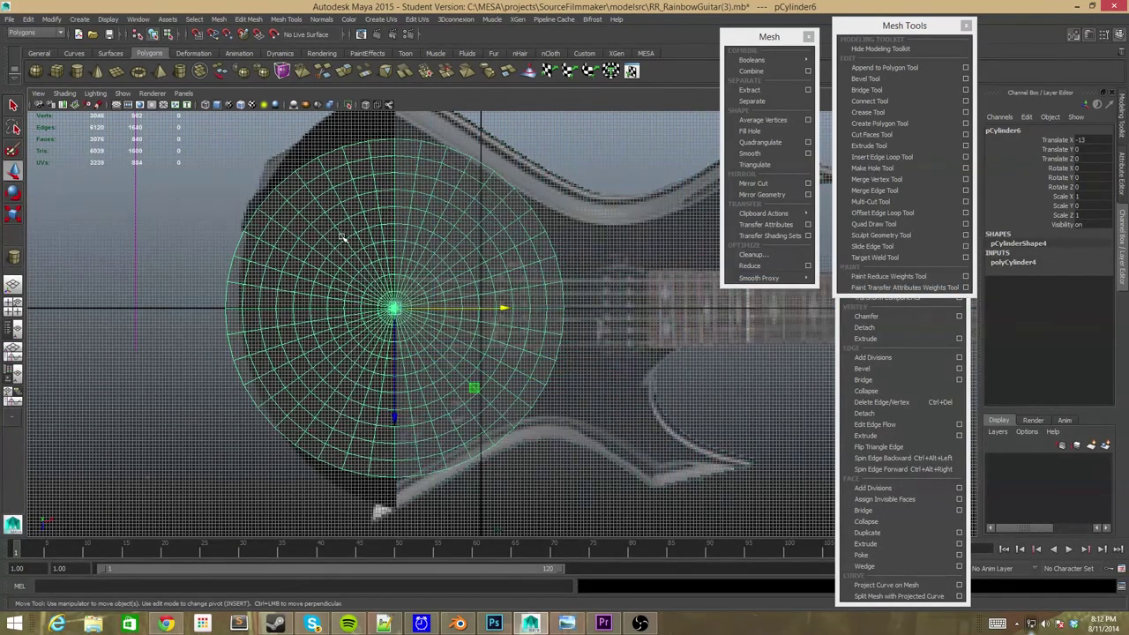
right_click(412, 284)
drag(455, 135, 539, 510)
key(Delete)
drag(504, 201, 605, 420)
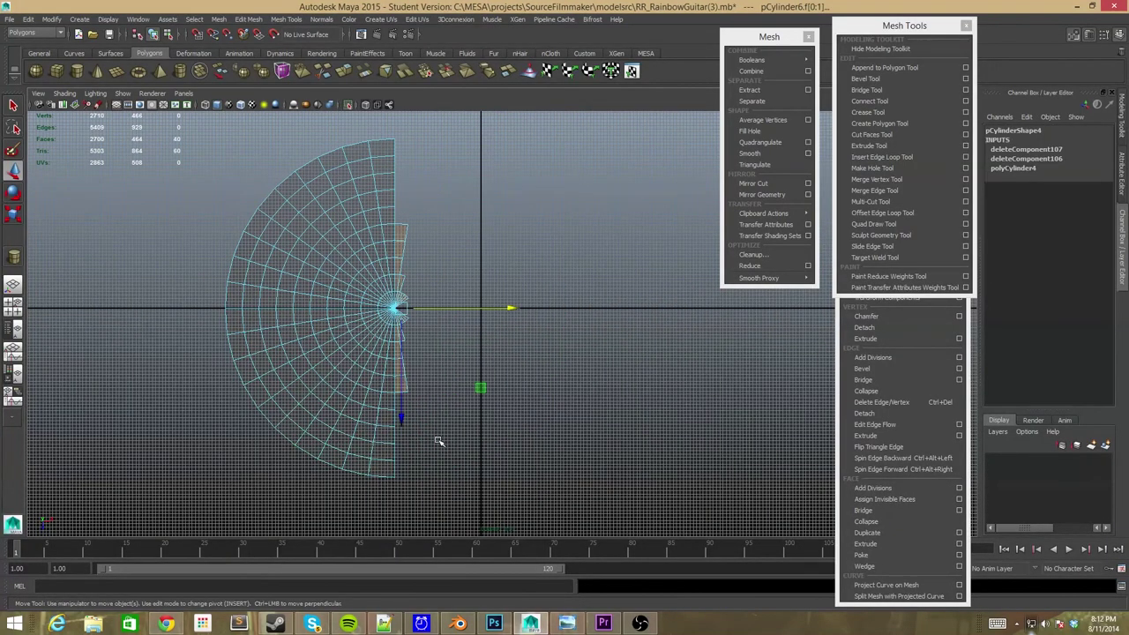
Delete the leftover sliver of faces from the half-disc
key(Delete)
scroll(433, 383, up, 5)
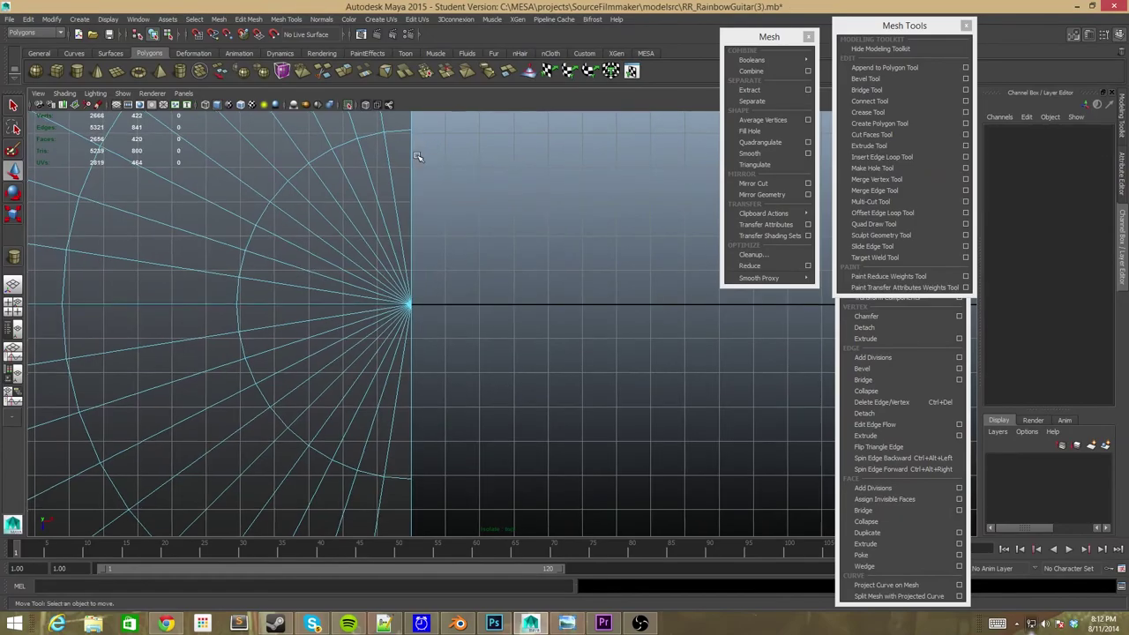
scroll(417, 155, down, 3)
scroll(415, 154, up, 5)
scroll(413, 152, down, 5)
scroll(412, 150, down, 2)
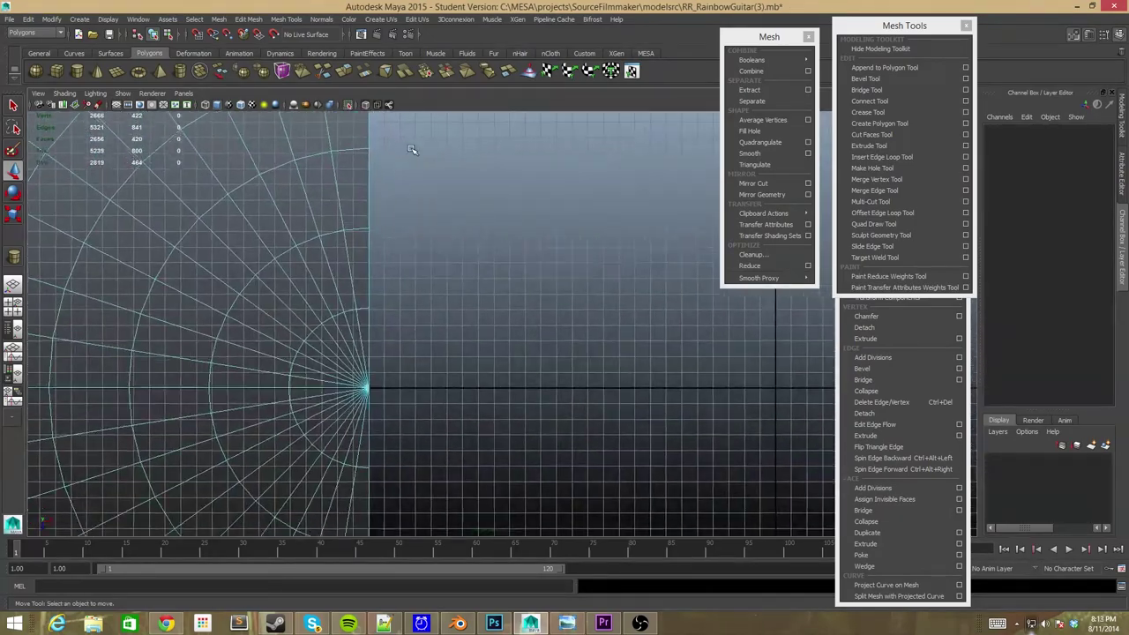
scroll(412, 150, down, 2)
In the top view, scale the half-disc to 1.302 to fit the guitar's round end
key(space)
click(241, 253)
scroll(257, 239, up, 3)
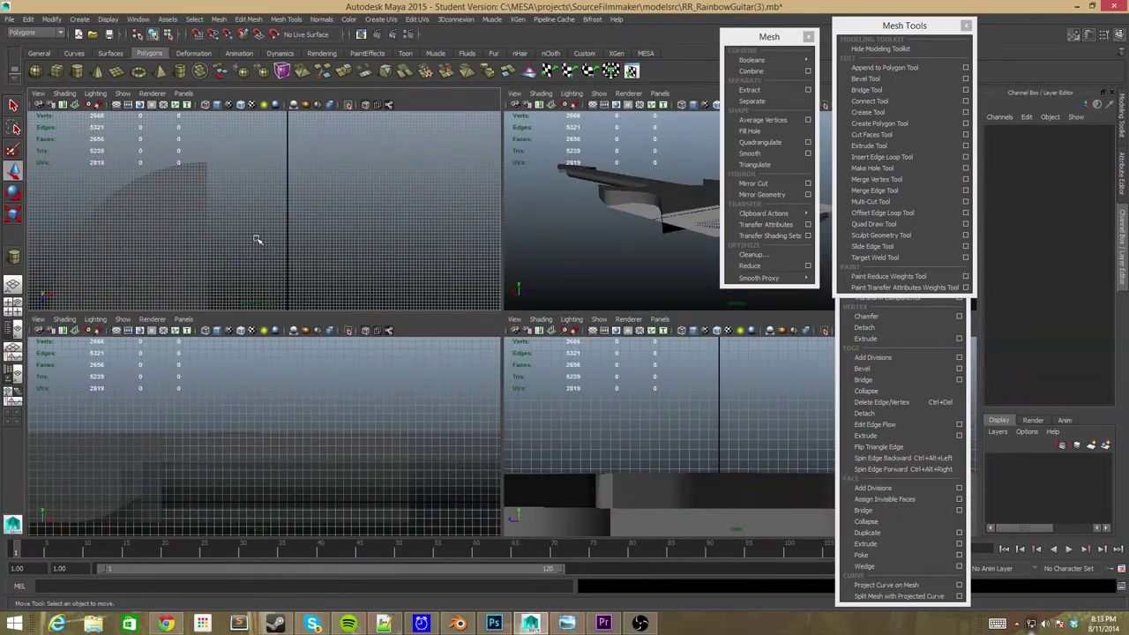
click(257, 240)
scroll(257, 240, down, 3)
key(space)
scroll(373, 207, up, 3)
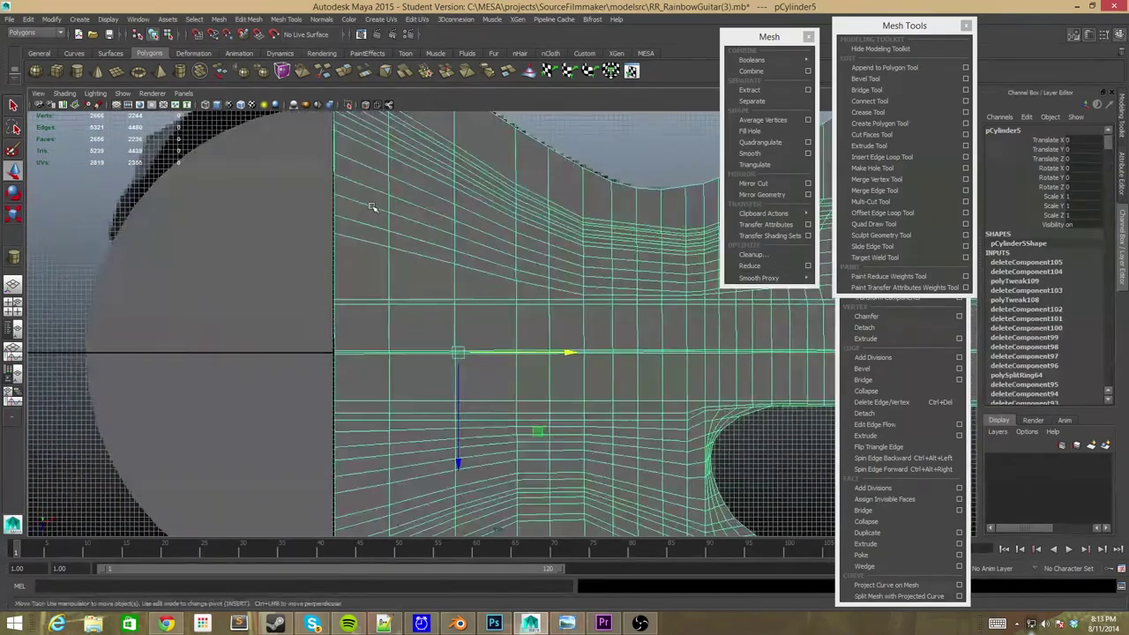
scroll(372, 207, down, 3)
click(321, 283)
scroll(320, 284, up, 2)
mouse_move(331, 302)
mouse_down()
mouse_move(391, 303)
mouse_move(398, 329)
mouse_up()
Move the half-disc to Translate Z -1.935, checking its fit against the reference in X-Ray
click(399, 328)
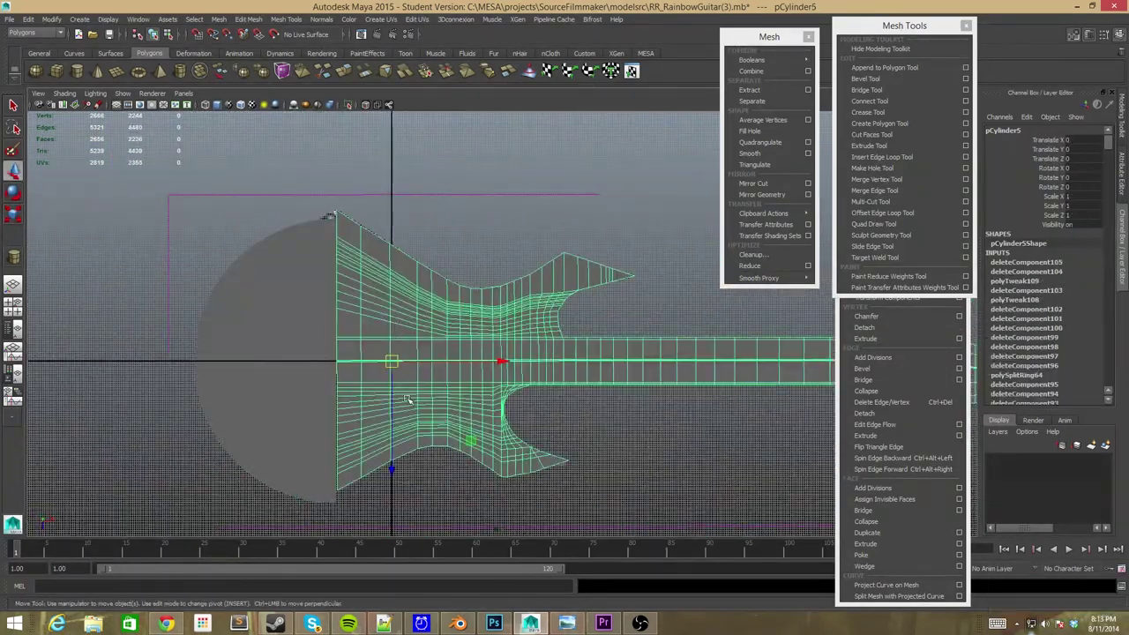
key(w)
click(365, 105)
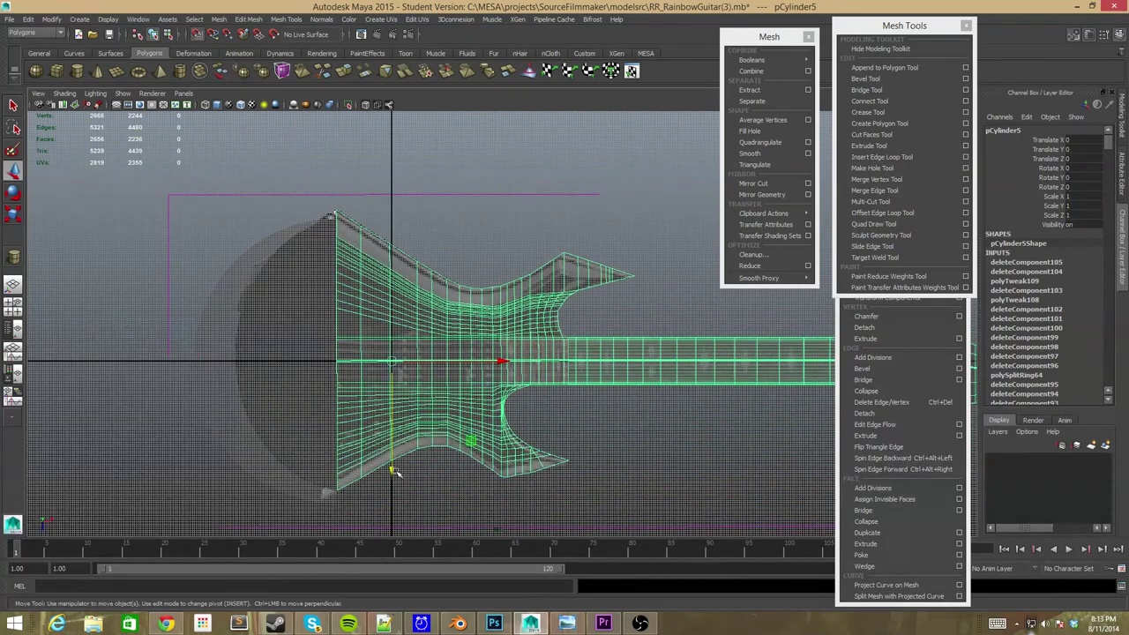
click(261, 362)
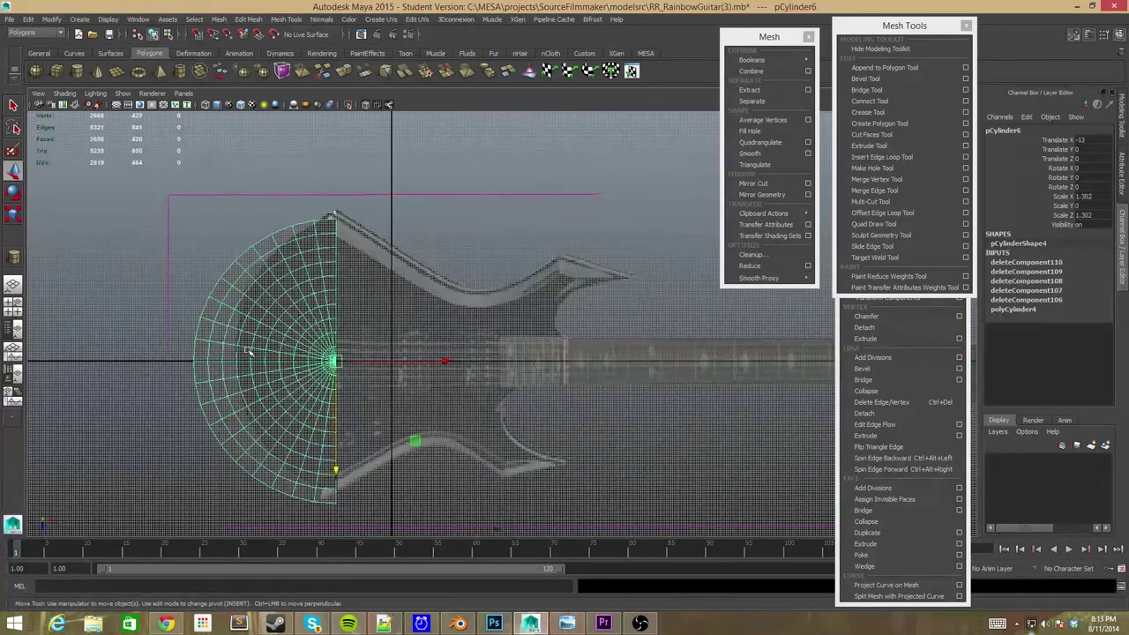
click(364, 104)
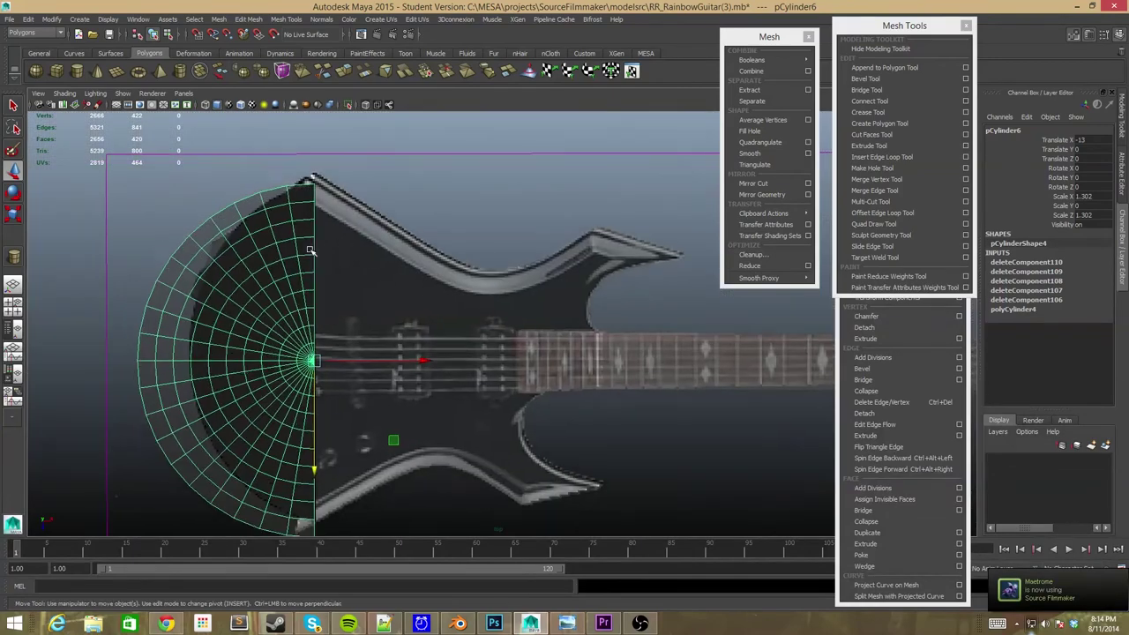
click(344, 221)
key(f)
key(ctrl+z)
key(ctrl+z)
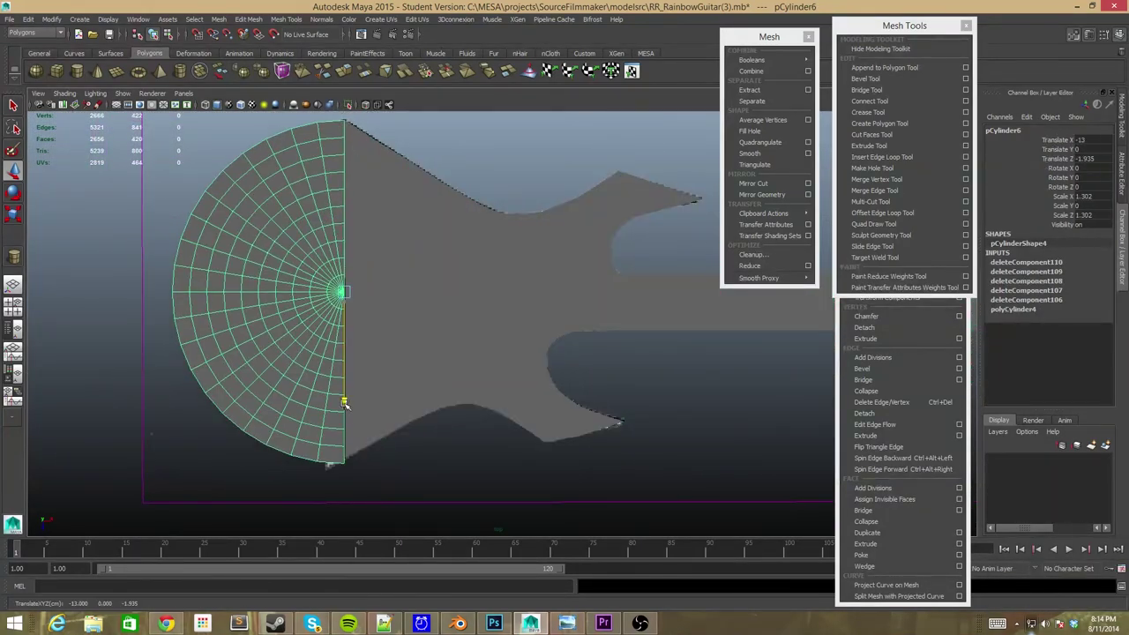
key(ctrl+space)
Check the grid settings and pan around the disc's top edge and the stepped slope above it
double_click(103, 41)
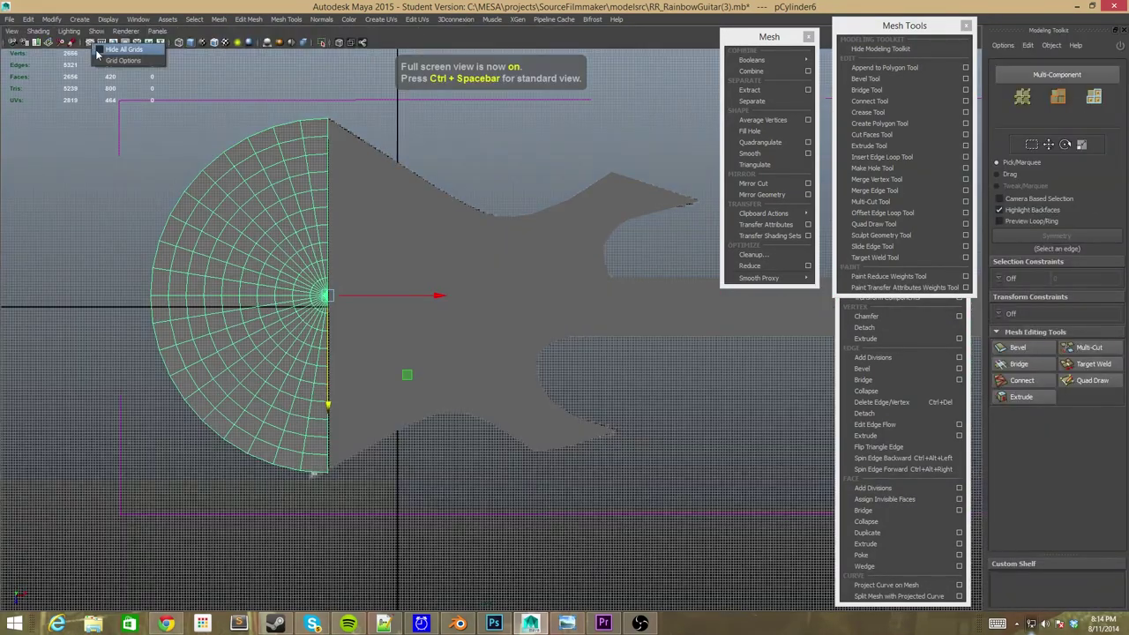
click(802, 599)
scroll(391, 429, up, 5)
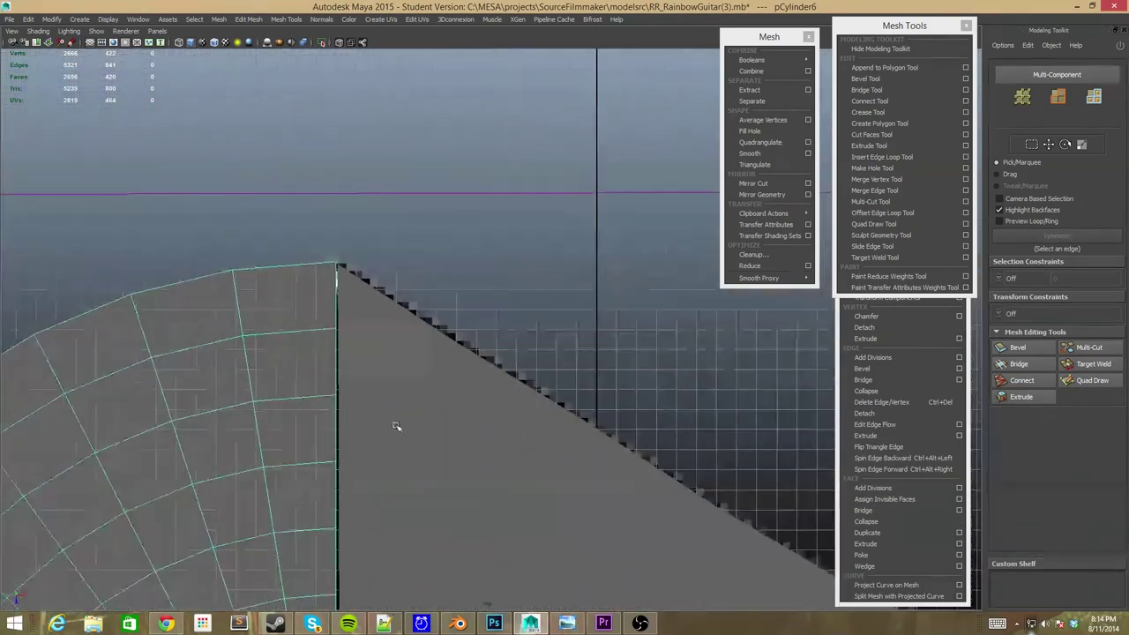
scroll(292, 391, down, 3)
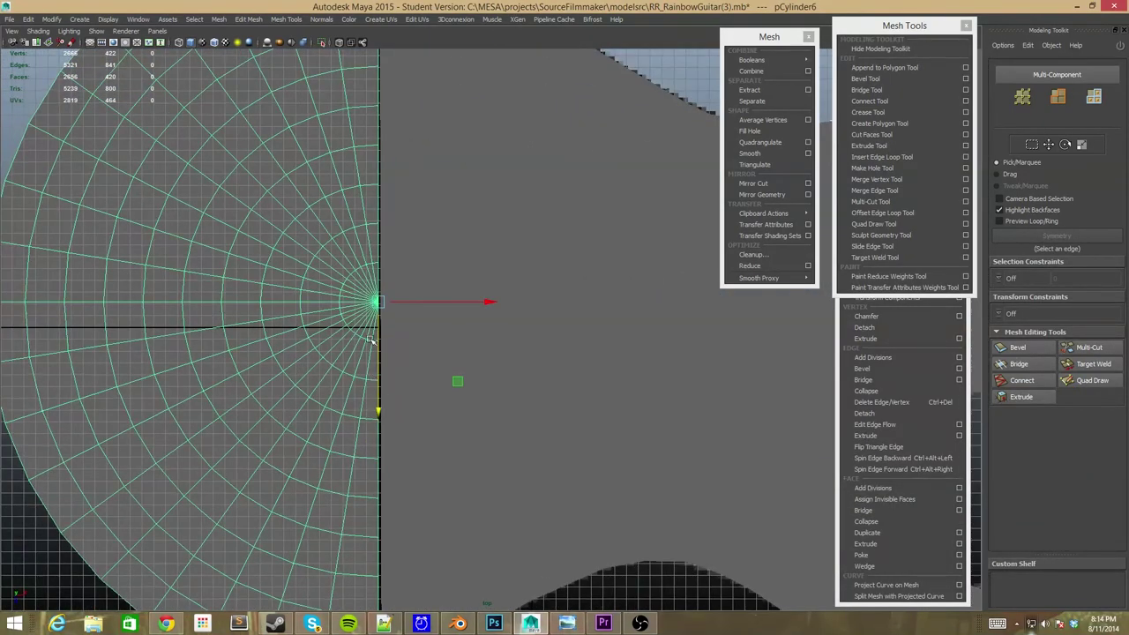
alt+middle_drag(371, 340, 395, 290)
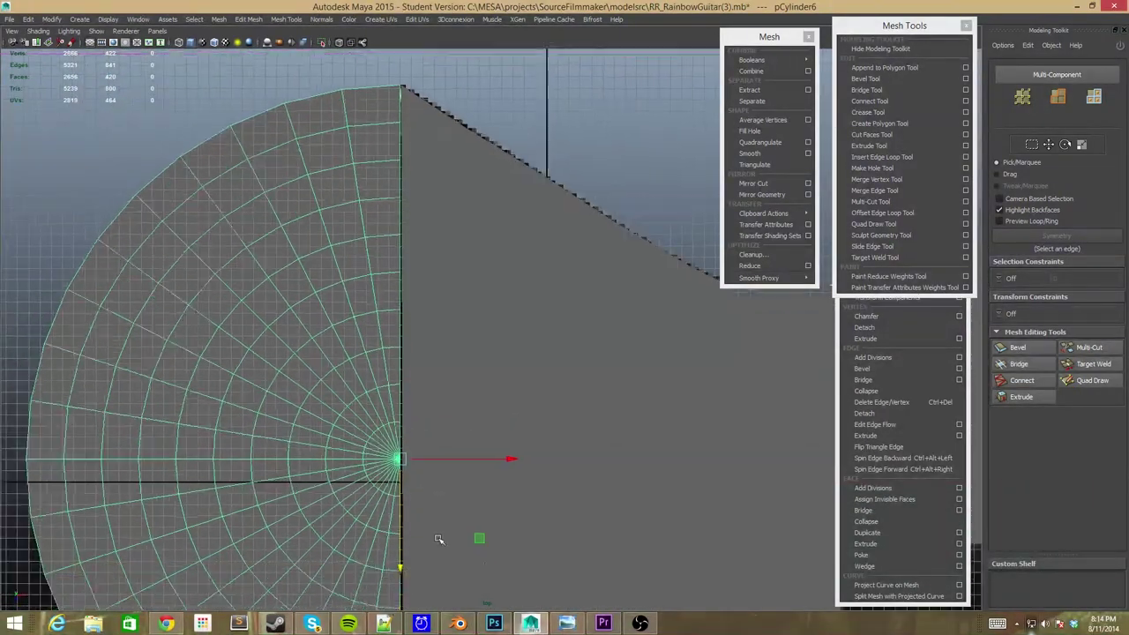
scroll(441, 536, up, 5)
scroll(412, 523, up, 3)
scroll(412, 523, down, 5)
alt+middle_drag(389, 167, 383, 503)
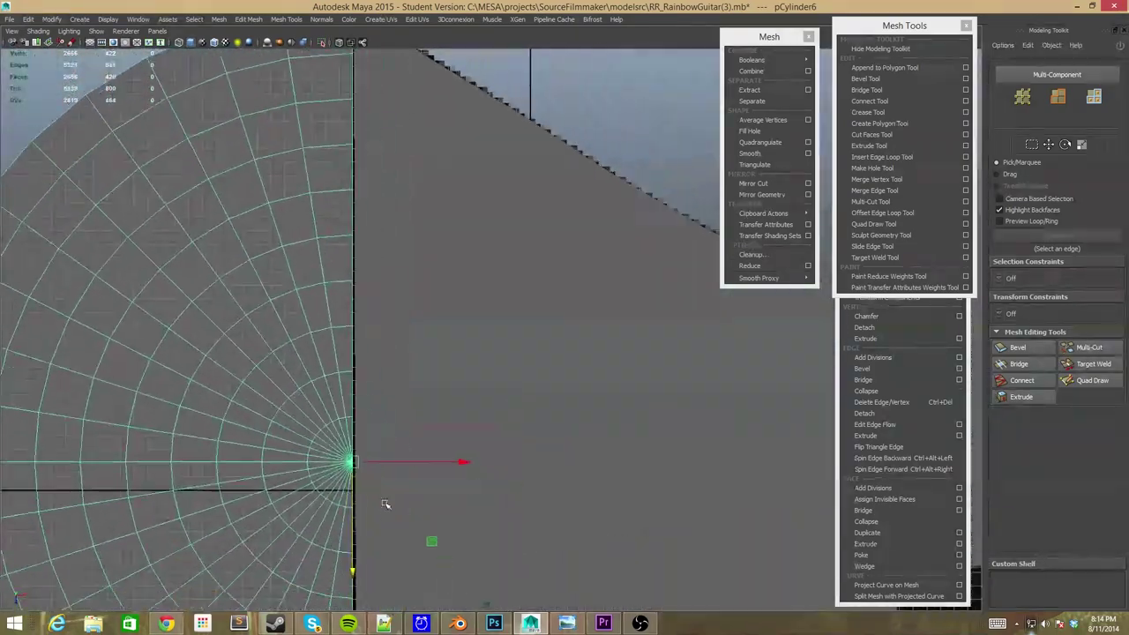
scroll(382, 504, up, 3)
scroll(379, 497, up, 2)
scroll(380, 497, up, 2)
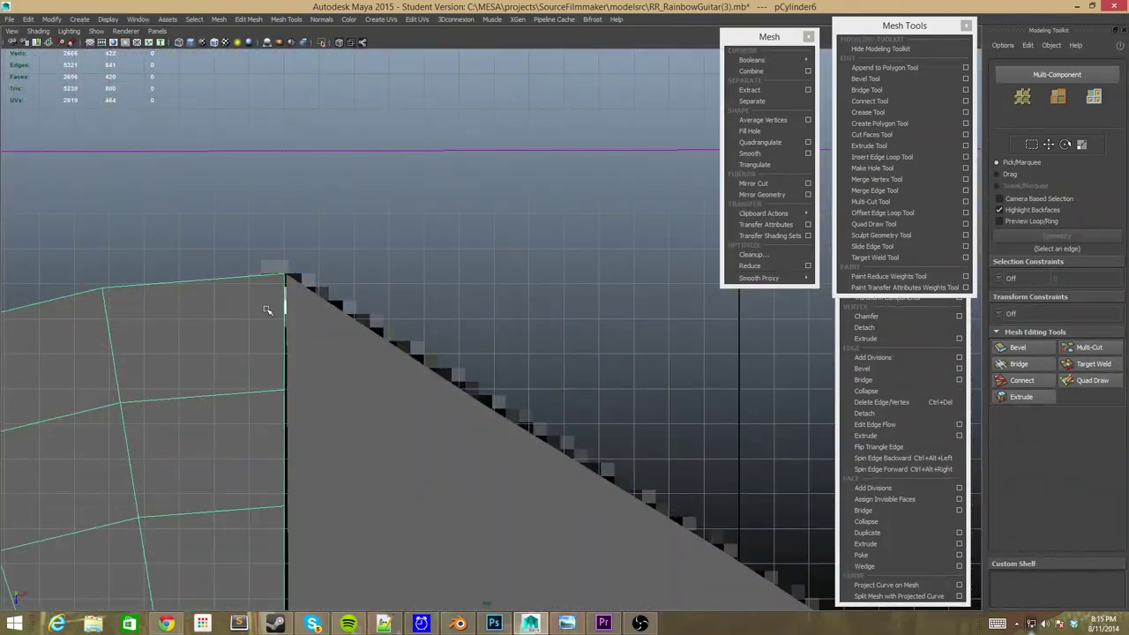
scroll(268, 310, down, 5)
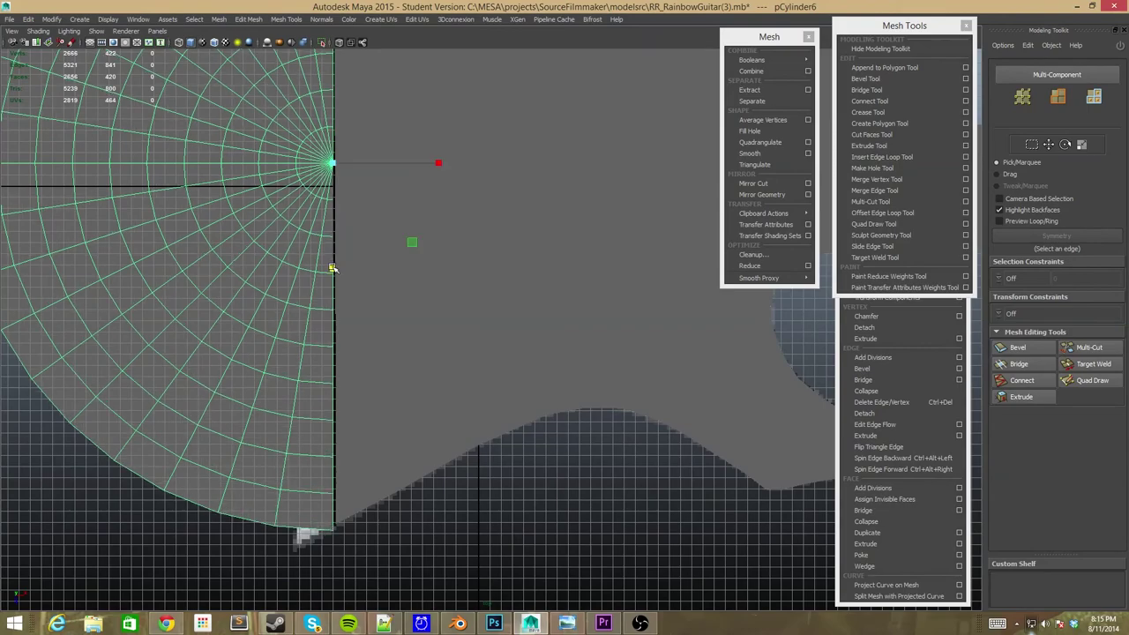
alt+middle_drag(332, 268, 370, 542)
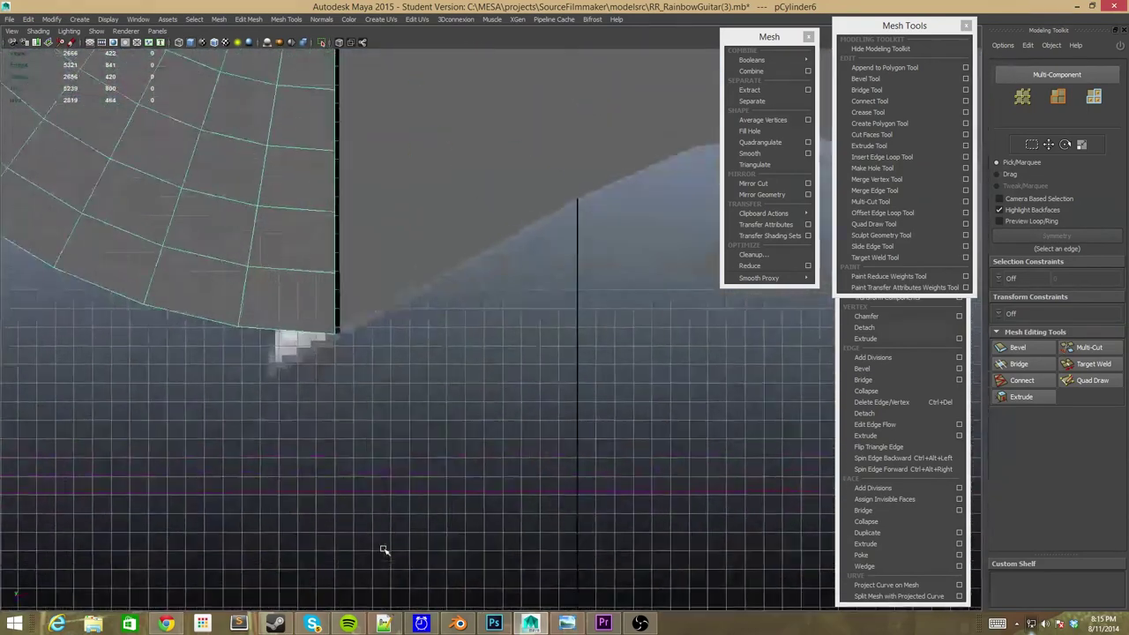
scroll(383, 551, up, 3)
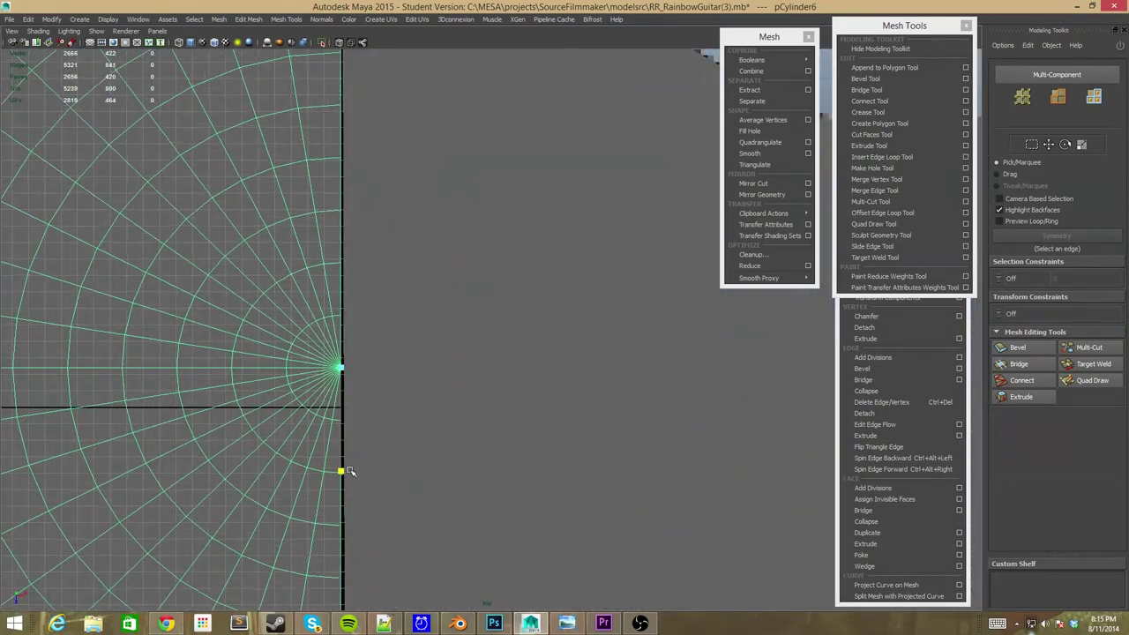
Return to an earlier close-up framing of the disc with the background grid hidden
key(bracketleft)
key(bracketleft)
key(bracketright)
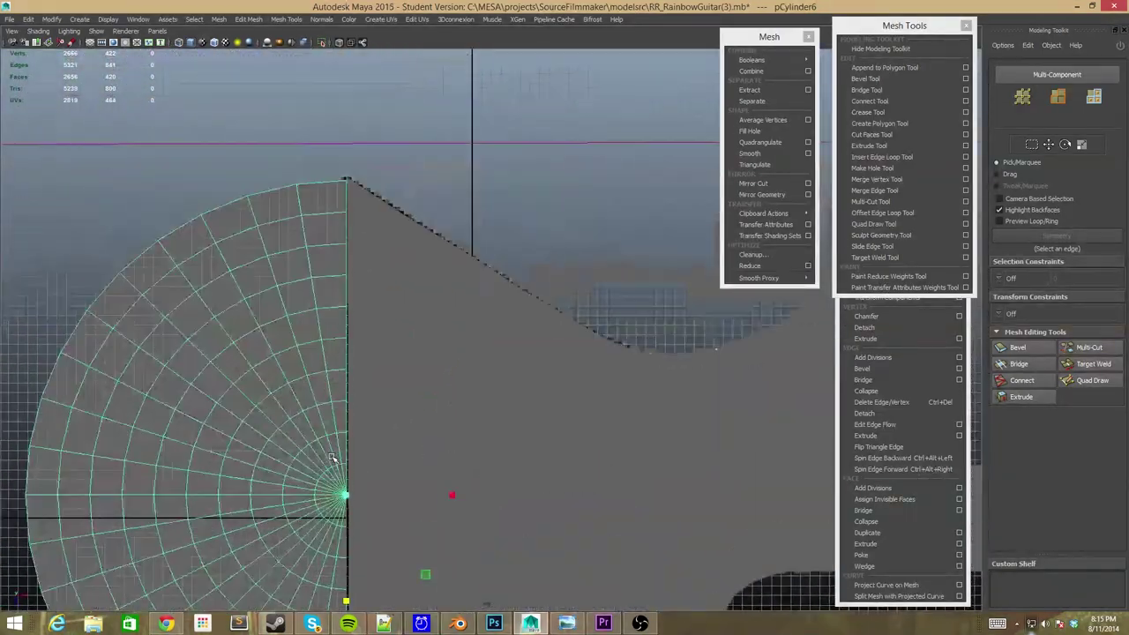
key(bracketleft)
key(bracketleft)
key(bracketleft)
key(bracketleft)
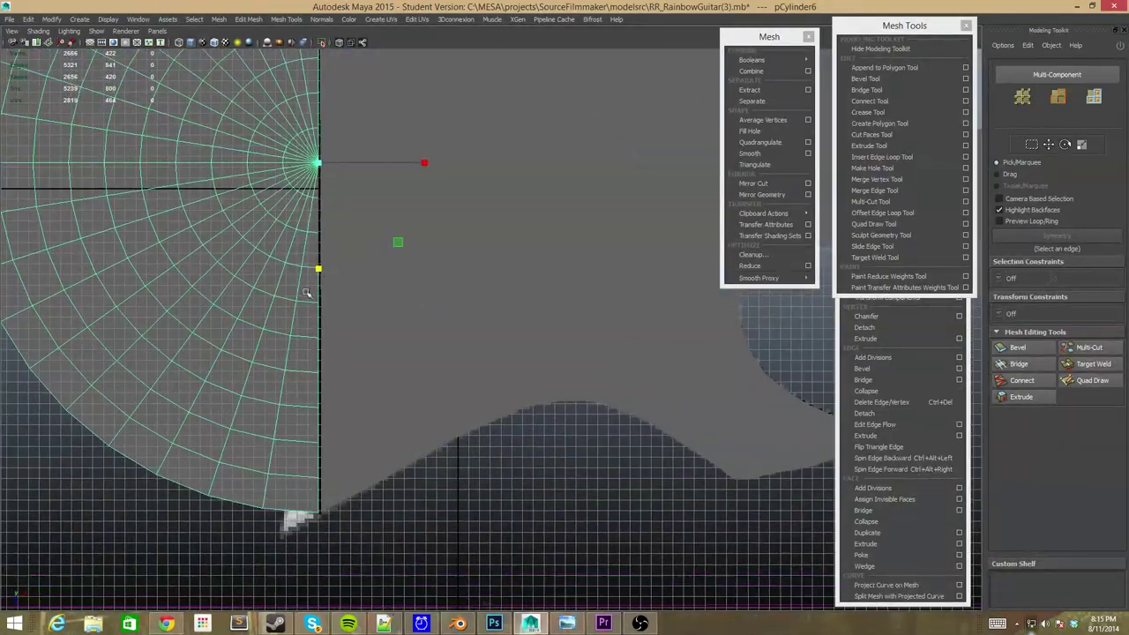
key(bracketleft)
key(bracketleft)
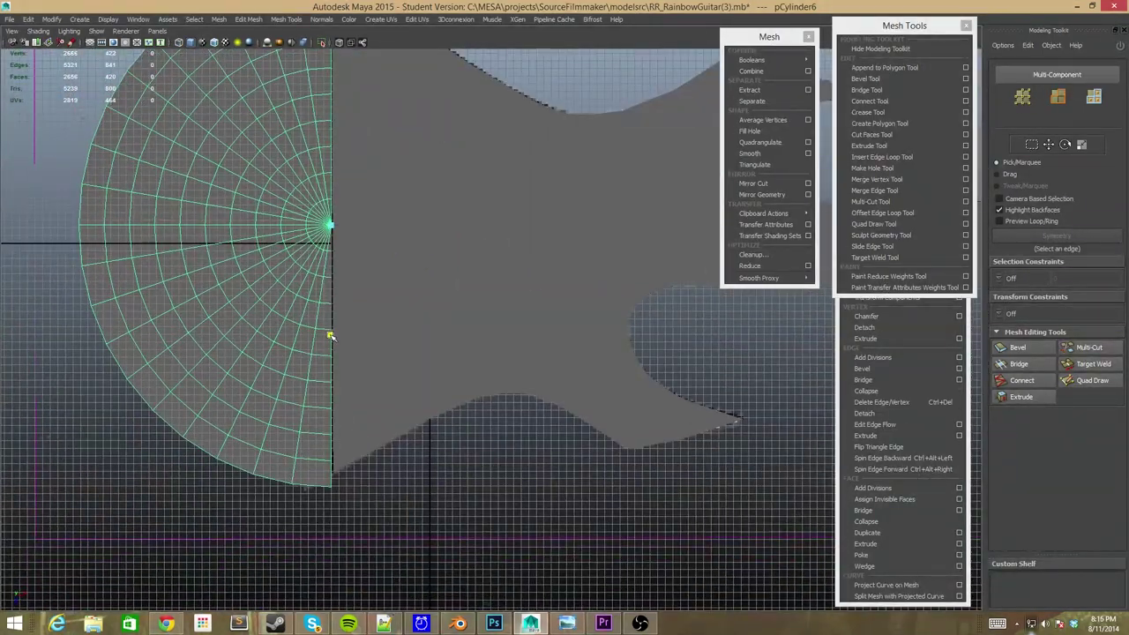
key(bracketleft)
key(bracketleft)
key(bracketleft)
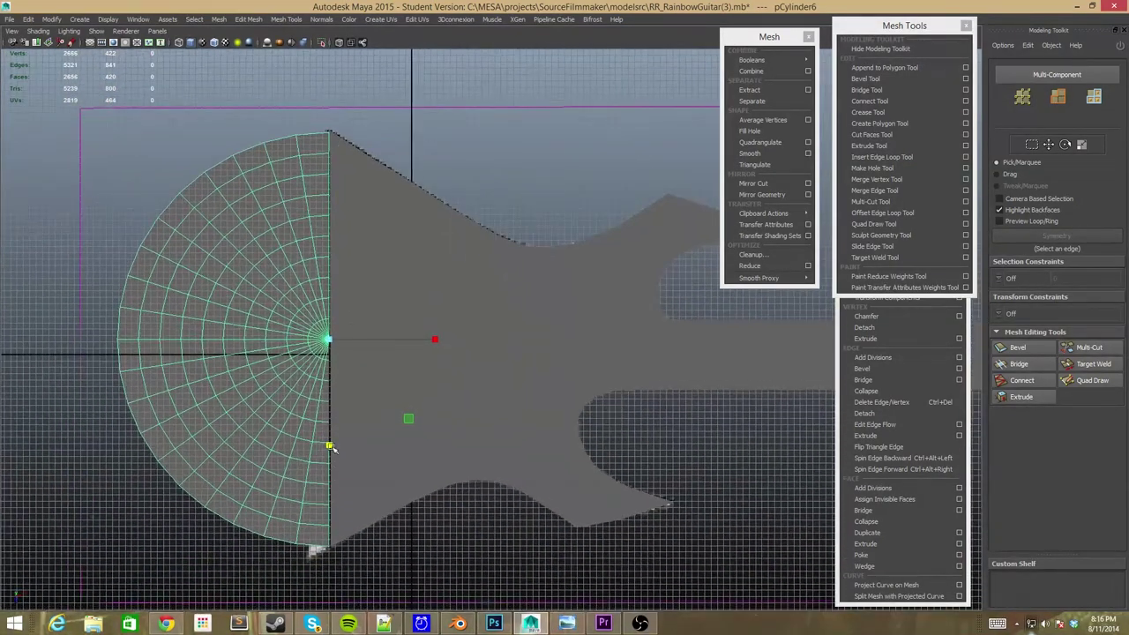
click(89, 43)
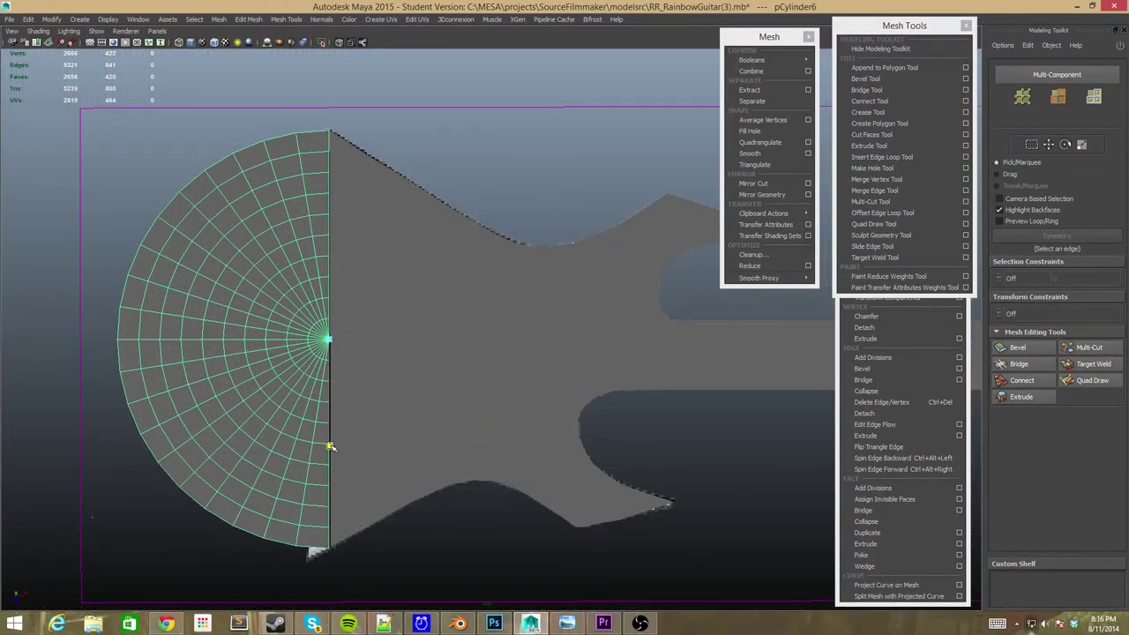
key(bracketleft)
key(bracketleft)
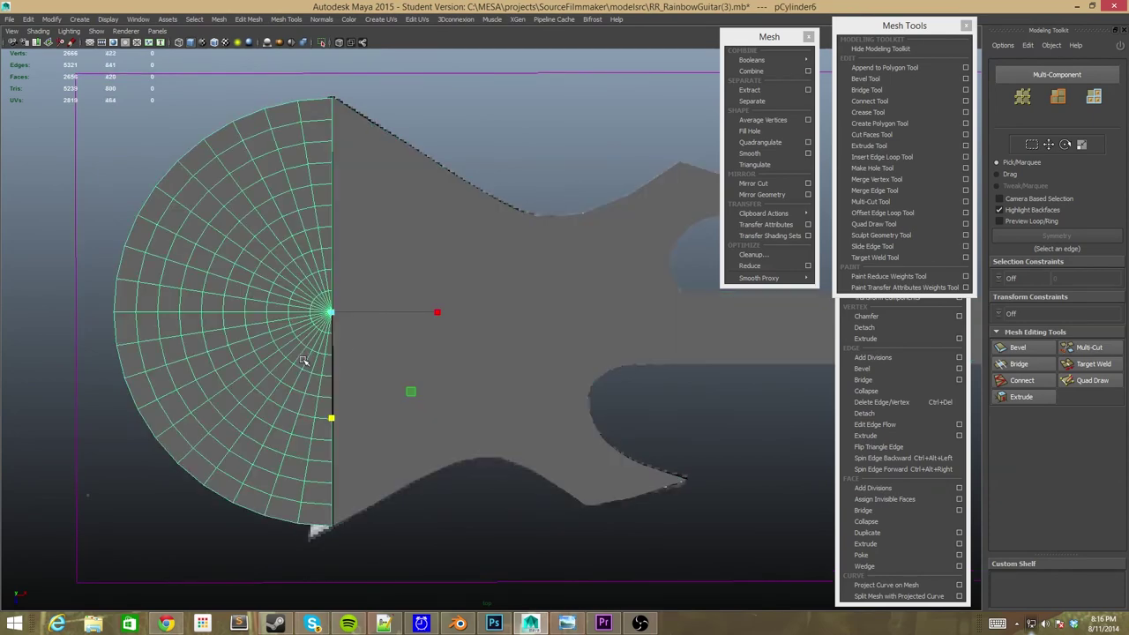
key(space)
key(space)
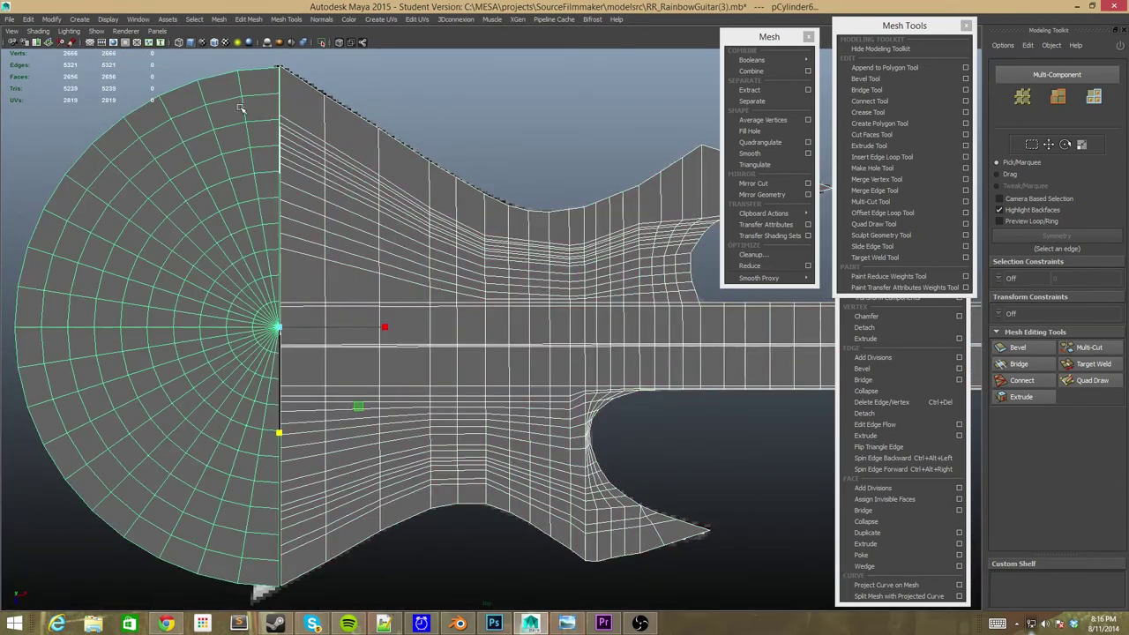
Combine the cap and guitar body into one mesh with Mesh > Combine
click(219, 19)
click(243, 57)
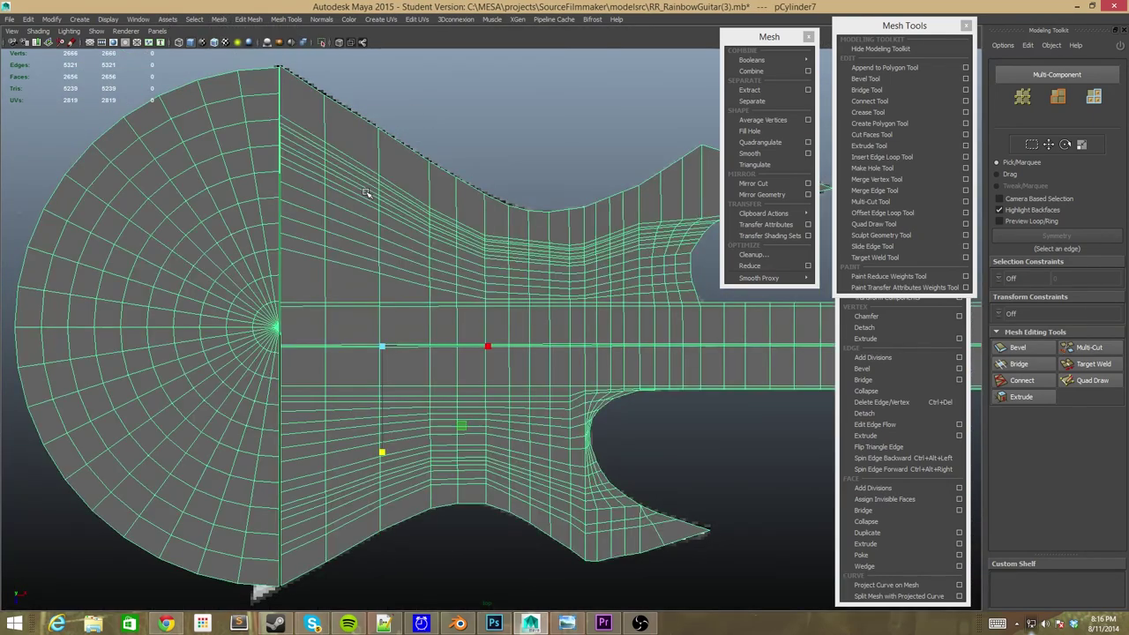
scroll(382, 434, up, 5)
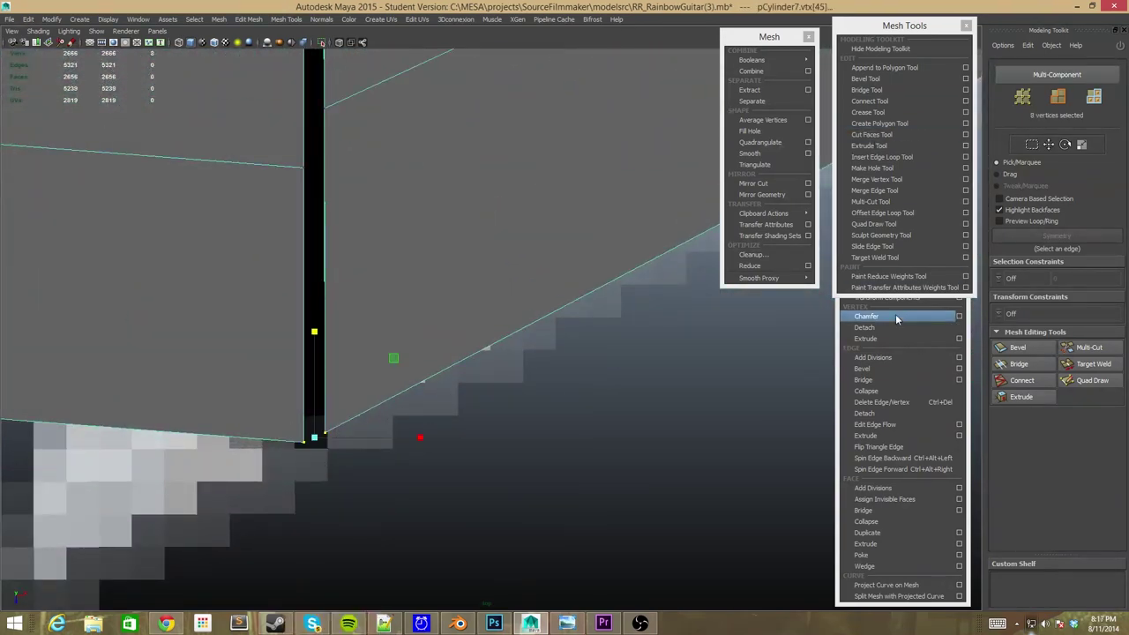
drag(904, 26, 755, 321)
drag(913, 252, 915, 36)
click(907, 70)
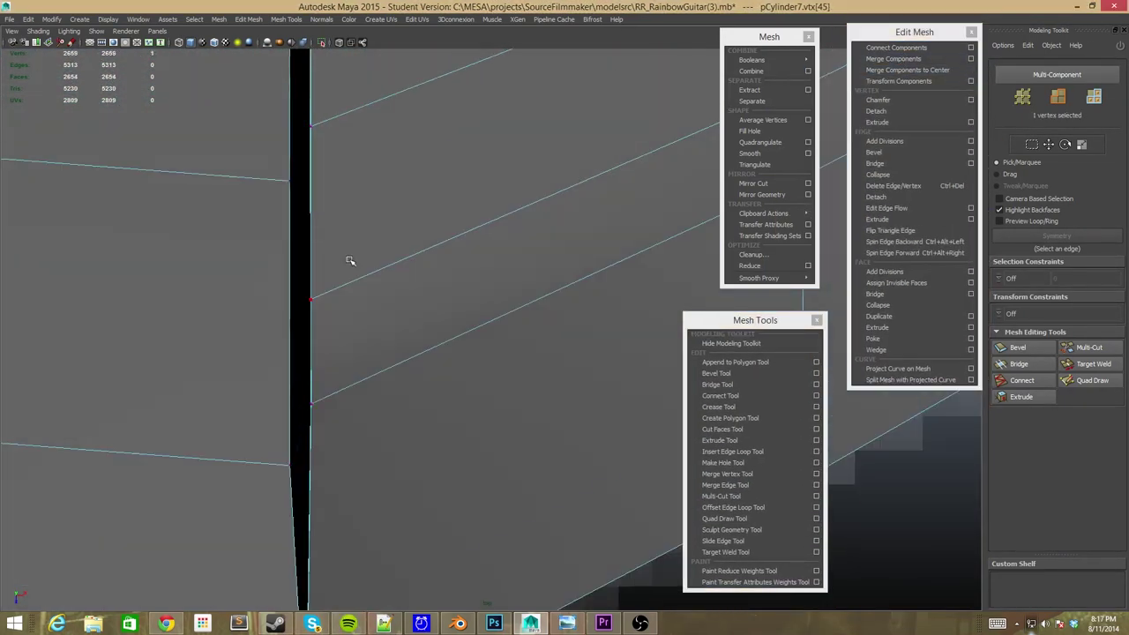
click(899, 70)
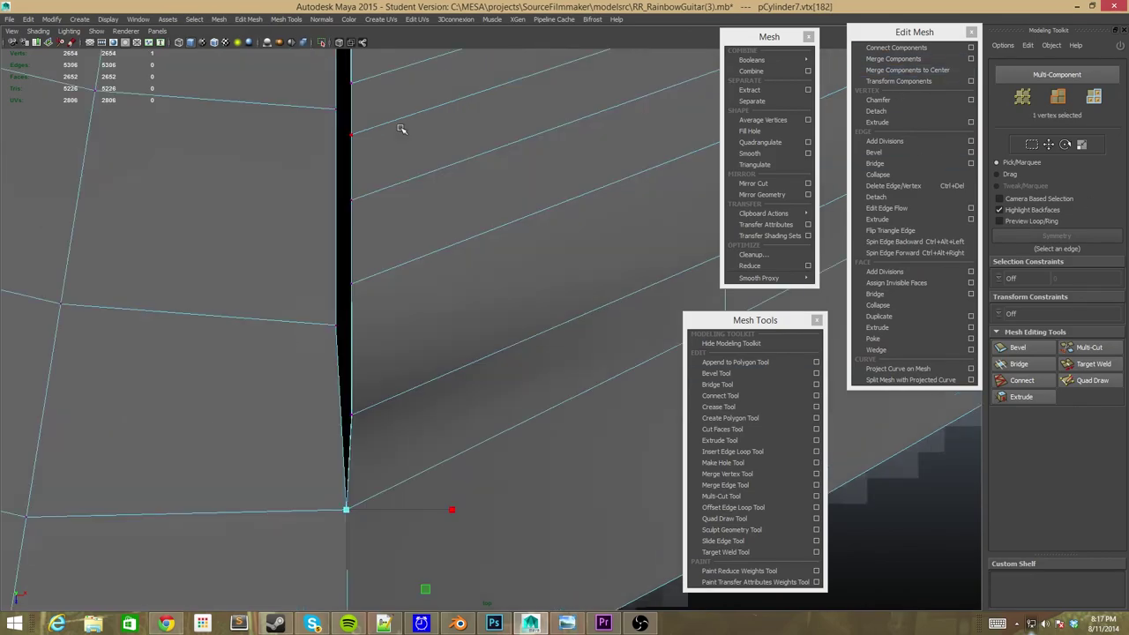
scroll(649, 179, down, 3)
scroll(650, 179, down, 8)
scroll(605, 258, up, 10)
key(ctrl+z)
key(ctrl+z)
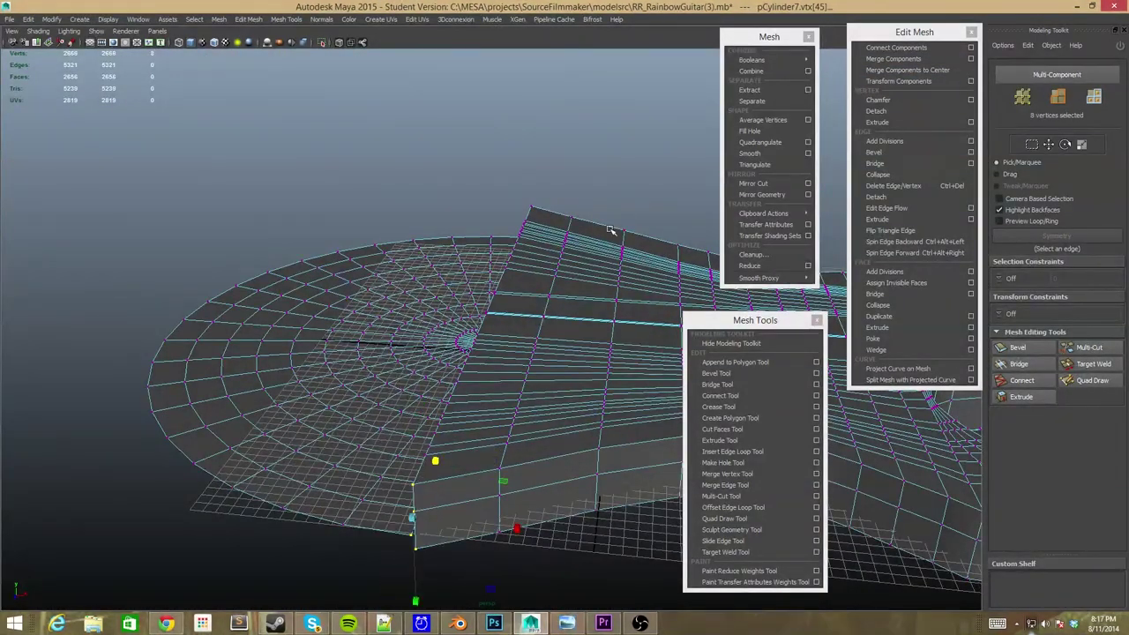
alt+drag(606, 258, 459, 177)
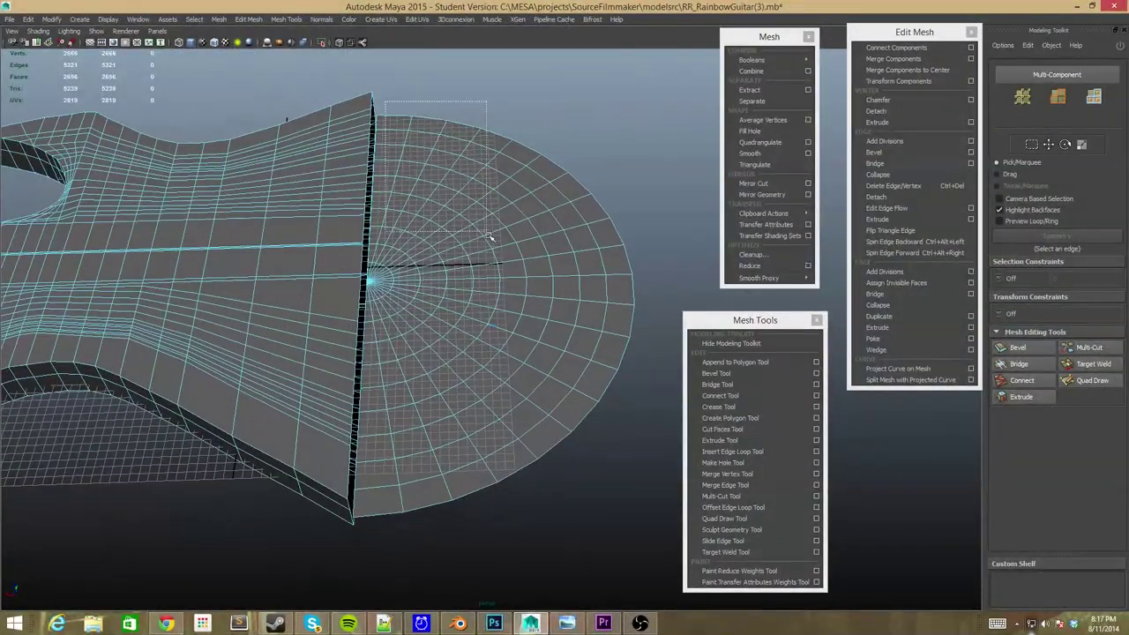
Select all the cap's faces, adding the centre faces and the last missing one
key(ctrl+z)
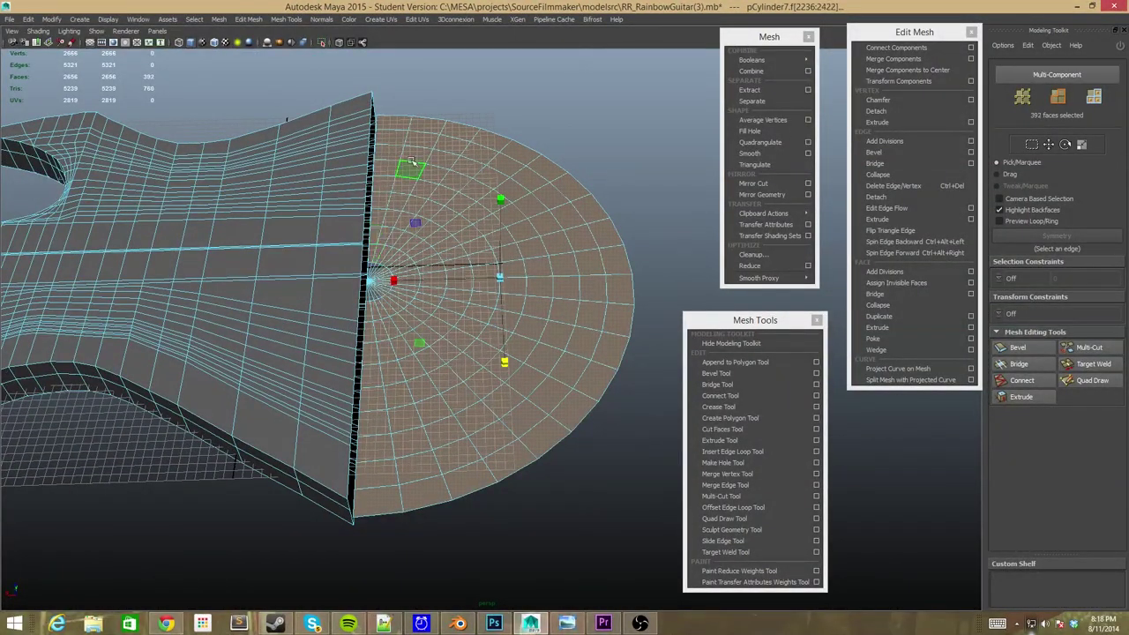
alt+drag(411, 162, 528, 179)
scroll(527, 179, up, 5)
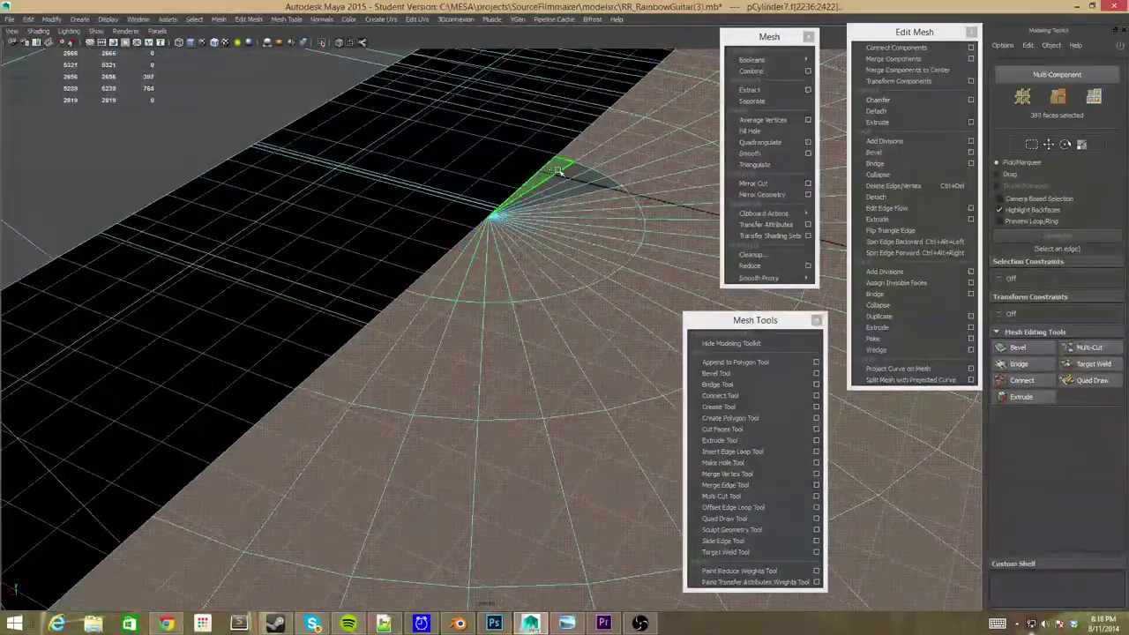
shift+click(597, 187)
scroll(597, 188, down, 5)
Inspect the selected cap faces from the side view and orbit around the cap
key(space)
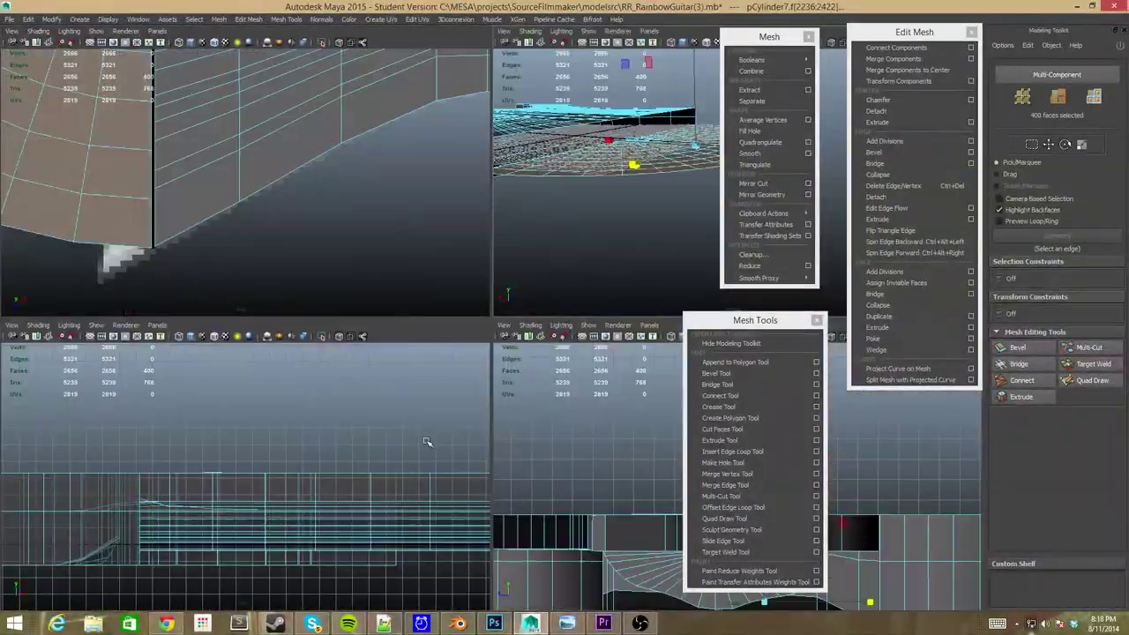
key(space)
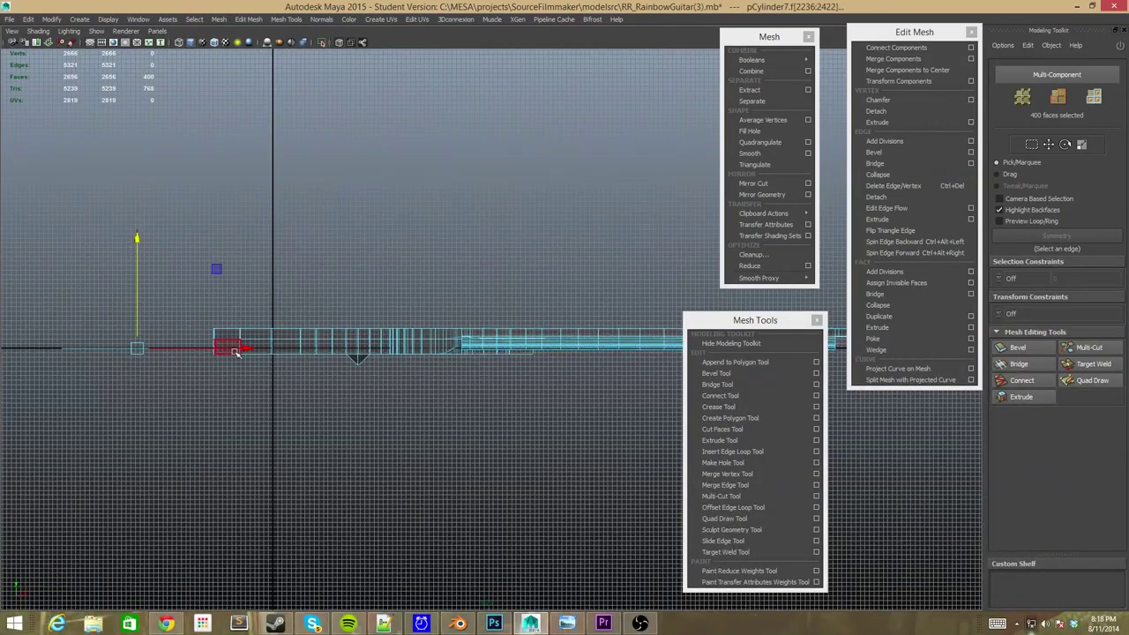
mouse_move(235, 352)
alt+mouse_down()
mouse_move(468, 160)
mouse_move(512, 261)
alt+mouse_up()
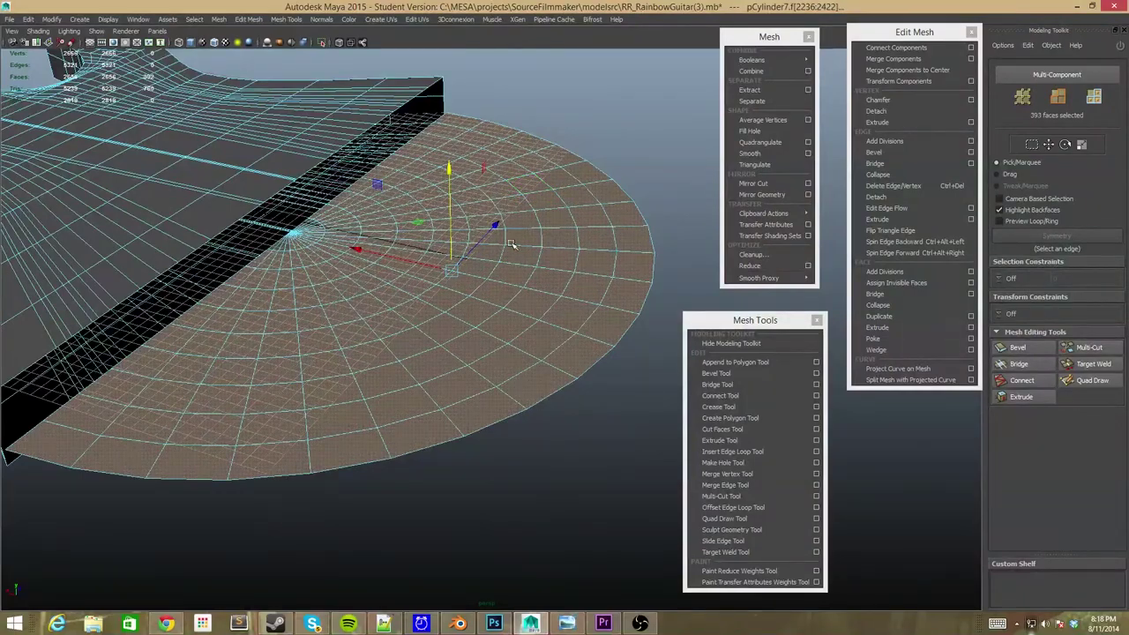
right_drag(510, 244, 610, 192)
alt+drag(610, 191, 577, 215)
Inspect the separated cap in front view with the grid hidden, then in textured perspective
alt+drag(214, 227, 221, 248)
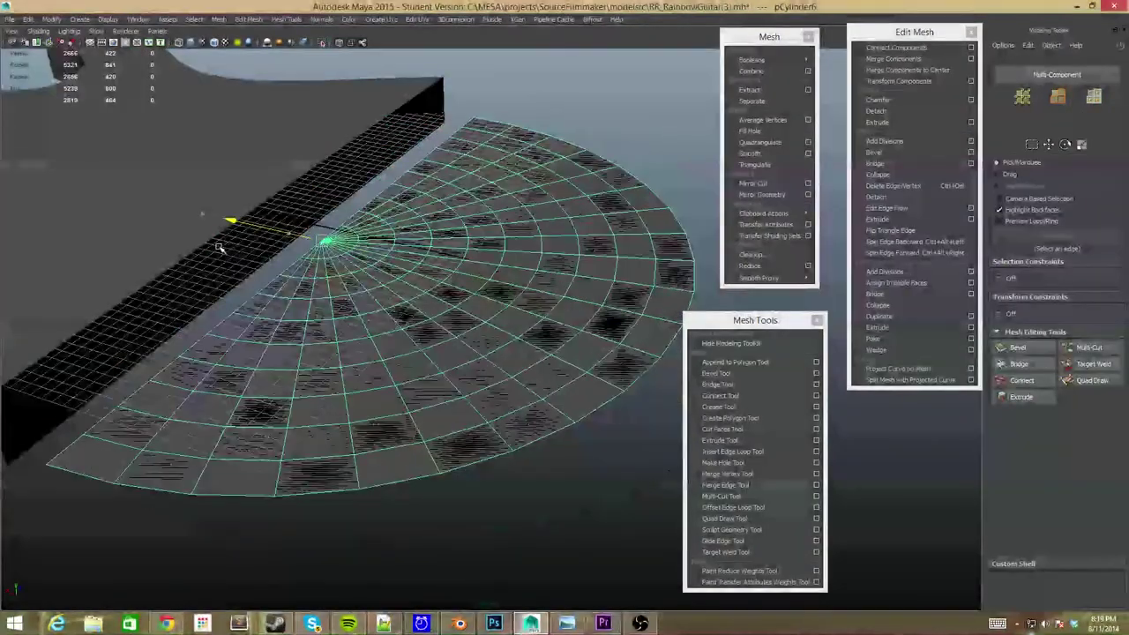
key(space)
key(space)
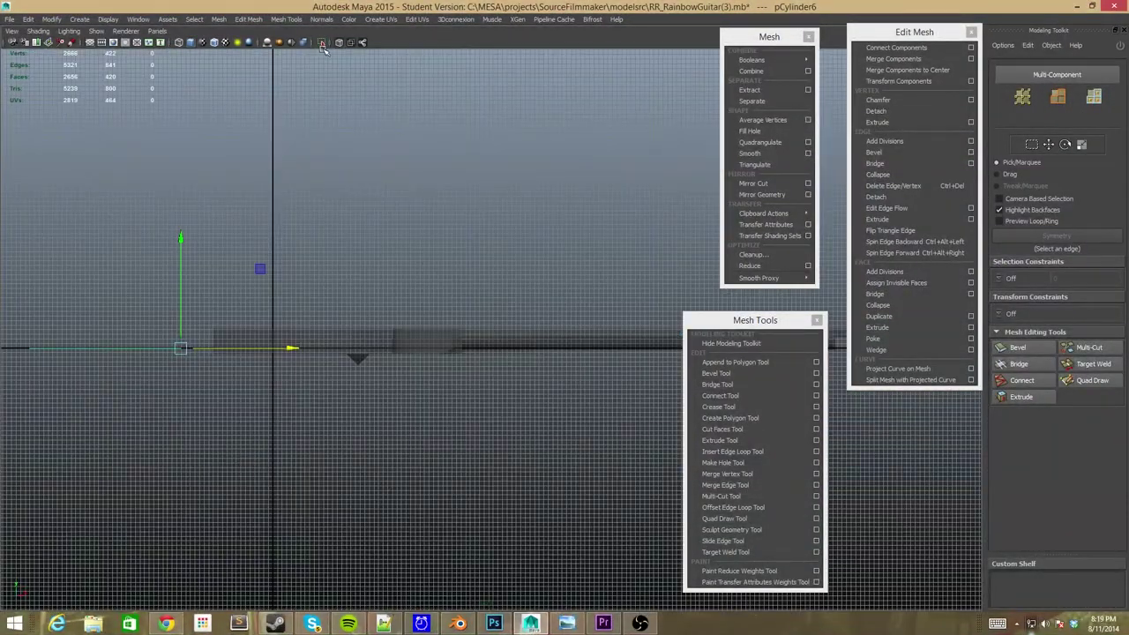
click(73, 42)
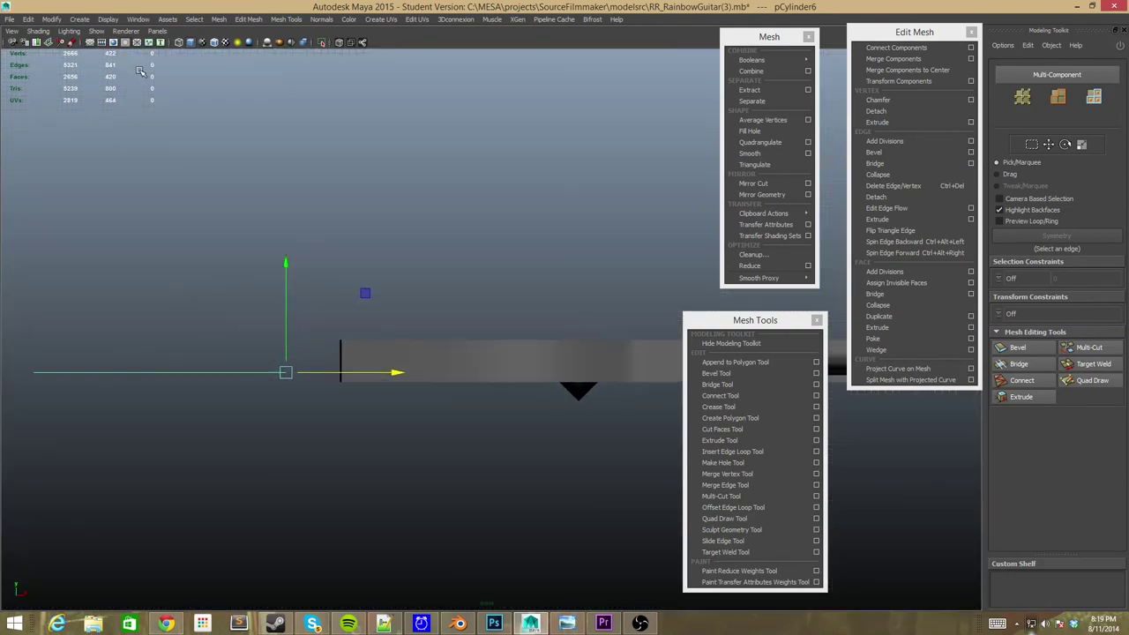
scroll(193, 295, up, 3)
key(space)
key(space)
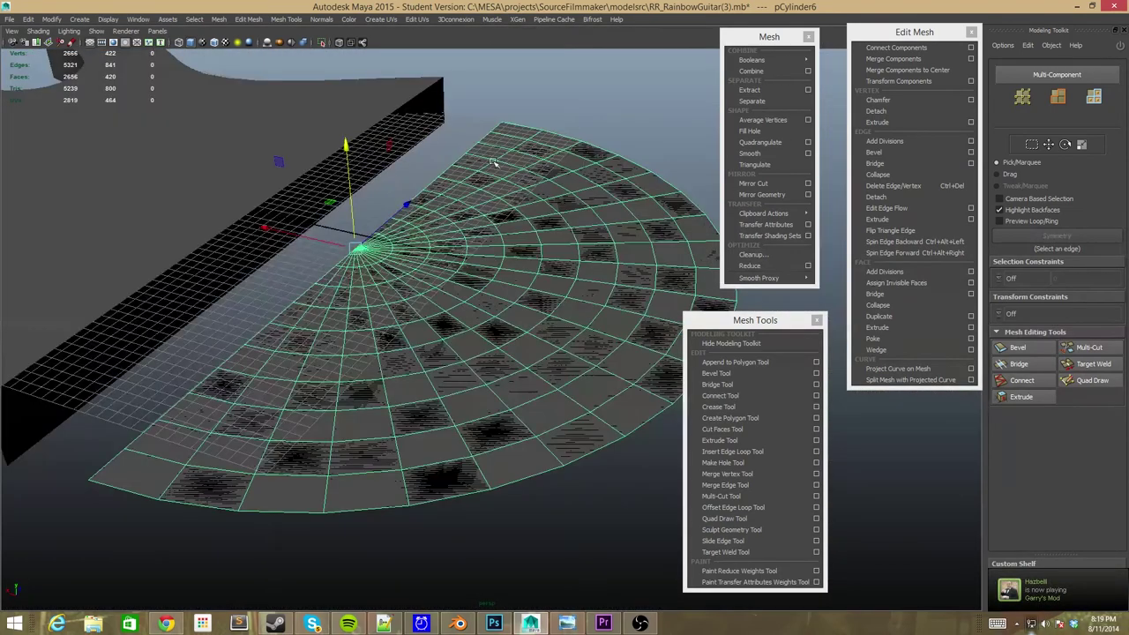
drag(345, 217, 347, 219)
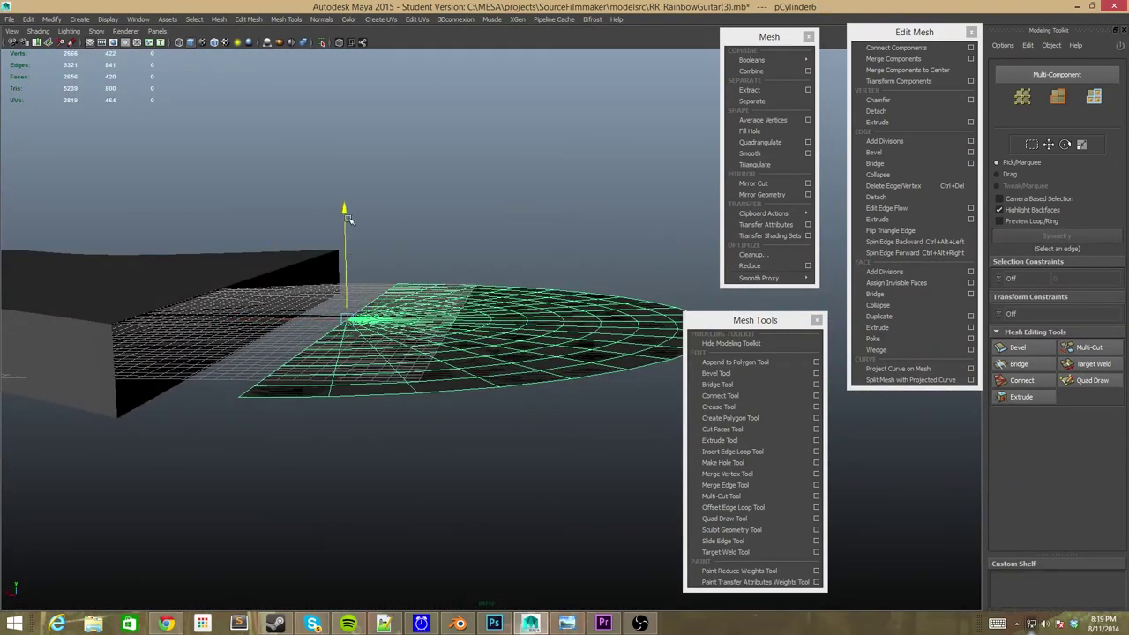
key(6)
alt+drag(499, 411, 183, 268)
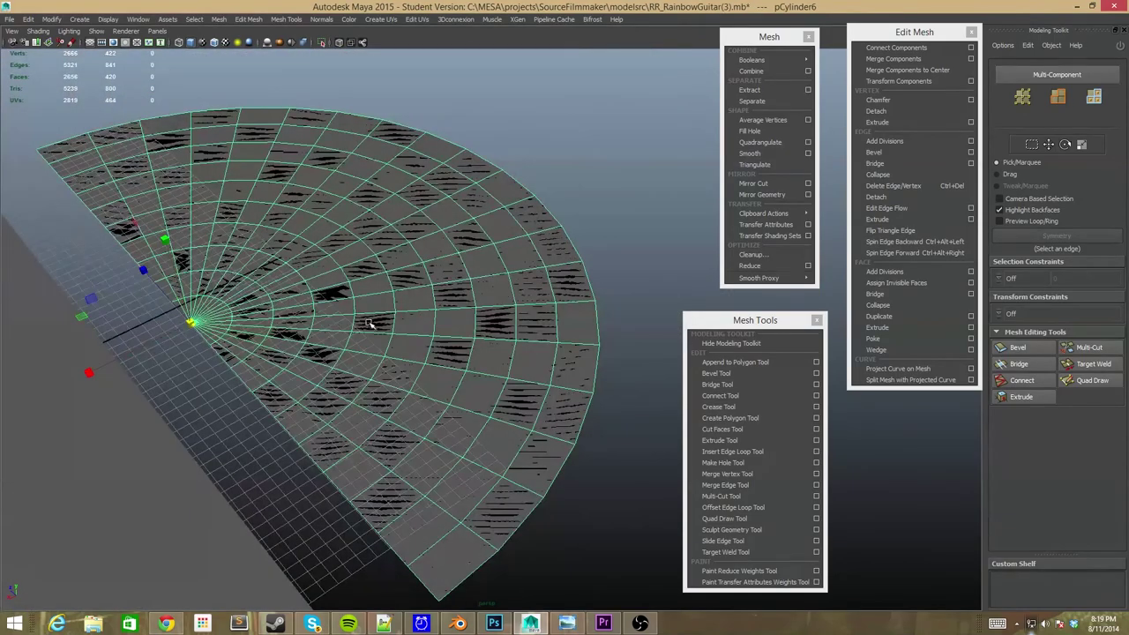
alt+drag(204, 313, 361, 308)
scroll(362, 305, up, 3)
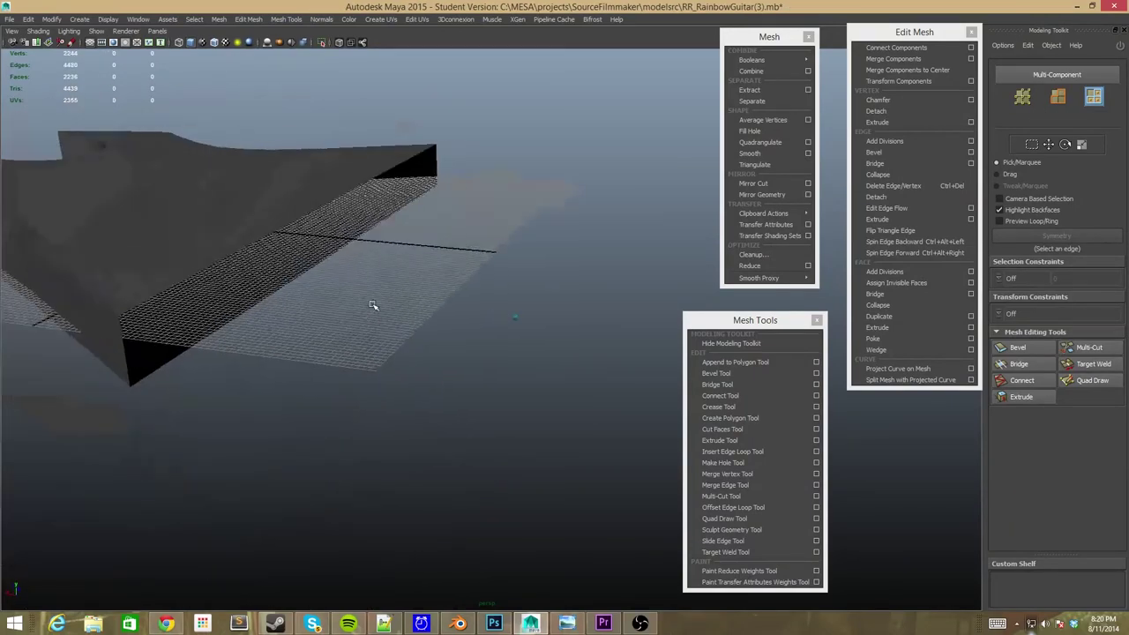
Create a polygon cylinder by dragging its base out interactively on the grid
click(80, 18)
click(214, 76)
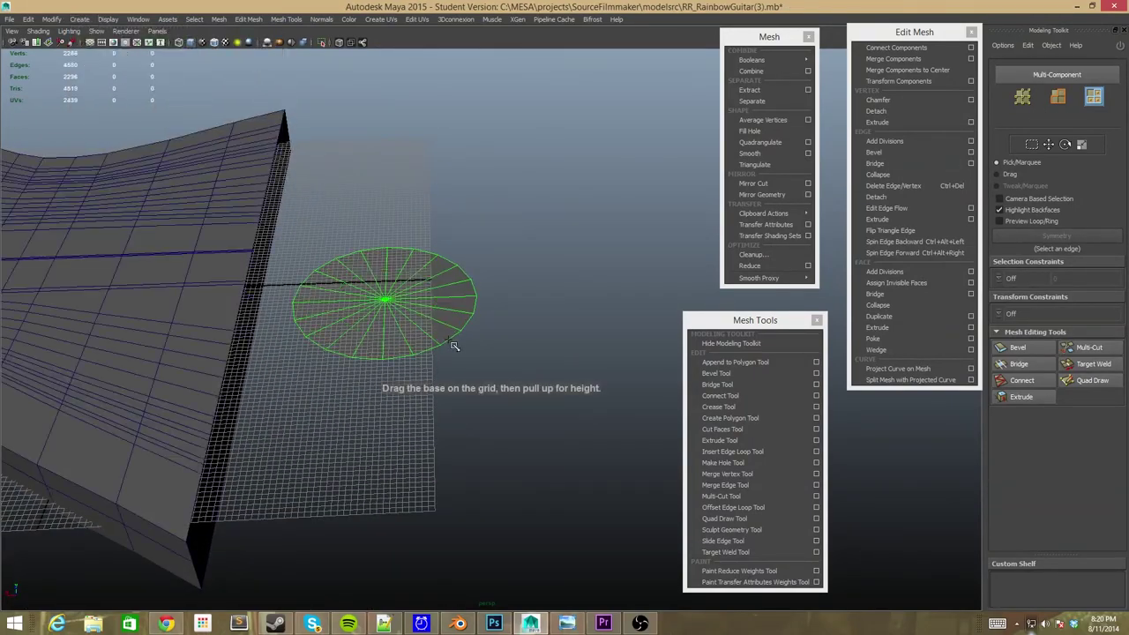
mouse_move(379, 305)
mouse_down()
mouse_move(463, 322)
mouse_move(412, 282)
mouse_up()
key(space)
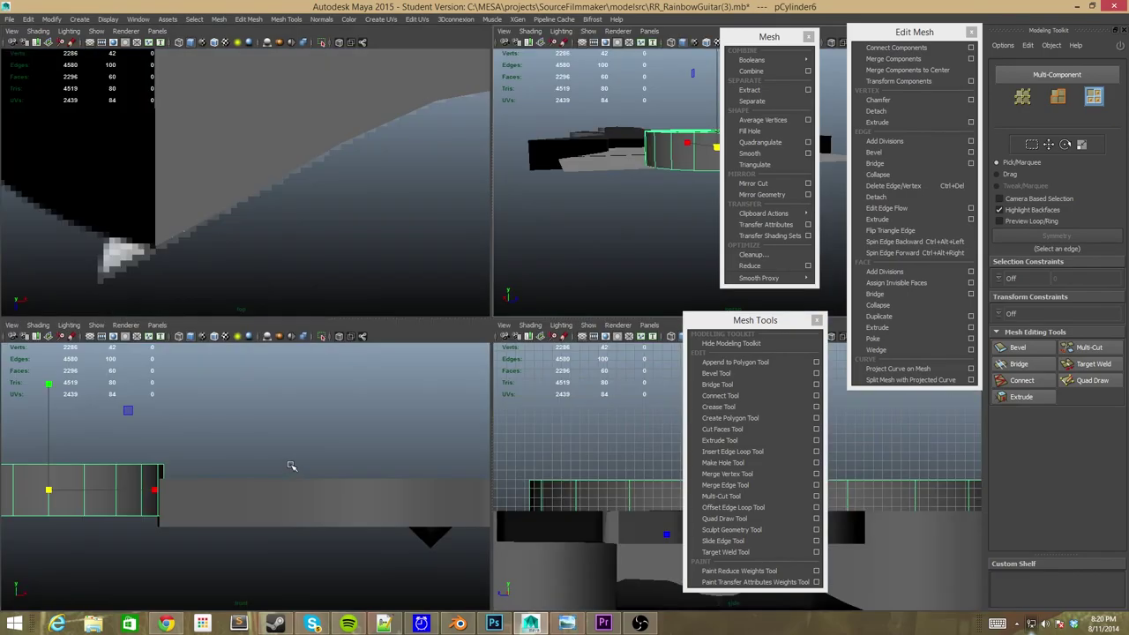
key(space)
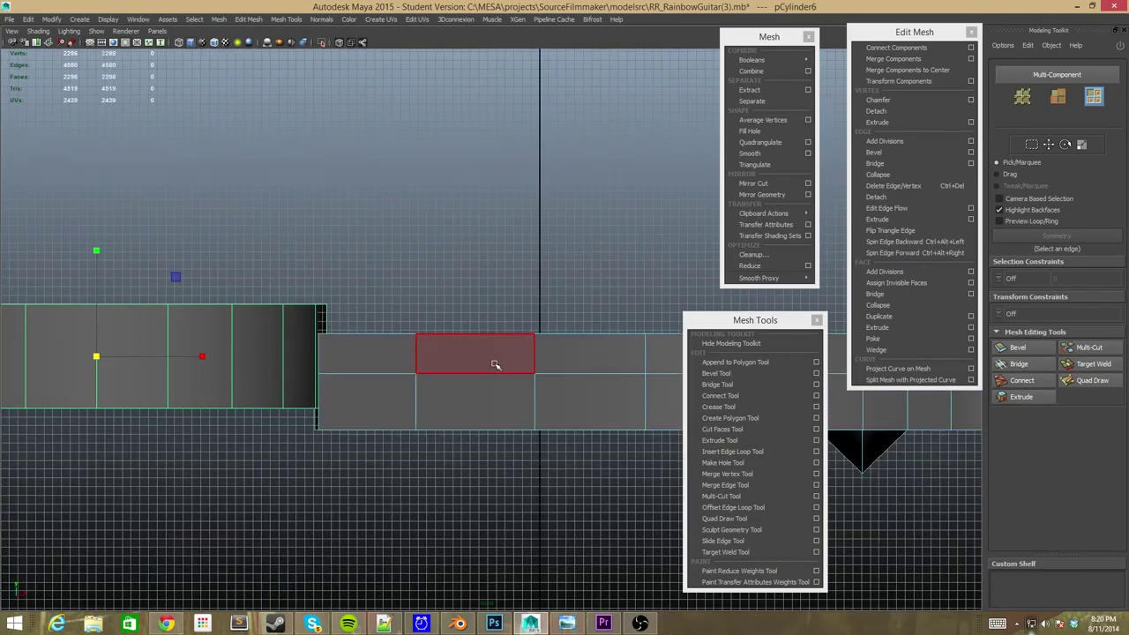
In the front view, select around the guitar body and frame the new cylinder
click(495, 364)
alt+middle_drag(495, 364, 446, 332)
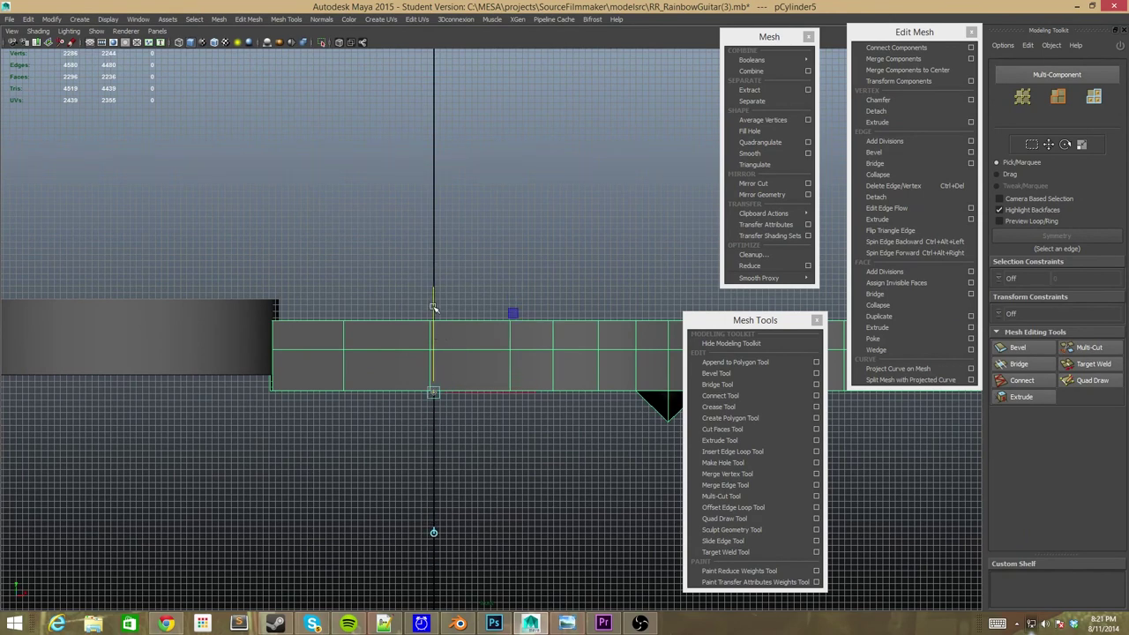
scroll(383, 477, up, 3)
scroll(383, 476, up, 3)
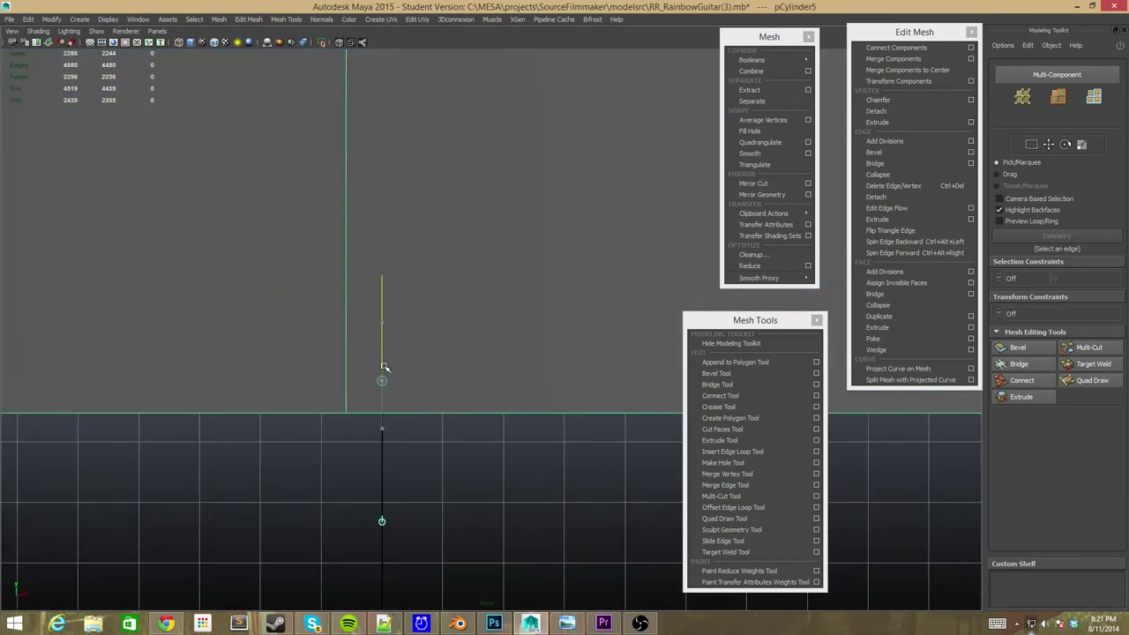
alt+middle_drag(440, 415, 417, 390)
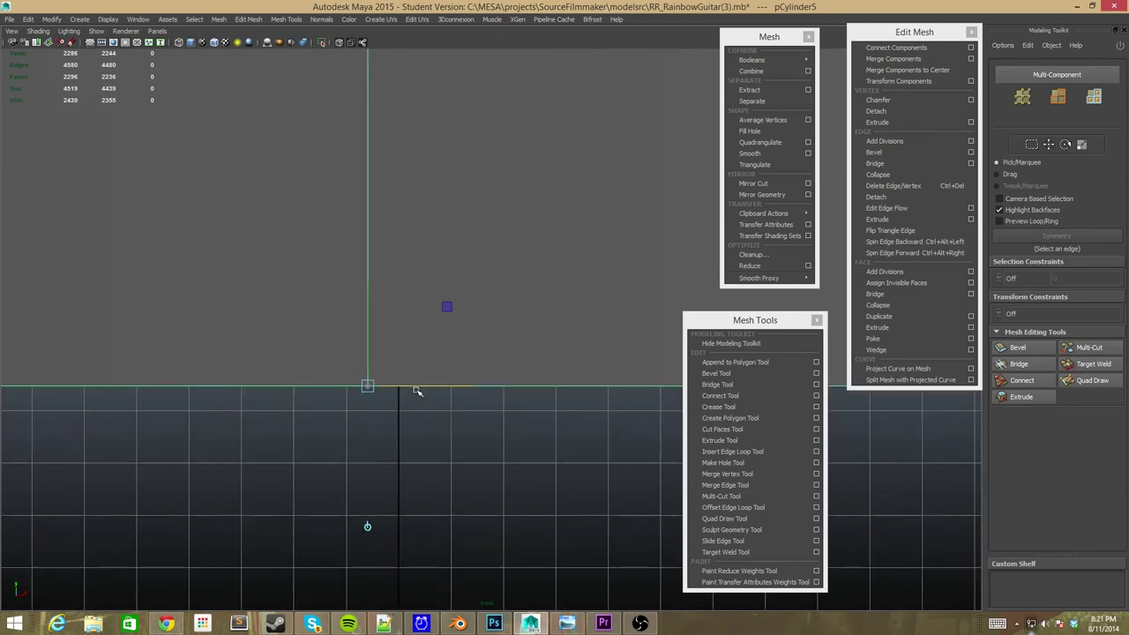
key(f)
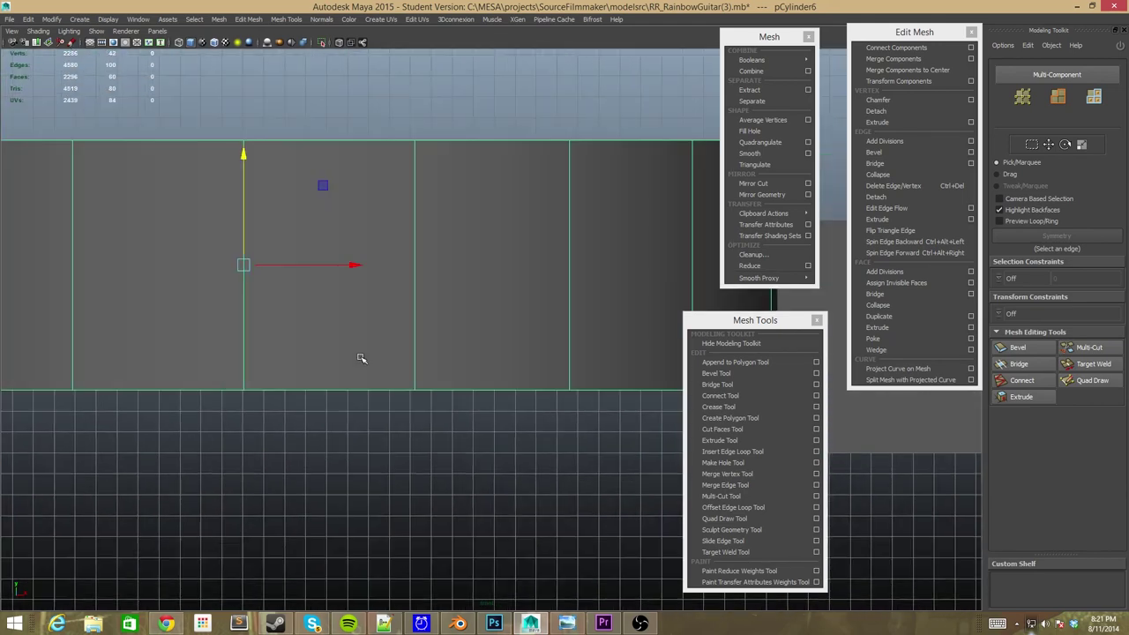
Raise the cylinder slightly along its height and orbit to a side view of it
drag(264, 168, 264, 141)
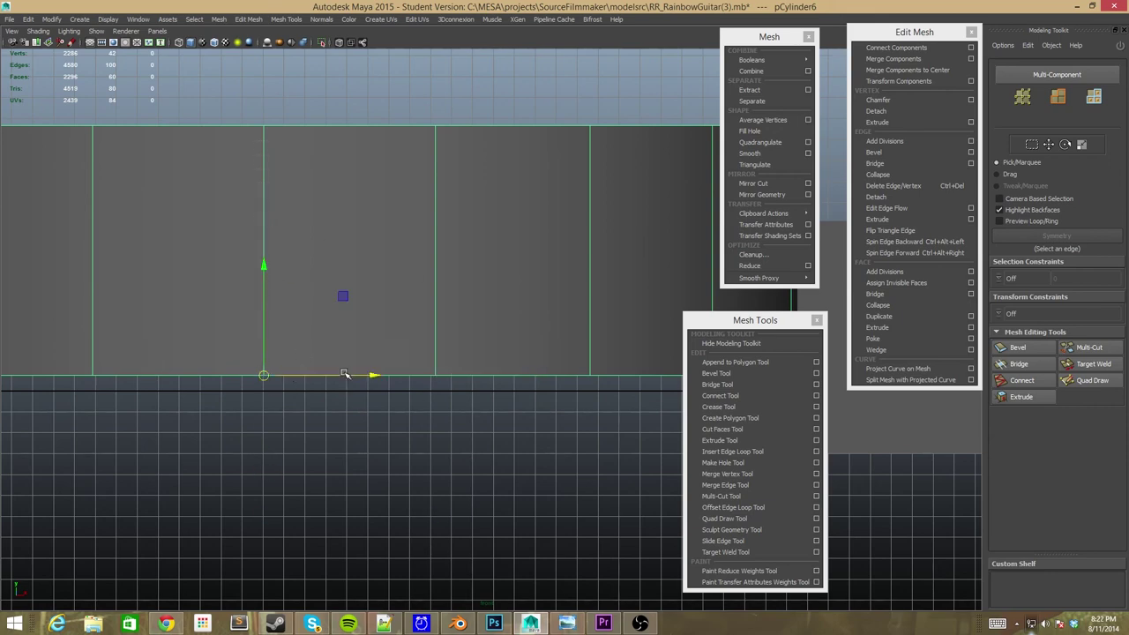
alt+middle_drag(345, 375, 297, 458)
key(space)
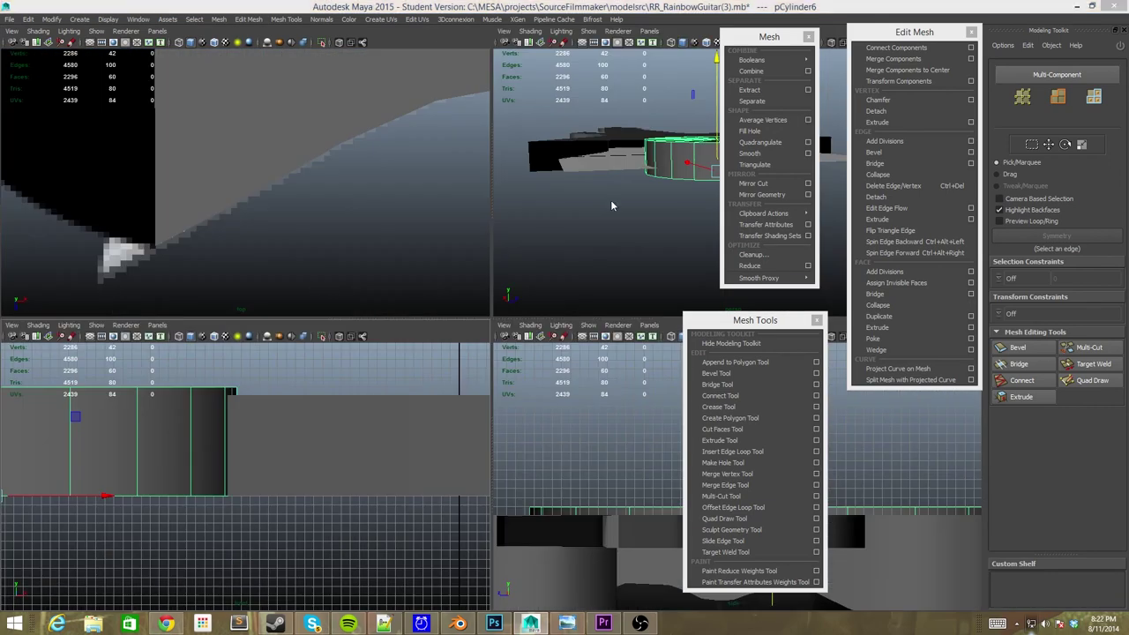
key(space)
alt+drag(610, 206, 277, 441)
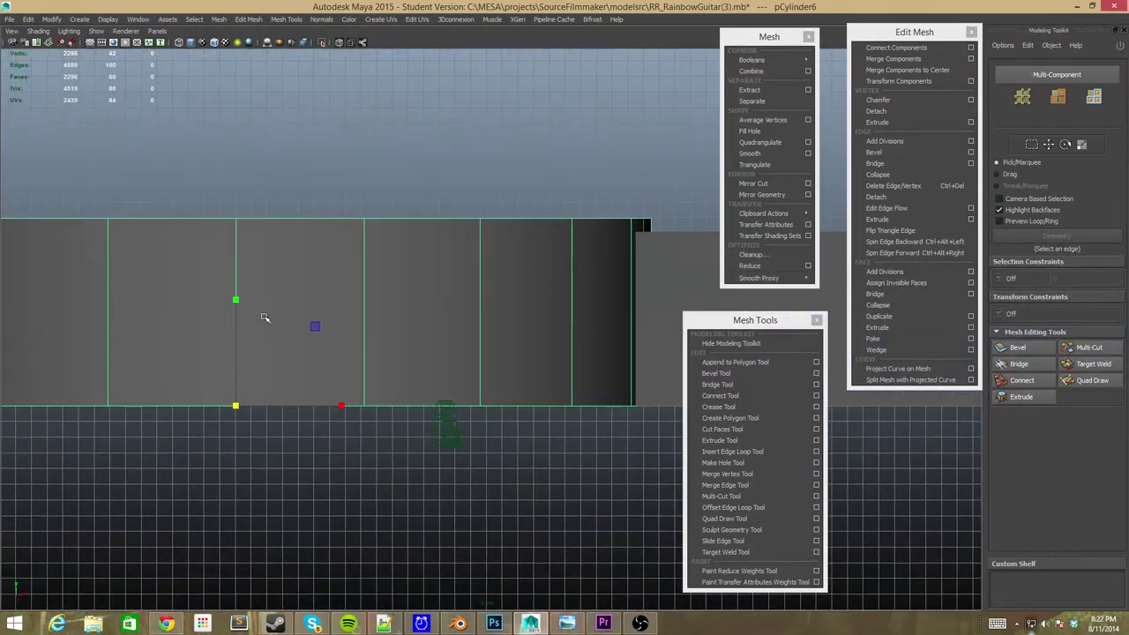
key(ctrl+z)
alt+drag(232, 306, 354, 325)
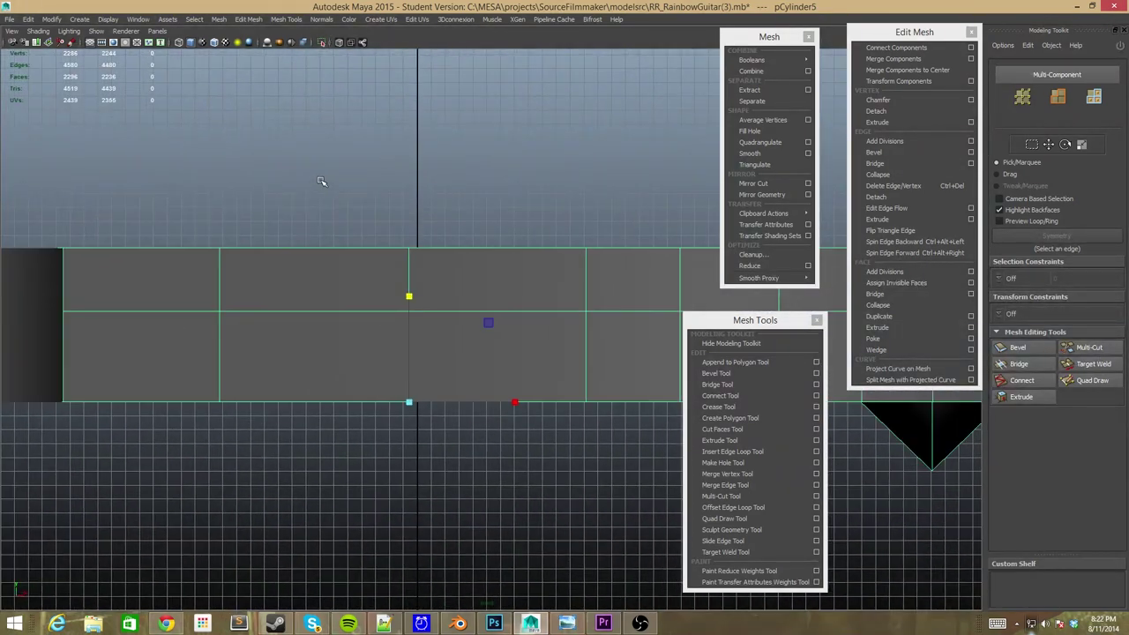
Check the cylinder in X-Ray, then view its cap from directly above with full interface
key(alt+x)
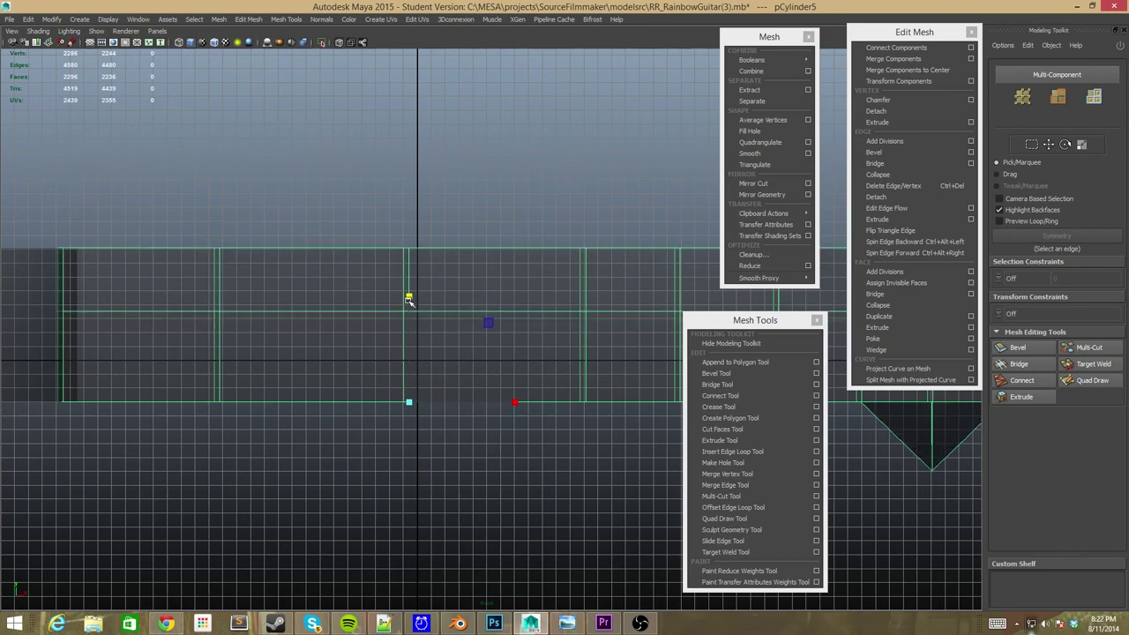
alt+drag(408, 298, 238, 299)
click(340, 43)
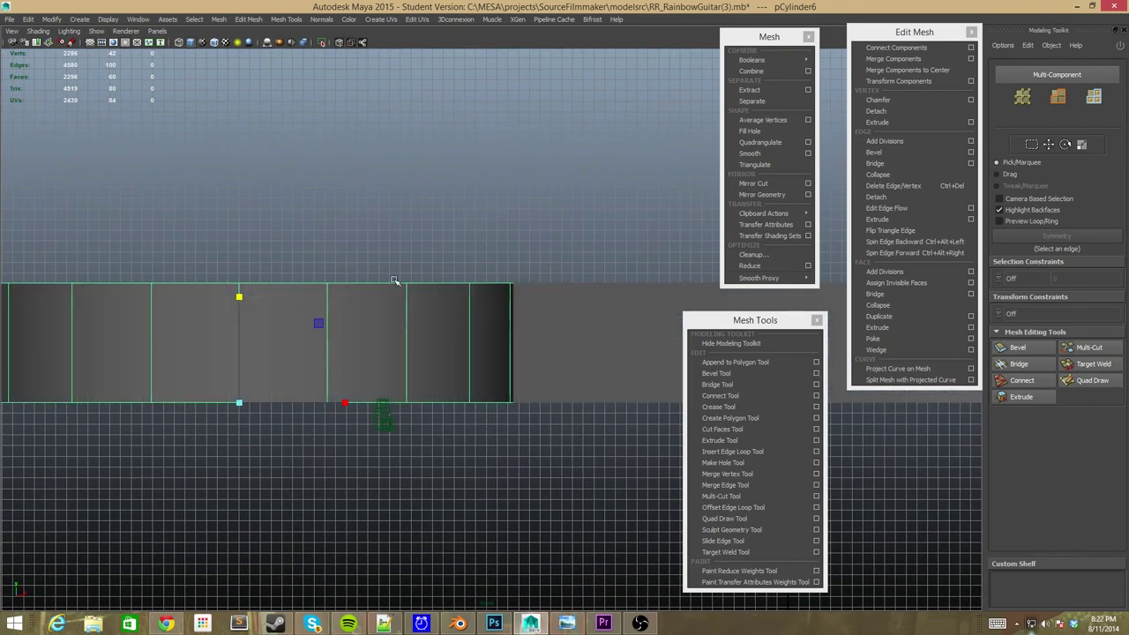
alt+drag(394, 281, 59, 314)
key(f)
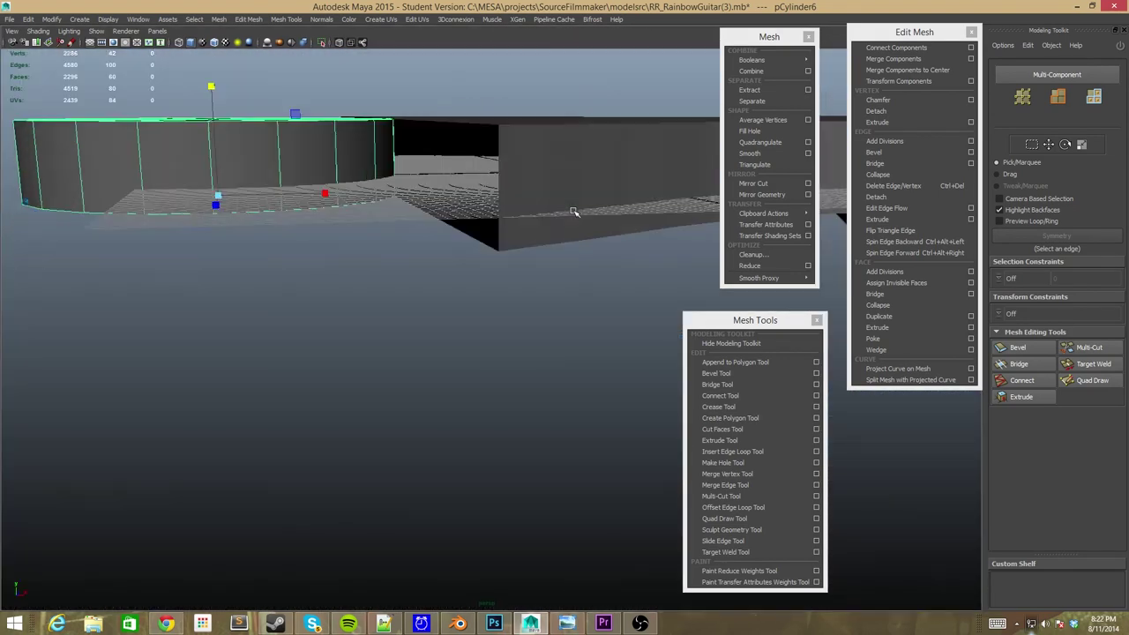
key(ctrl+space)
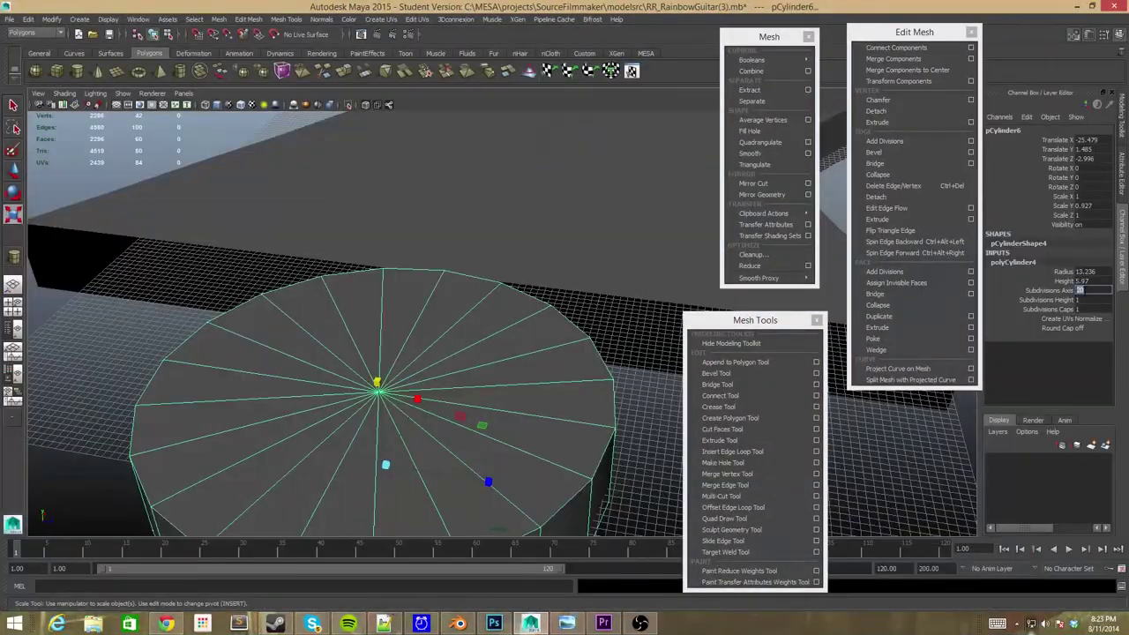
Set the cylinder to 40 axis subdivisions and 10 cap subdivisions
alt+drag(432, 159, 432, 238)
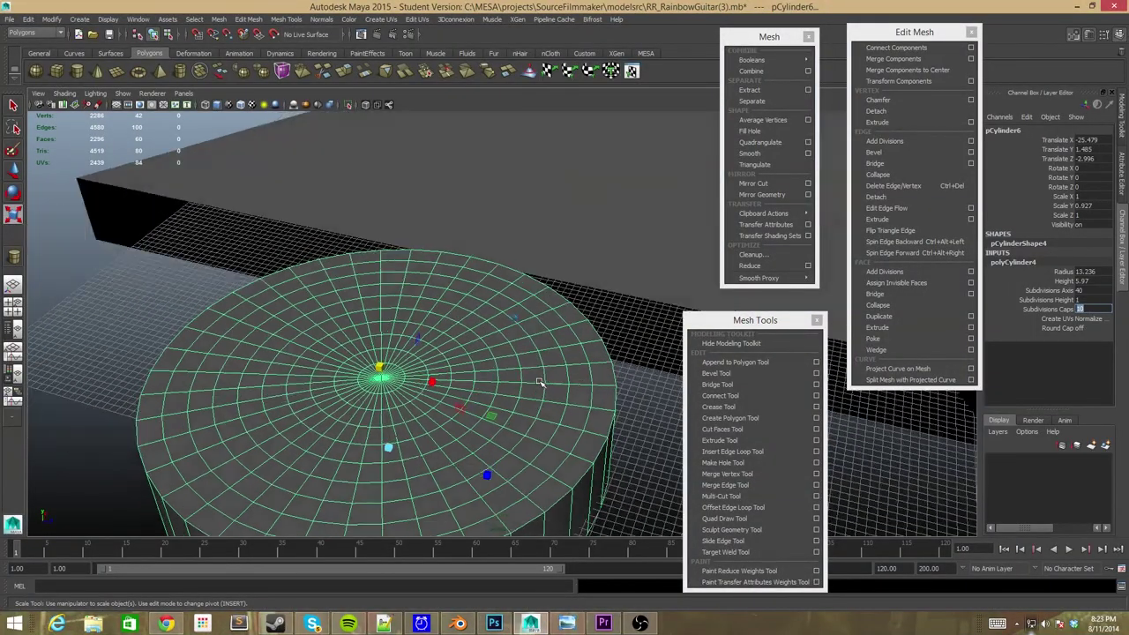
right_drag(432, 238, 452, 150)
scroll(318, 252, up, 5)
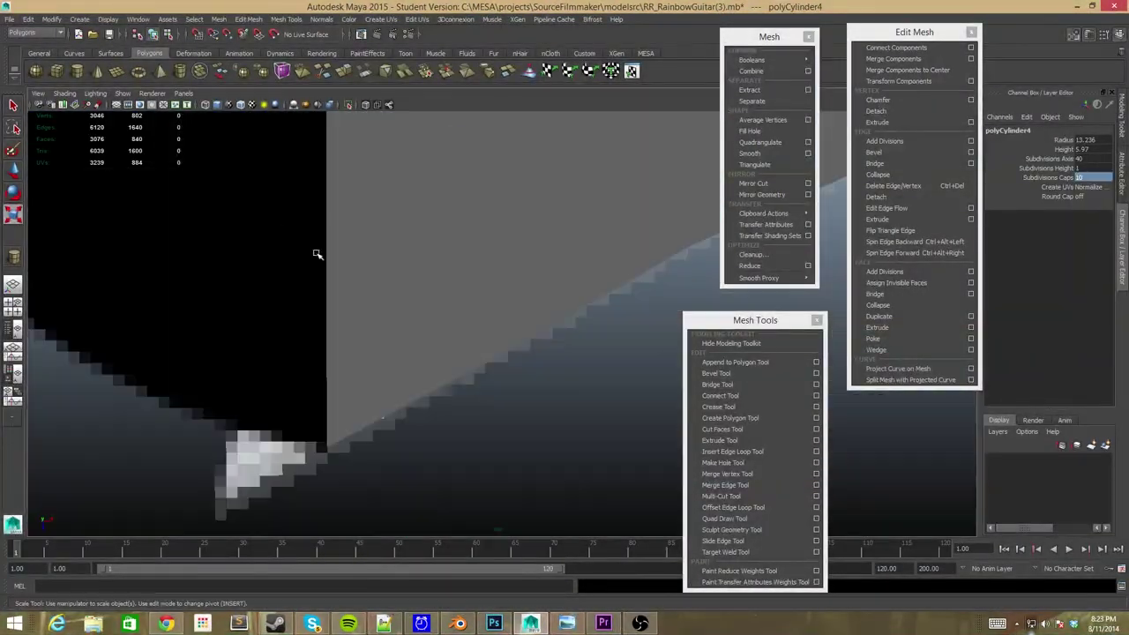
scroll(433, 515, down, 5)
Delete the cylinder's right-half faces
drag(314, 231, 369, 302)
key(Delete)
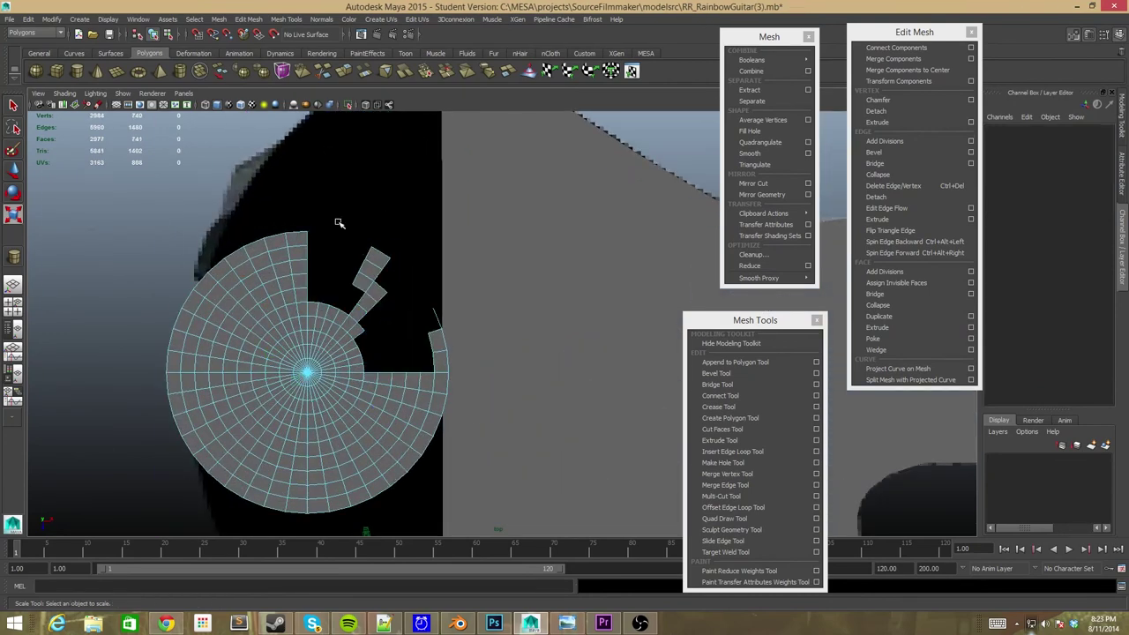
key(Delete)
Clean up the stray faces left along the cut to leave a clean half disk
drag(361, 440, 362, 441)
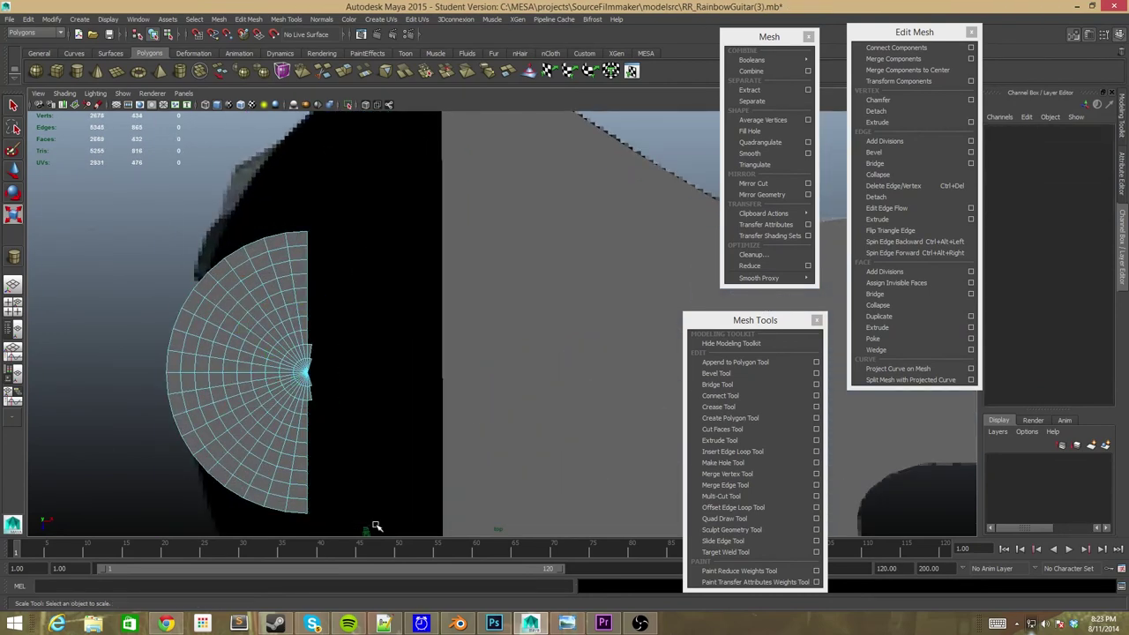
scroll(374, 524, up, 2)
scroll(360, 486, up, 2)
scroll(350, 479, up, 1)
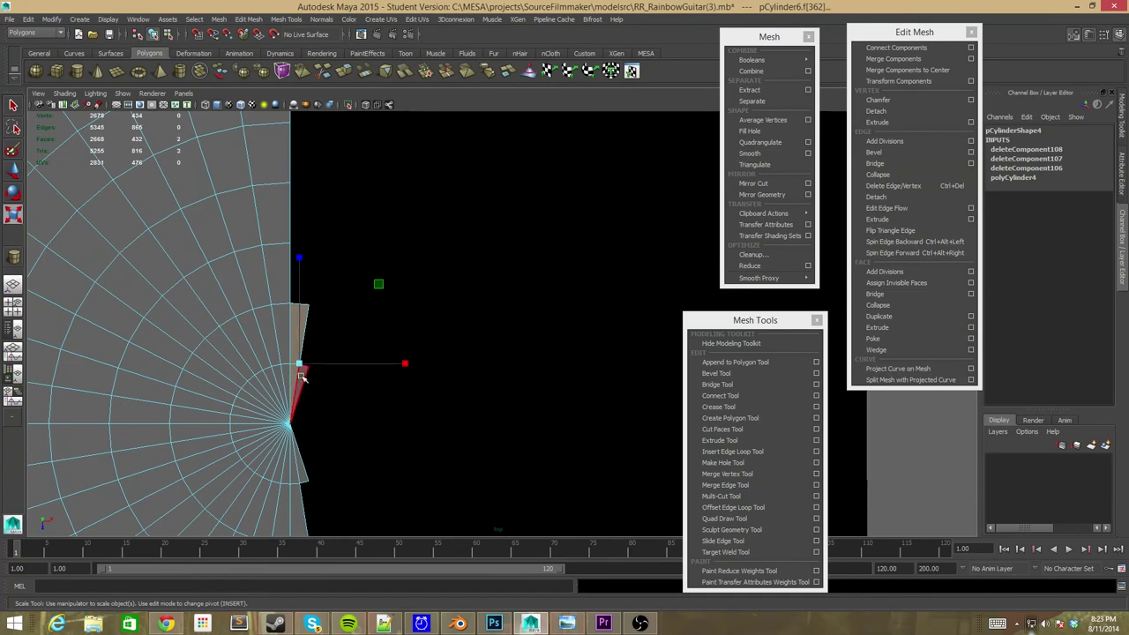
key(Delete)
click(297, 377)
key(Delete)
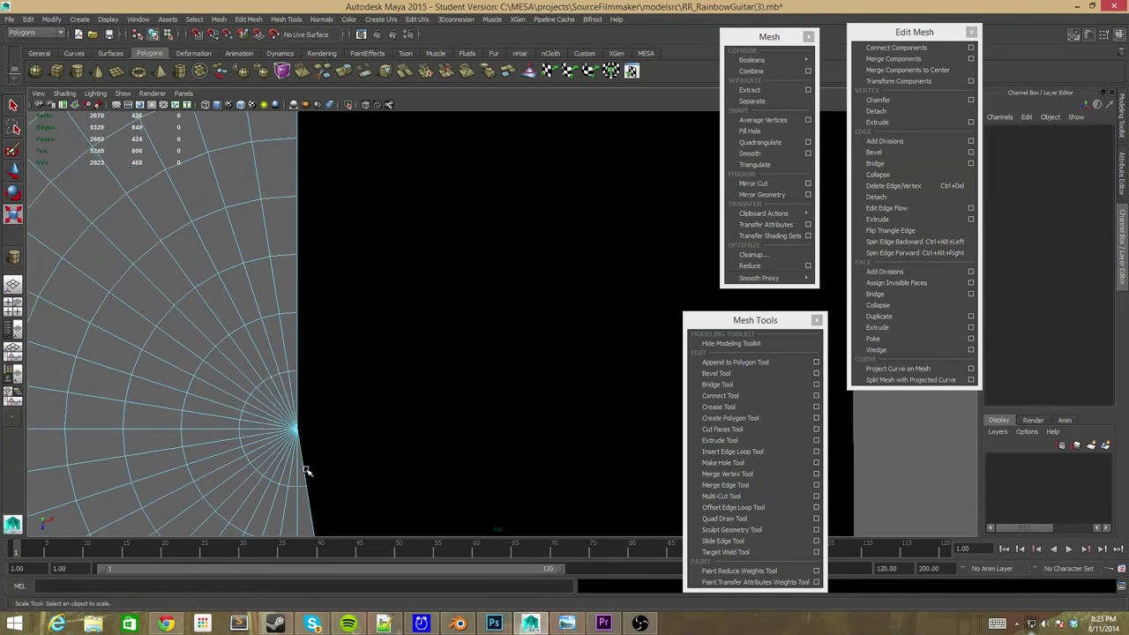
alt+middle_drag(303, 482, 337, 329)
click(335, 326)
key(Delete)
Switch the half disk to edge selection mode
scroll(388, 362, down, 3)
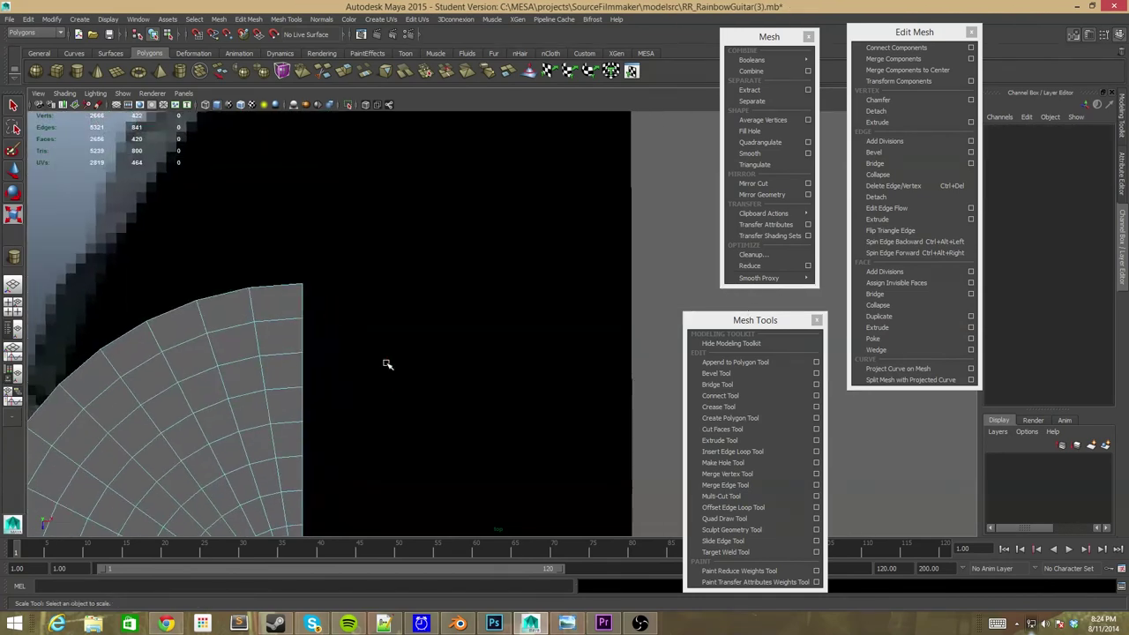
scroll(389, 379, down, 2)
scroll(388, 379, down, 3)
scroll(203, 328, up, 3)
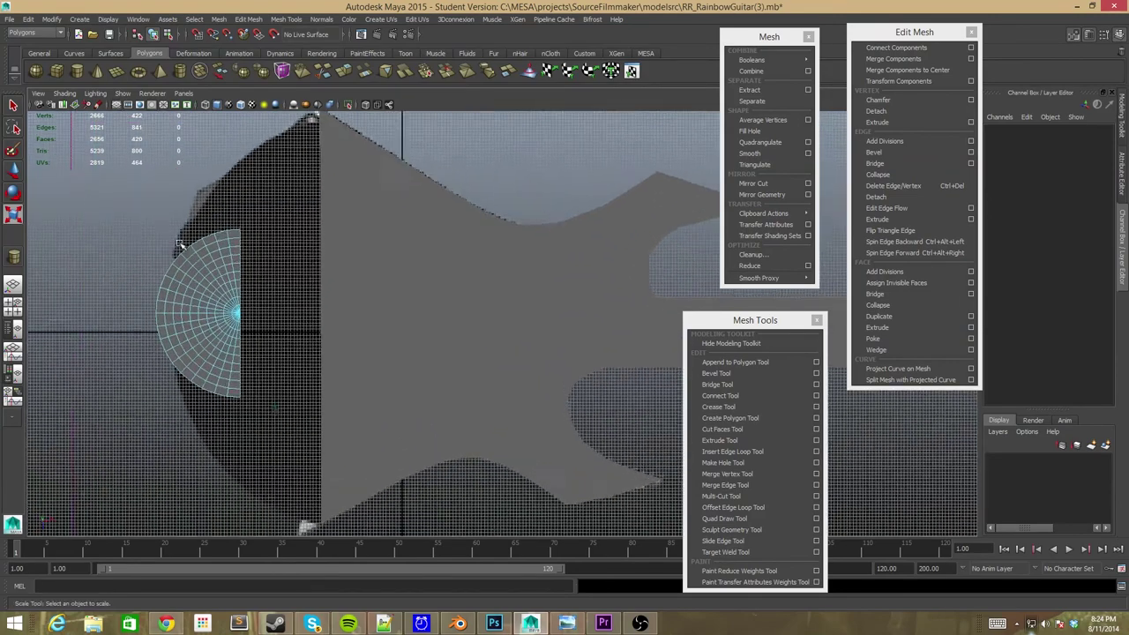
right_click(203, 328)
click(205, 308)
scroll(252, 294, up, 3)
scroll(253, 295, up, 2)
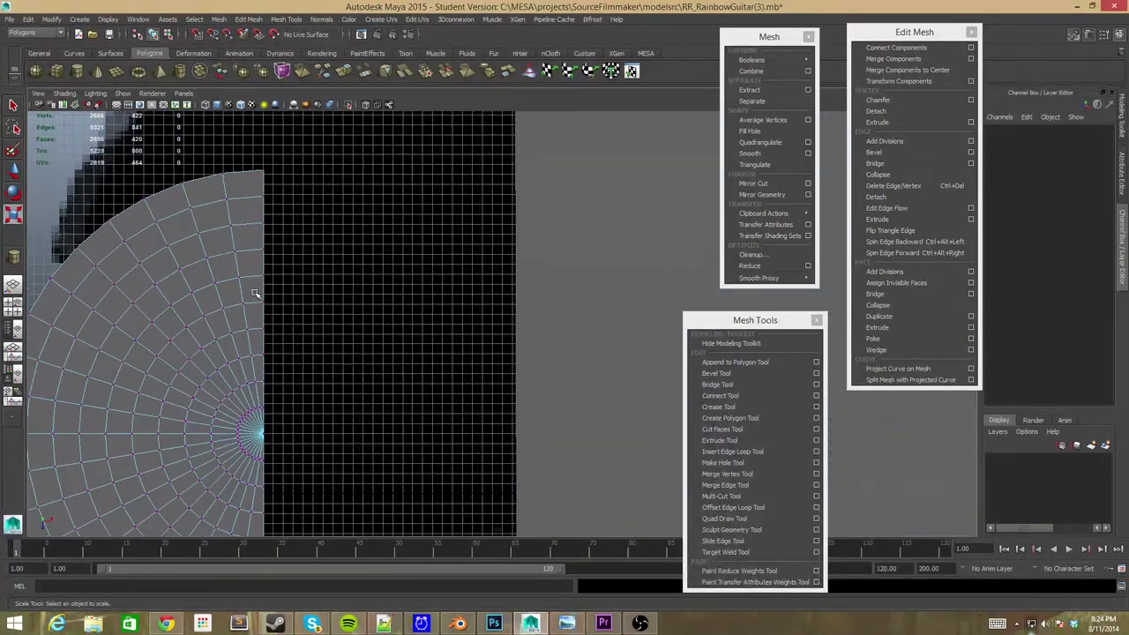
scroll(251, 304, down, 3)
Move the half disk onto the body's centre line and slide it against the body's end
key(ctrl+space)
click(278, 402)
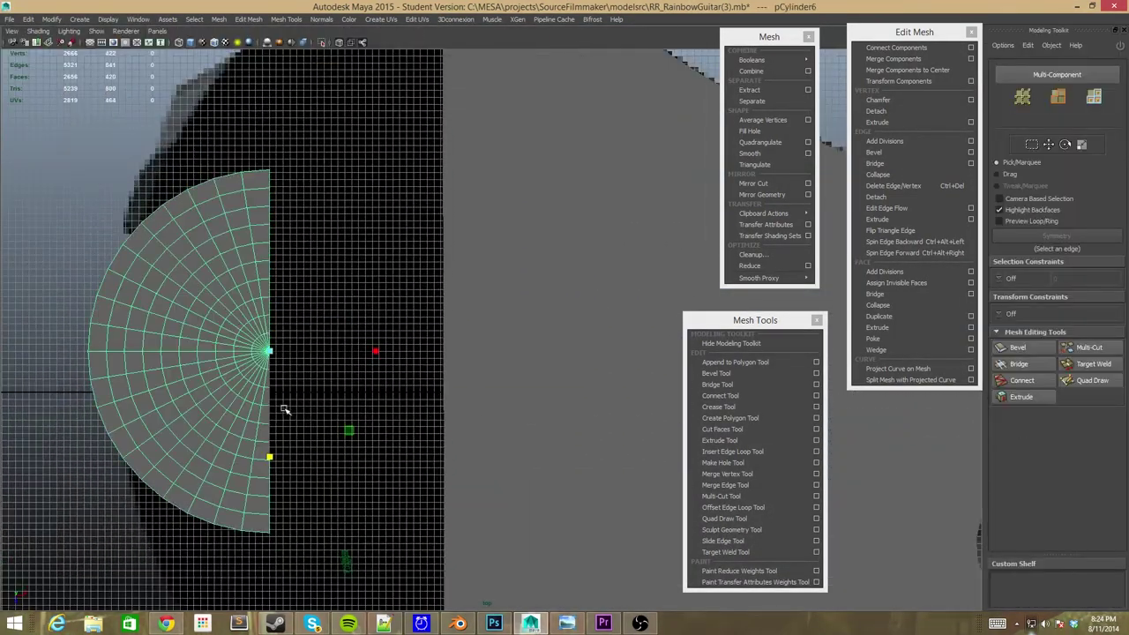
mouse_move(285, 408)
mouse_down()
mouse_move(270, 471)
mouse_move(274, 392)
mouse_up()
scroll(418, 428, up, 1)
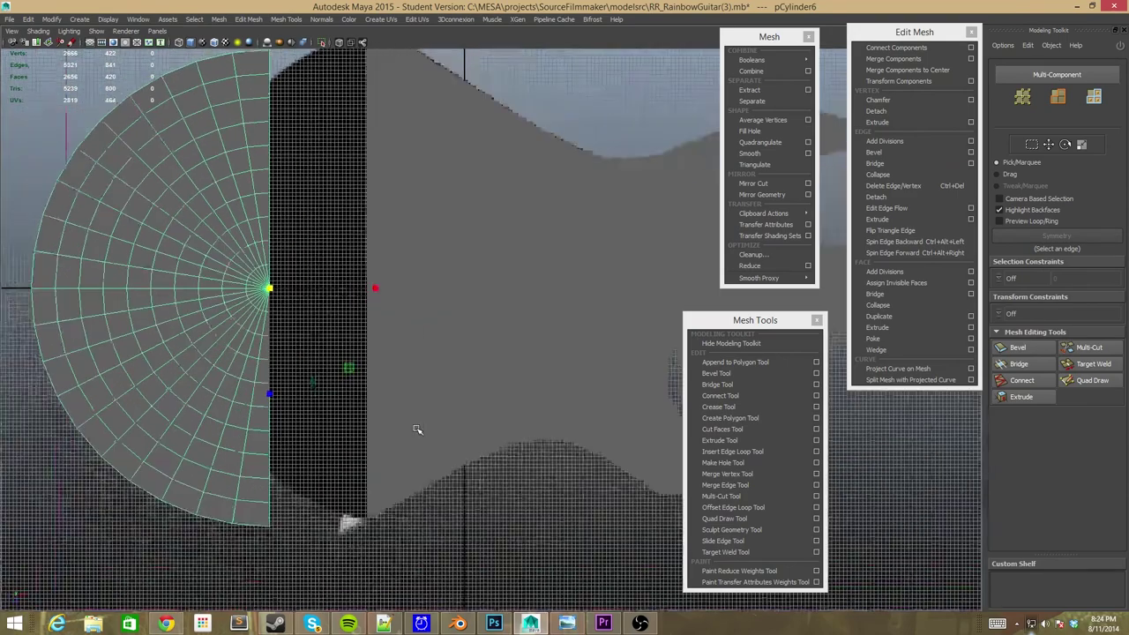
drag(353, 294, 437, 294)
Select the upper vertices on the body mesh's left edge and nudge them slightly left
click(446, 291)
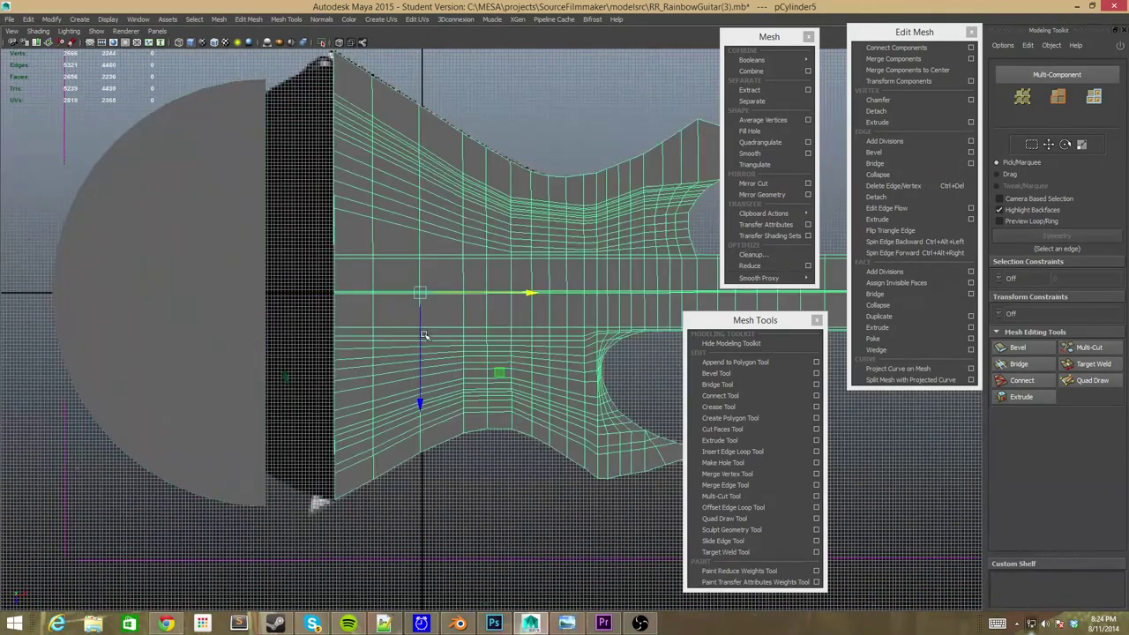
scroll(327, 403, up, 5)
right_drag(331, 354, 332, 383)
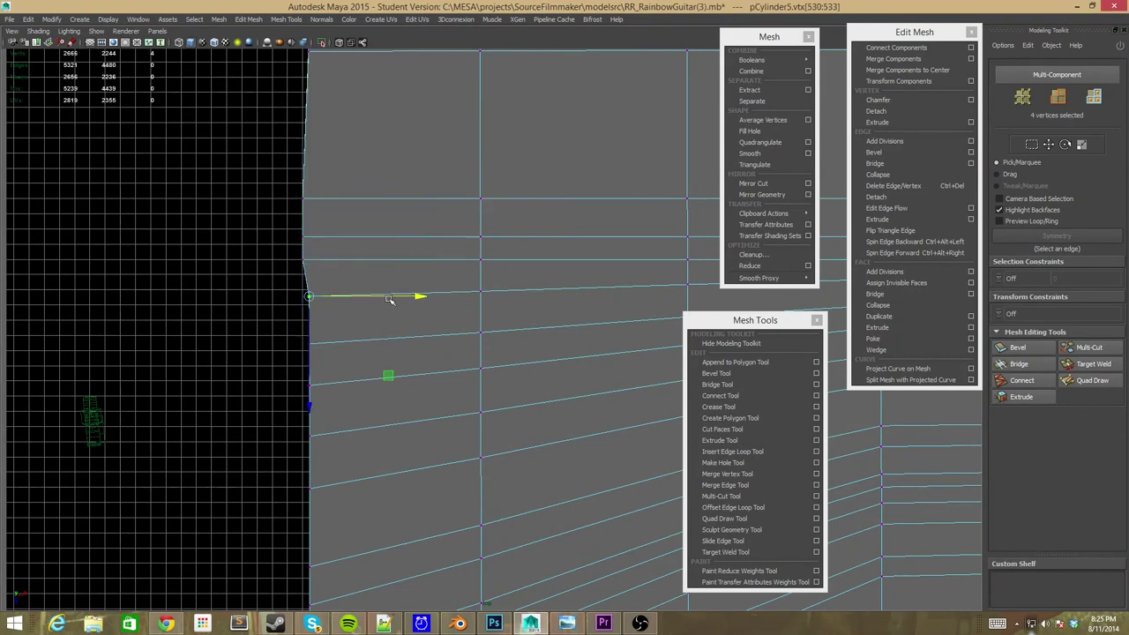
drag(389, 299, 383, 300)
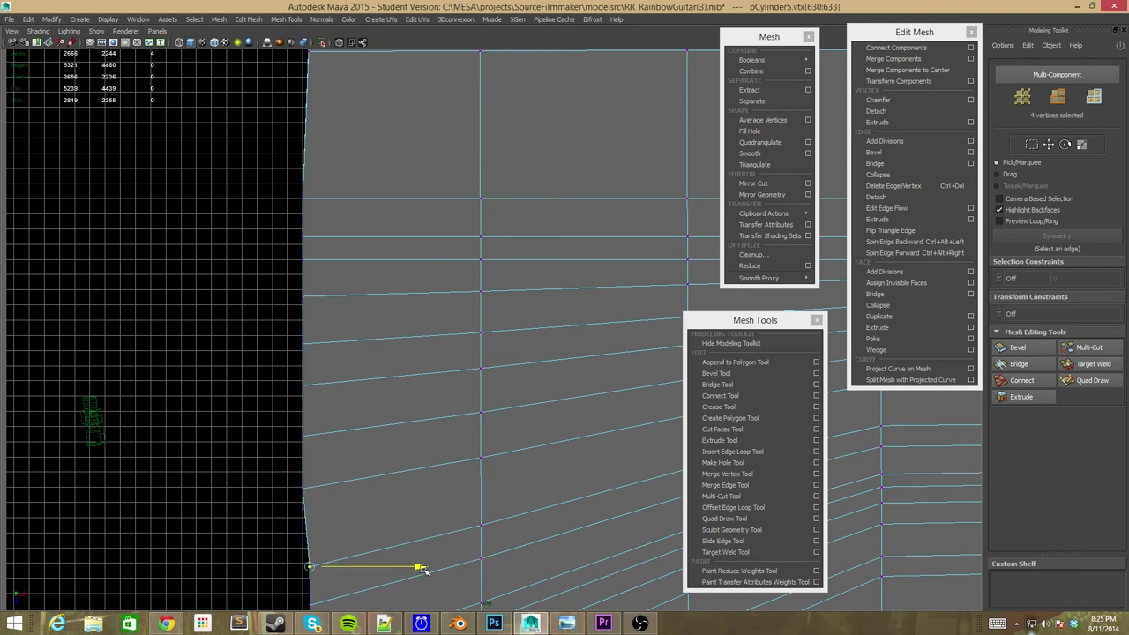
alt+middle_drag(423, 570, 325, 350)
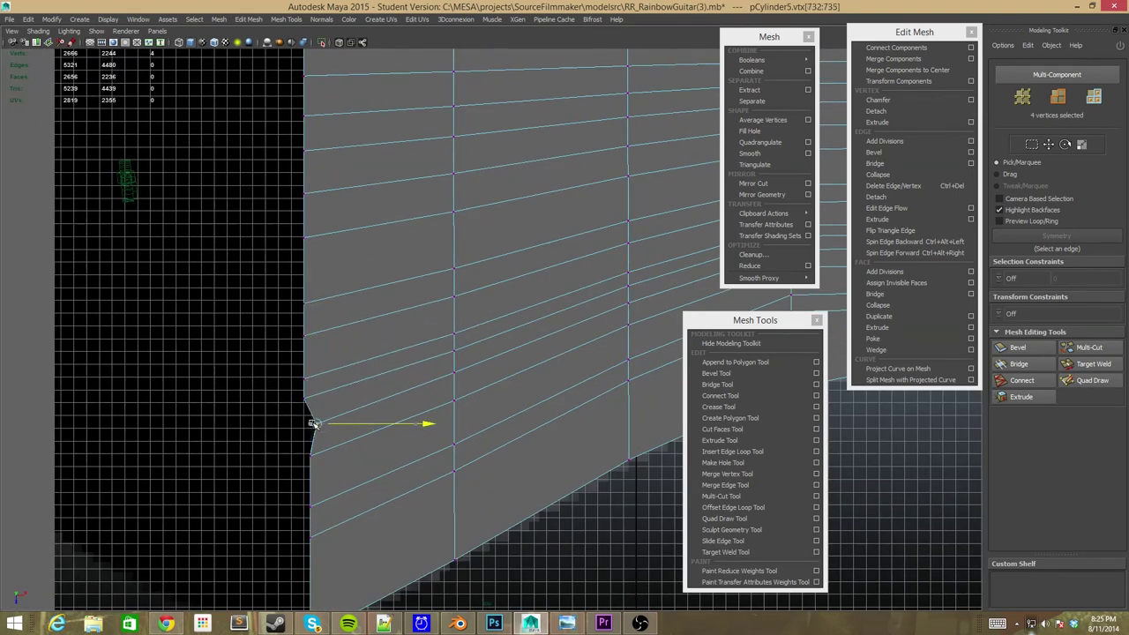
drag(390, 464, 384, 464)
Move the lower left-edge vertices left onto the reference outline
click(313, 535)
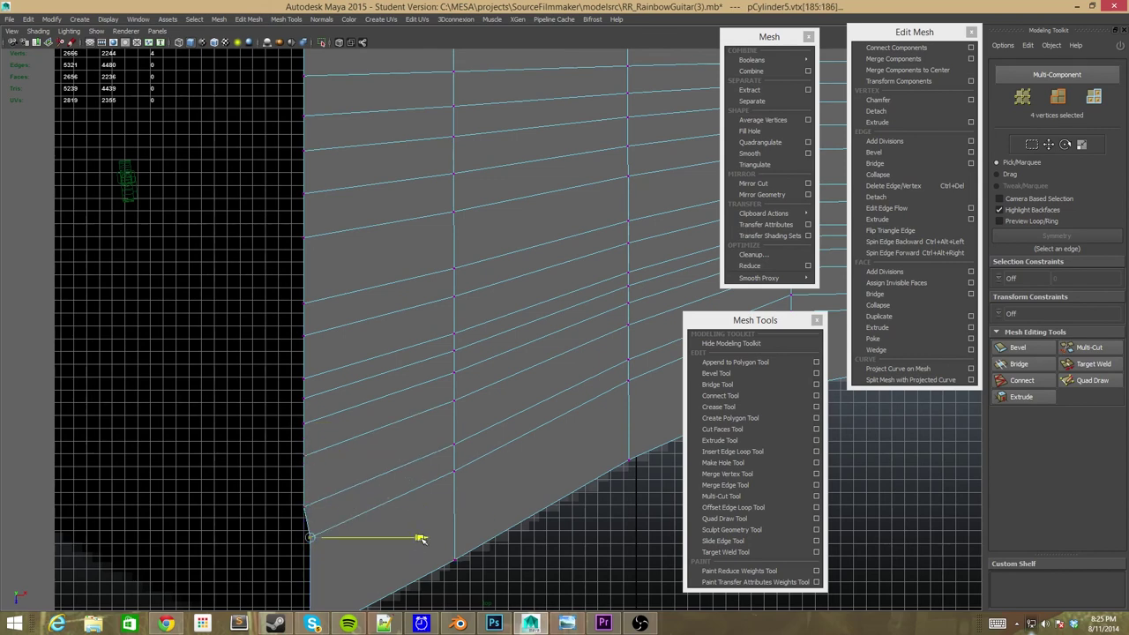
alt+drag(312, 535, 315, 538)
scroll(337, 454, up, 5)
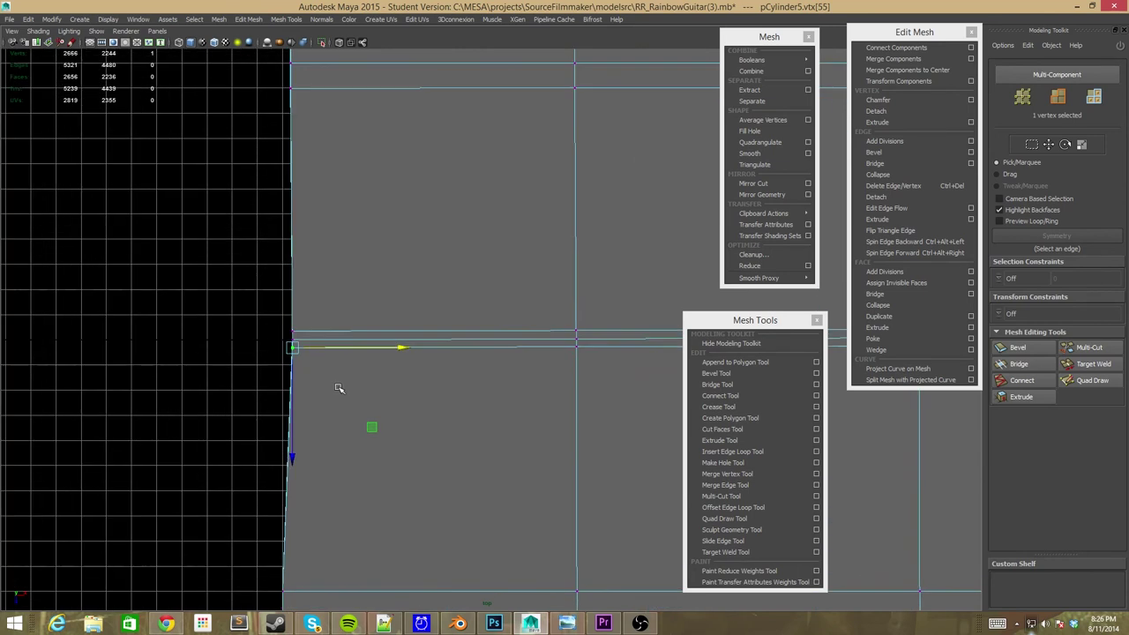
scroll(335, 392, up, 2)
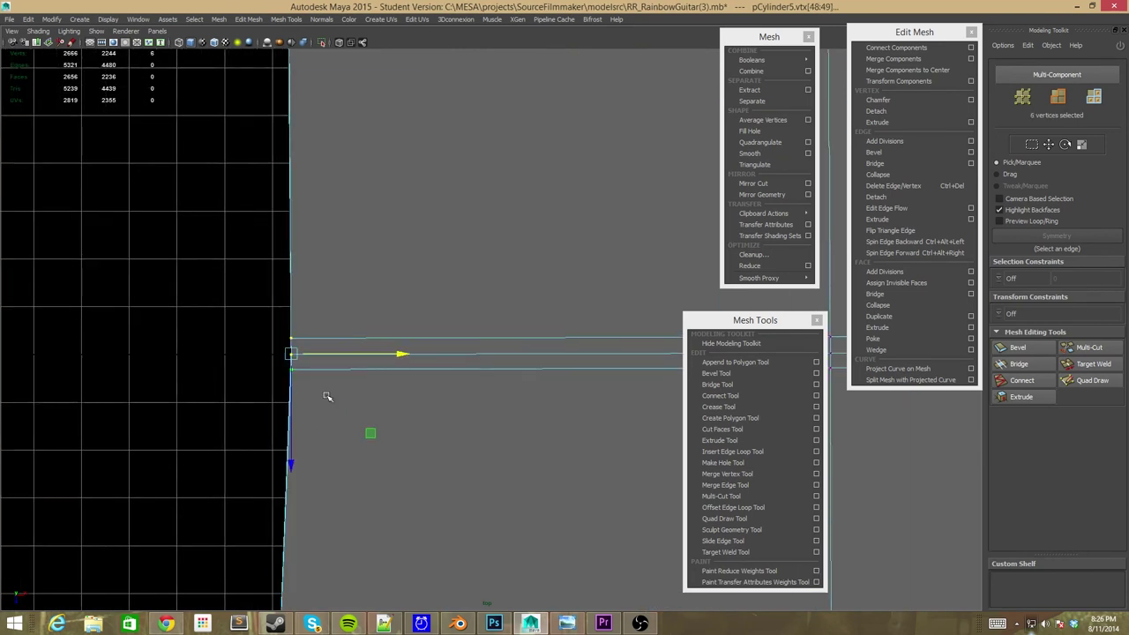
drag(399, 341, 300, 348)
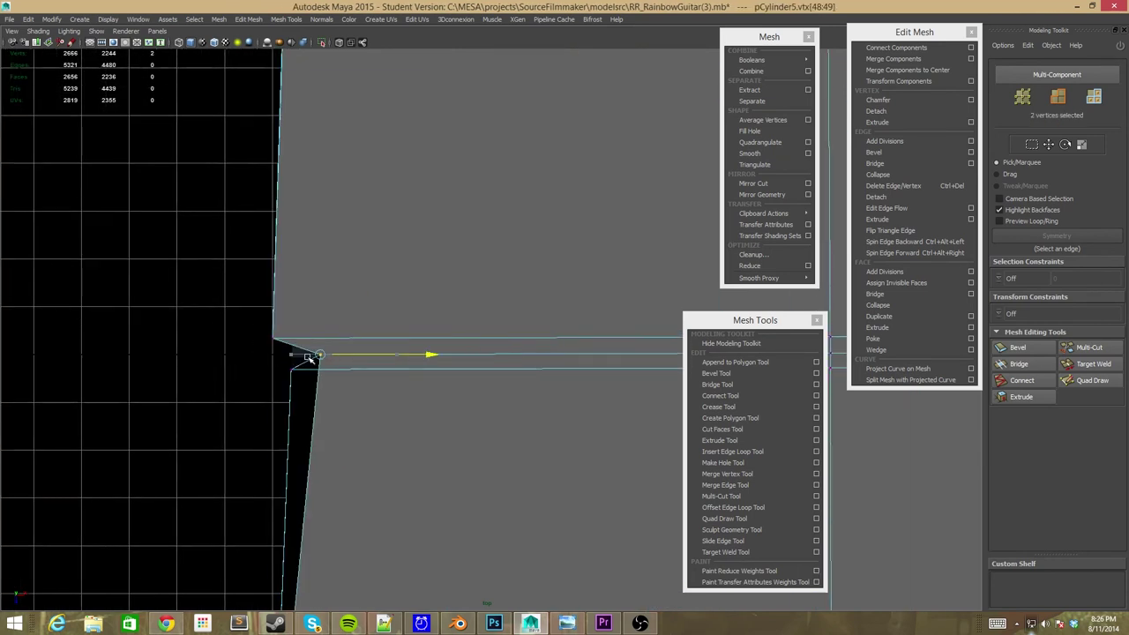
scroll(294, 358, up, 2)
mouse_move(252, 424)
mouse_down()
mouse_move(330, 467)
mouse_move(296, 464)
mouse_move(335, 486)
mouse_move(298, 485)
mouse_move(399, 481)
mouse_move(288, 474)
mouse_up()
scroll(273, 350, up, 2)
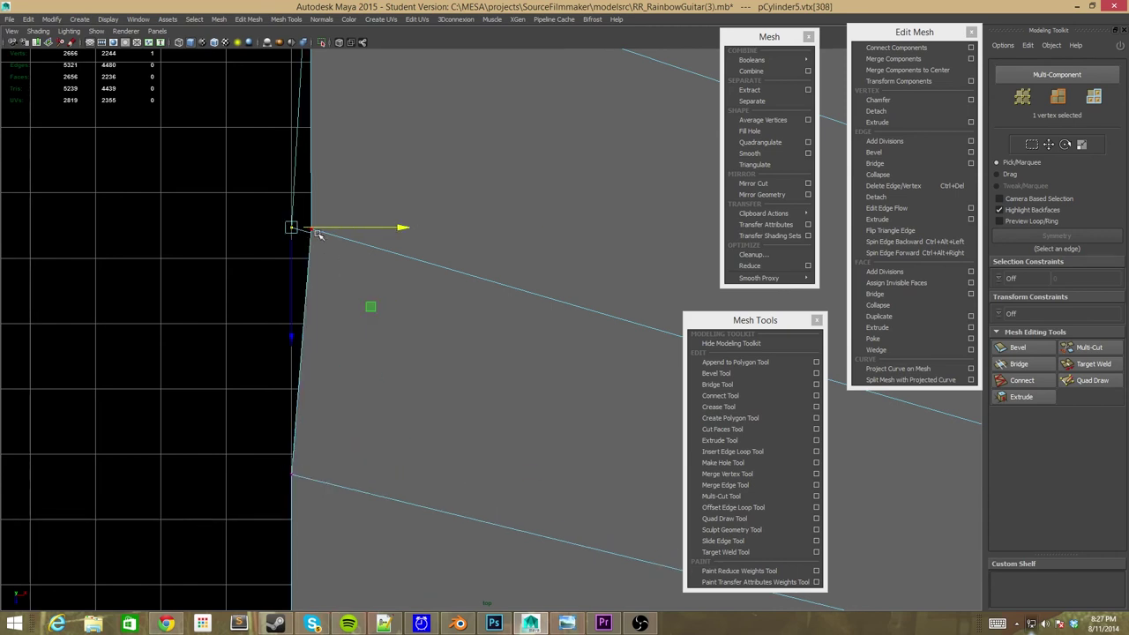
Pick the next edge vertices one by one, then save the scene with Ctrl+S
click(332, 370)
mouse_move(314, 335)
alt+middle_down()
mouse_move(332, 371)
mouse_move(353, 308)
alt+middle_up()
click(353, 308)
alt+right_drag(353, 308, 414, 326)
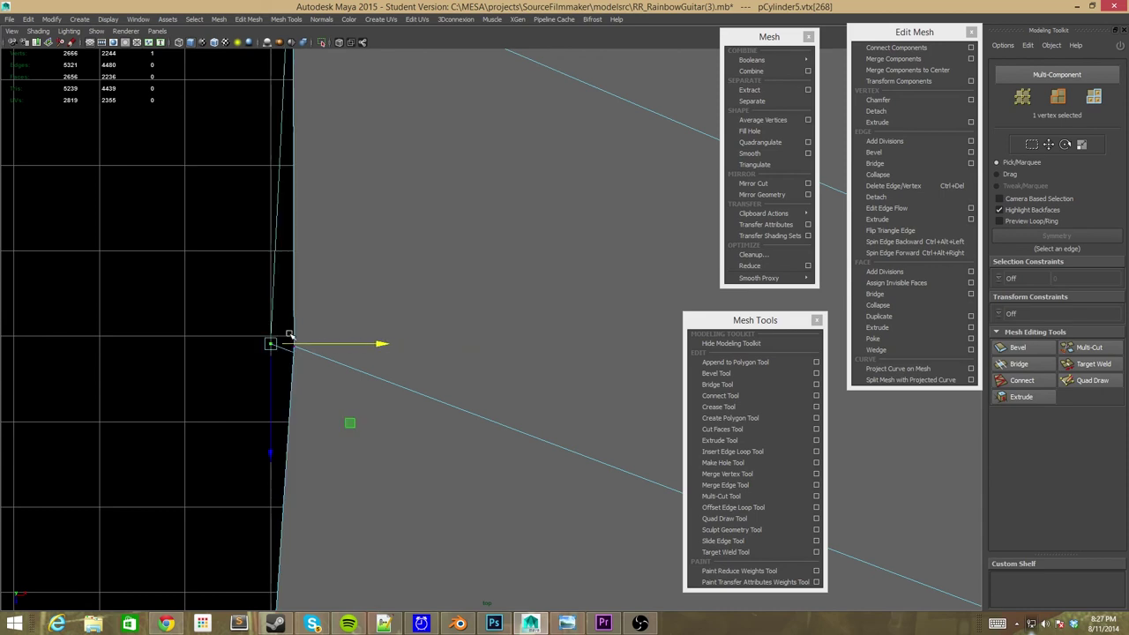
alt+right_drag(289, 334, 281, 362)
click(280, 362)
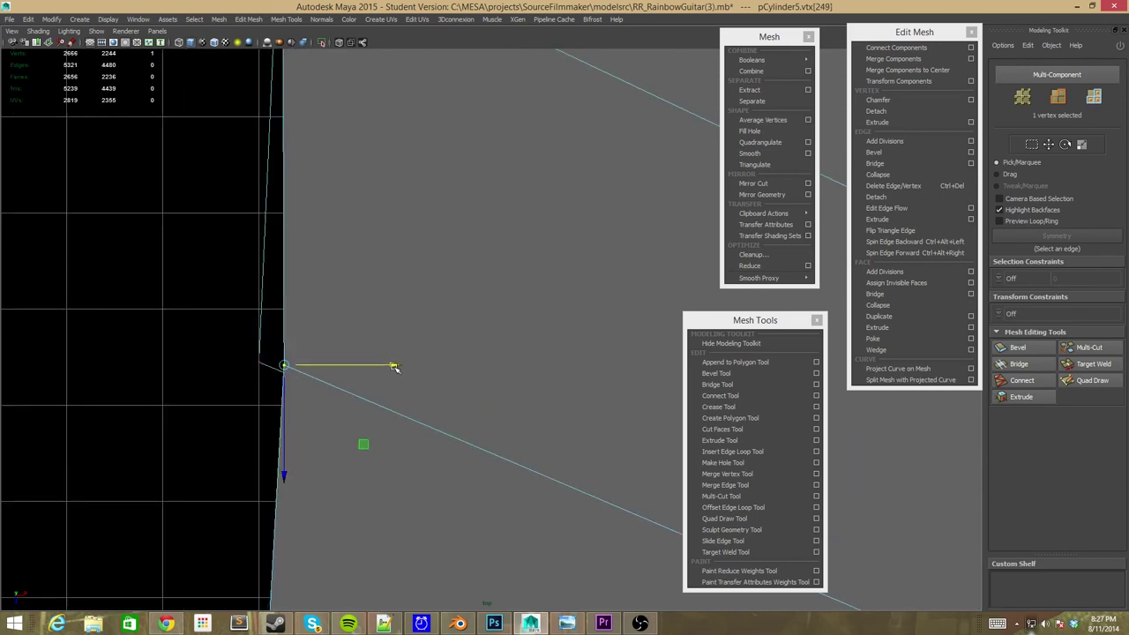
mouse_move(394, 367)
alt+right_down()
mouse_move(282, 366)
mouse_move(269, 421)
alt+right_up()
click(269, 421)
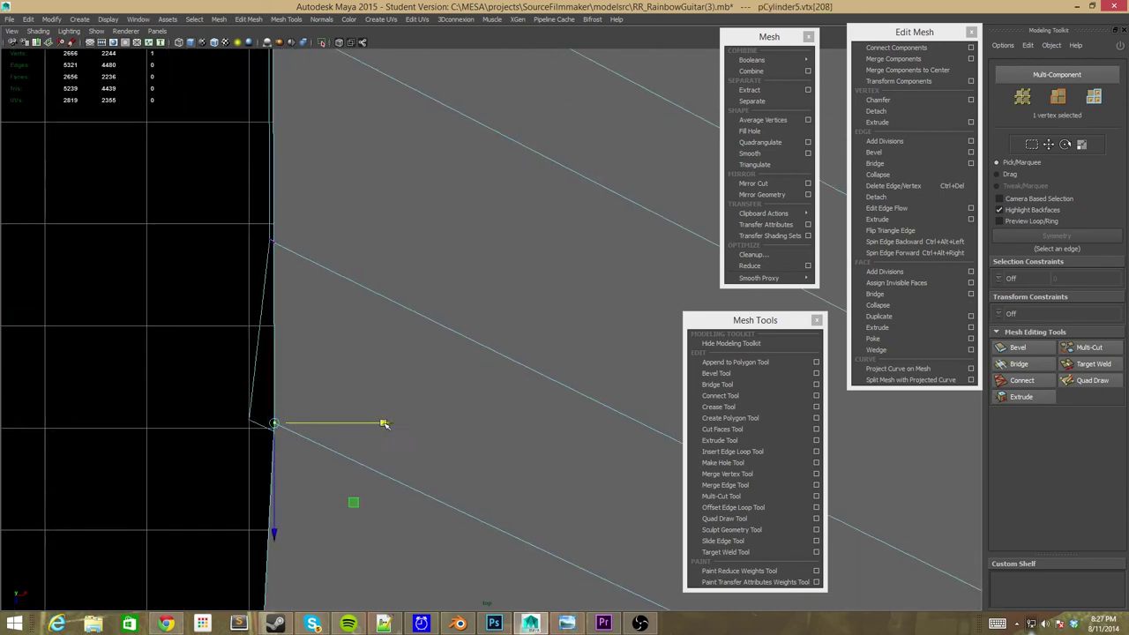
key(ctrl+s)
key(Return)
Select further vertices along the body edge and box-select a group of body vertices
click(270, 240)
mouse_move(265, 236)
alt+right_down()
mouse_move(323, 244)
mouse_move(298, 342)
alt+right_up()
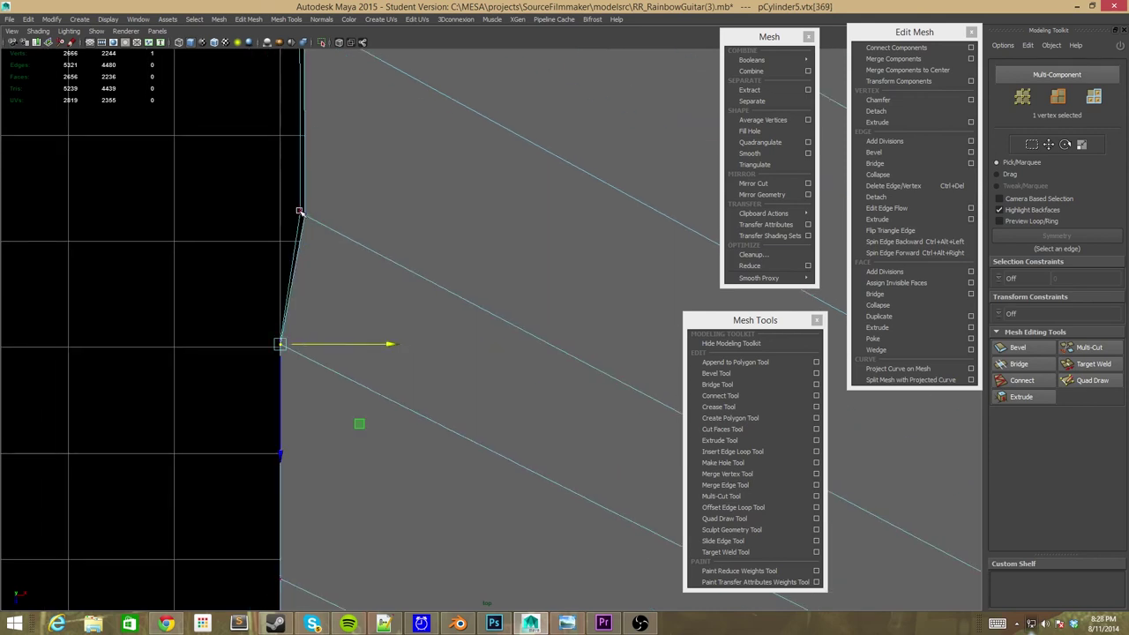
alt+middle_drag(319, 226, 306, 367)
key(Down)
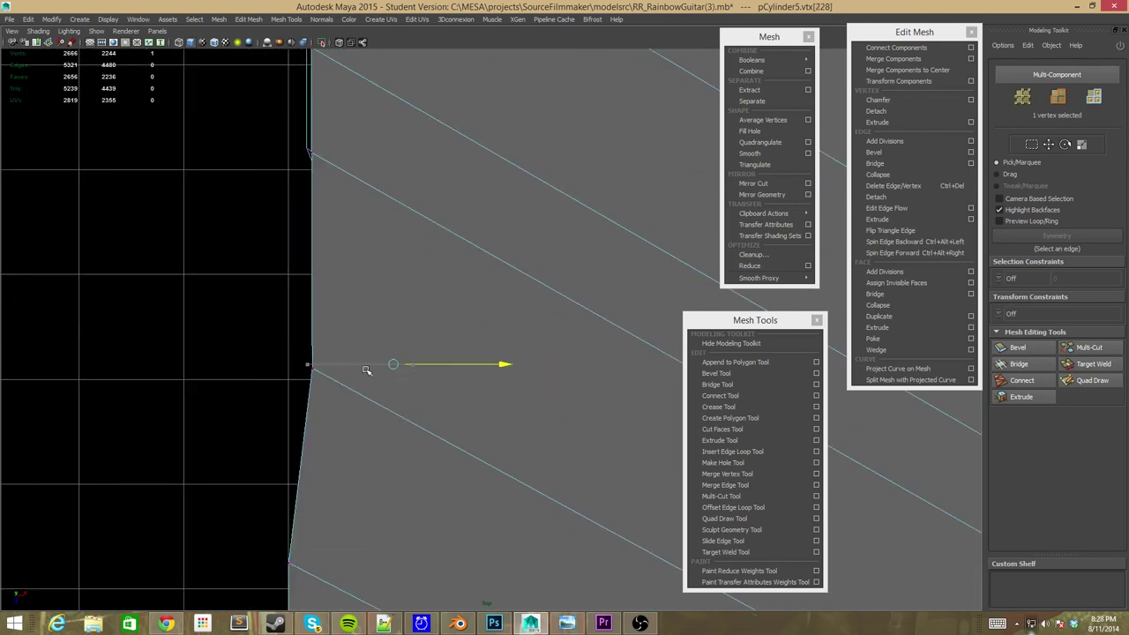
key(Up)
alt+middle_drag(410, 158, 322, 451)
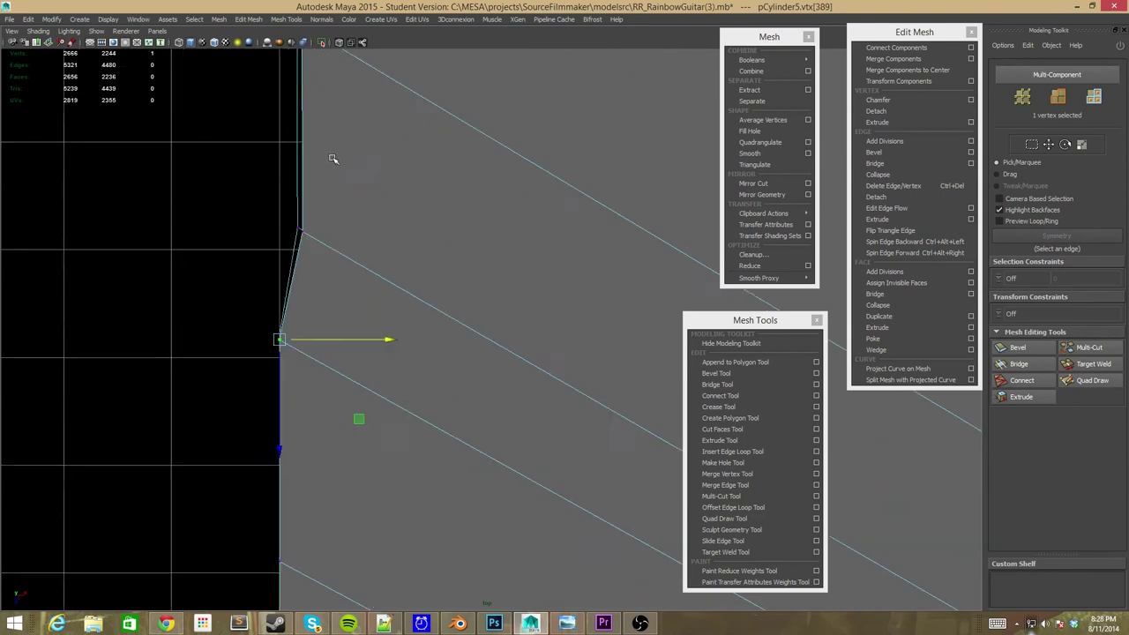
click(320, 444)
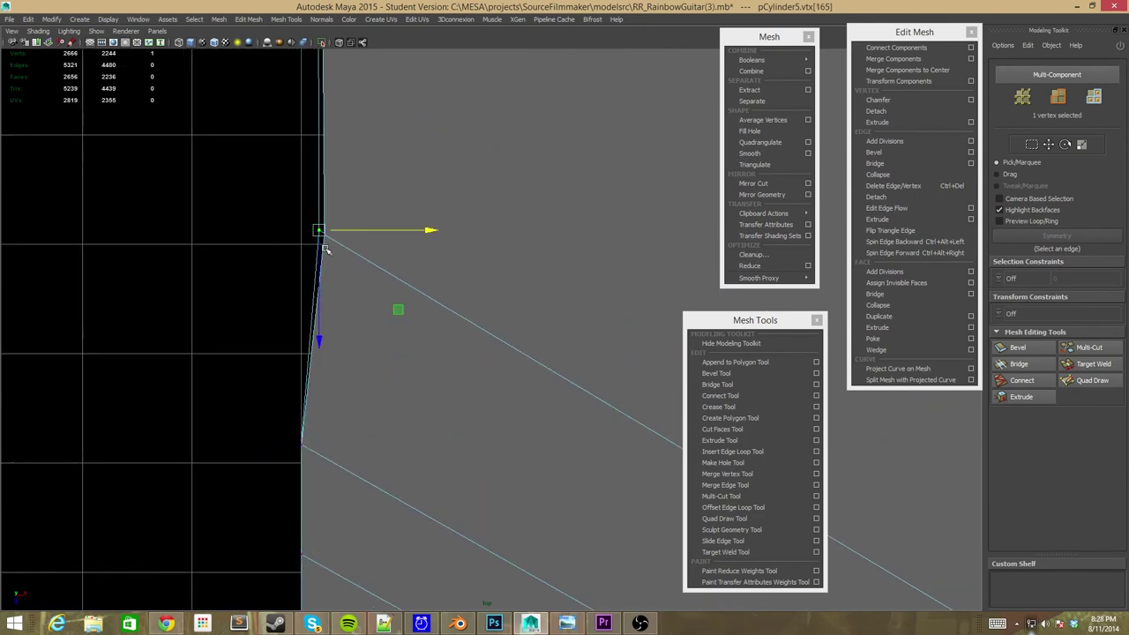
scroll(350, 234, down, 5)
scroll(350, 234, down, 3)
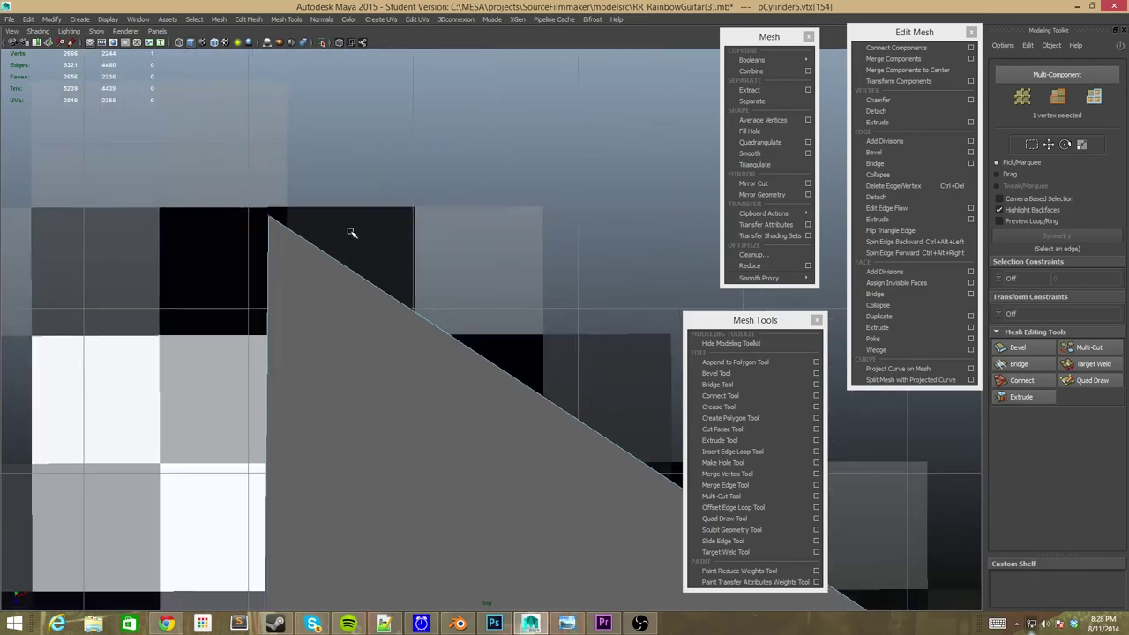
drag(362, 338, 394, 380)
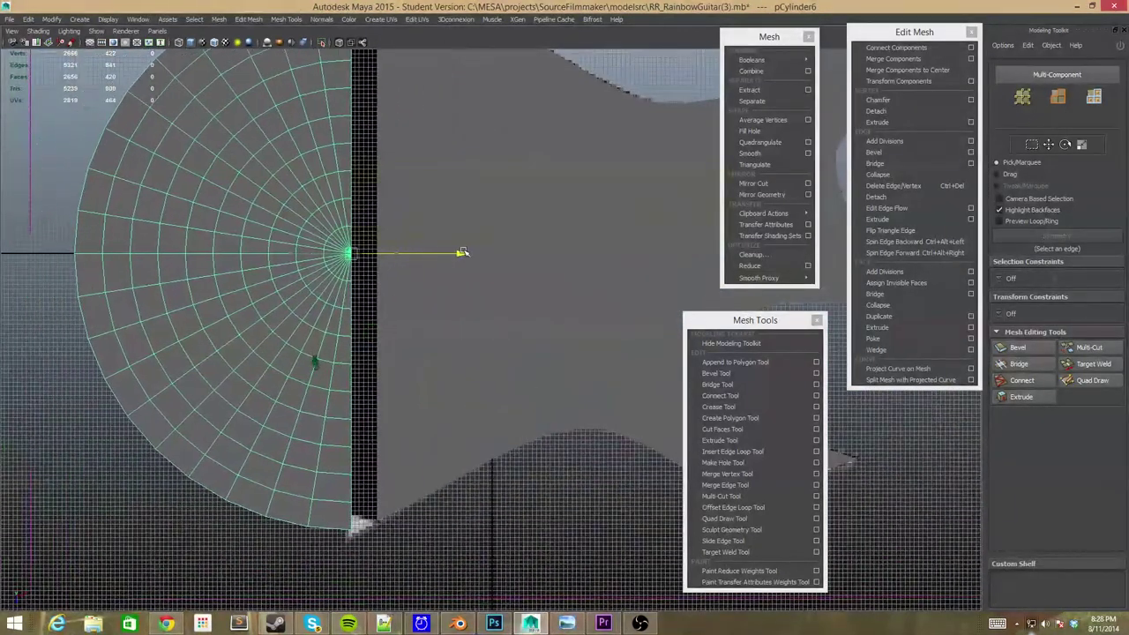
Slide the selected vertex to fit the outline and shift the round cap slightly right
drag(462, 253, 479, 253)
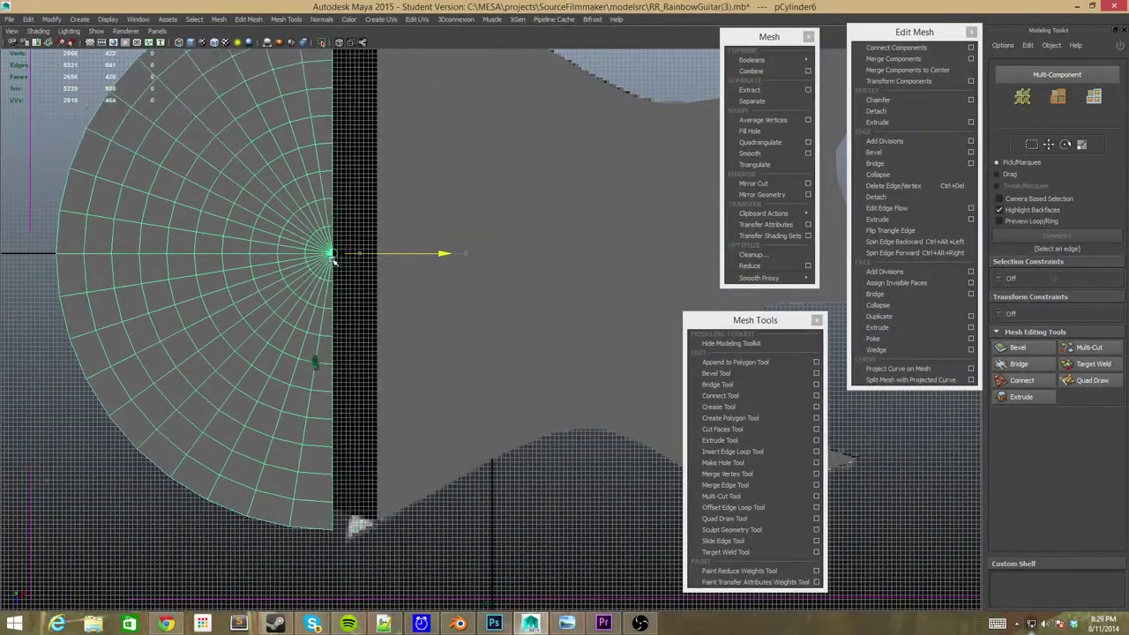
scroll(392, 384, up, 3)
scroll(391, 383, down, 3)
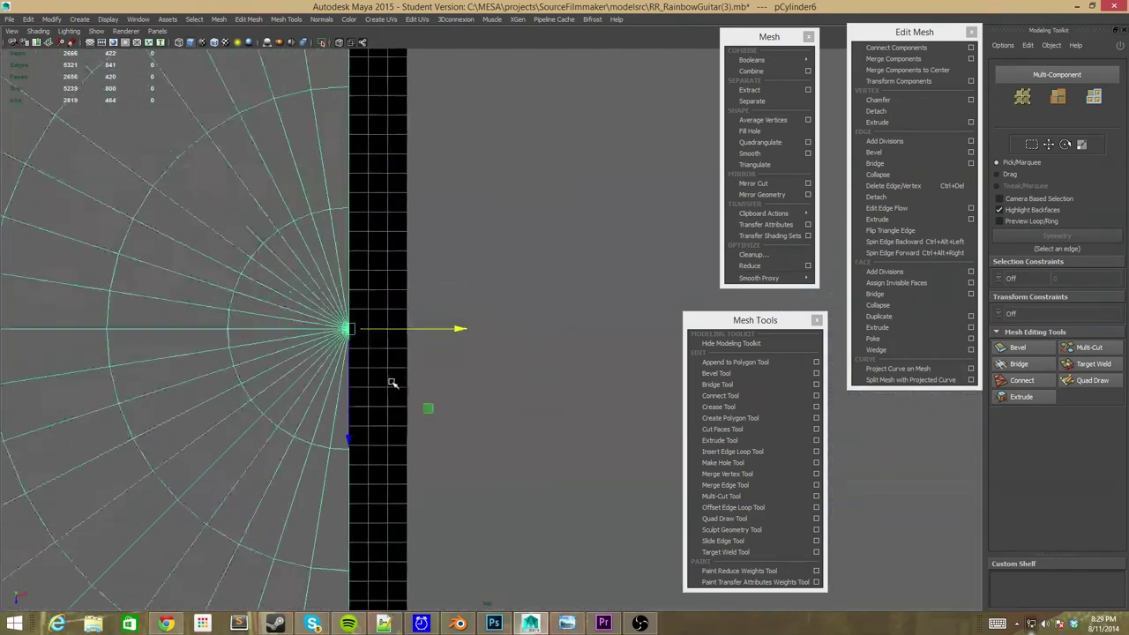
scroll(391, 383, up, 3)
scroll(393, 414, down, 3)
middle_drag(392, 413, 400, 414)
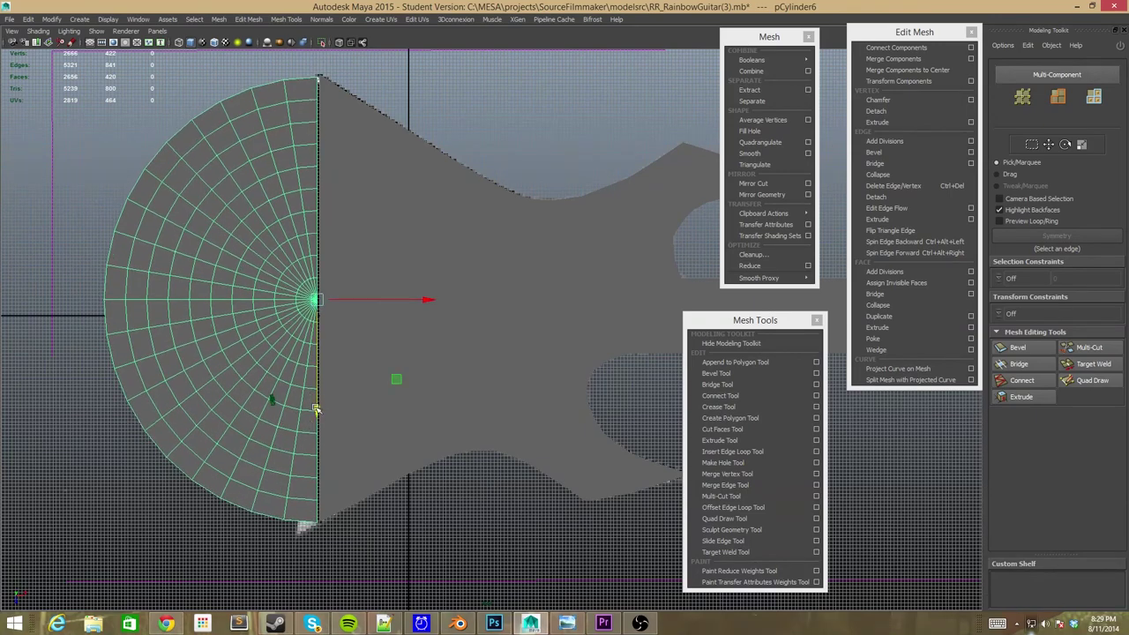
Zoom in to check the top corner, then combine the cap and body into pCylinder7
scroll(315, 410, up, 3)
scroll(315, 403, up, 2)
scroll(322, 441, down, 4)
scroll(330, 556, up, 2)
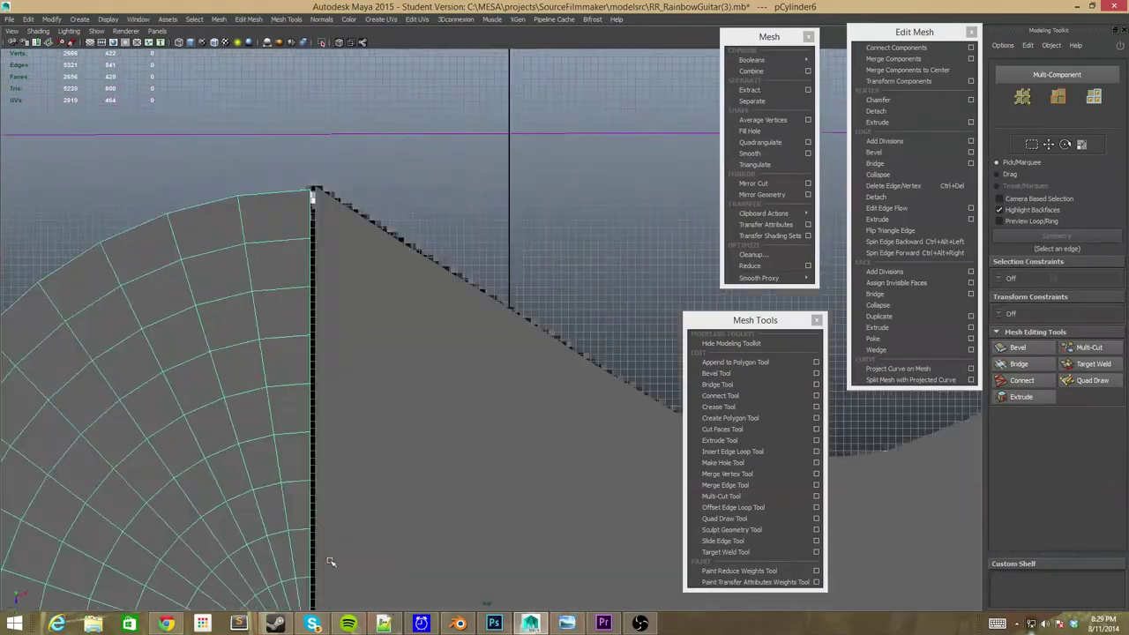
scroll(328, 559, down, 4)
scroll(322, 459, up, 1)
scroll(313, 441, up, 3)
scroll(307, 429, up, 1)
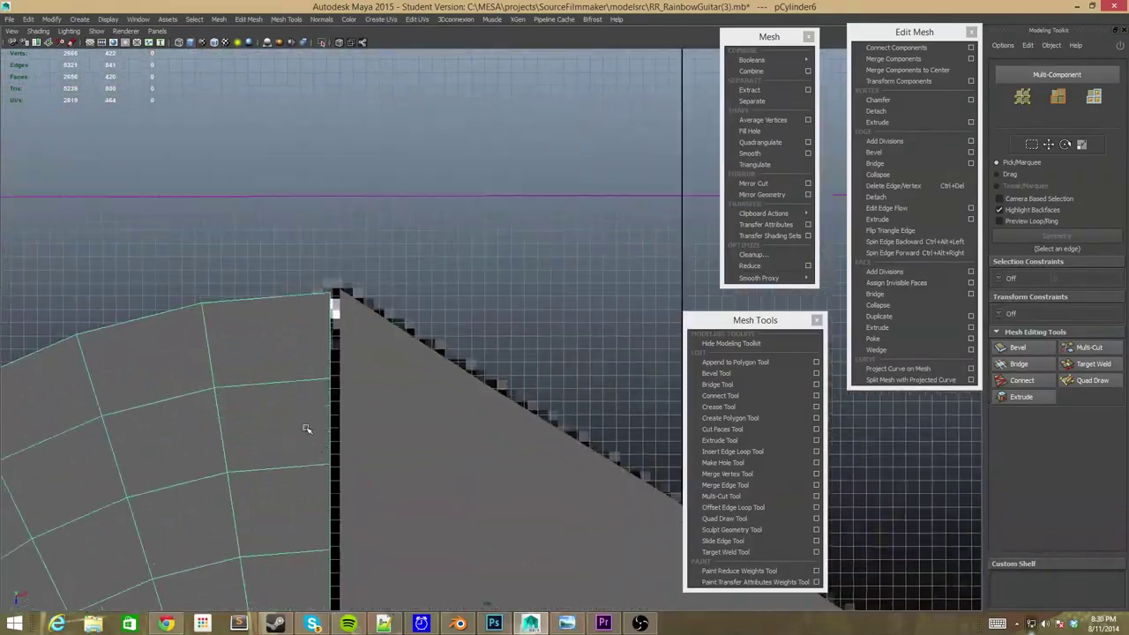
scroll(305, 476, down, 3)
scroll(302, 527, up, 1)
scroll(300, 526, up, 3)
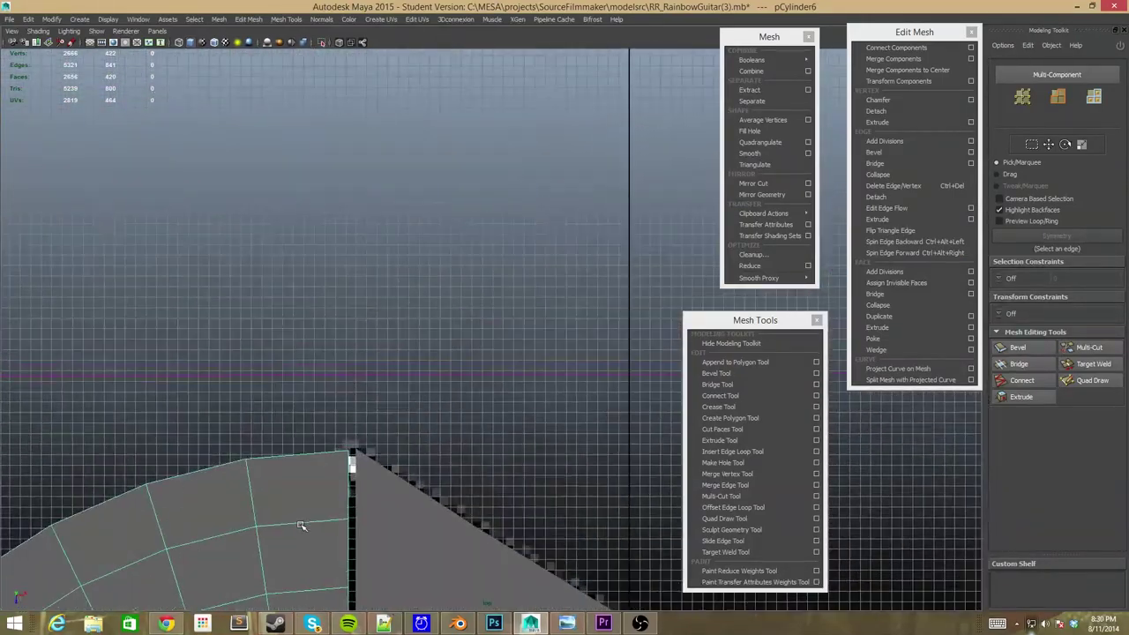
scroll(300, 525, down, 4)
scroll(300, 527, up, 4)
scroll(300, 526, up, 3)
right_drag(317, 371, 385, 323)
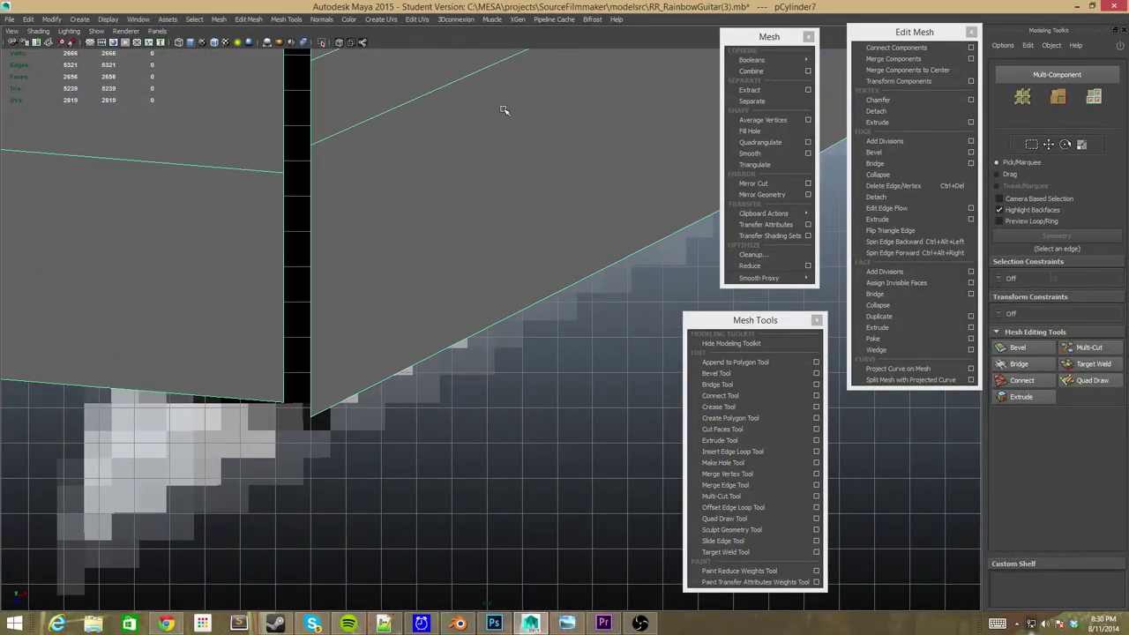
Zoom along the cap-body seam and select the first seam edge
scroll(282, 252, down, 2)
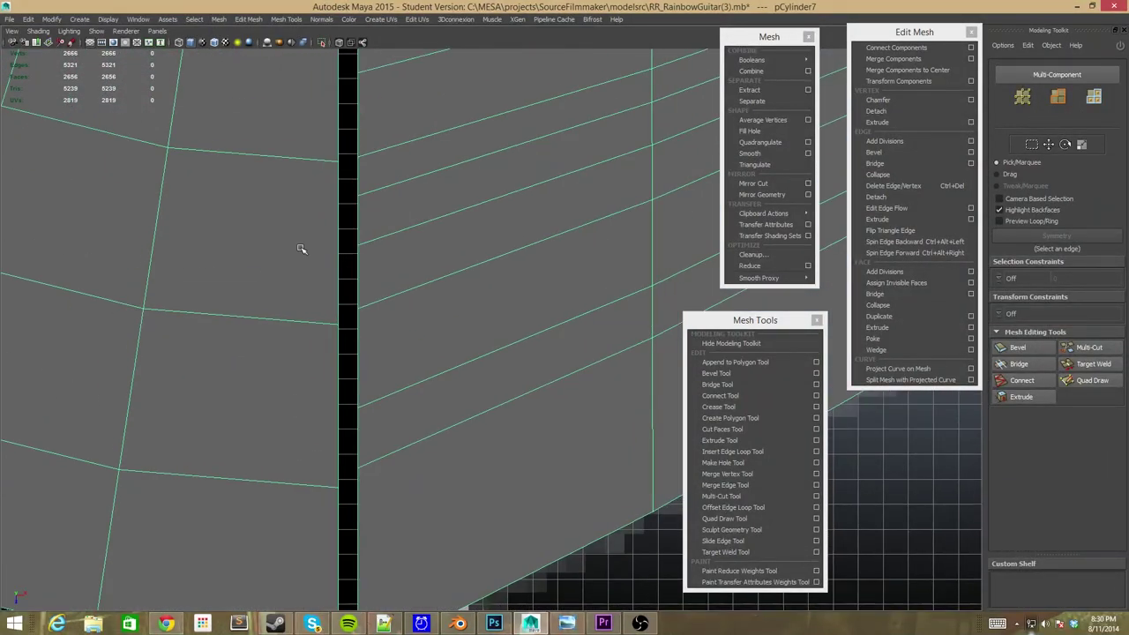
scroll(301, 249, down, 2)
scroll(299, 265, down, 2)
scroll(299, 264, down, 1)
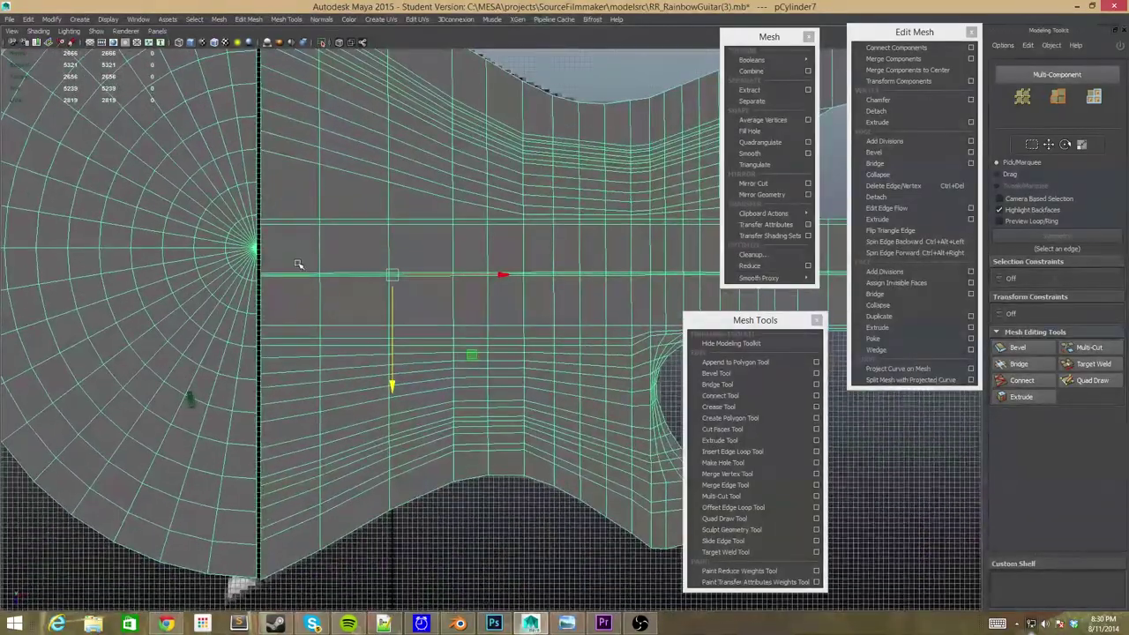
scroll(299, 264, down, 3)
scroll(299, 265, up, 2)
scroll(299, 265, up, 1)
scroll(299, 262, up, 2)
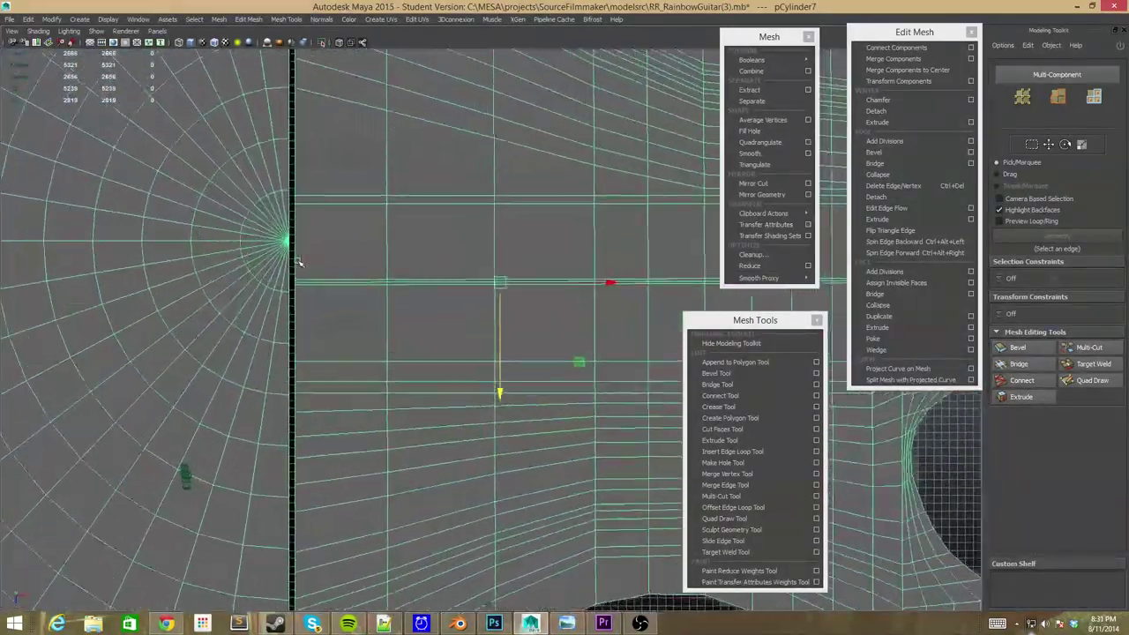
scroll(298, 262, up, 1)
scroll(299, 262, down, 1)
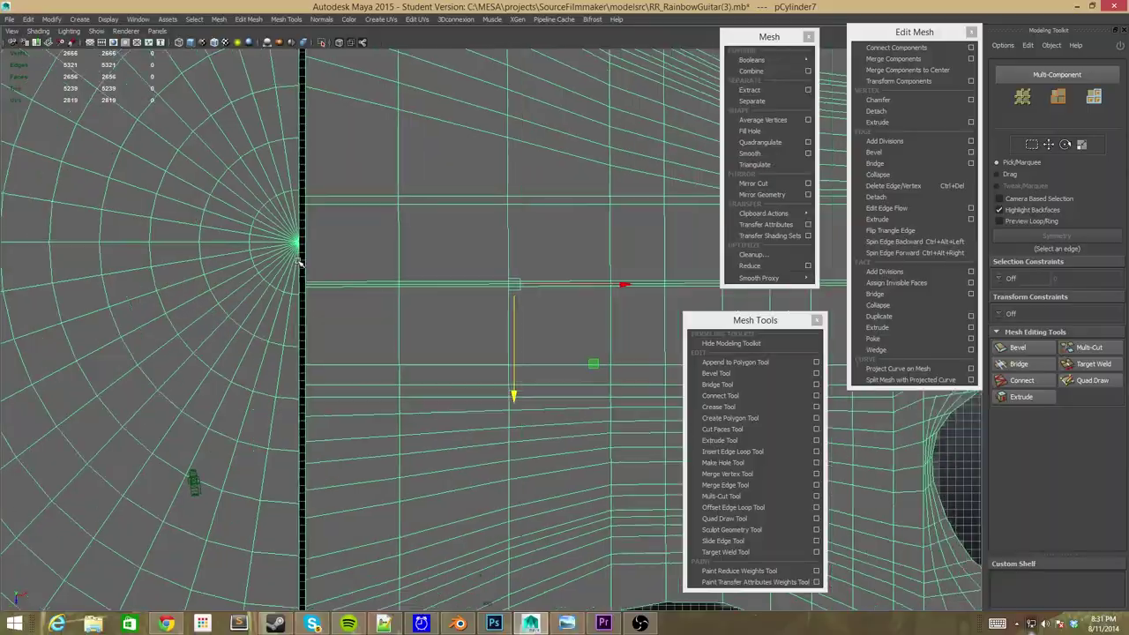
scroll(298, 262, down, 2)
scroll(298, 262, up, 2)
scroll(298, 262, down, 1)
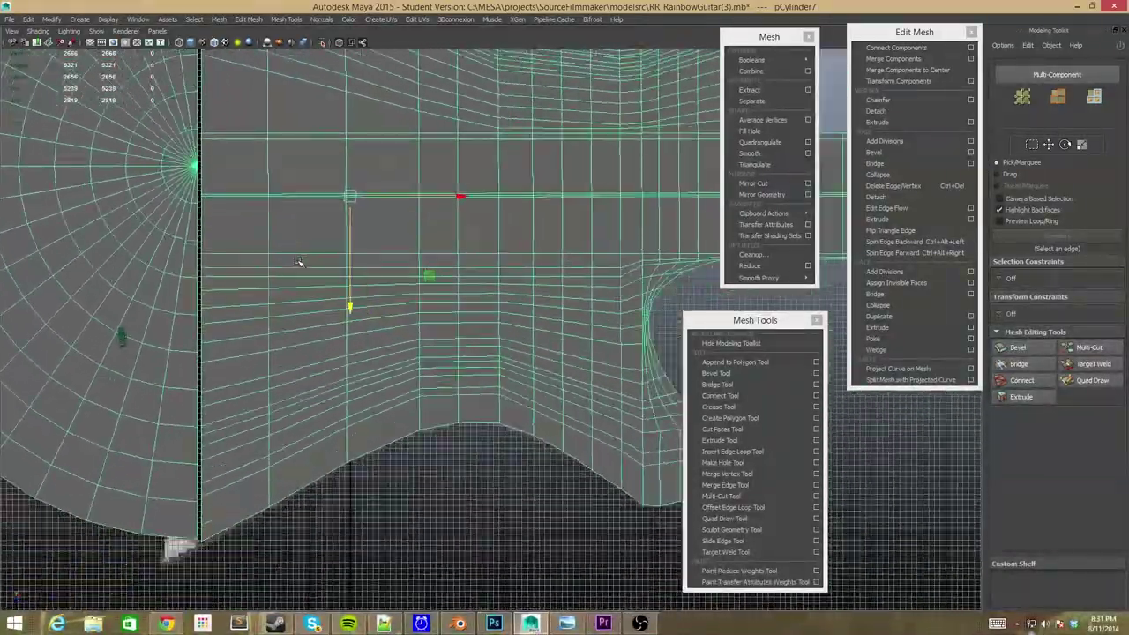
scroll(298, 262, down, 1)
scroll(298, 262, down, 1)
scroll(298, 262, up, 3)
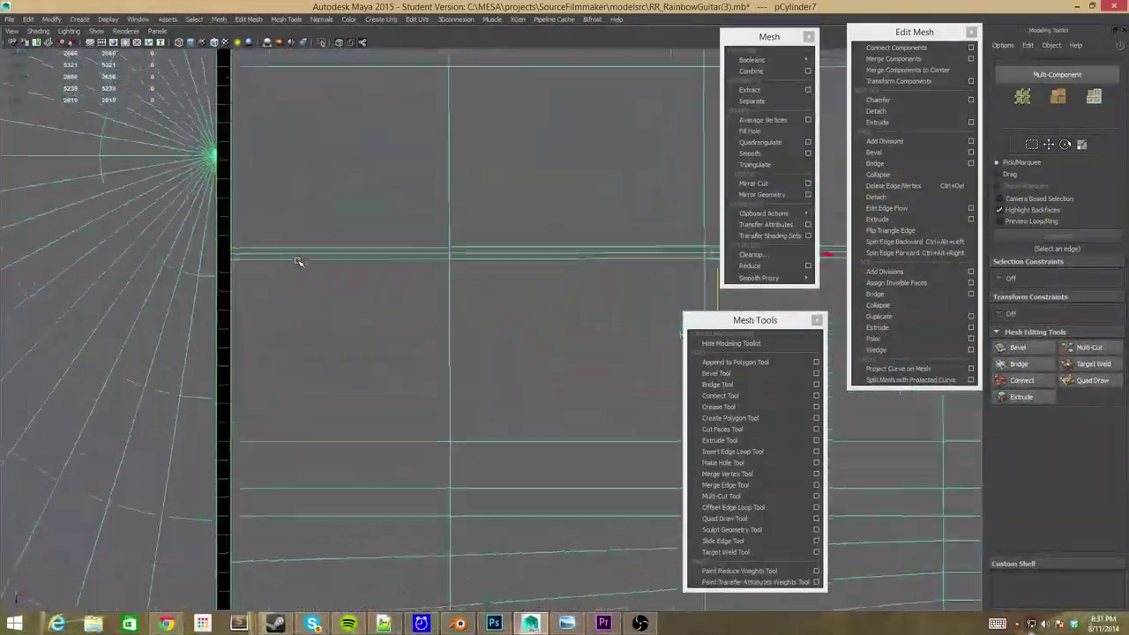
scroll(298, 262, up, 2)
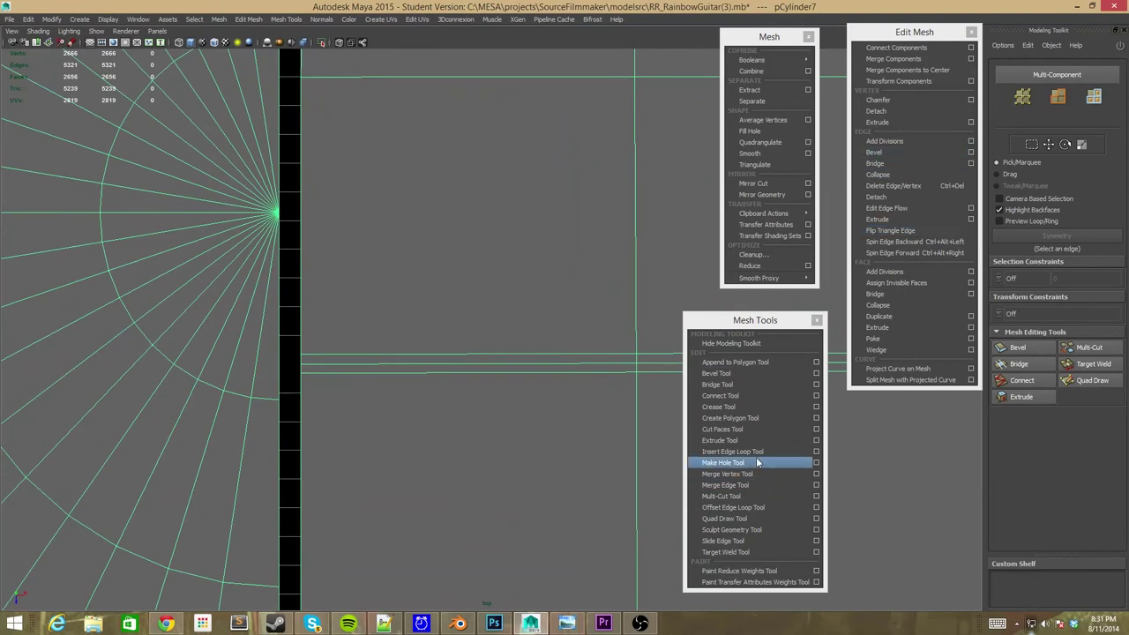
click(255, 382)
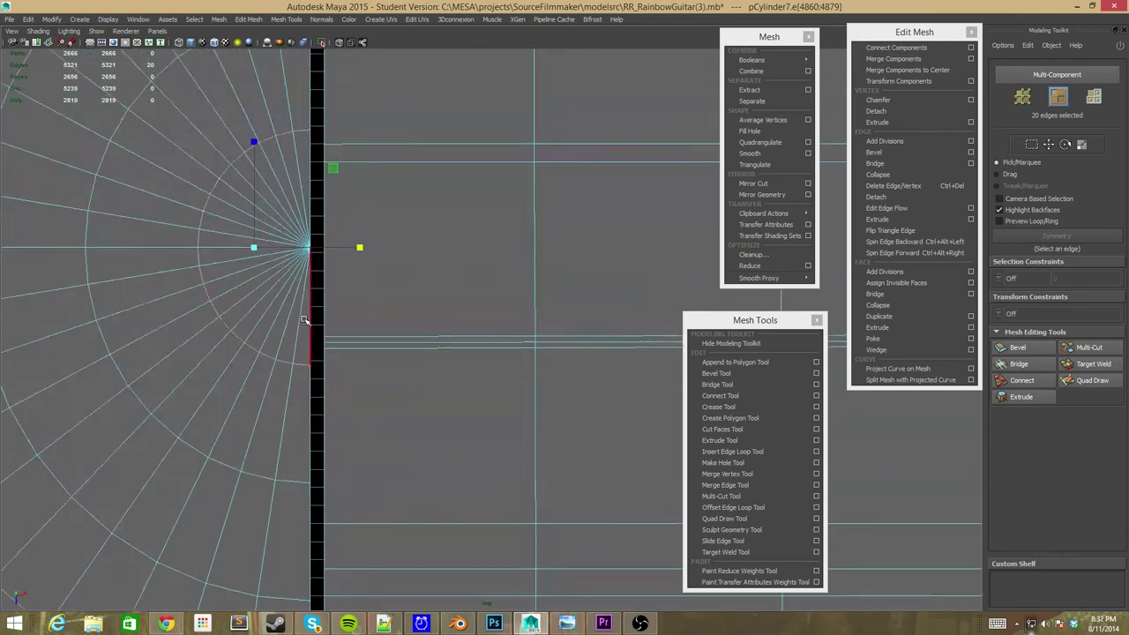
Merge the six top-corner vertices, then undo the merge
scroll(232, 155, down, 5)
scroll(232, 155, up, 5)
right_drag(282, 353, 283, 318)
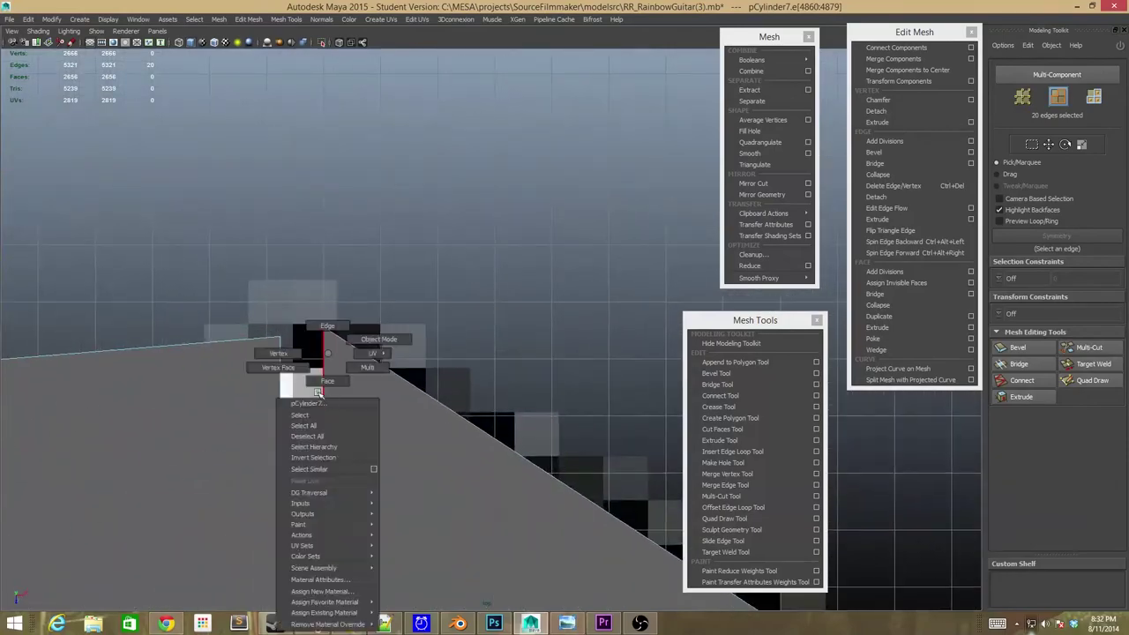
drag(253, 292, 340, 350)
click(899, 70)
scroll(326, 203, down, 5)
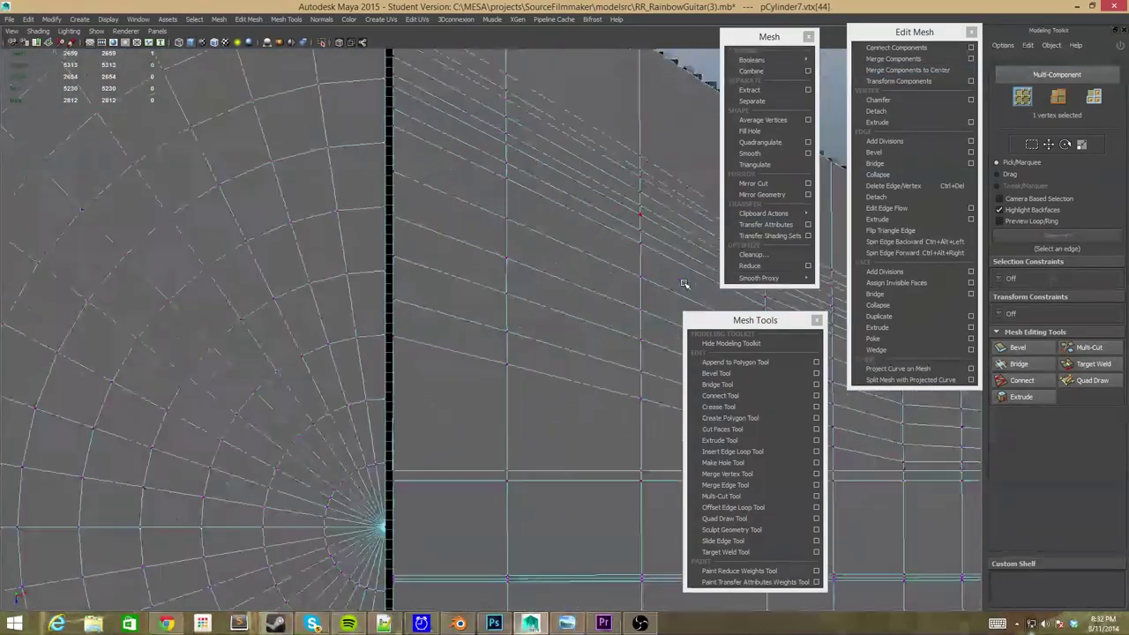
right_click(326, 203)
key(ctrl+z)
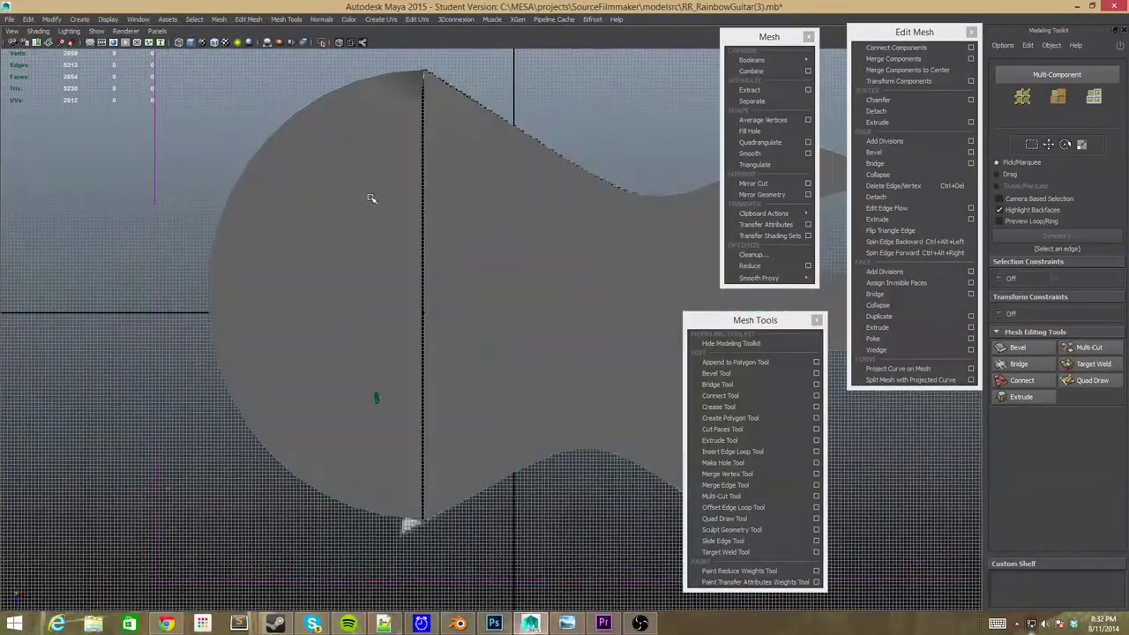
Switch the guitar mesh to face selection mode
right_click(353, 157)
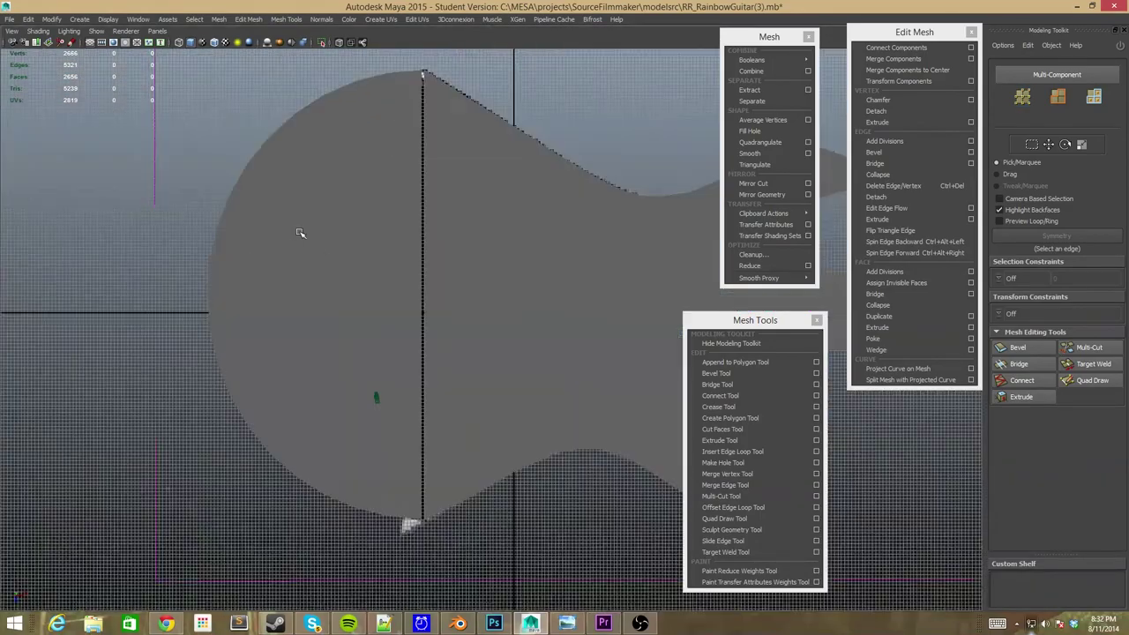
scroll(302, 234, up, 3)
right_click(274, 231)
click(269, 256)
scroll(269, 257, down, 5)
Box-select the faces of the round cap in face mode
drag(226, 138, 441, 477)
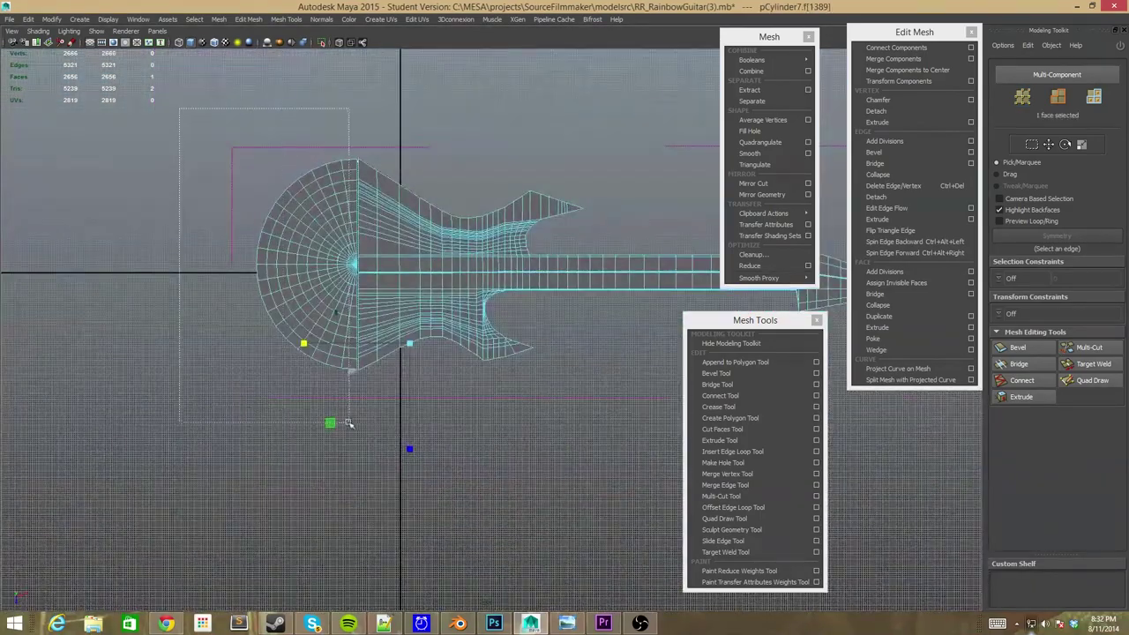
scroll(353, 415, up, 5)
scroll(301, 312, up, 5)
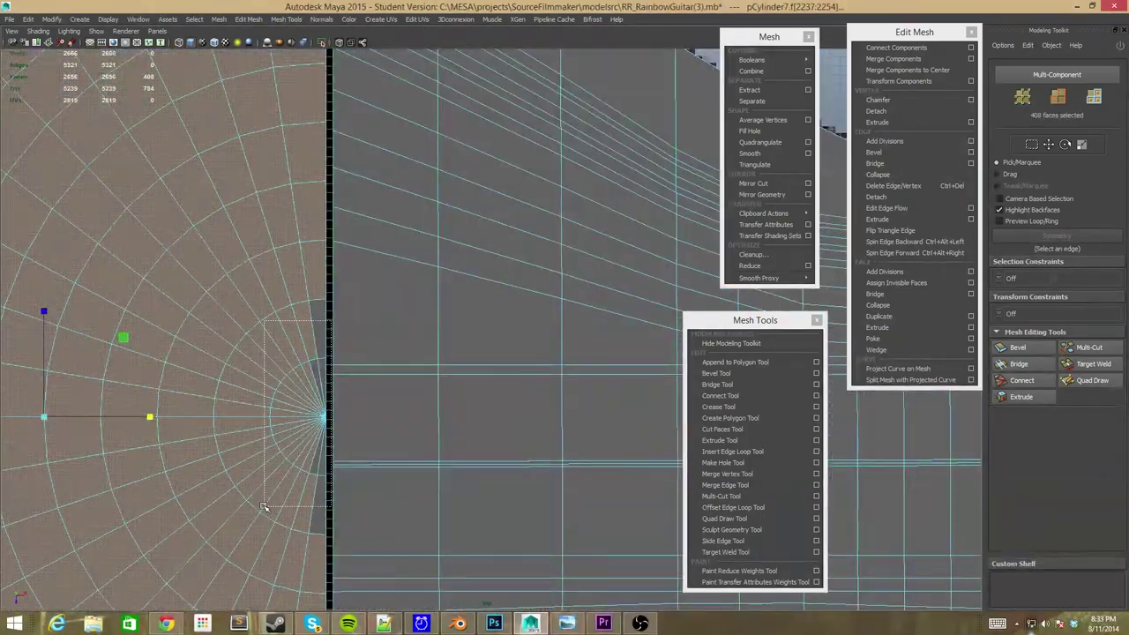
scroll(337, 255, down, 5)
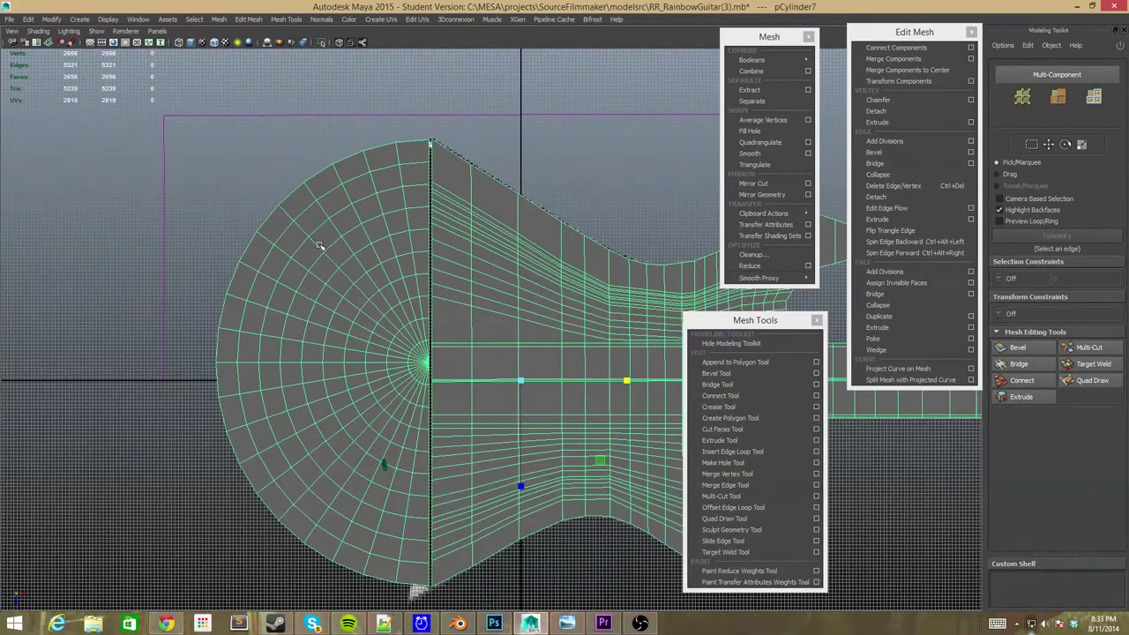
right_click(320, 246)
click(245, 257)
drag(160, 112, 308, 388)
drag(432, 589, 430, 587)
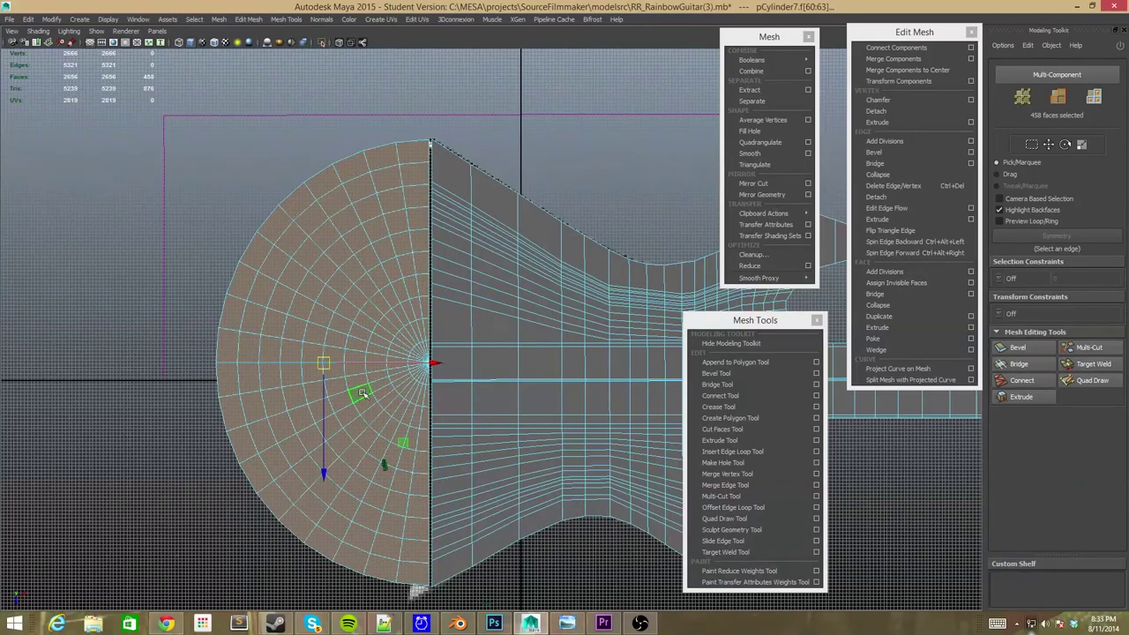
Deselect the faces along the seam so only the cap faces remain
click(324, 433)
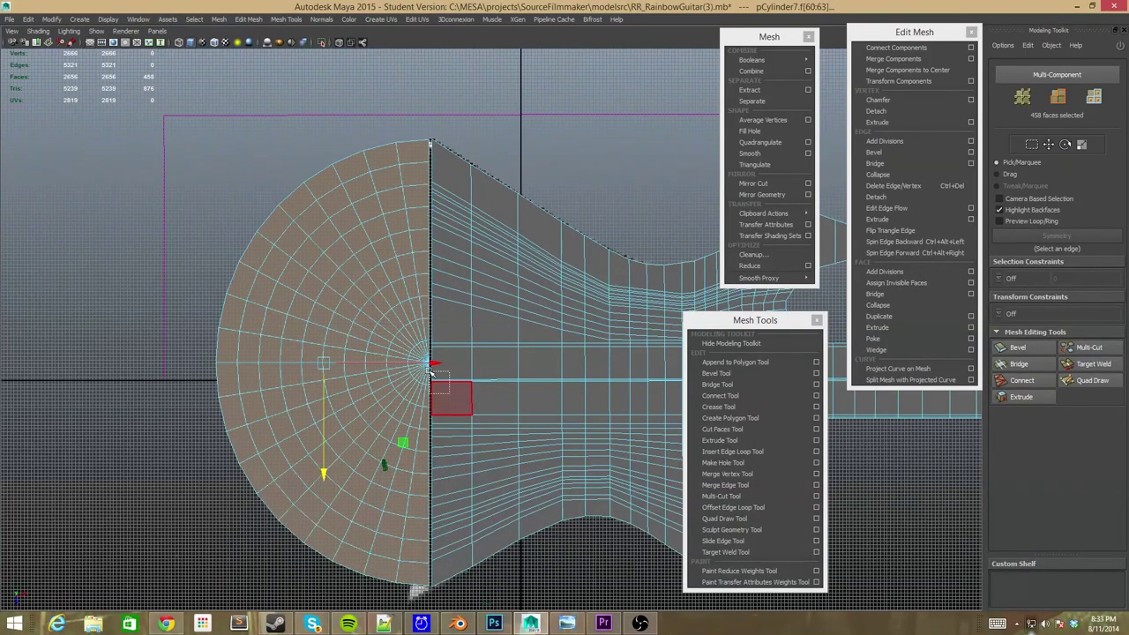
scroll(420, 415, up, 5)
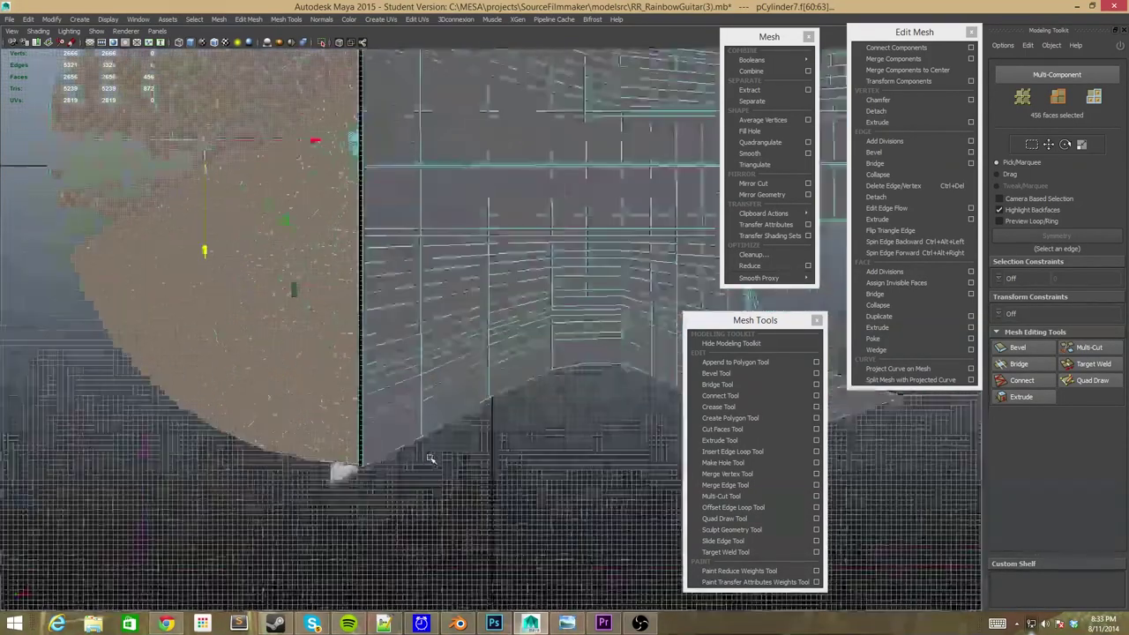
scroll(435, 241, down, 3)
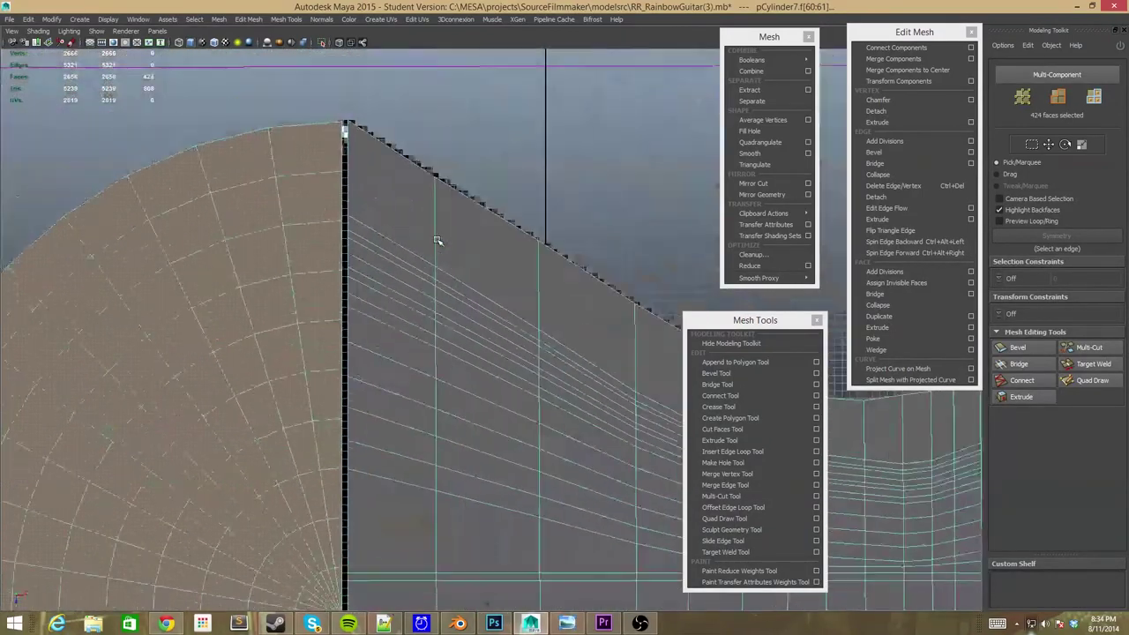
drag(348, 113, 365, 183)
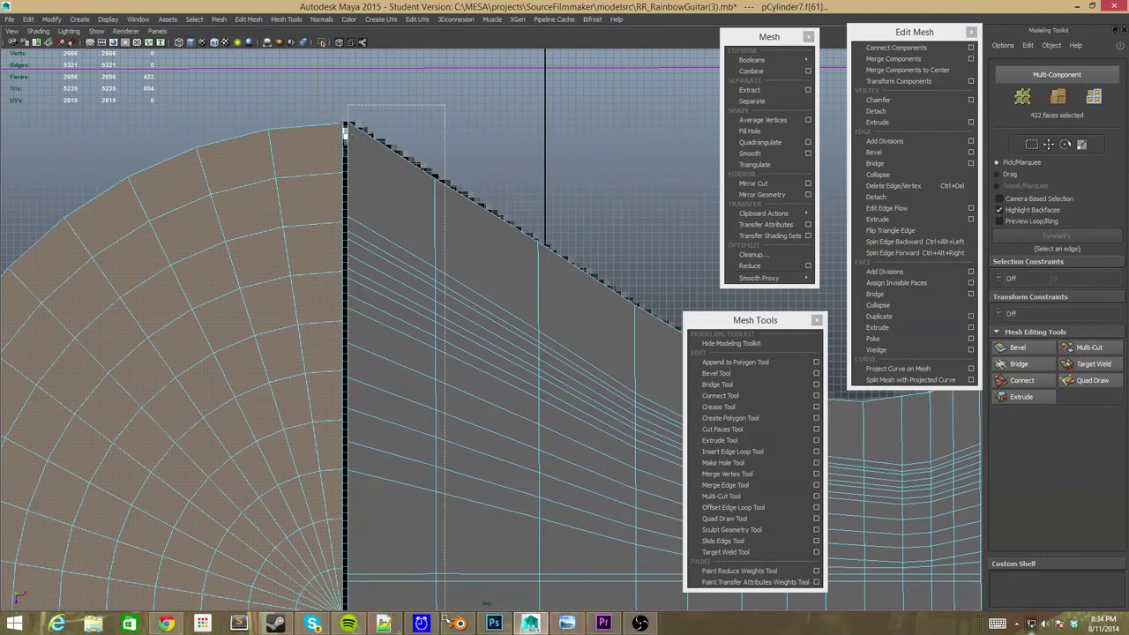
drag(445, 608, 450, 609)
scroll(379, 397, down, 5)
mouse_move(239, 545)
alt+middle_down()
mouse_move(239, 457)
mouse_move(132, 110)
alt+middle_up()
drag(350, 401, 314, 328)
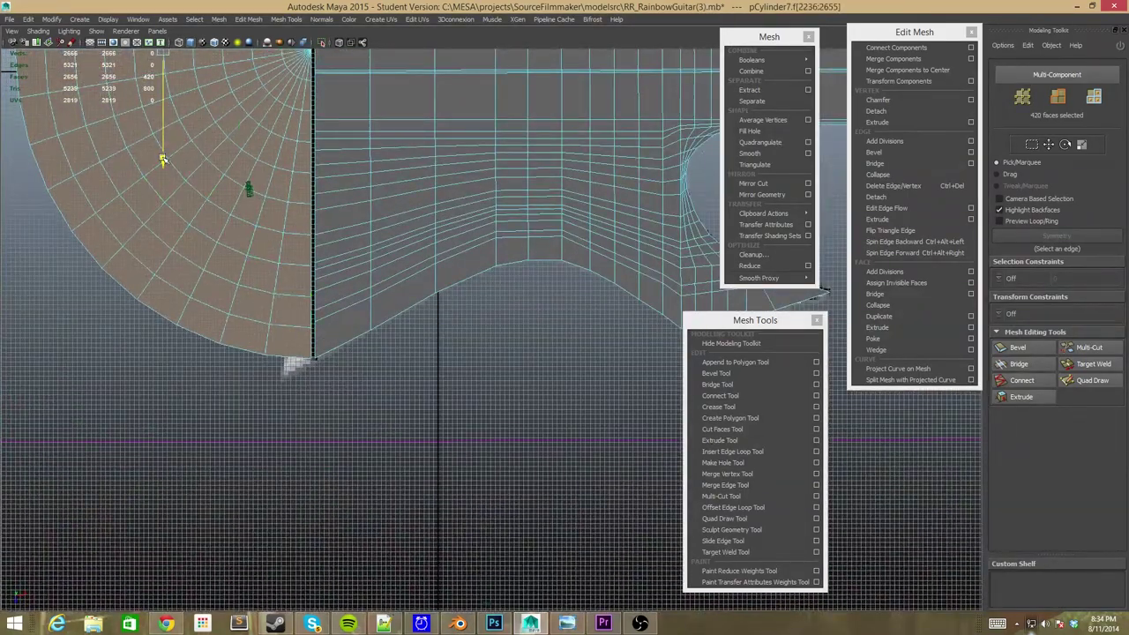
alt+middle_drag(313, 324, 236, 521)
Move the cap faces upward and nudge them slightly along X
drag(196, 575, 196, 385)
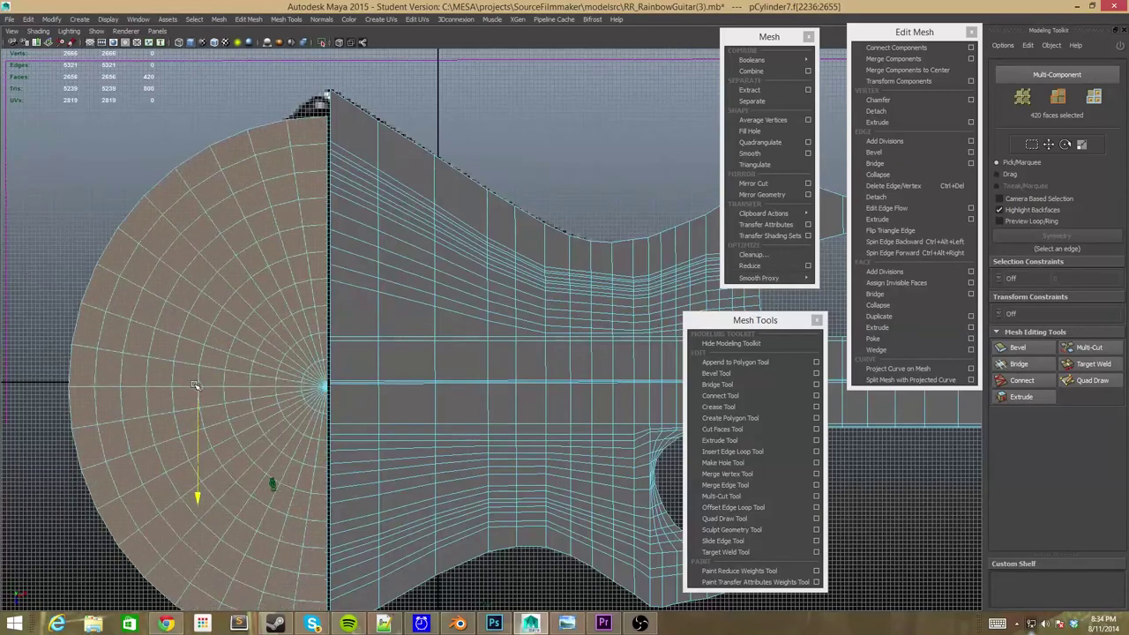
scroll(196, 386, up, 5)
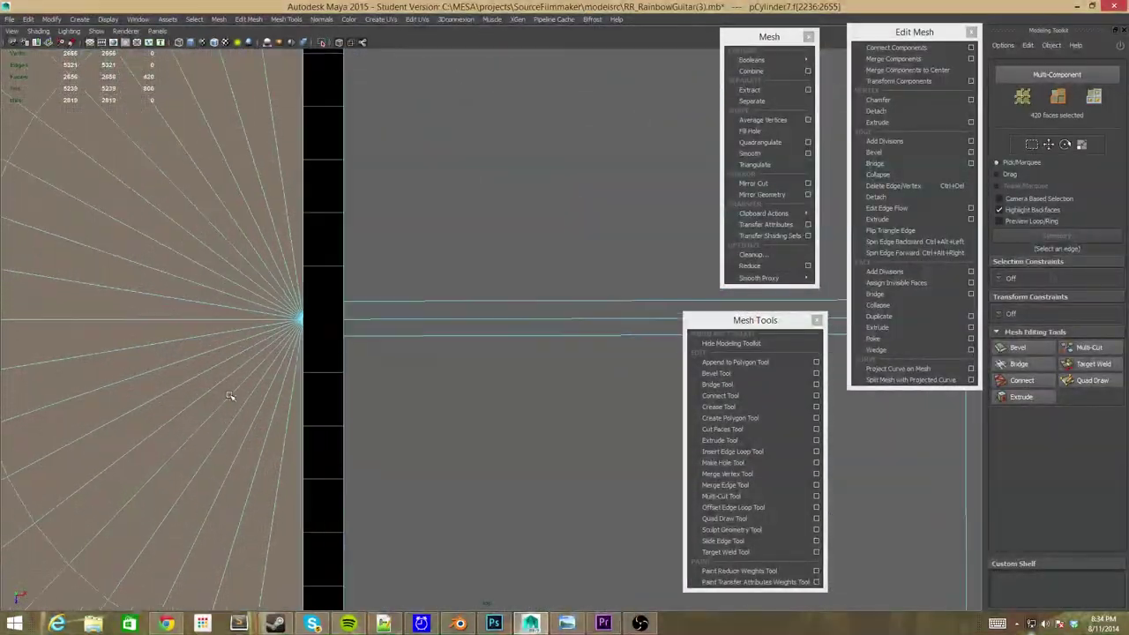
scroll(230, 396, down, 3)
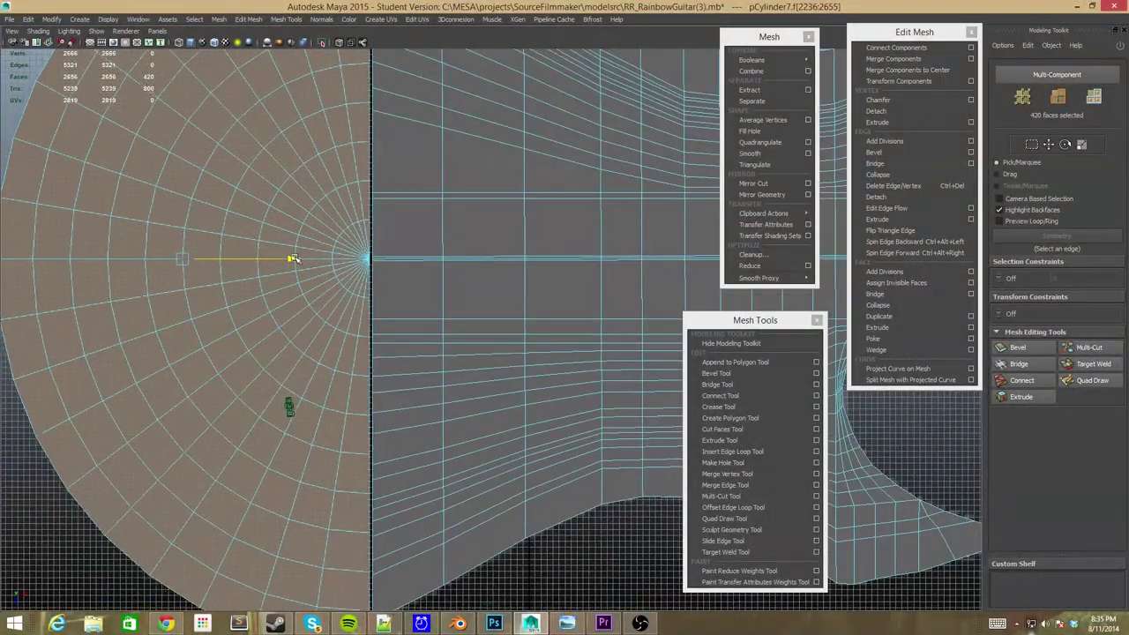
drag(294, 257, 296, 258)
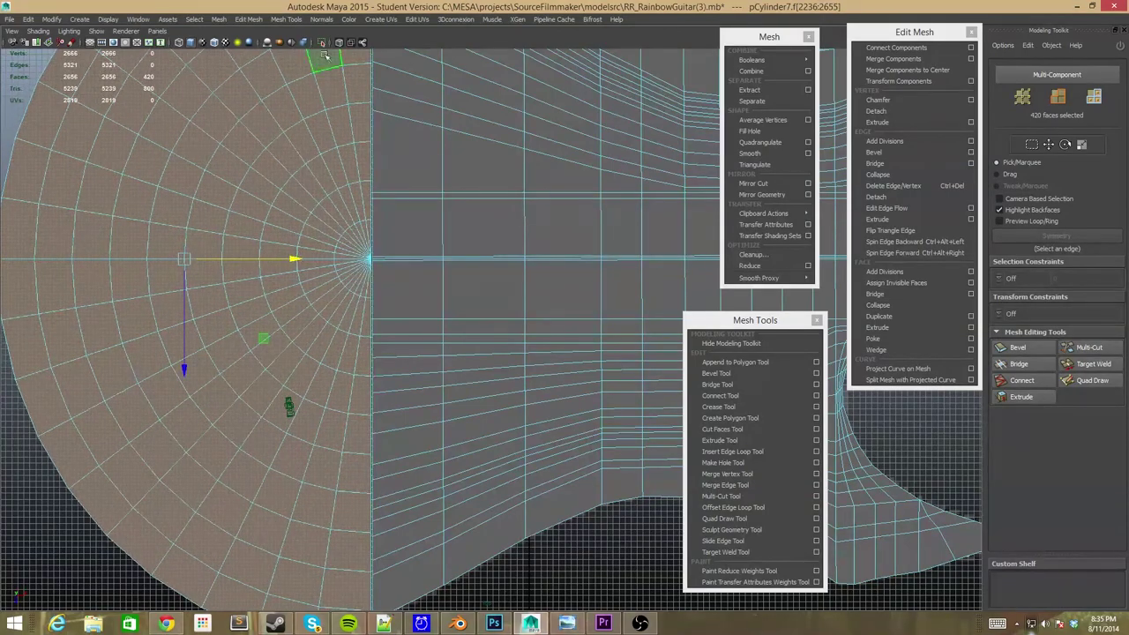
scroll(295, 258, up, 2)
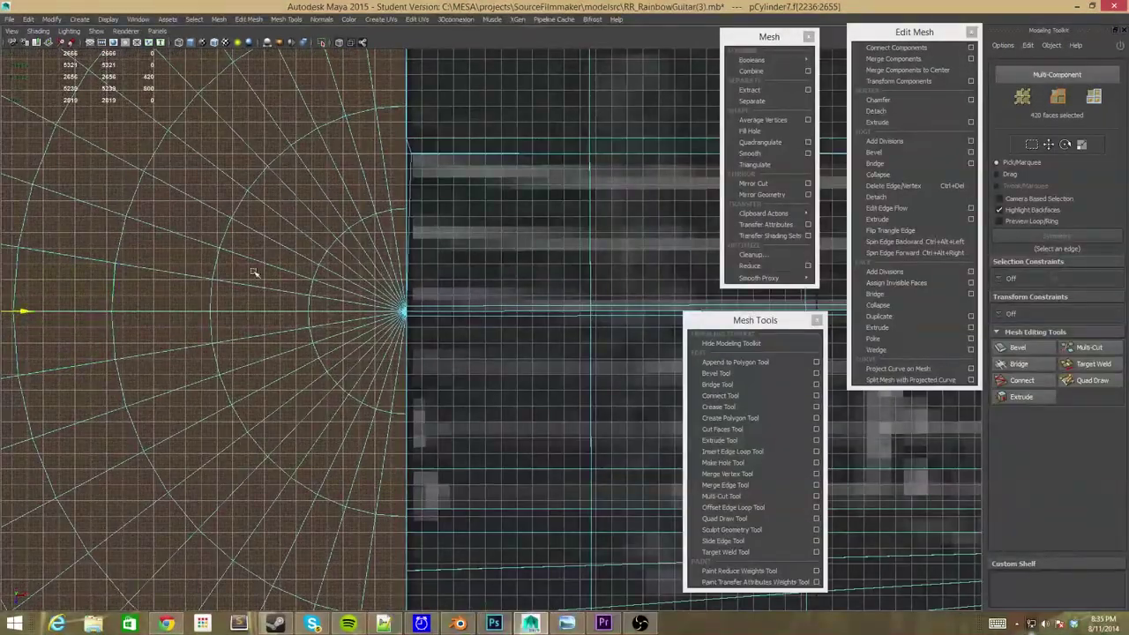
Switch to plain shaded display, orbit to 3D, and loop-select the cap's outer face ring
key(5)
scroll(374, 307, up, 2)
drag(322, 269, 358, 309)
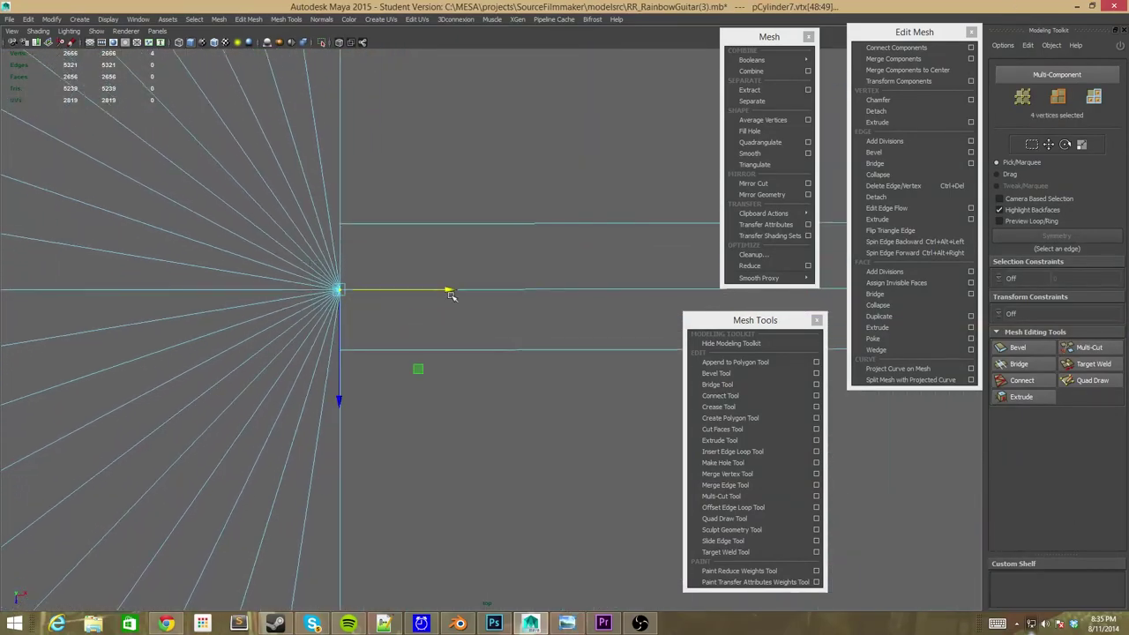
scroll(364, 307, down, 5)
alt+drag(605, 239, 280, 183)
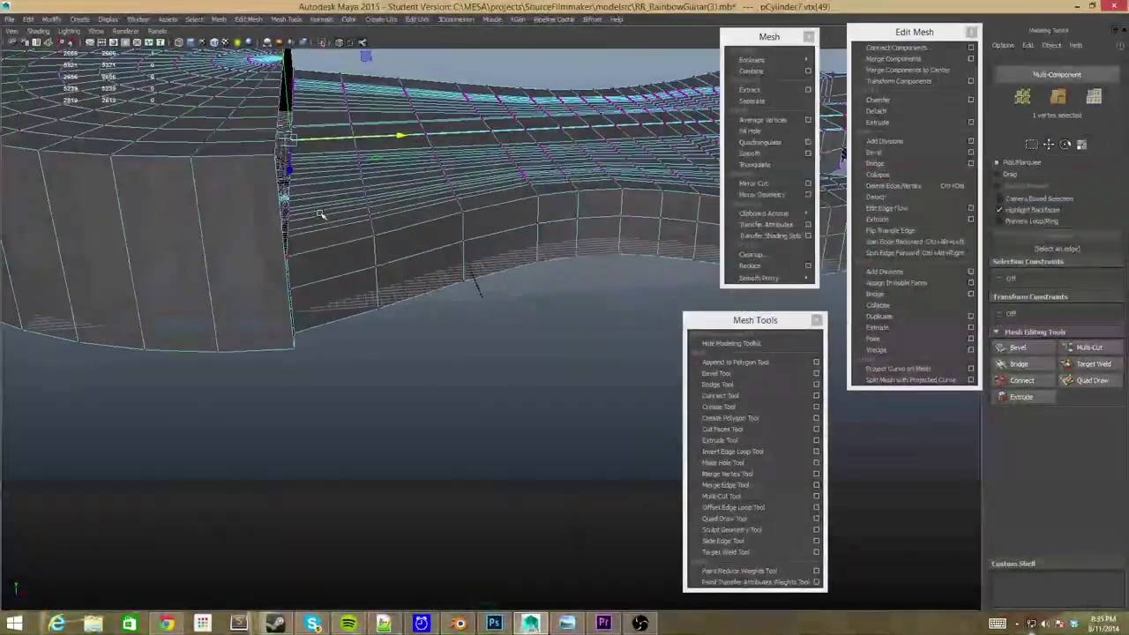
double_click(280, 184)
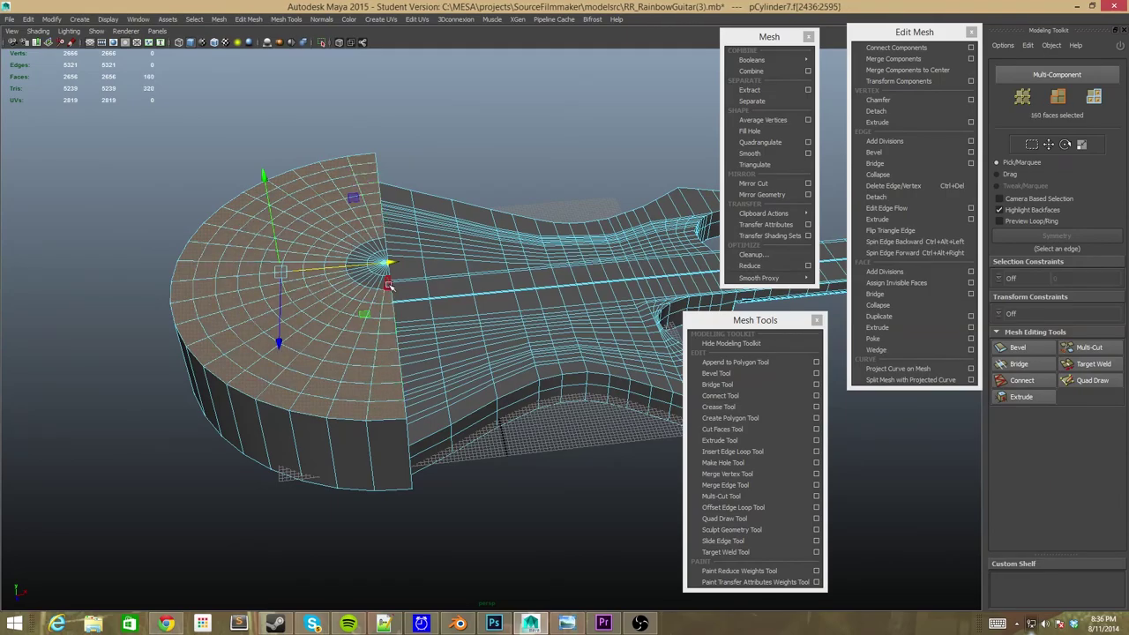
Add the small hub faces to the cap selection and lower the cap to body height
shift+click(385, 254)
alt+drag(385, 253, 494, 291)
scroll(494, 336, up, 5)
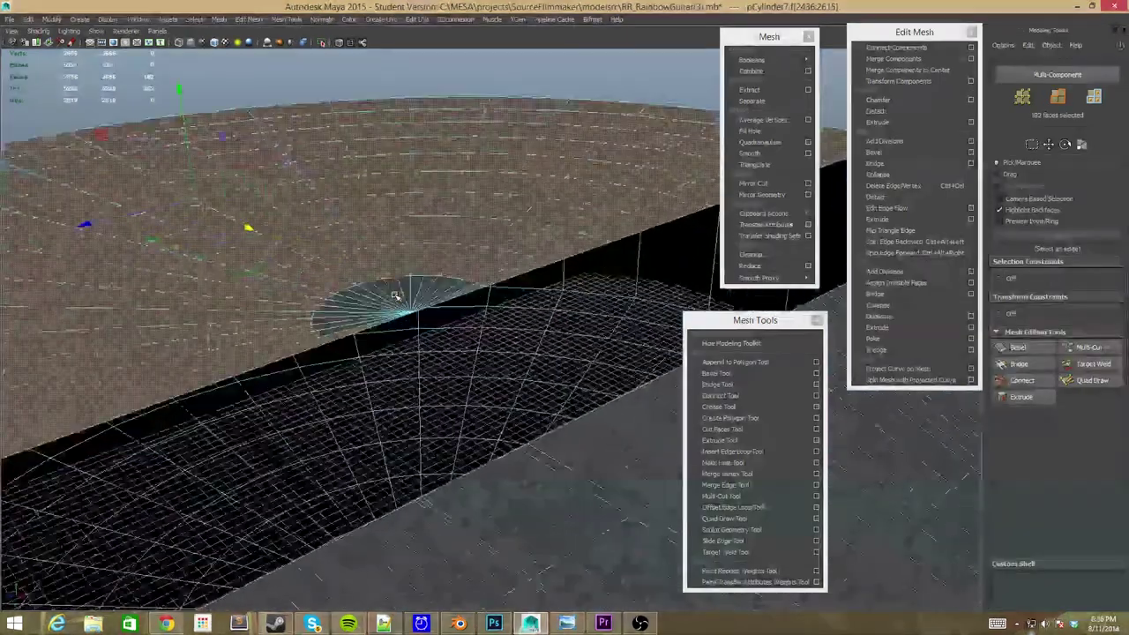
shift+click(565, 331)
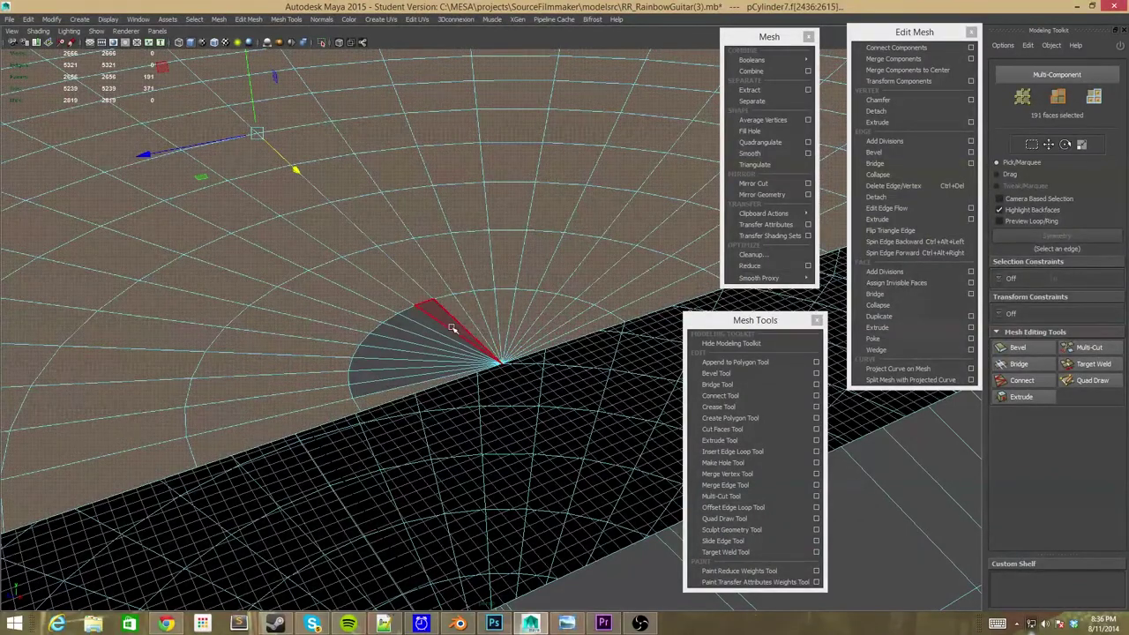
alt+drag(447, 352, 276, 437)
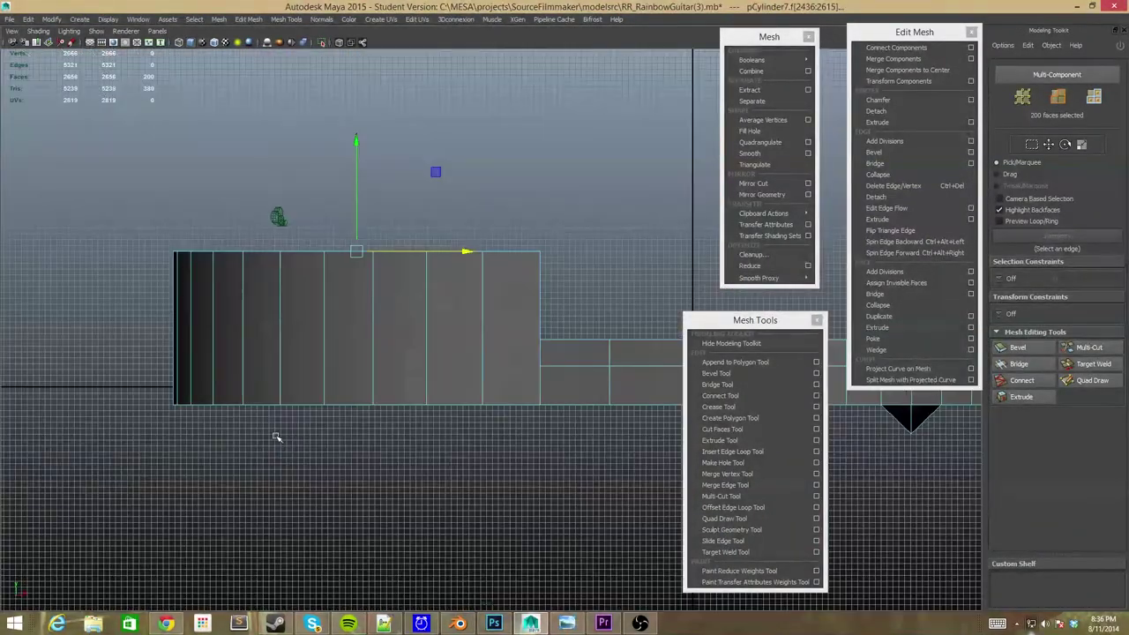
drag(353, 203, 338, 236)
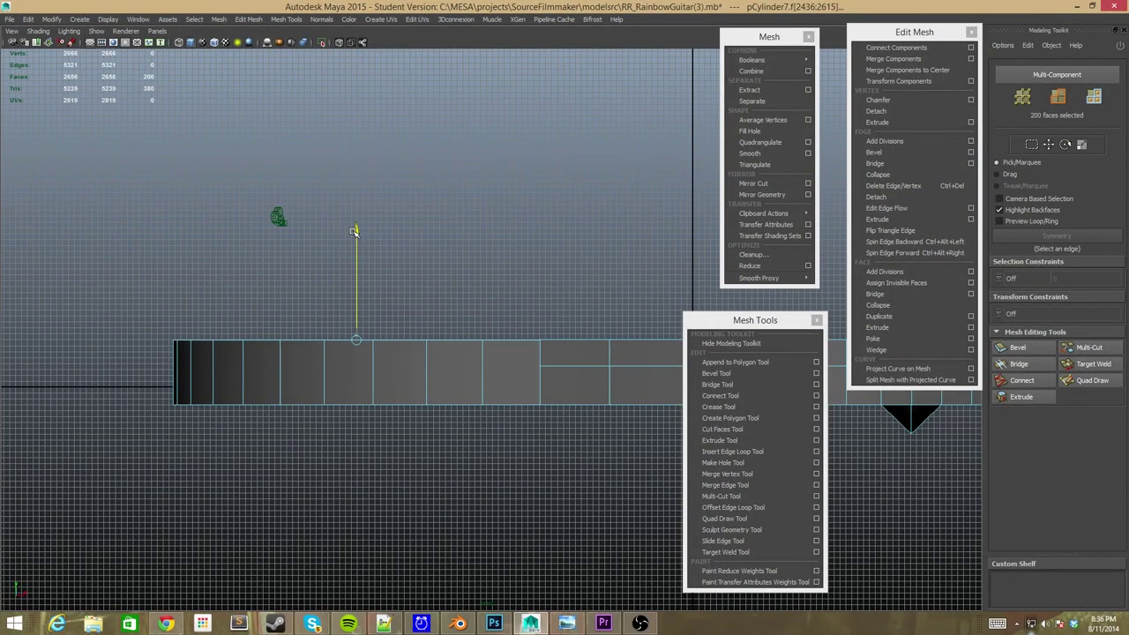
scroll(354, 231, up, 5)
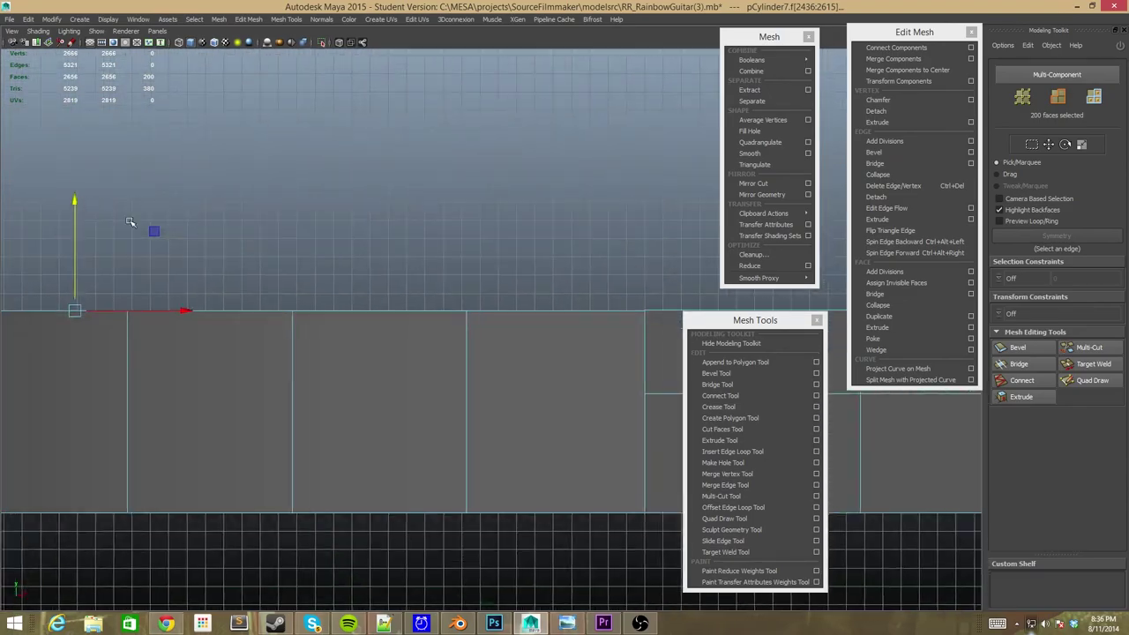
Back in perspective, box-select part of the round cap, then change to the top view
key(space)
key(space)
scroll(571, 229, up, 5)
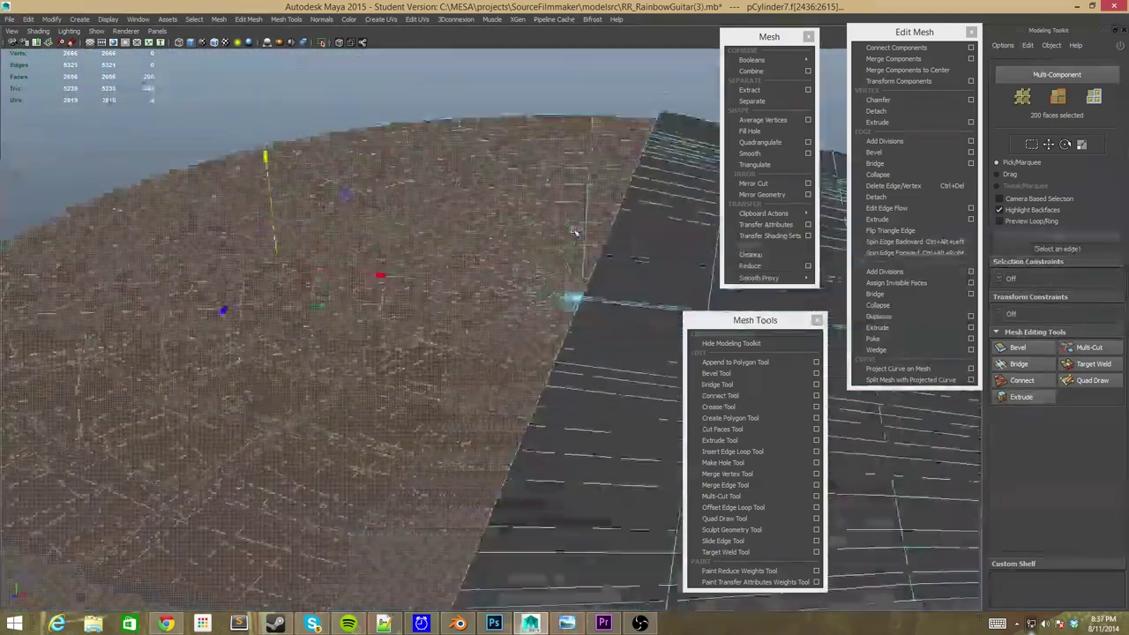
scroll(572, 228, up, 3)
scroll(572, 228, down, 8)
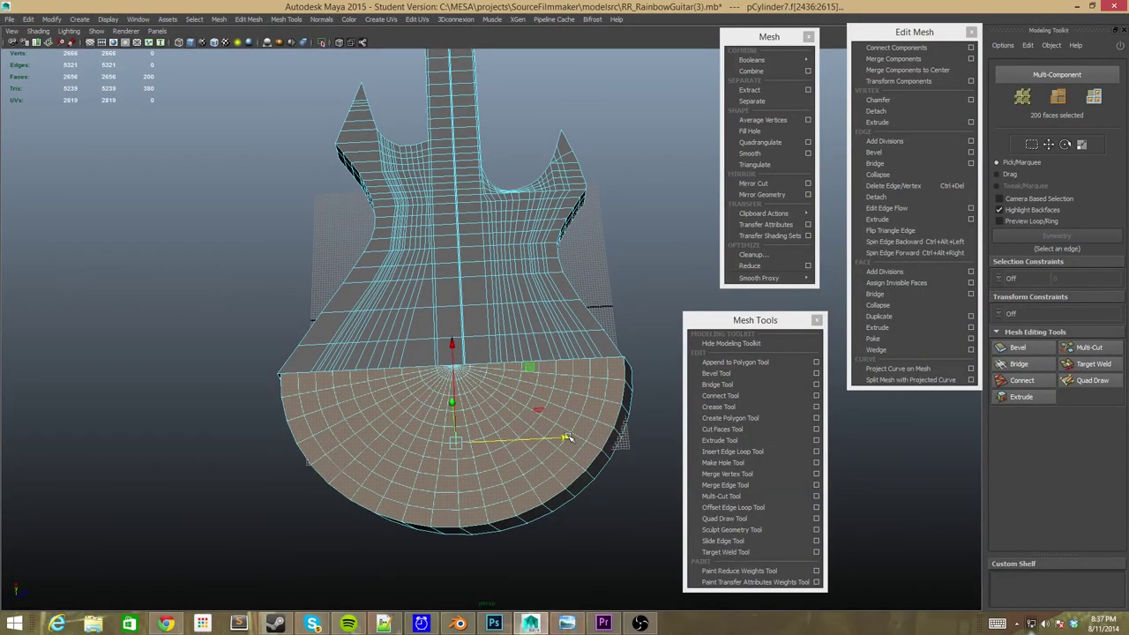
drag(266, 402, 412, 484)
key(space)
key(space)
Select the half-disc cap faces and slide them left and down onto the body outline
scroll(265, 176, down, 3)
drag(243, 130, 283, 249)
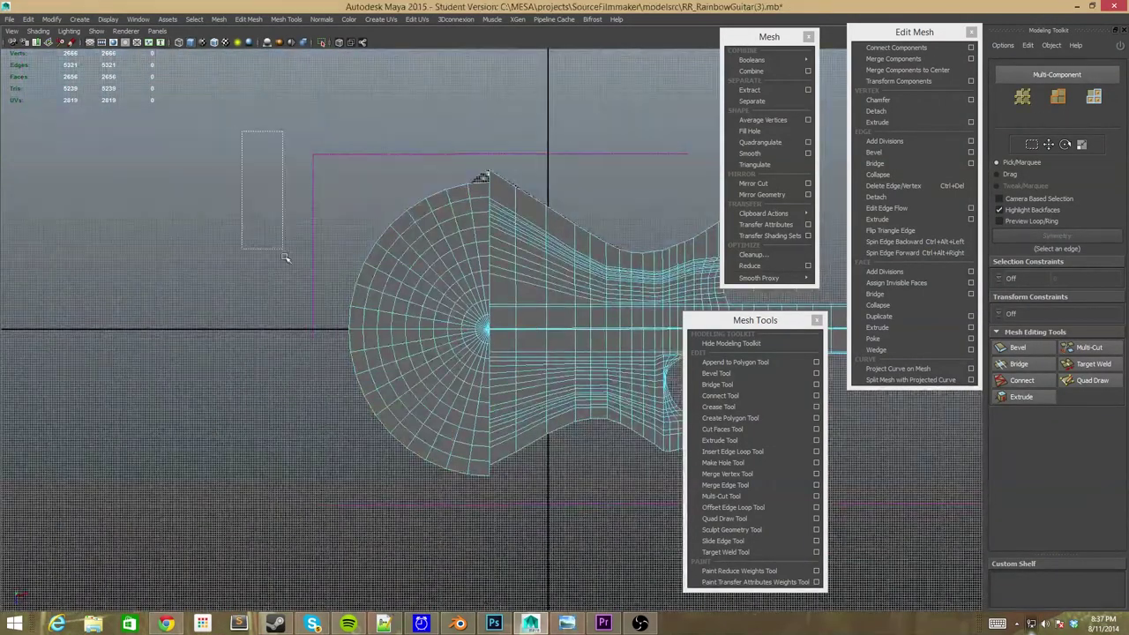
mouse_move(498, 329)
mouse_down()
mouse_move(464, 324)
mouse_move(546, 328)
mouse_up()
scroll(282, 434, down, 3)
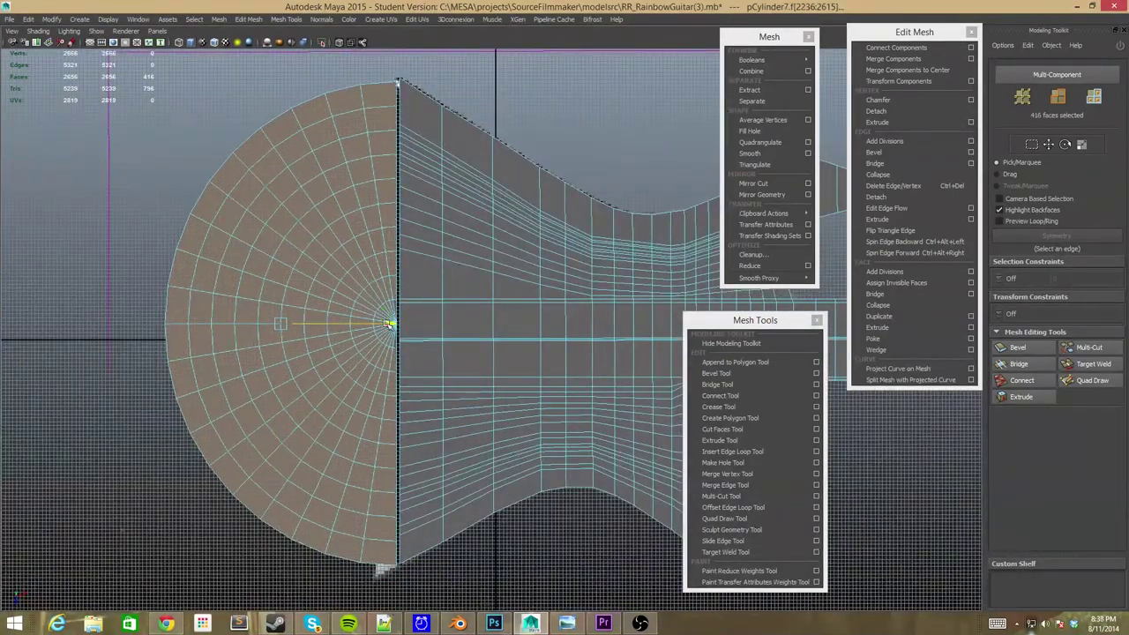
drag(389, 325, 284, 430)
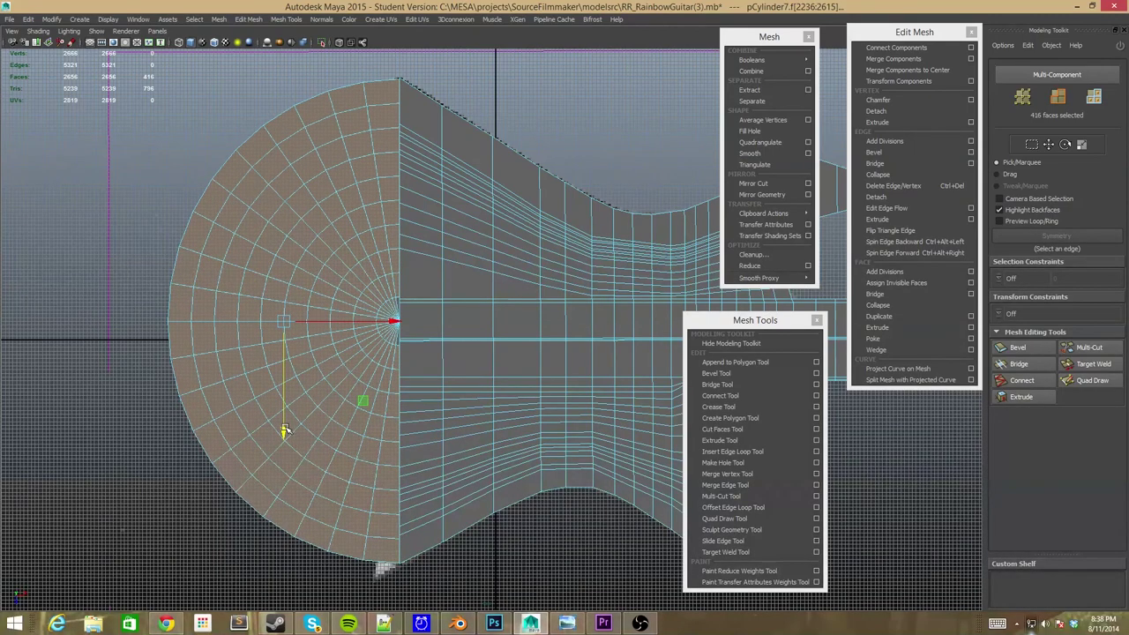
Orbit to a low side angle to check the cap's alignment
scroll(379, 291, up, 5)
scroll(304, 97, down, 3)
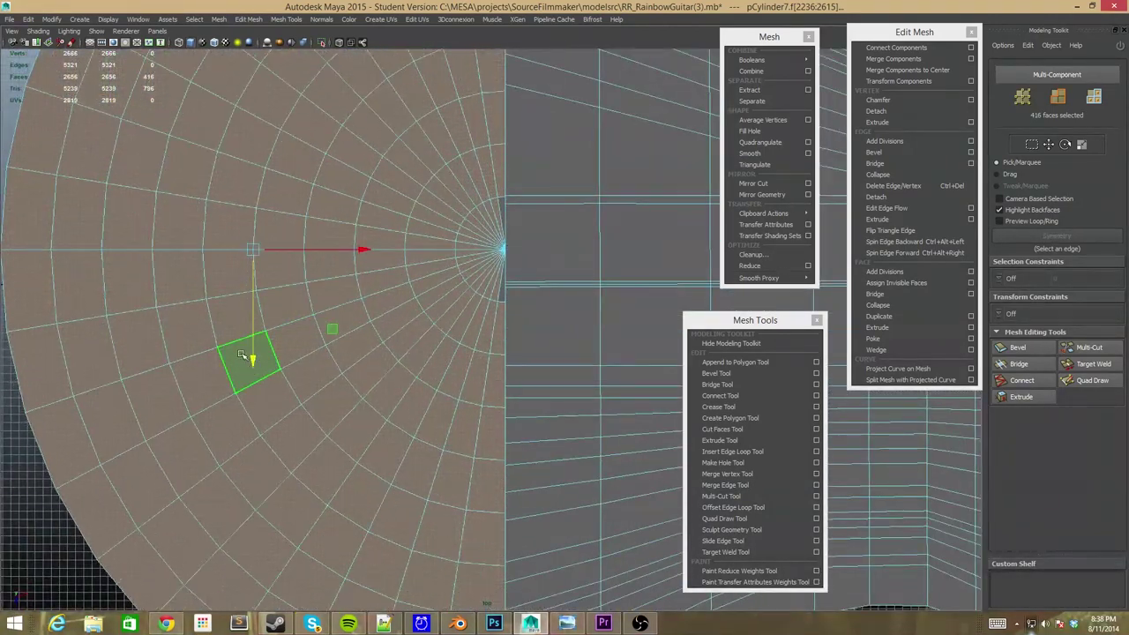
scroll(397, 318, down, 5)
mouse_move(397, 318)
alt+mouse_down()
mouse_move(564, 229)
mouse_move(573, 212)
mouse_move(461, 229)
mouse_move(479, 264)
mouse_move(454, 358)
mouse_move(644, 194)
mouse_move(706, 204)
mouse_move(585, 315)
mouse_move(494, 323)
mouse_move(485, 302)
mouse_move(26, 307)
alt+mouse_up()
scroll(590, 216, up, 5)
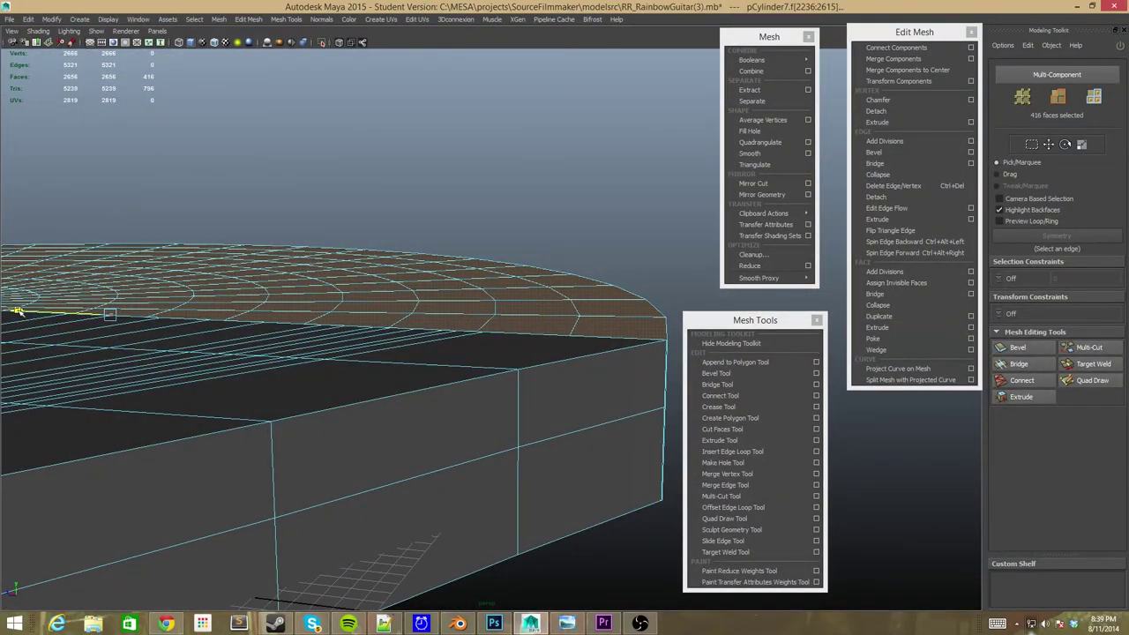
Weld the cap's rim vertices to the body with Merge Components to Center
alt+drag(109, 315, 209, 396)
right_drag(377, 365, 380, 327)
click(537, 462)
click(368, 392)
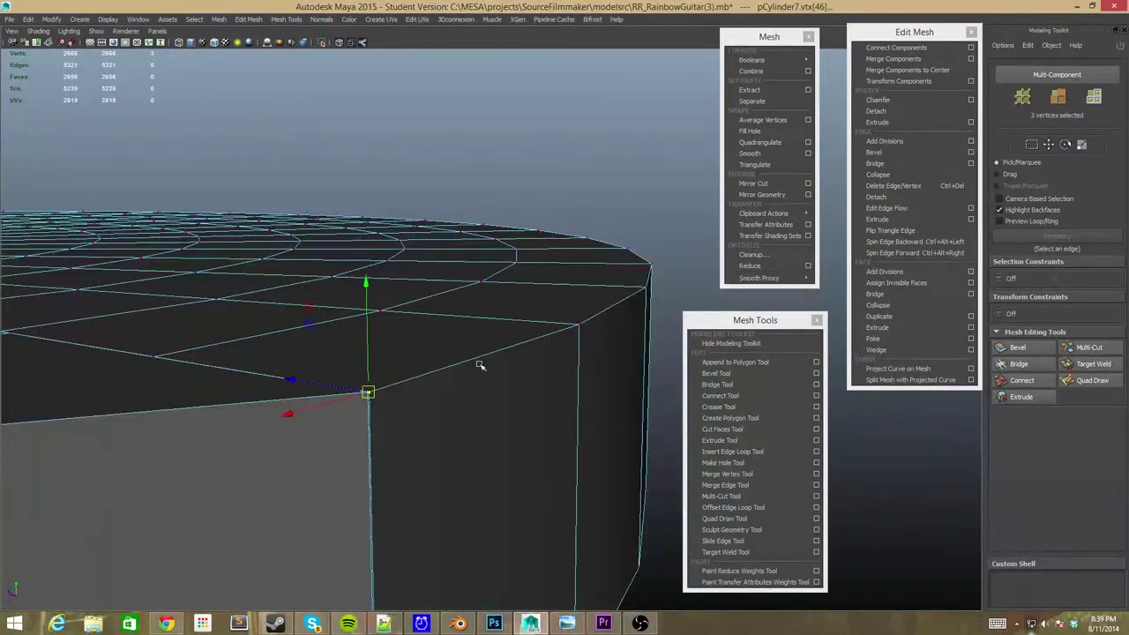
key(f)
click(923, 72)
scroll(353, 265, down, 5)
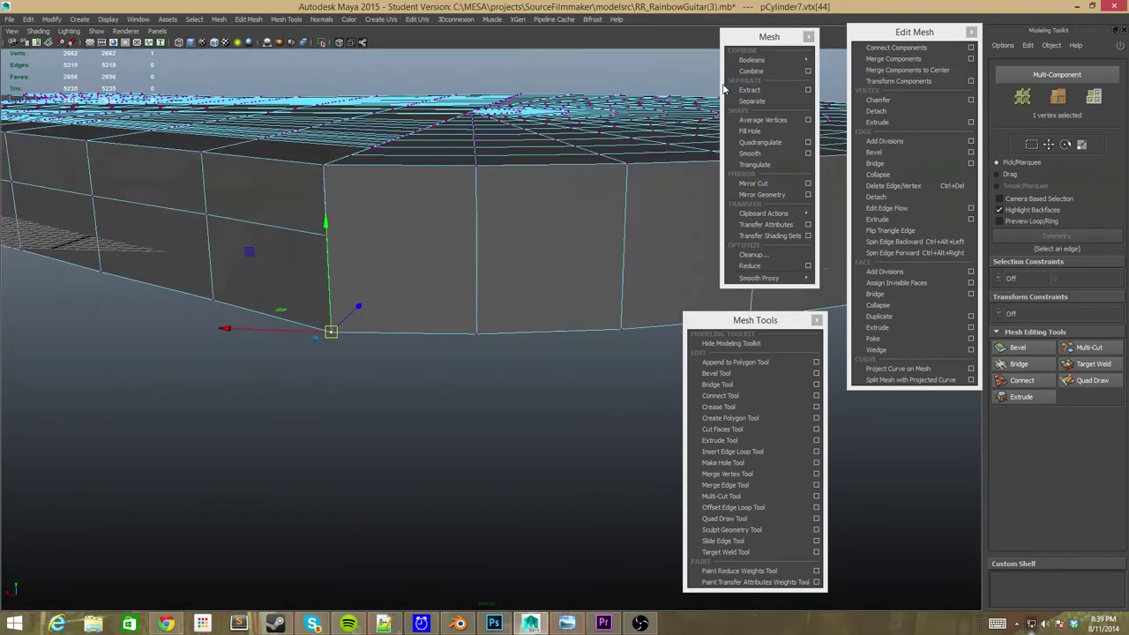
Insert an edge loop around the cap's side wall
alt+drag(353, 265, 397, 335)
click(732, 451)
click(309, 379)
key(w)
Merge three clusters of three stray vertices, each to its centre
scroll(308, 380, up, 3)
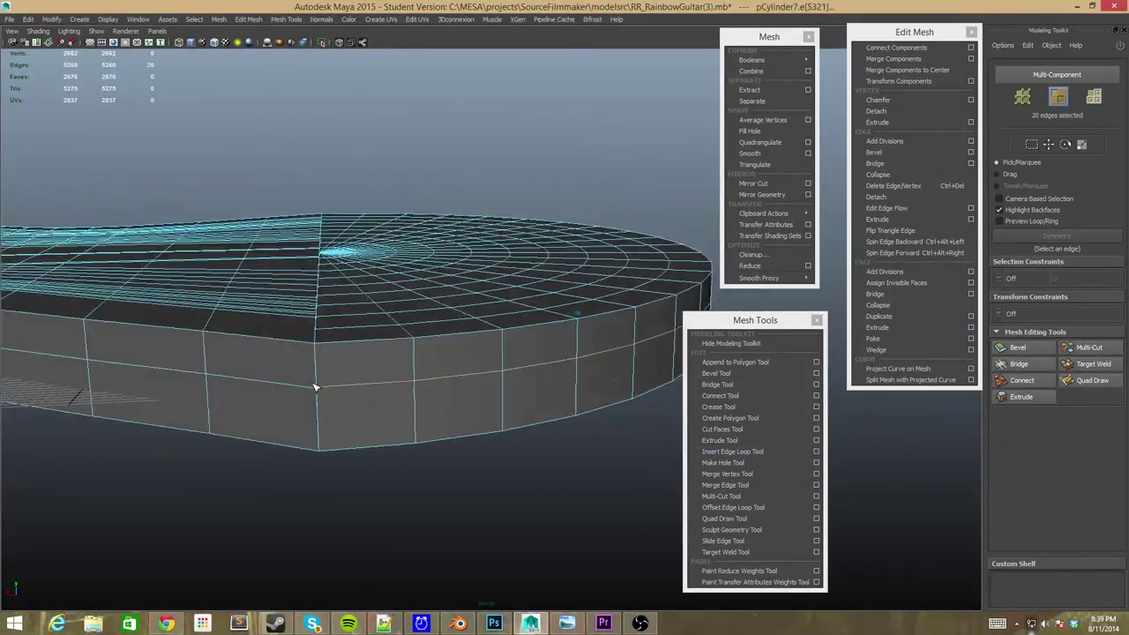
scroll(478, 303, up, 3)
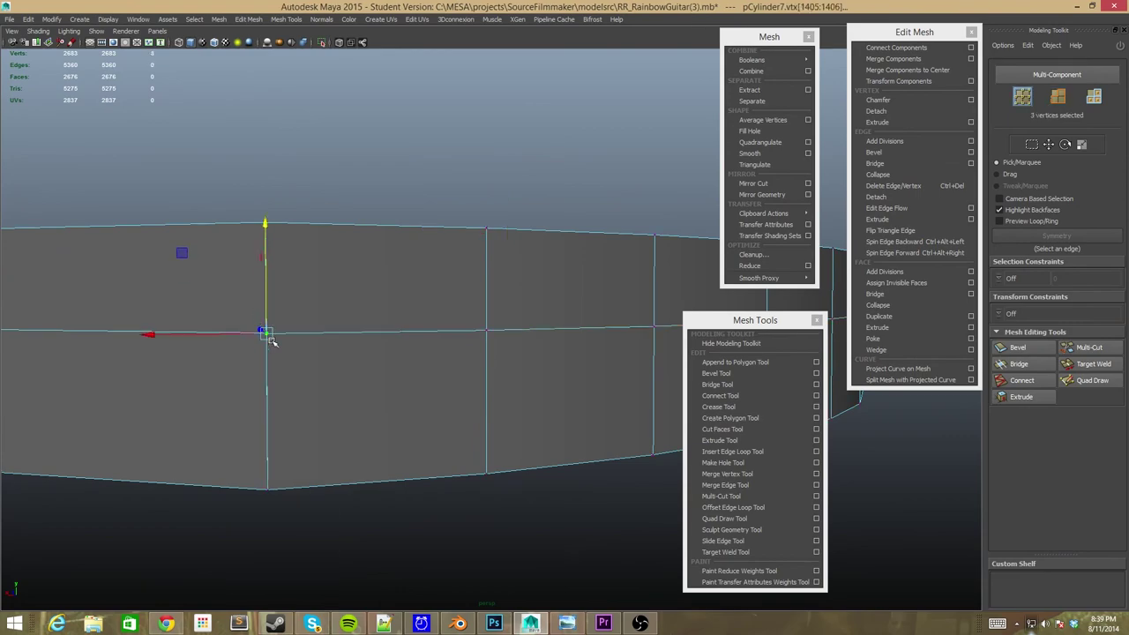
click(907, 69)
mouse_move(441, 309)
alt+mouse_down()
mouse_move(581, 298)
mouse_move(461, 390)
alt+mouse_up()
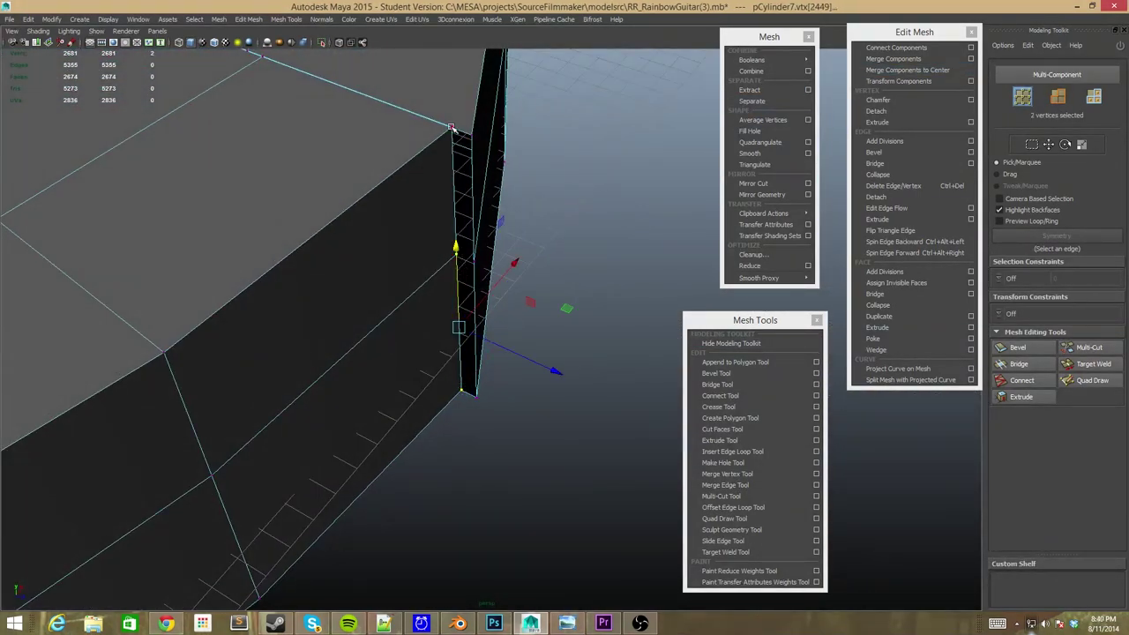
scroll(574, 321, up, 3)
alt+drag(573, 321, 457, 174)
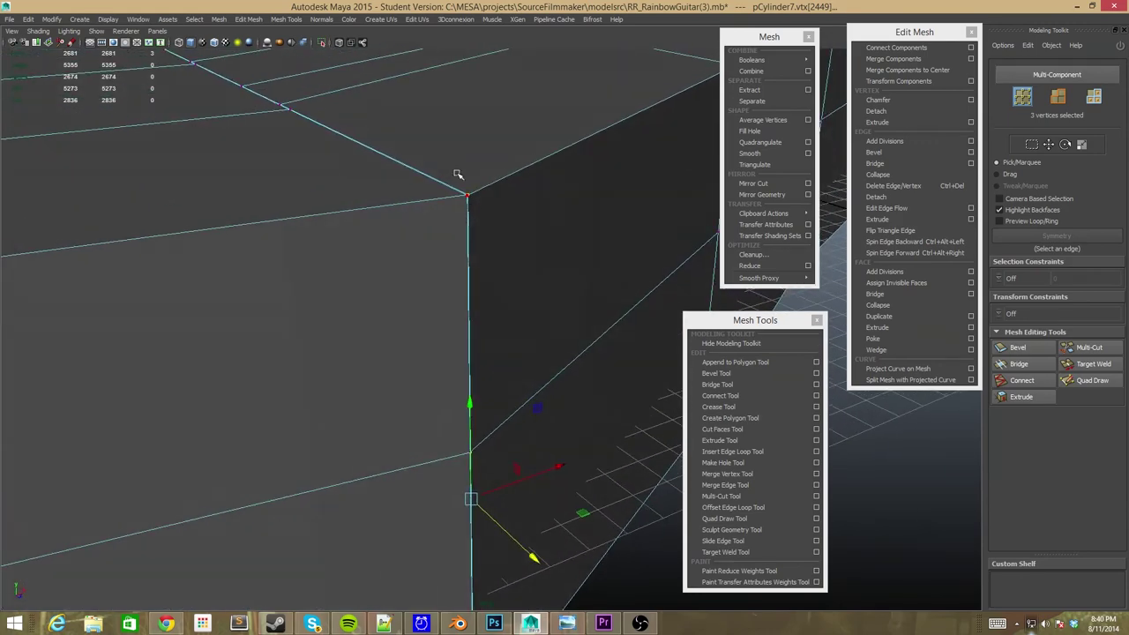
click(908, 70)
alt+drag(487, 353, 487, 457)
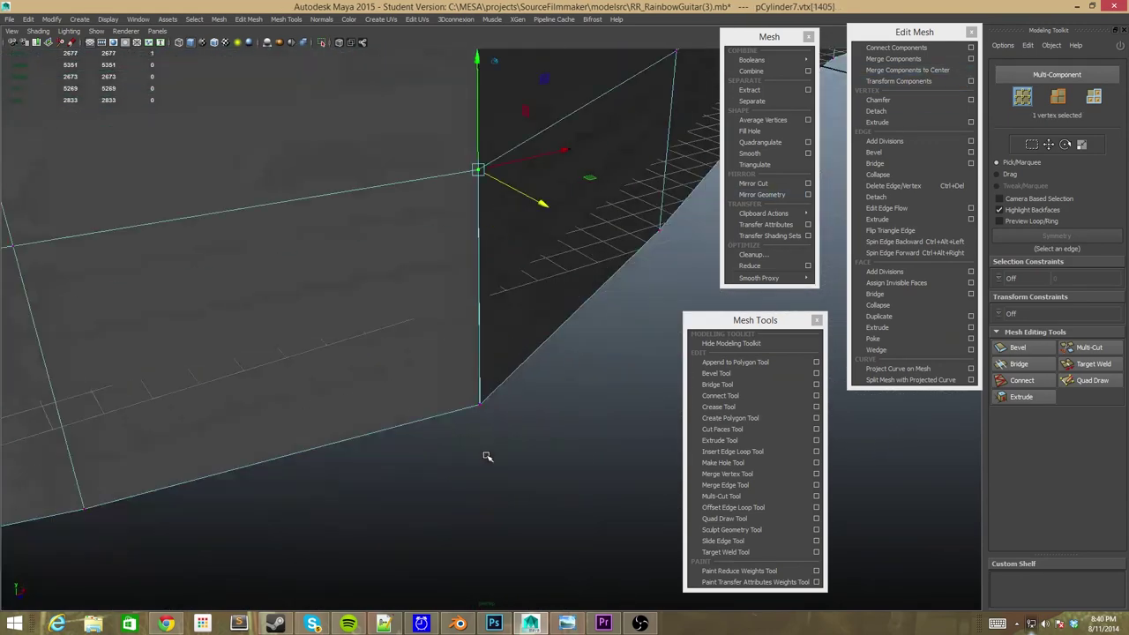
click(951, 73)
mouse_move(580, 177)
alt+mouse_down()
mouse_move(385, 274)
mouse_move(424, 206)
mouse_move(479, 414)
mouse_move(385, 379)
alt+mouse_up()
scroll(388, 269, down, 5)
key(F10)
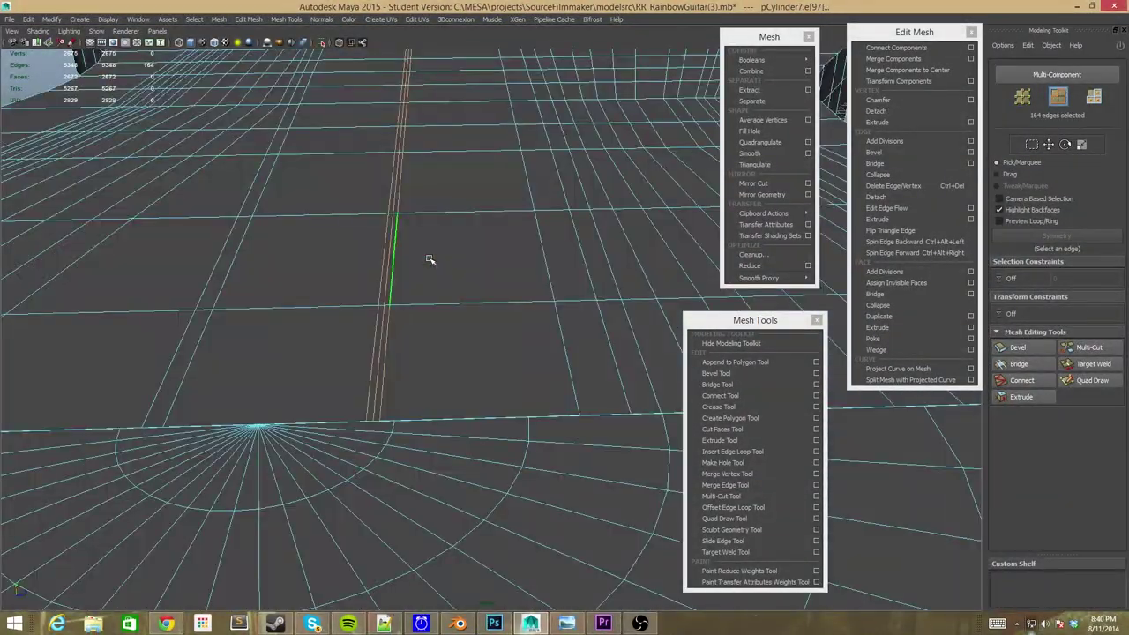
Frame the guitar in a single maximized view, zoomed in on the neck's centre edges
key(f)
key(space)
key(space)
scroll(491, 232, down, 5)
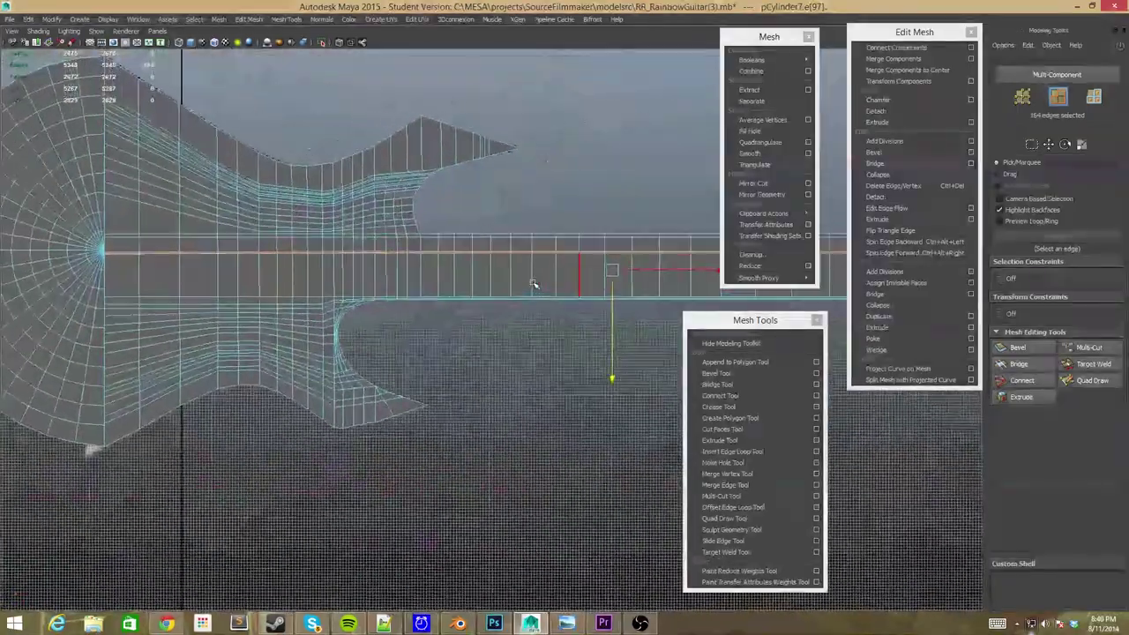
mouse_move(756, 321)
mouse_down()
mouse_move(1053, 194)
mouse_move(1062, 328)
mouse_up()
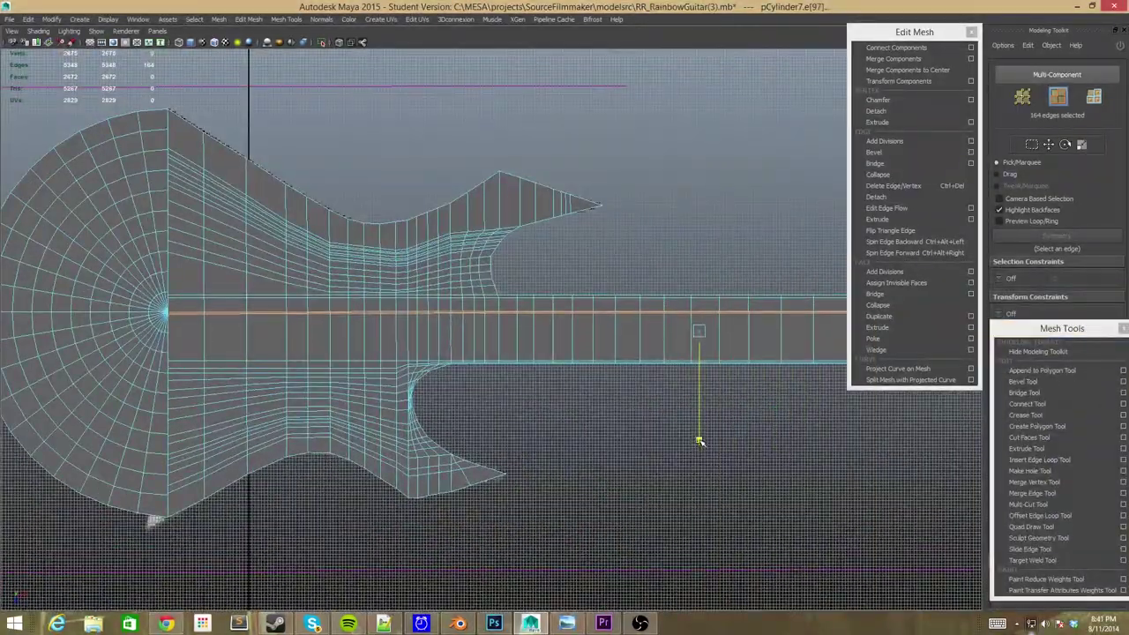
alt+drag(316, 51, 830, 422)
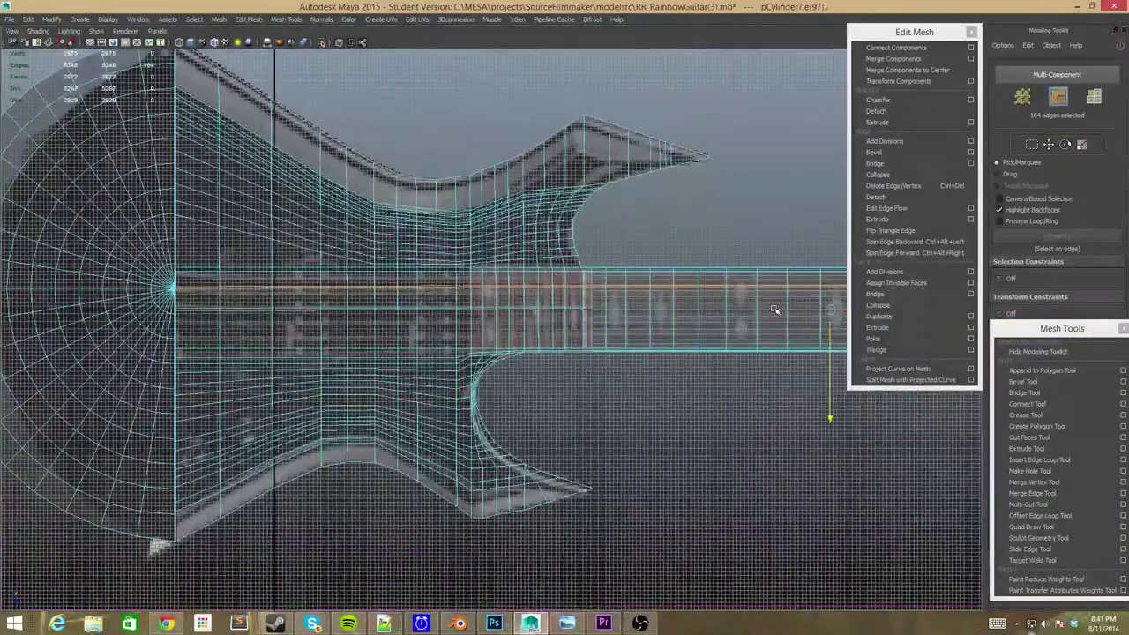
scroll(774, 310, up, 10)
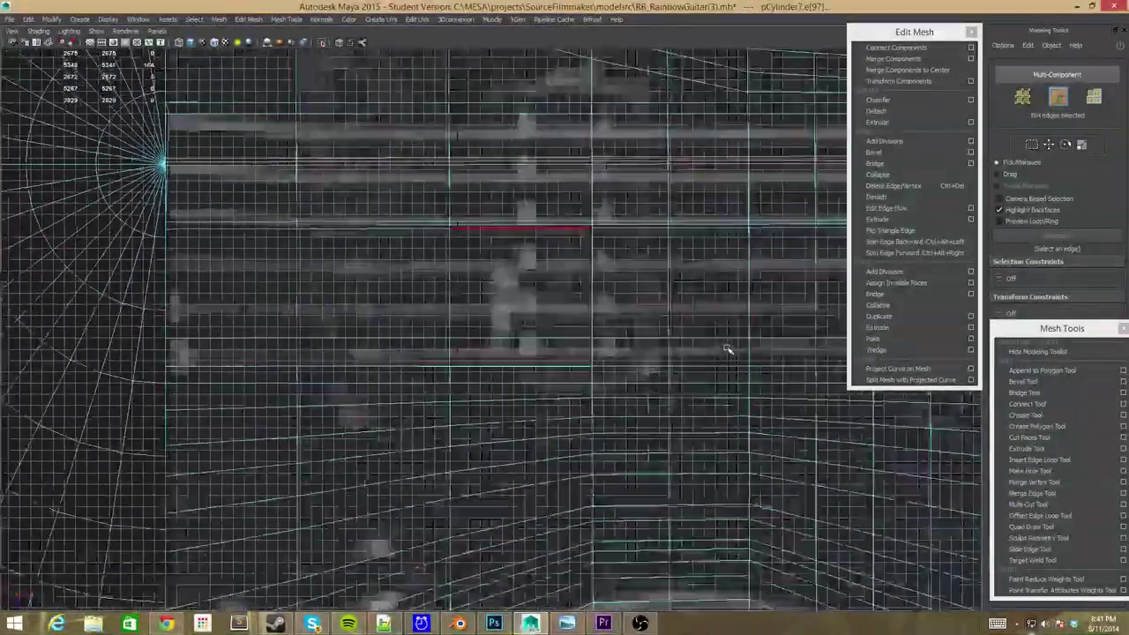
scroll(726, 349, down, 5)
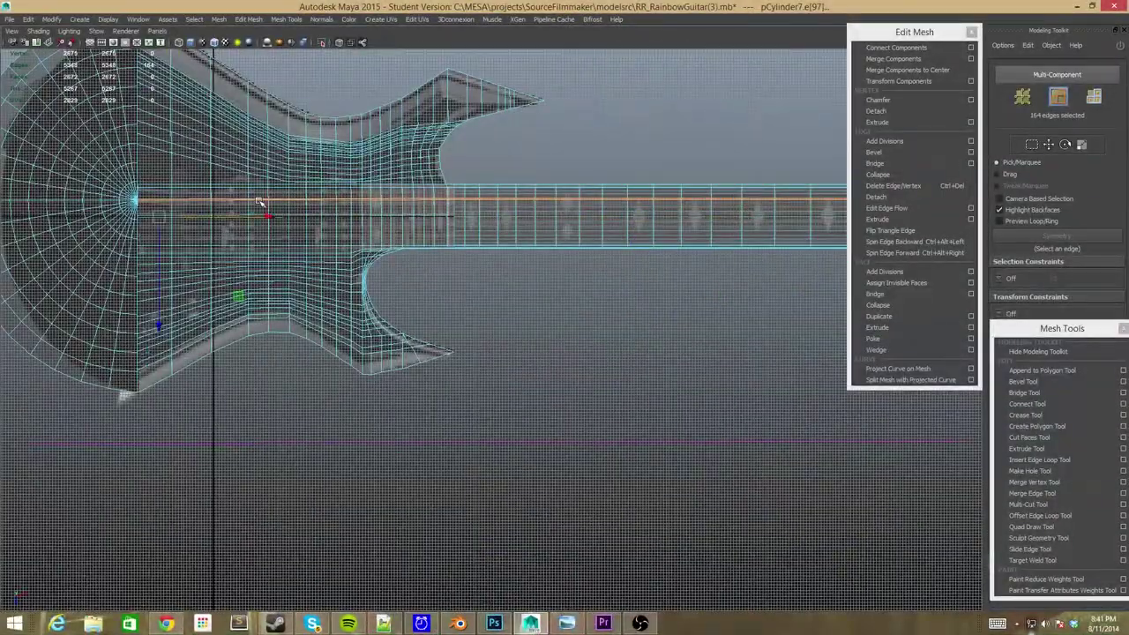
alt+right_drag(260, 203, 412, 385)
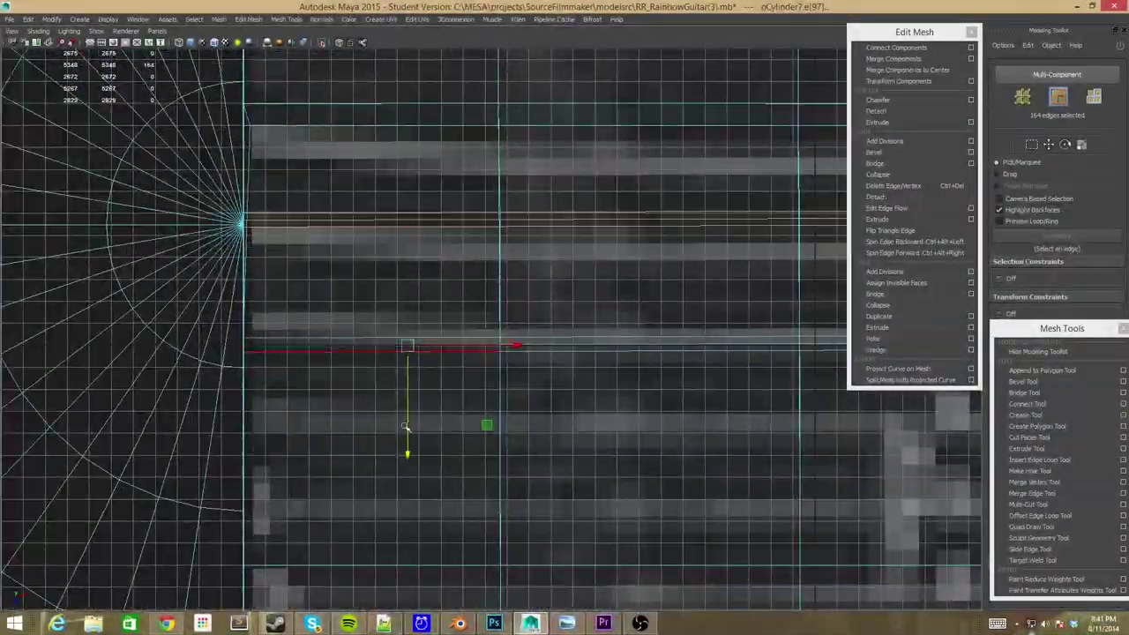
Move the selected centre edge line slightly down to match the reference picture
drag(405, 427, 410, 479)
scroll(429, 373, down, 3)
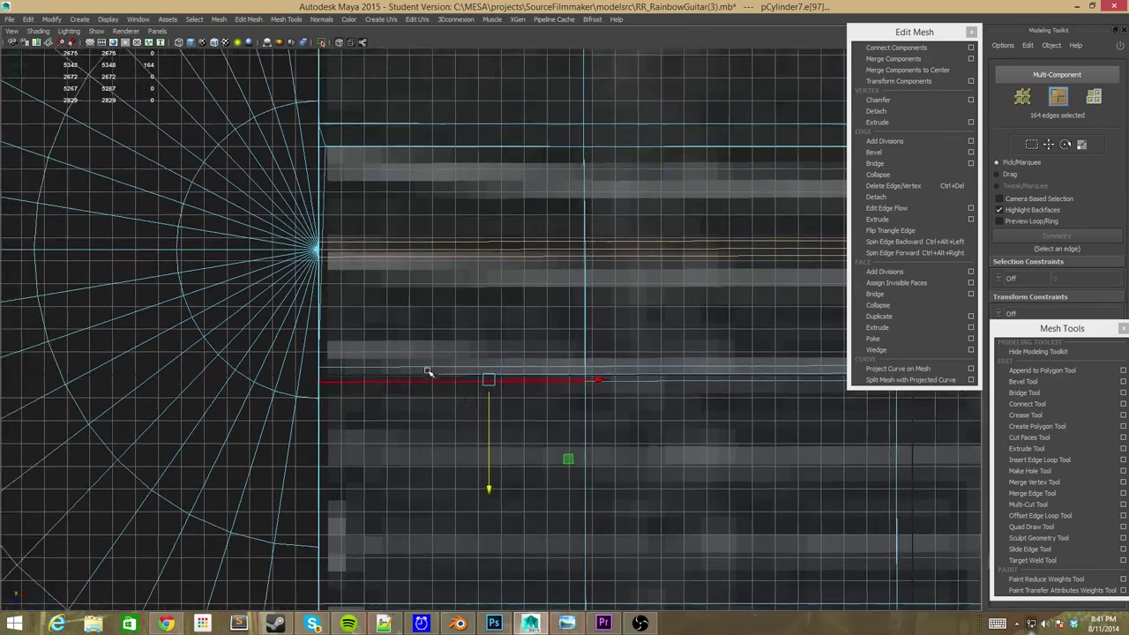
scroll(429, 373, down, 3)
scroll(429, 373, down, 3)
key(space)
key(space)
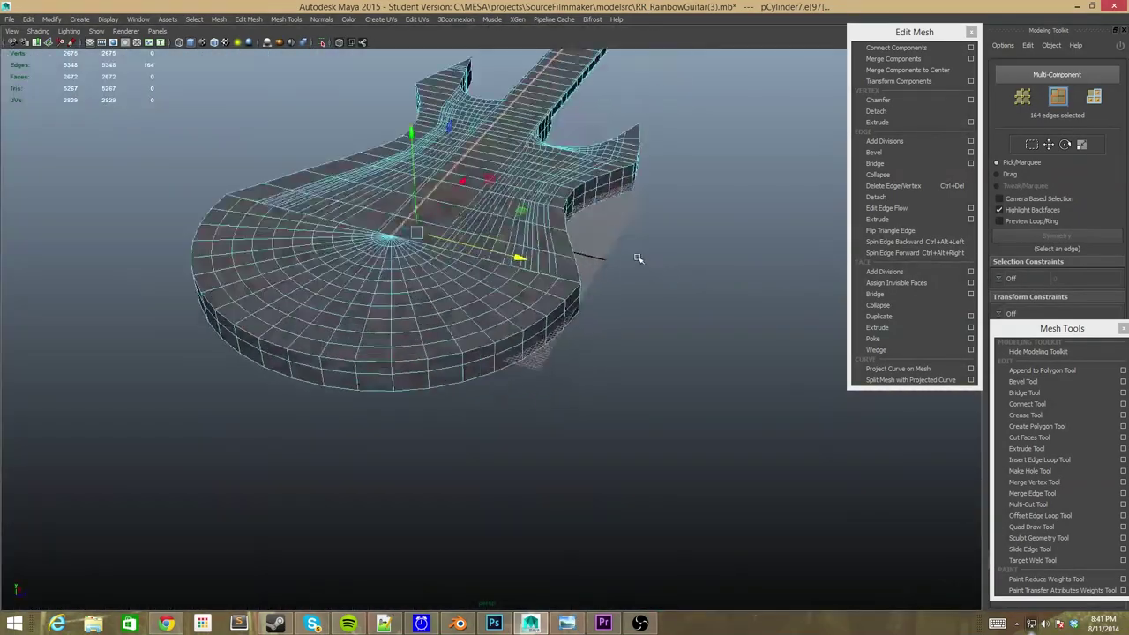
scroll(635, 247, up, 3)
scroll(630, 227, up, 3)
scroll(632, 213, up, 2)
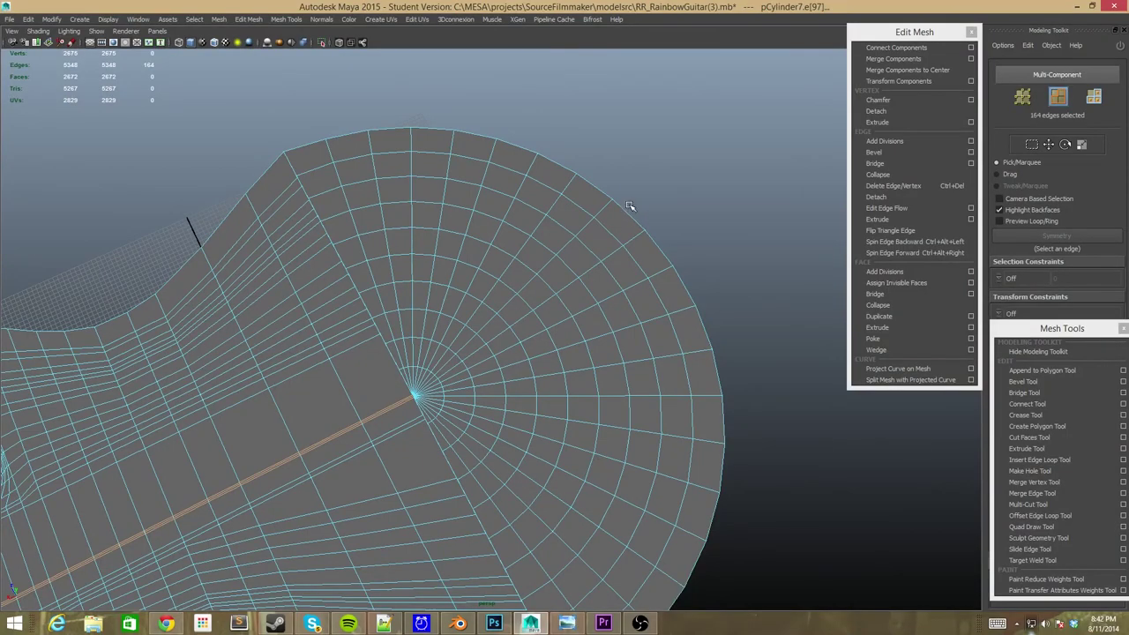
Orbit around the cap's disc to locate the stray vertices at the fan centre
alt+drag(630, 207, 587, 220)
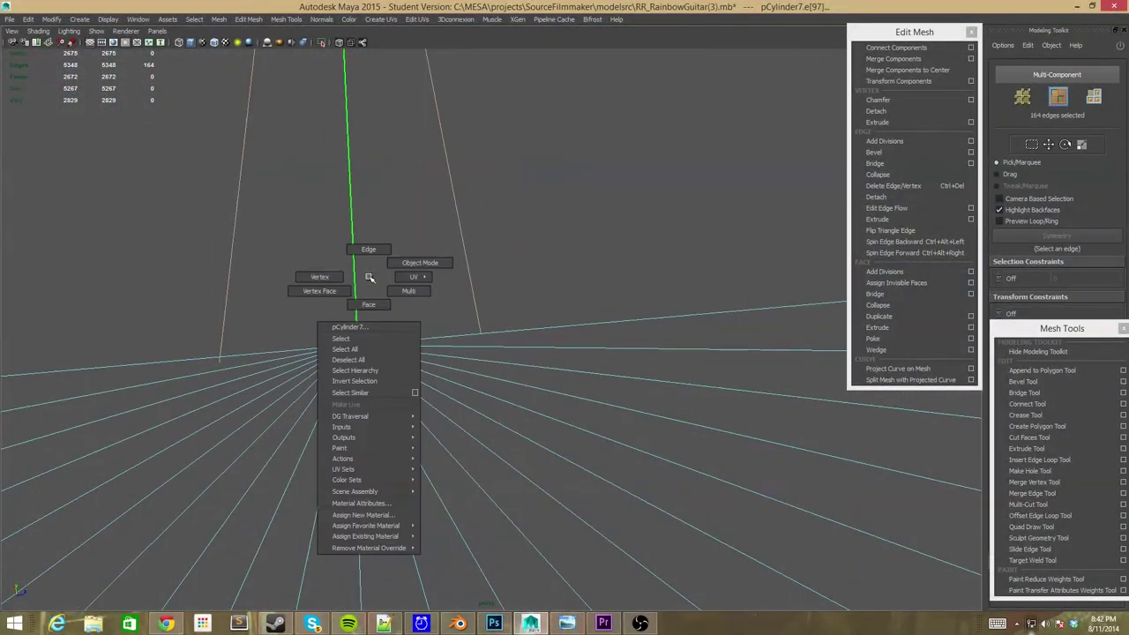
mouse_move(494, 238)
alt+mouse_down()
mouse_move(516, 297)
mouse_move(524, 282)
alt+mouse_up()
scroll(524, 282, down, 3)
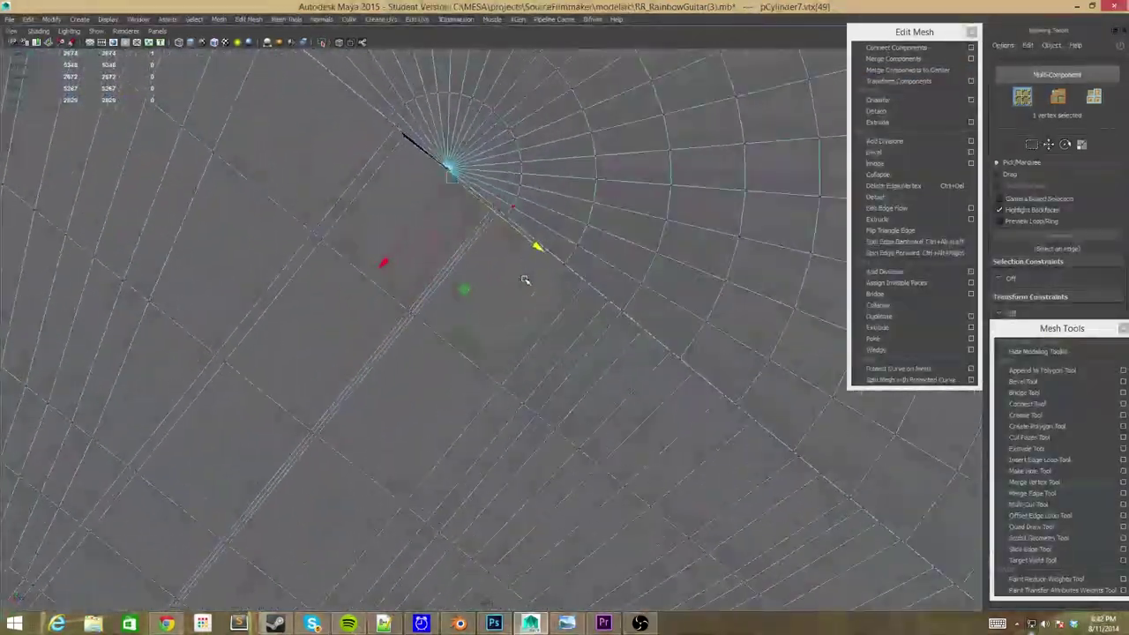
right_drag(442, 256, 449, 231)
mouse_move(389, 360)
alt+mouse_down()
mouse_move(497, 524)
mouse_move(459, 503)
mouse_move(425, 569)
alt+mouse_up()
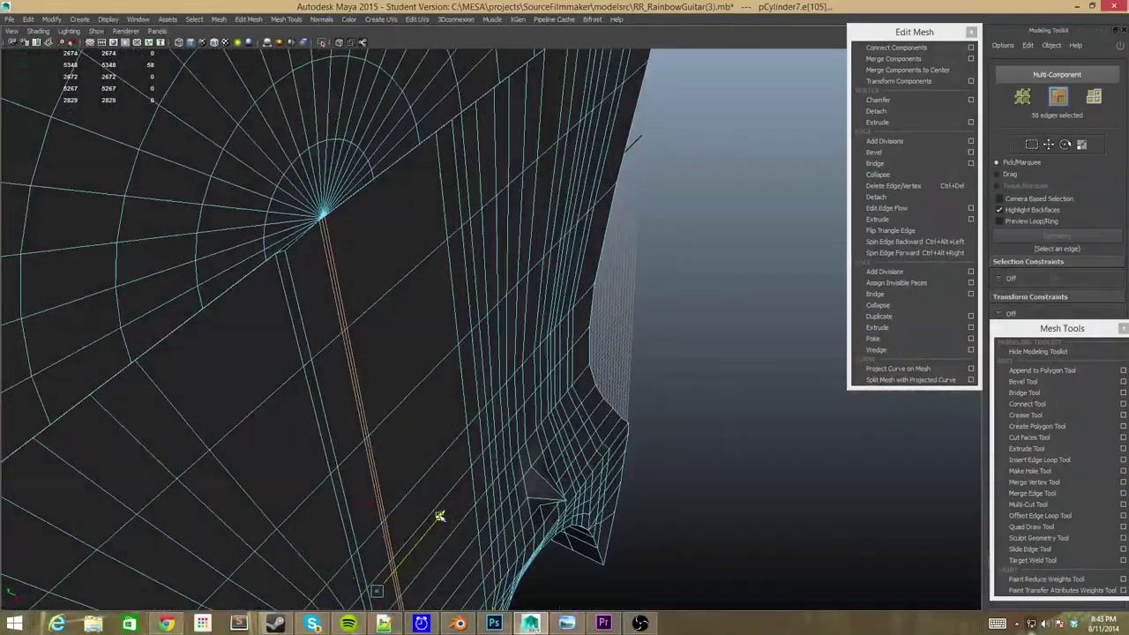
alt+drag(440, 516, 441, 516)
key(space)
key(space)
alt+middle_drag(739, 266, 487, 196)
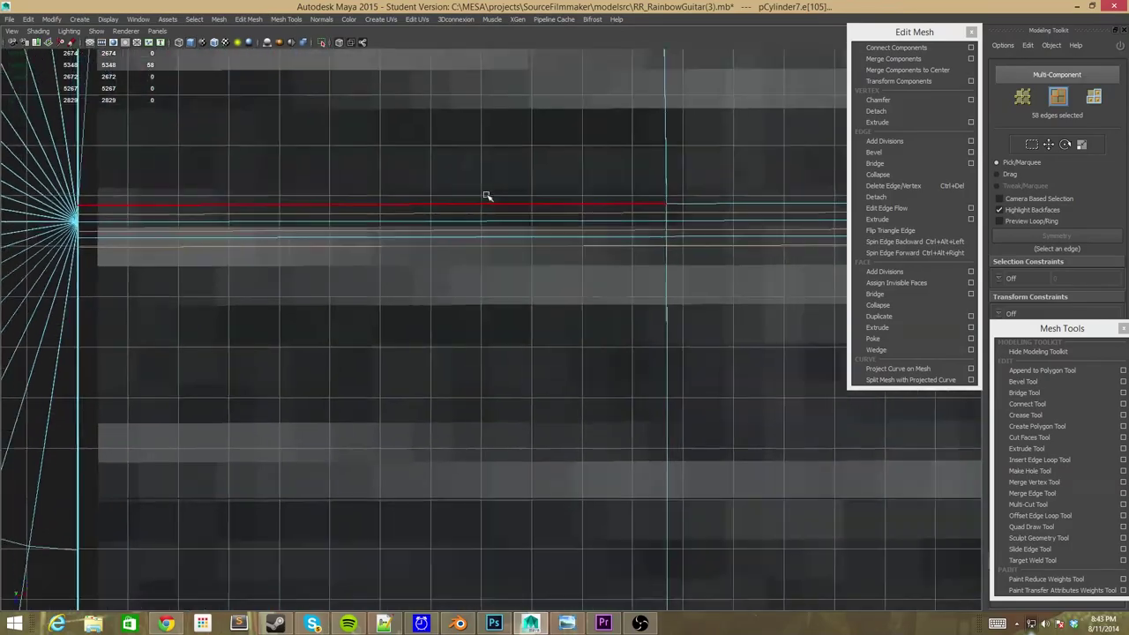
mouse_move(486, 196)
alt+mouse_down()
mouse_move(574, 308)
mouse_move(549, 353)
mouse_move(537, 345)
mouse_move(393, 412)
alt+mouse_up()
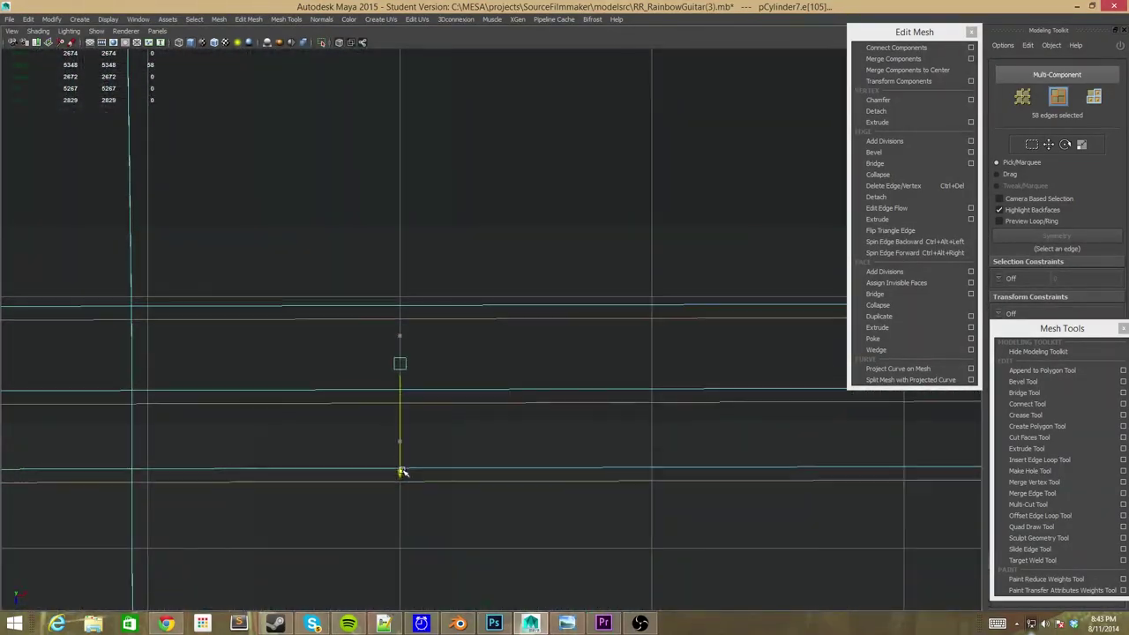
mouse_move(402, 459)
alt+mouse_down()
mouse_move(335, 336)
mouse_move(444, 335)
alt+mouse_up()
Merge the stray fan-centre vertices into a single point at their centre
right_click(435, 353)
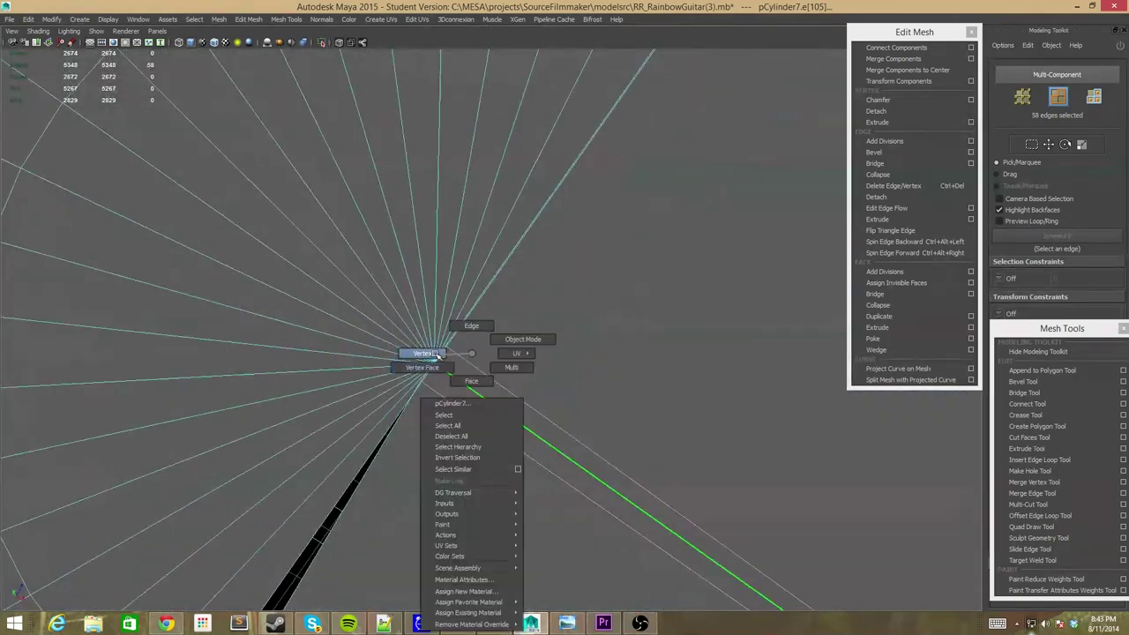
scroll(418, 286, down, 5)
scroll(412, 388, up, 5)
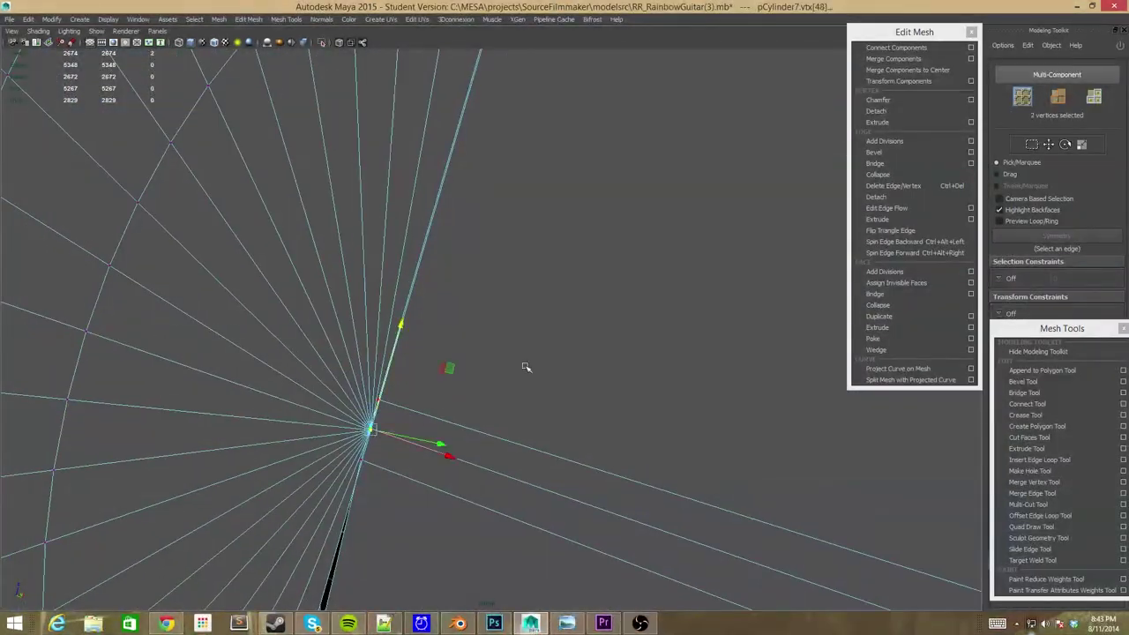
click(950, 71)
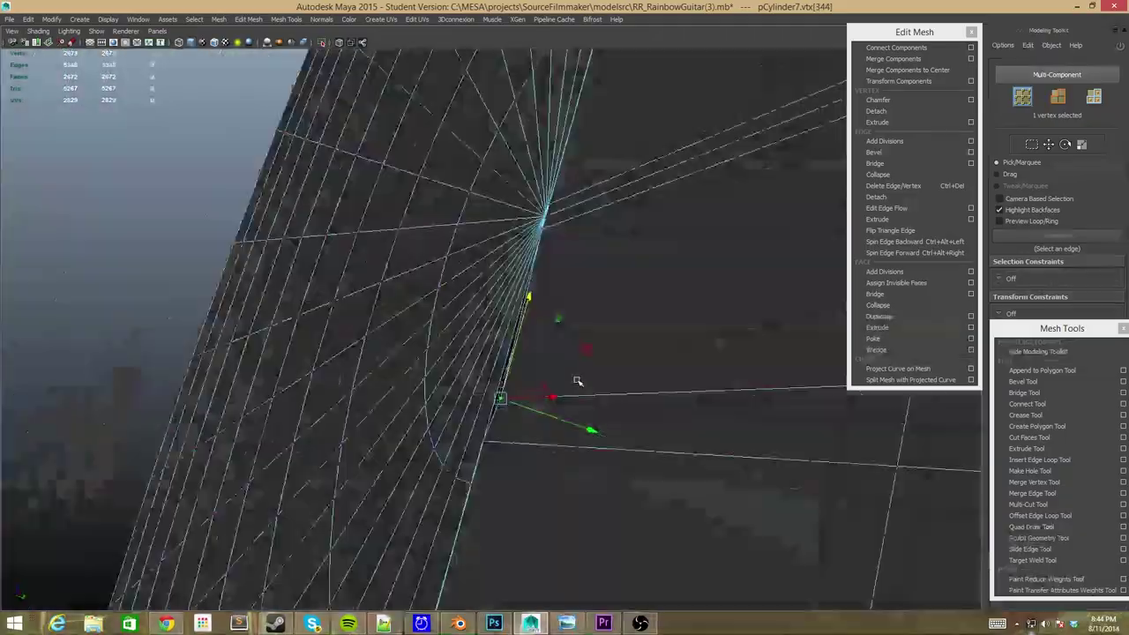
mouse_move(577, 381)
alt+mouse_down()
mouse_move(615, 302)
mouse_move(653, 277)
alt+mouse_up()
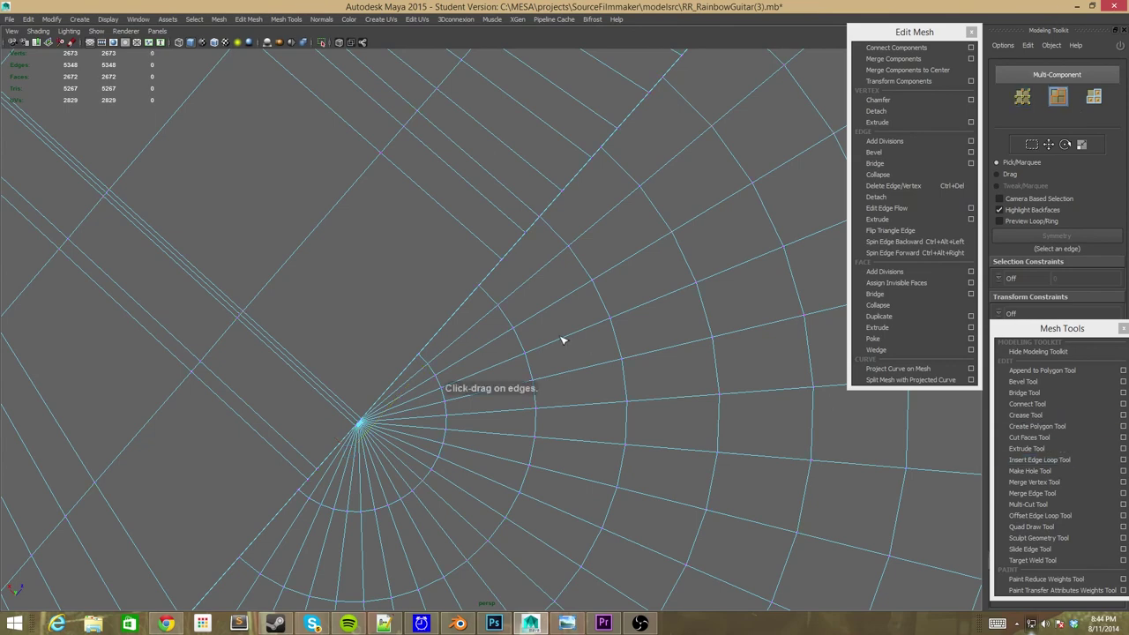
Insert two new edge loops across the lower guitar body below the cap's fan
scroll(545, 285, up, 5)
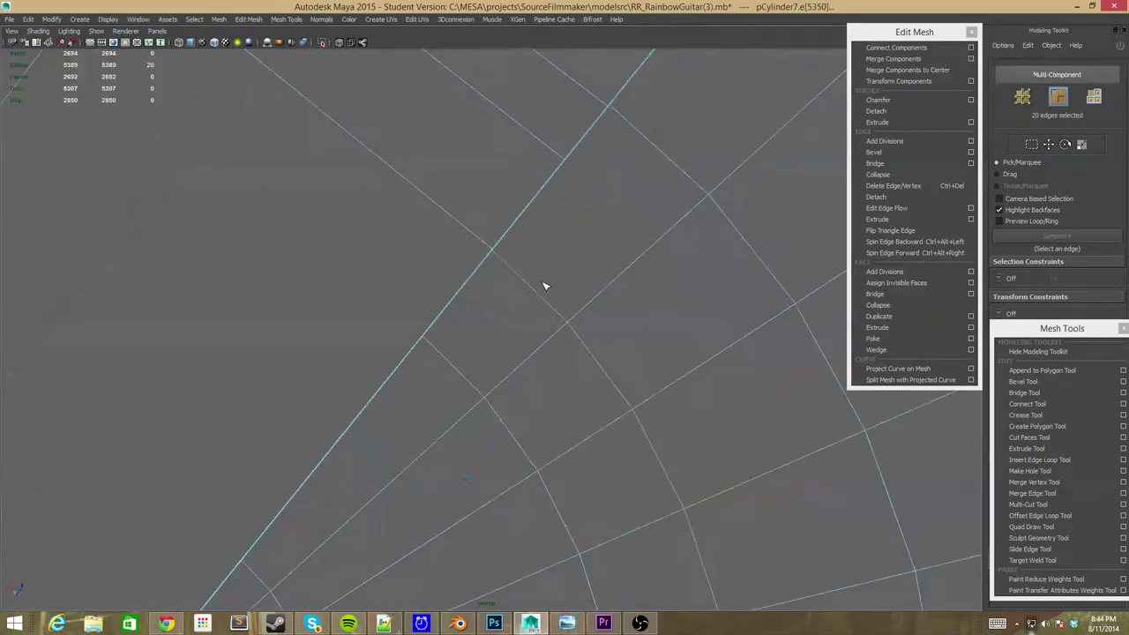
scroll(544, 286, up, 2)
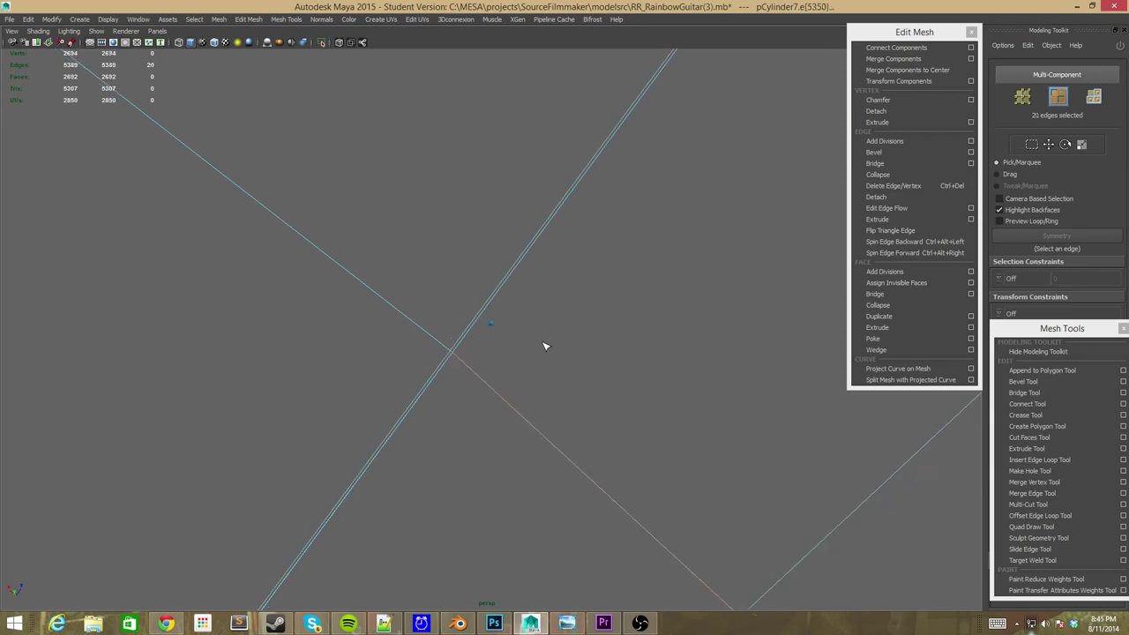
scroll(544, 346, down, 2)
scroll(544, 340, down, 2)
scroll(544, 337, down, 2)
scroll(544, 334, down, 2)
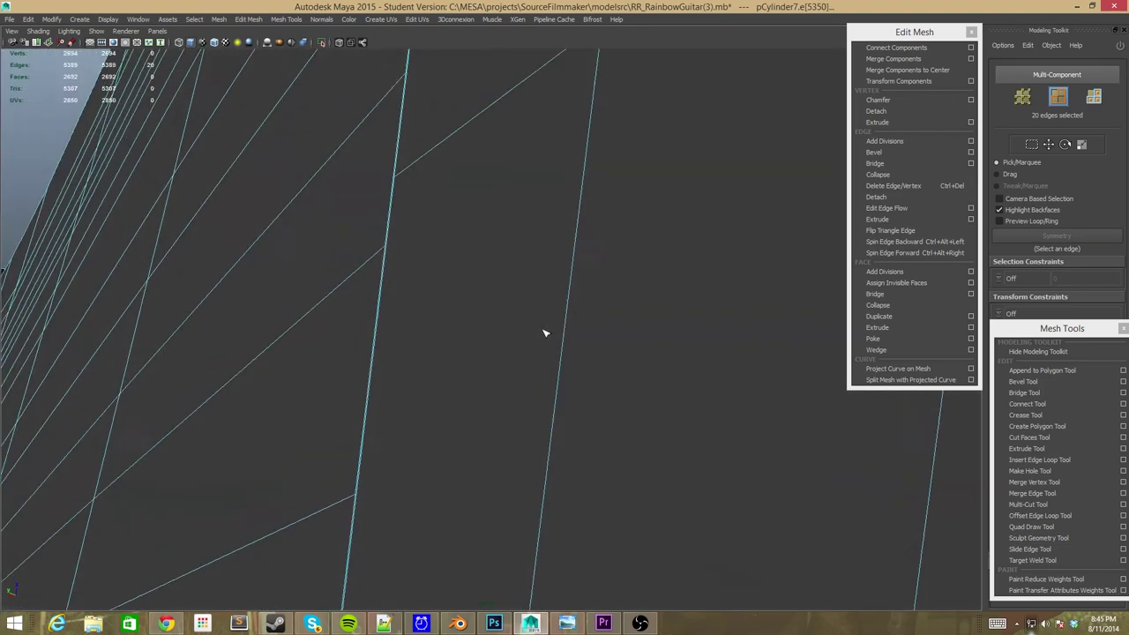
alt+drag(544, 332, 591, 411)
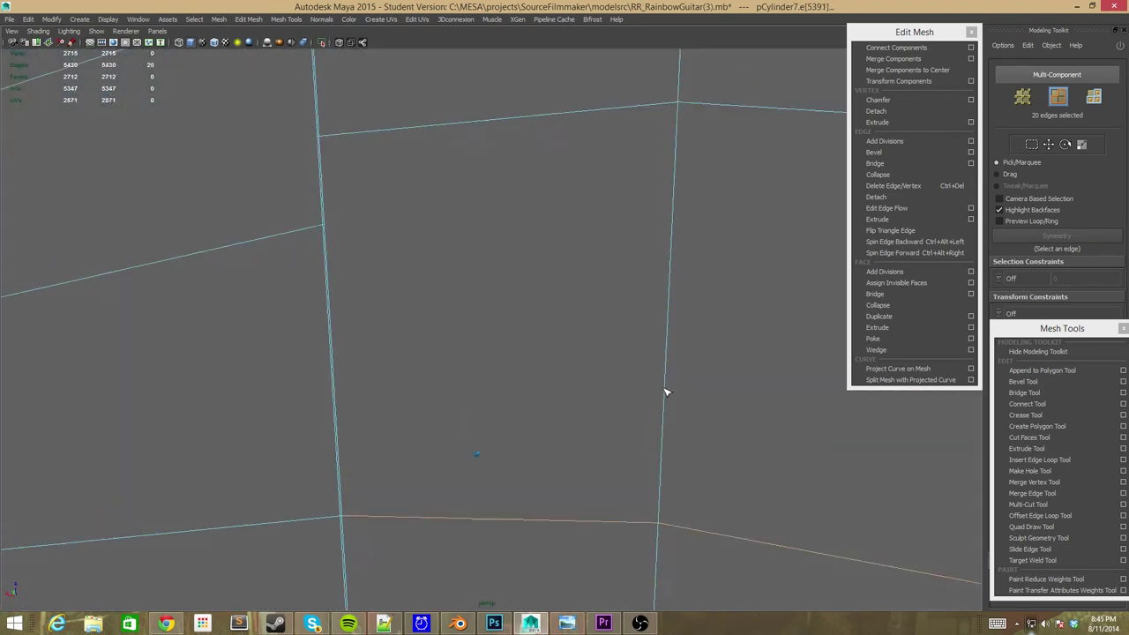
alt+drag(666, 391, 656, 386)
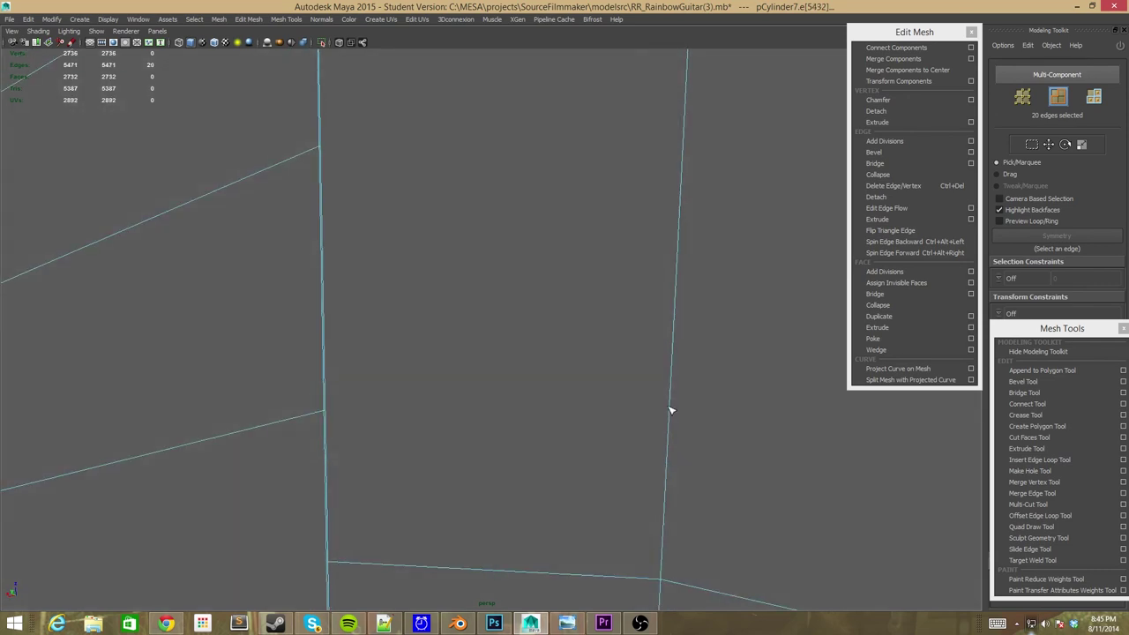
ctrl+click(670, 401)
mouse_move(667, 404)
alt+mouse_down()
mouse_move(622, 404)
mouse_move(678, 371)
alt+mouse_up()
ctrl+click(622, 375)
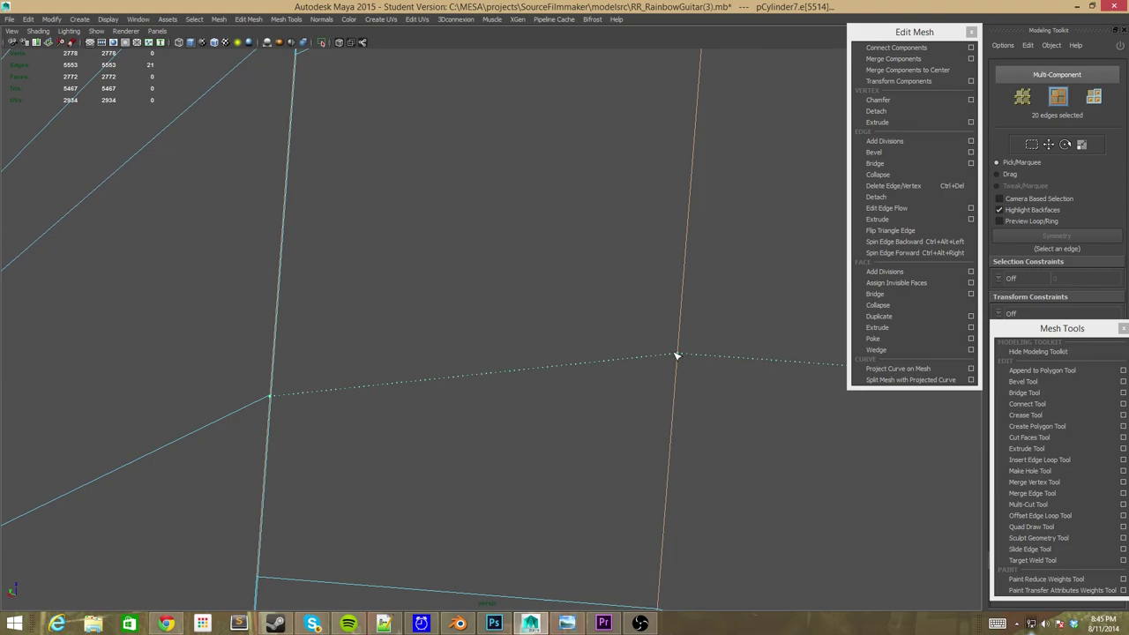
Step back through saved camera views to review the new loops
key(bracketleft)
key(bracketleft)
key(bracketleft)
key(bracketleft)
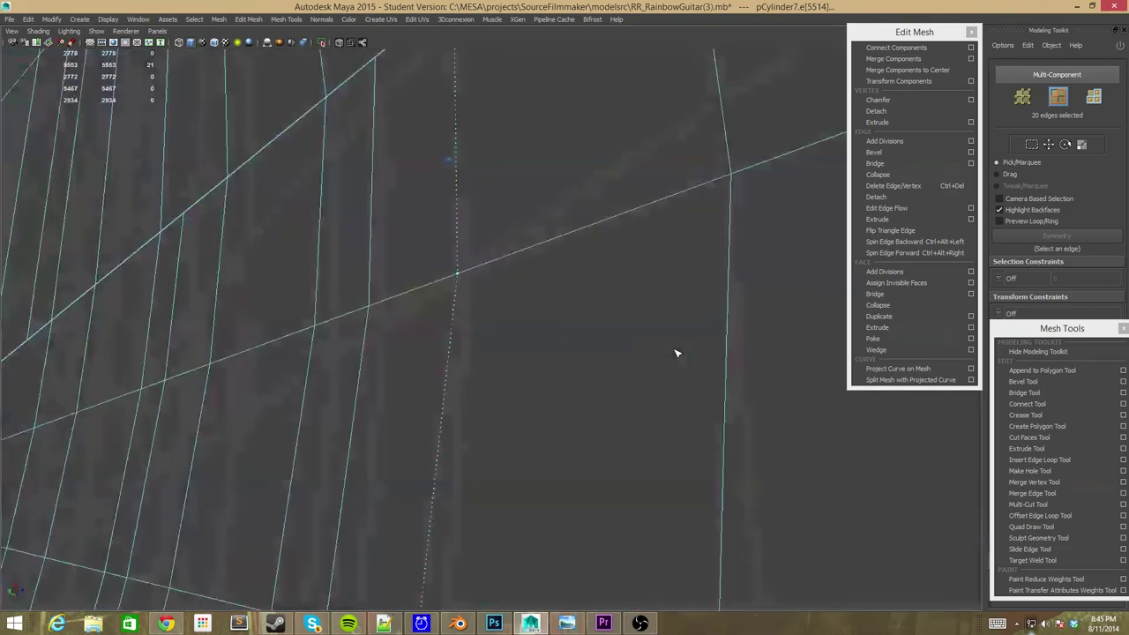
key(bracketleft)
key(bracketleft)
key(bracketleft)
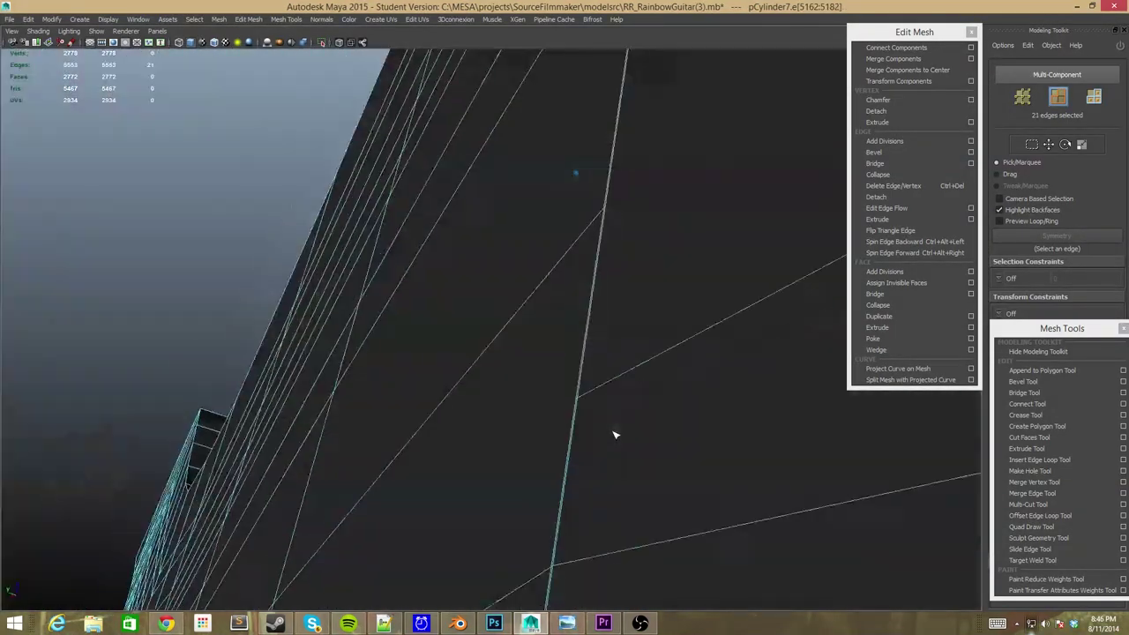
key(bracketleft)
key(bracketleft)
key(bracketleft)
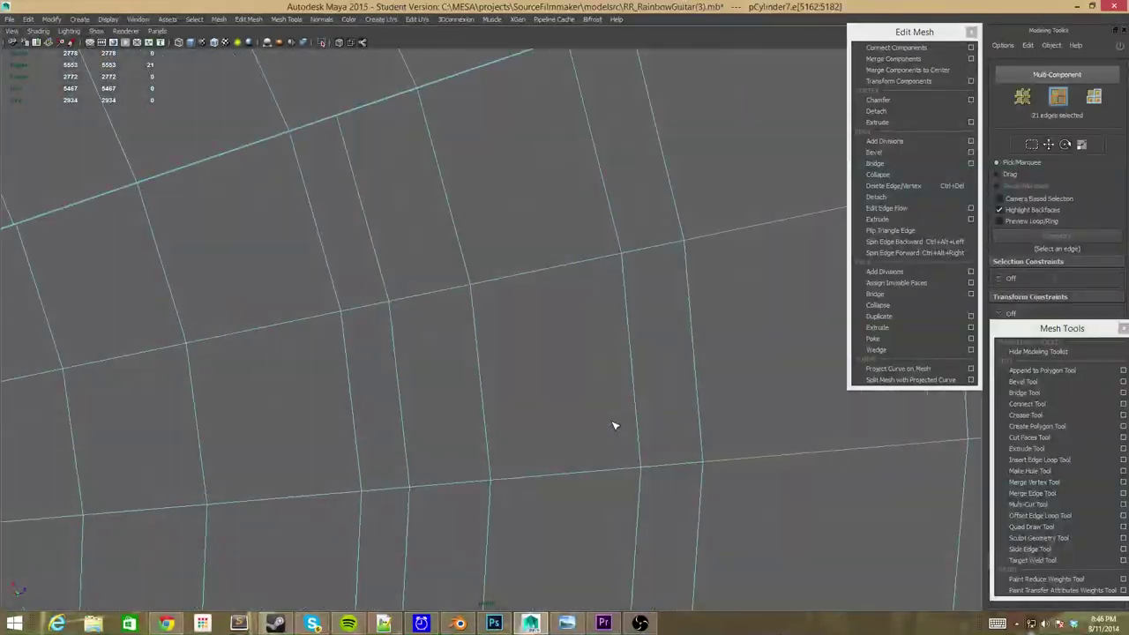
key(bracketleft)
key(bracketleft)
key(bracketleft)
key(bracketleft)
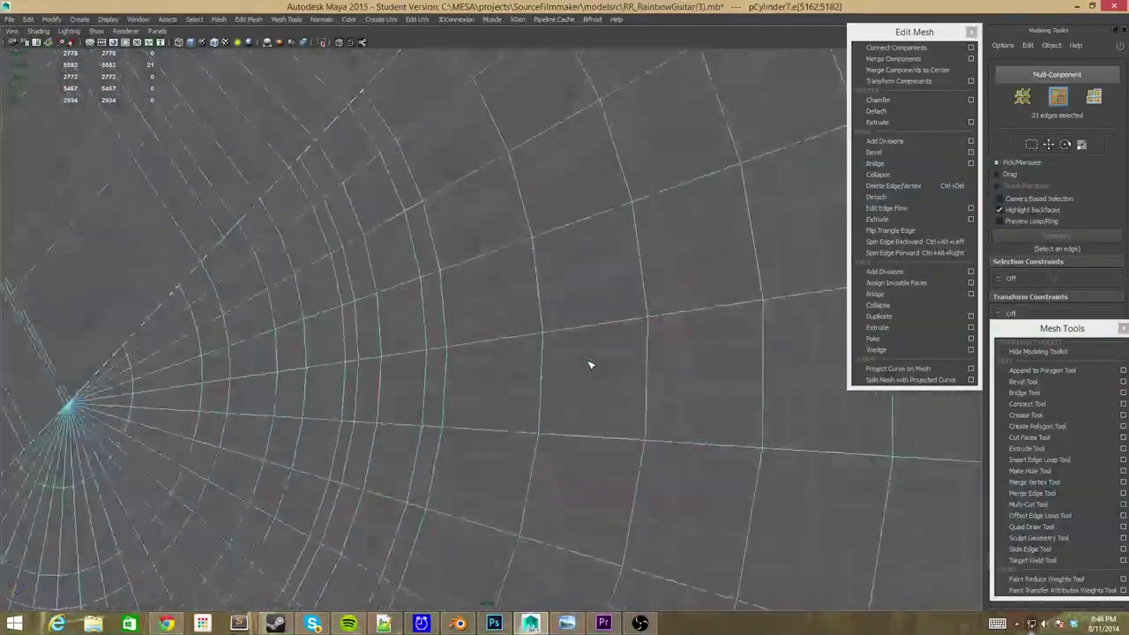
key(bracketleft)
key(bracketleft)
key(bracketleft)
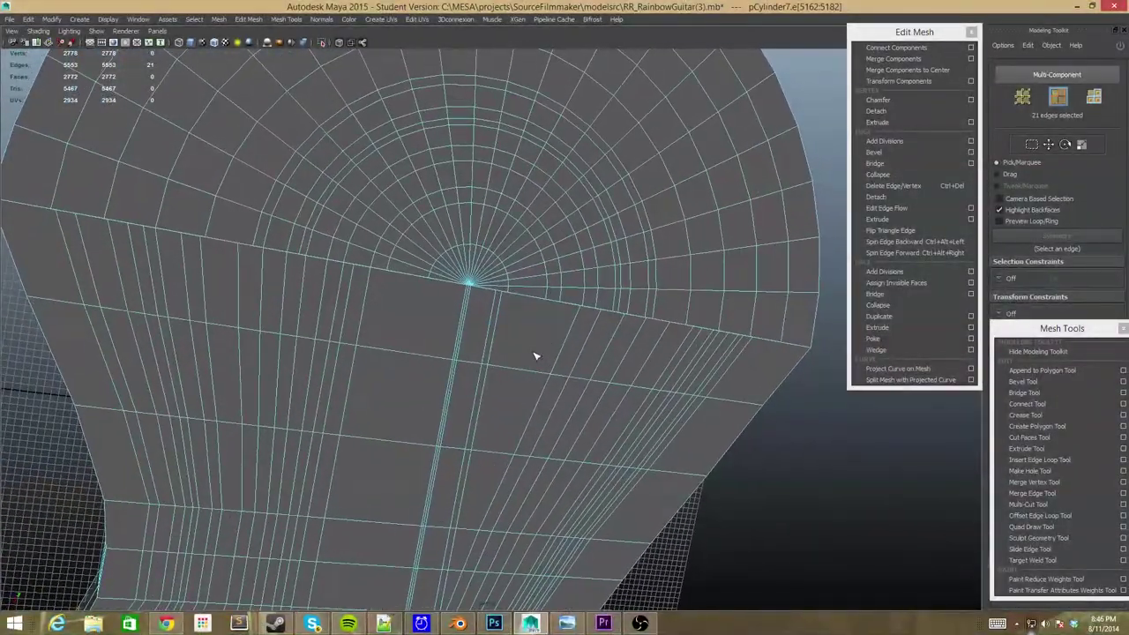
key(bracketleft)
key(bracketleft)
key(bracketleft)
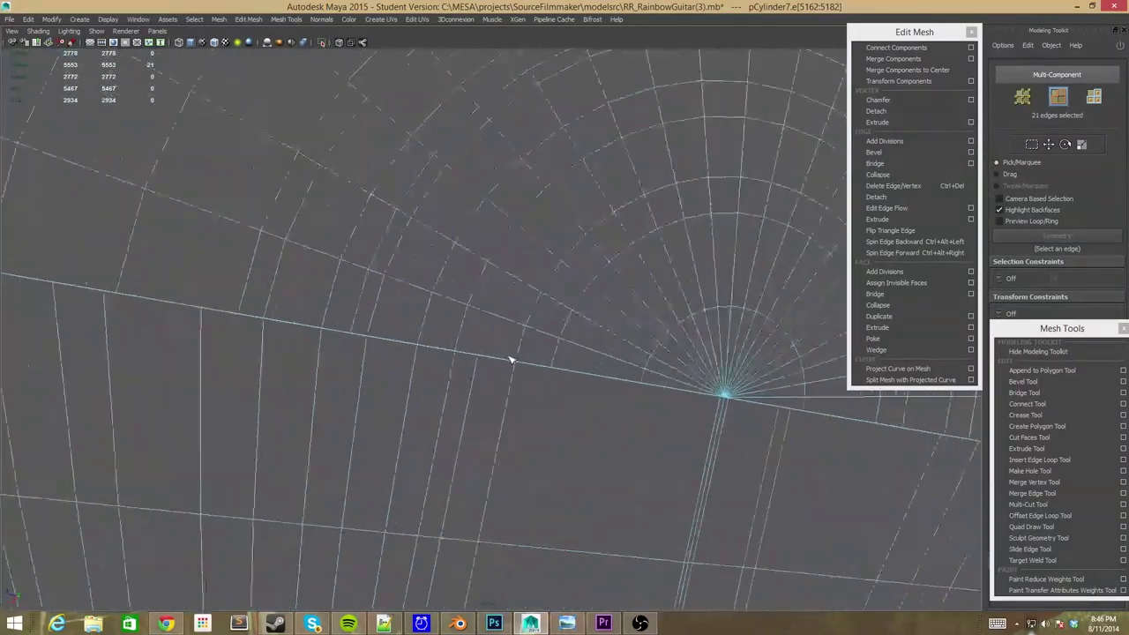
key(bracketleft)
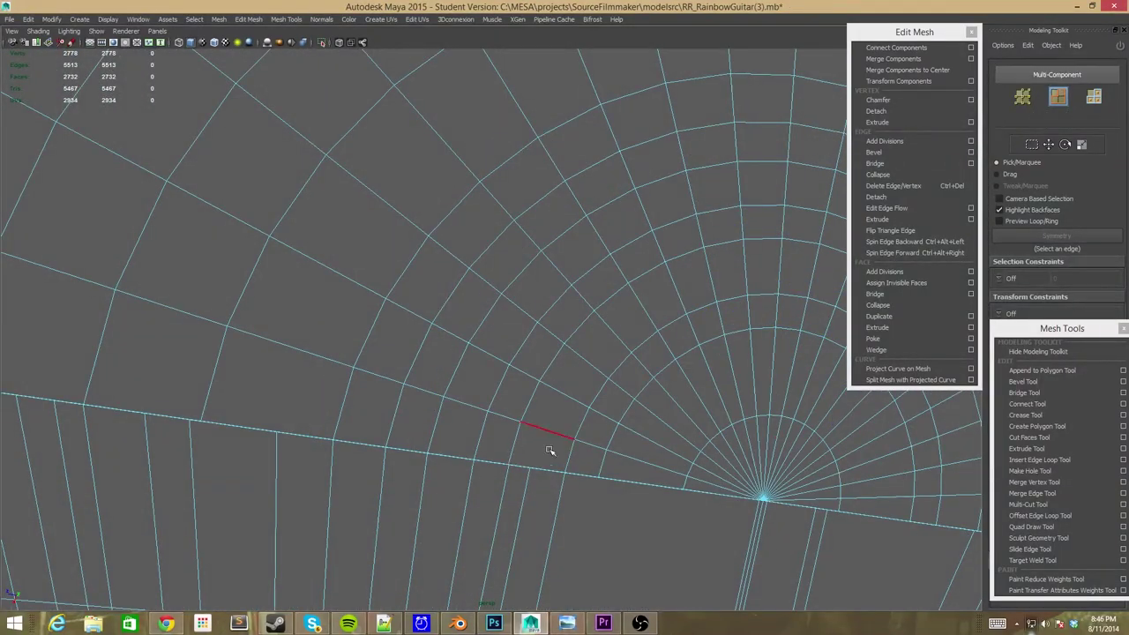
Cycle back through saved camera views and maximize a single panel
key(bracketleft)
key(bracketleft)
key(bracketleft)
key(bracketleft)
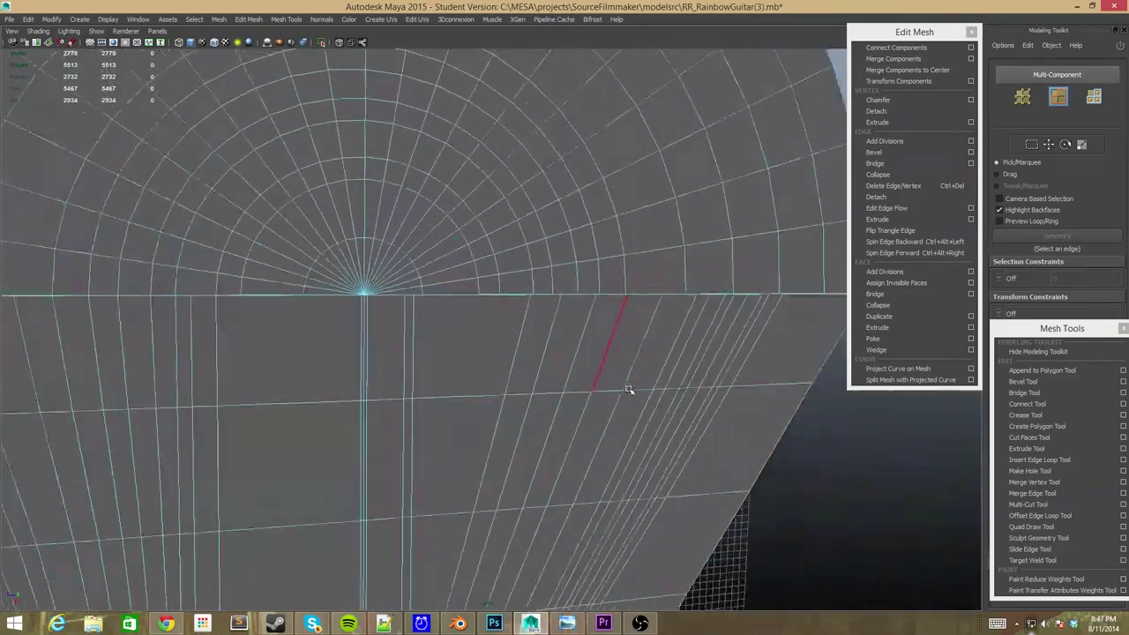
key(bracketleft)
key(bracketleft)
key(bracketleft)
key(bracketleft)
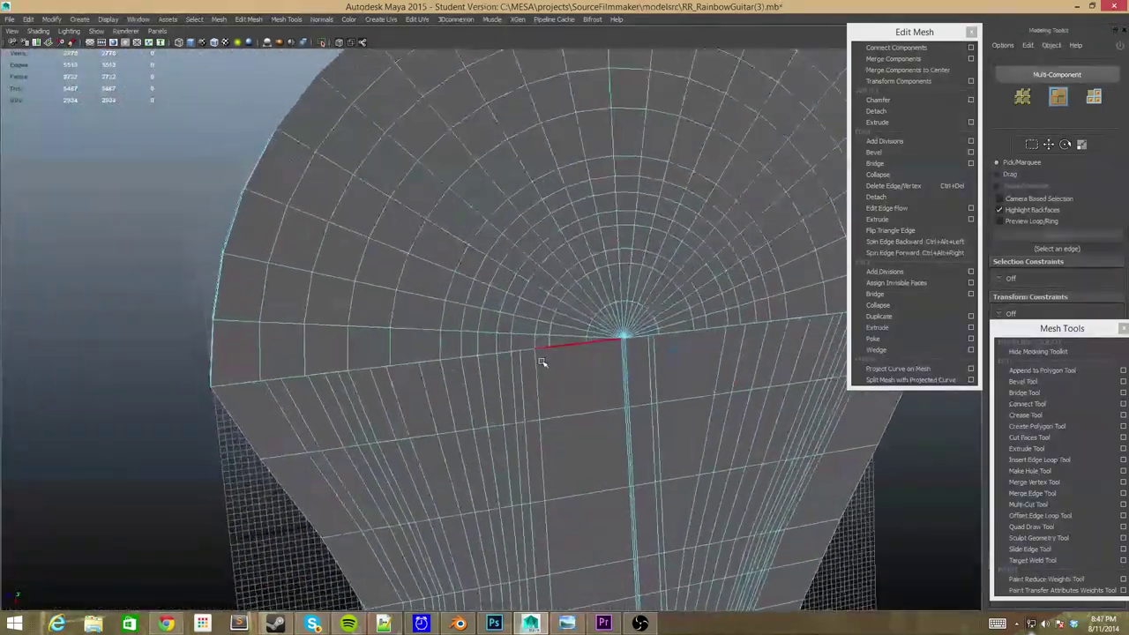
key(bracketleft)
key(bracketleft)
key(bracketleft)
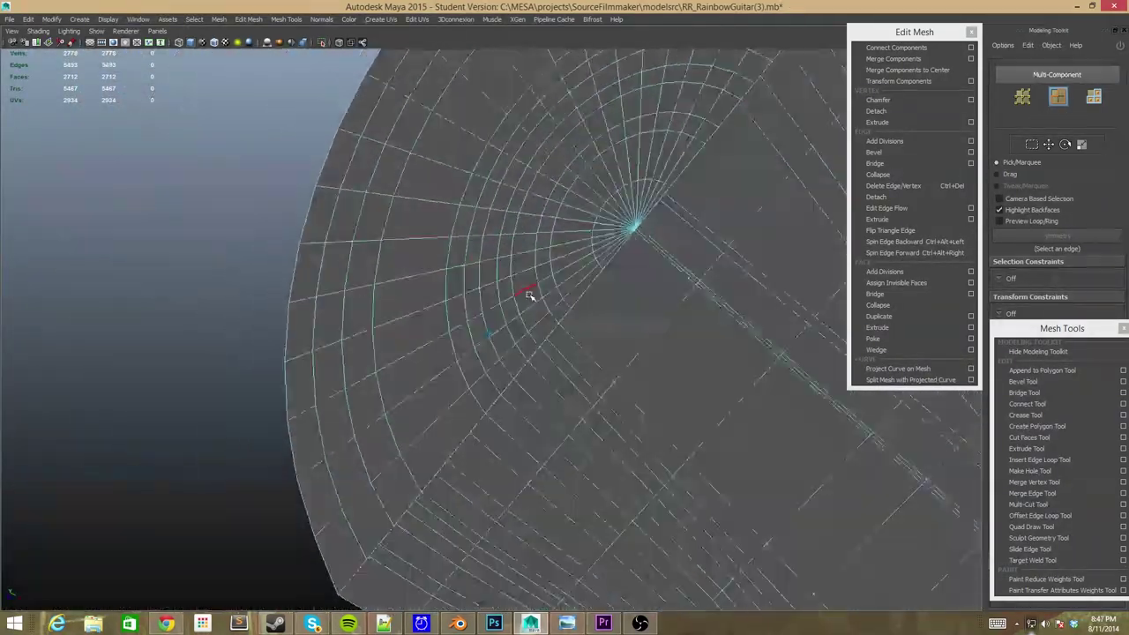
key(bracketleft)
key(bracketleft)
key(space)
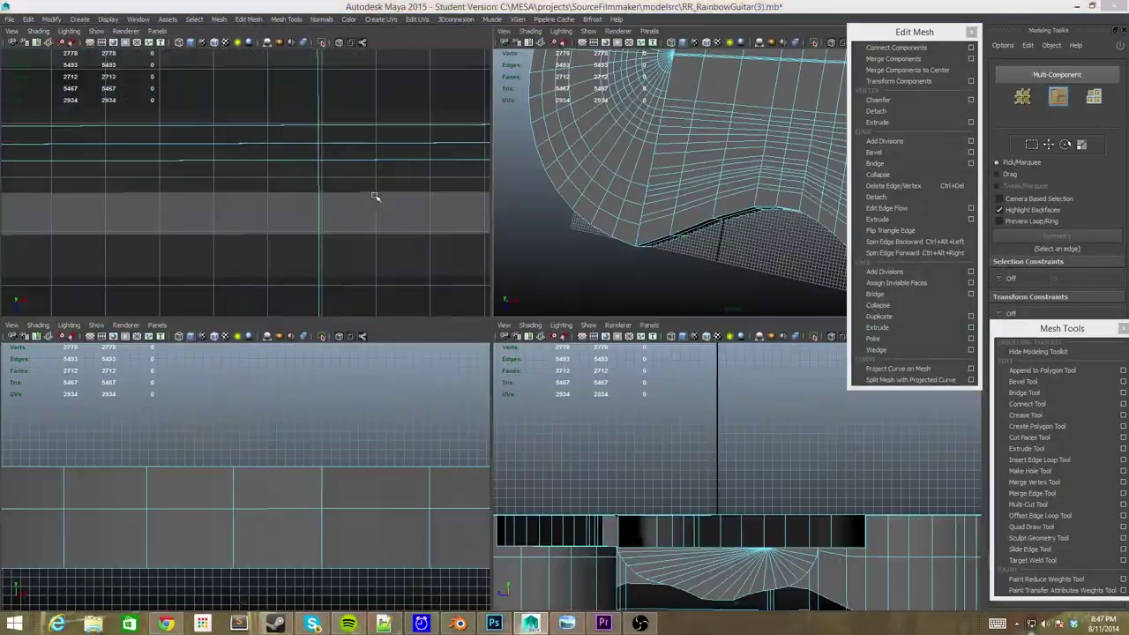
key(space)
Step to a closer view and show the reference image behind the wireframe
key(bracketright)
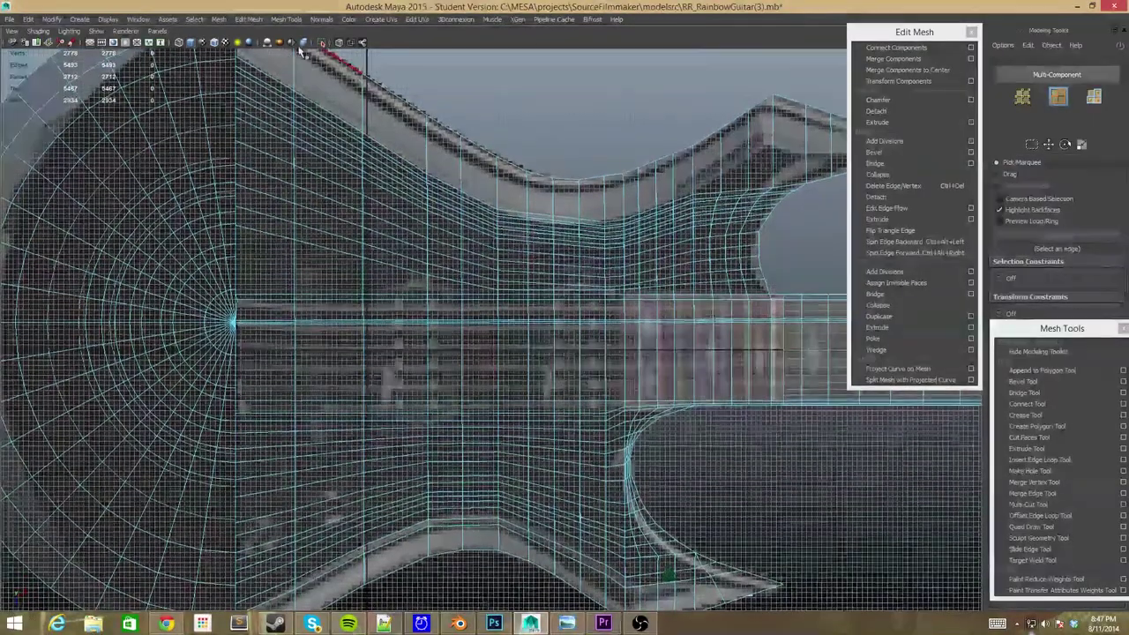
key(bracketright)
key(bracketright)
key(bracketright)
key(bracketright)
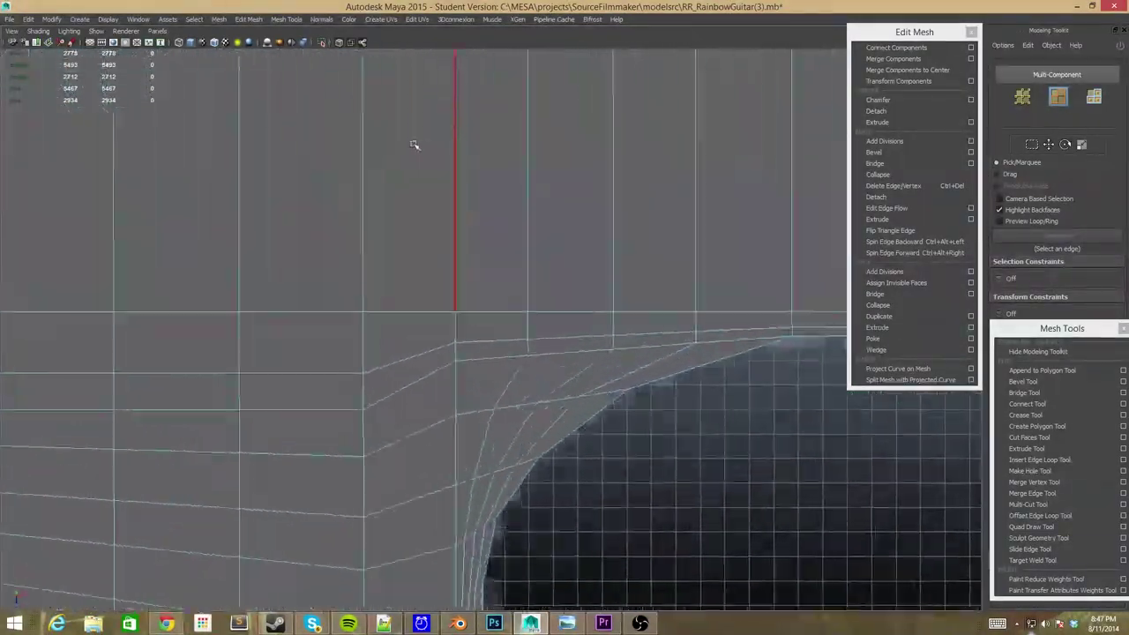
key(bracketright)
click(338, 46)
Assign the reference image plane imagePlane1 to the side camera
key(ctrl+space)
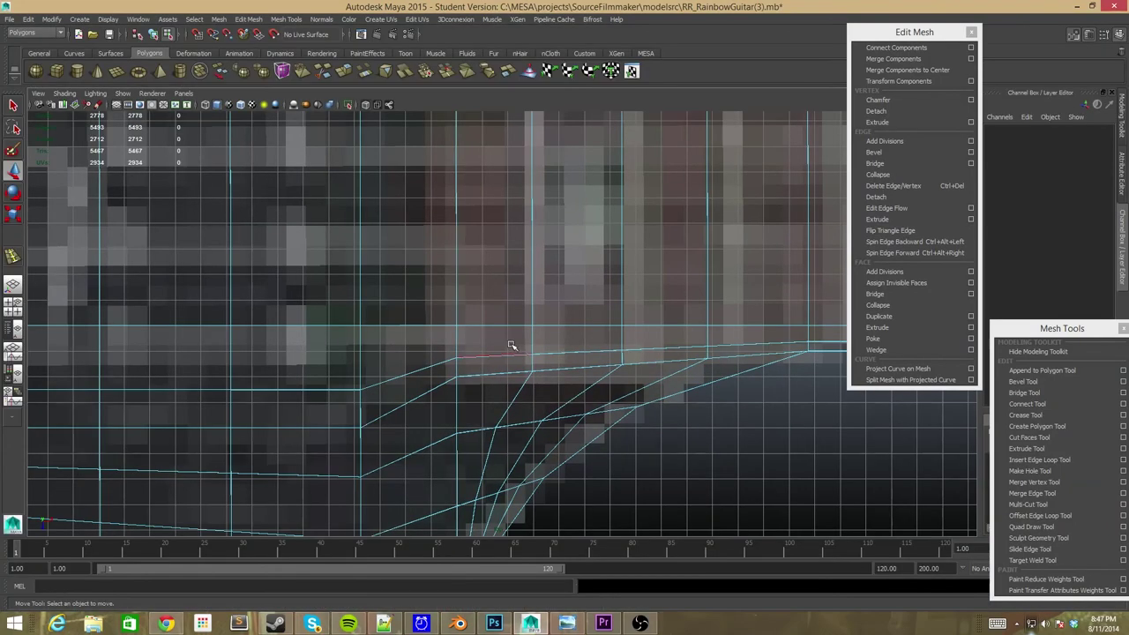
click(12, 332)
click(93, 168)
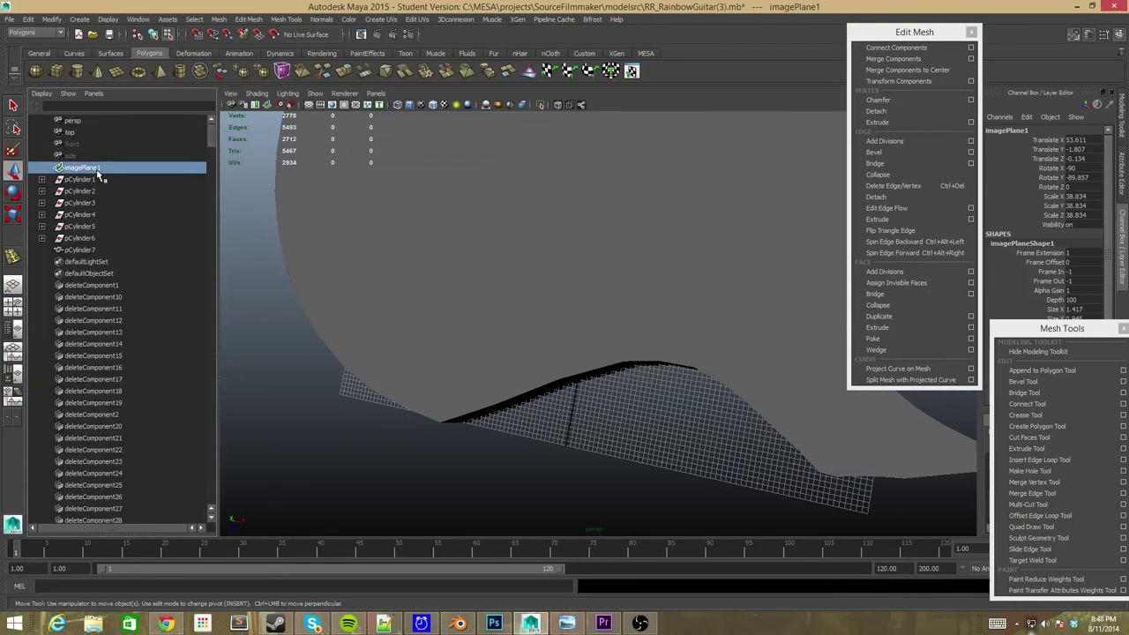
click(1089, 35)
click(1067, 276)
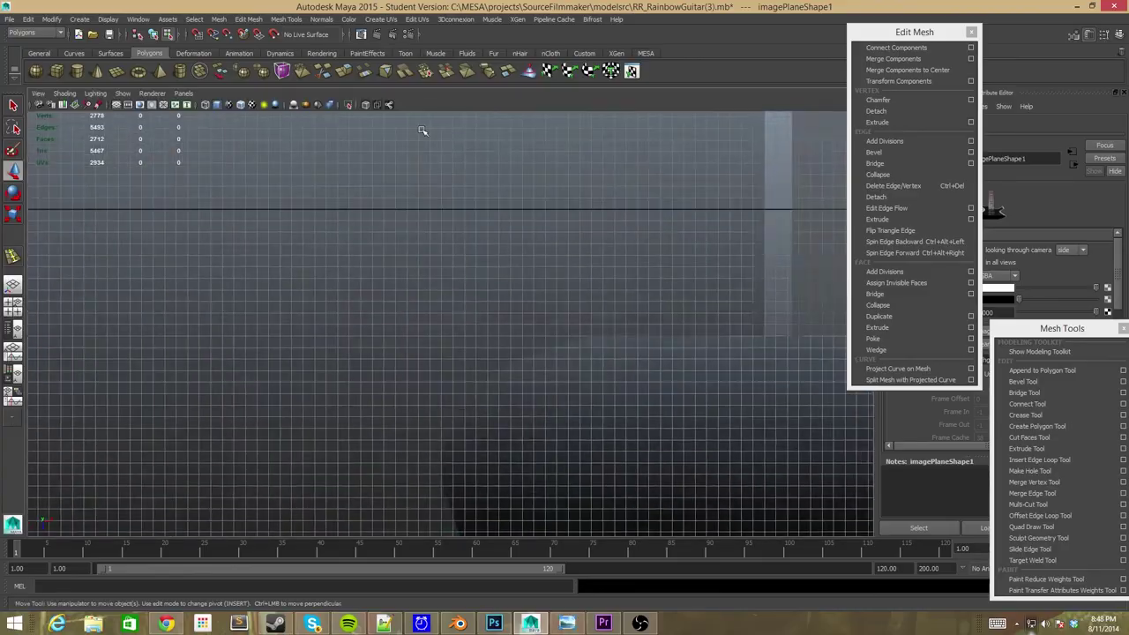
scroll(398, 241, up, 5)
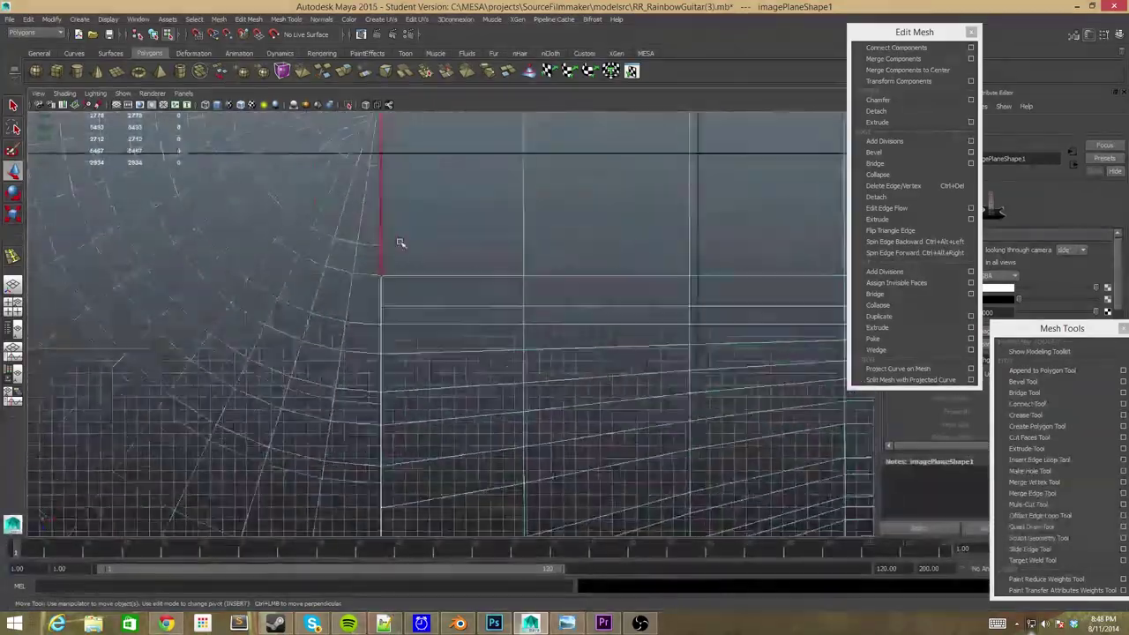
Go full-screen, zoom out and tumble toward the guitar's lower body and horn
key(ctrl+space)
drag(914, 32, 1057, 9)
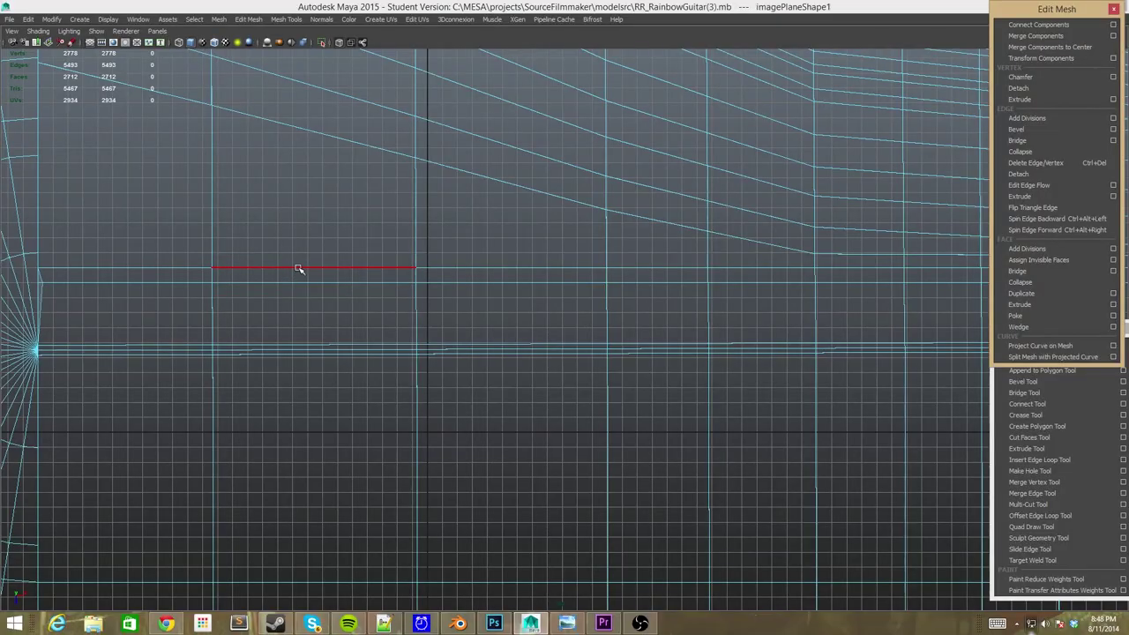
scroll(336, 297, down, 2)
scroll(336, 297, down, 2)
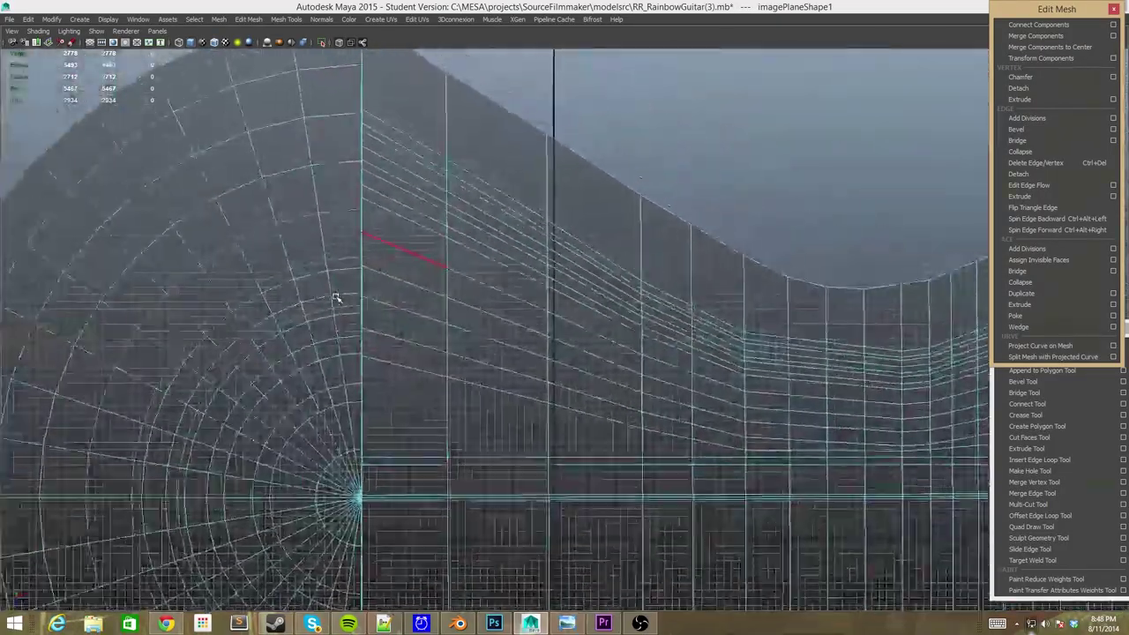
scroll(336, 297, down, 2)
scroll(336, 297, down, 2)
alt+drag(336, 297, 176, 344)
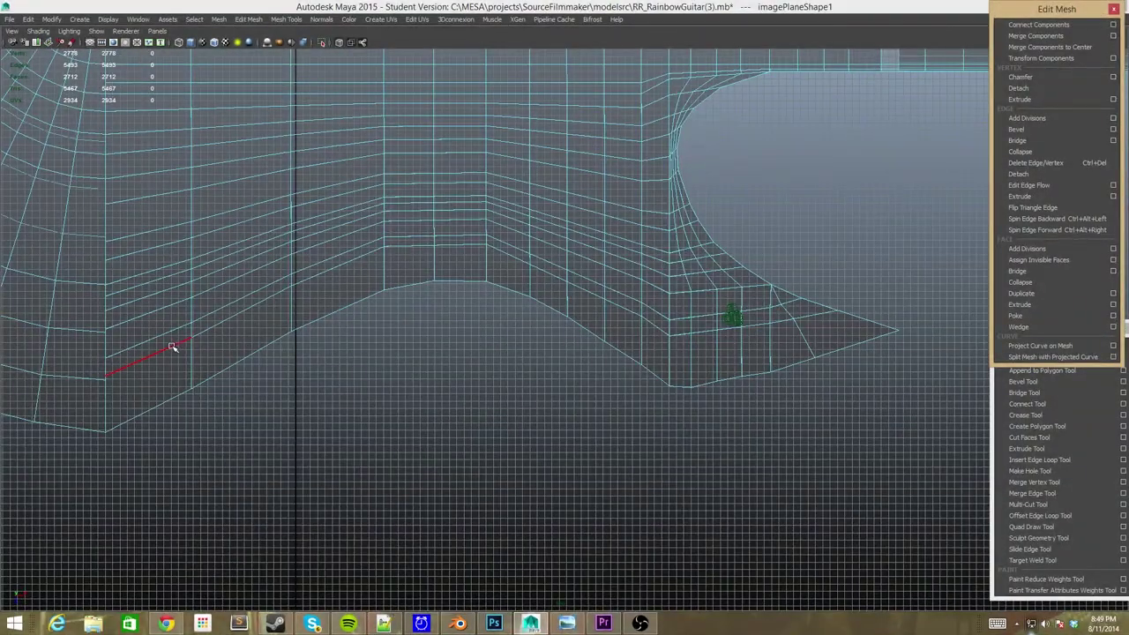
Select the lower-body edge loop and orbit around it to inspect the horn and cutaway edges
double_click(173, 347)
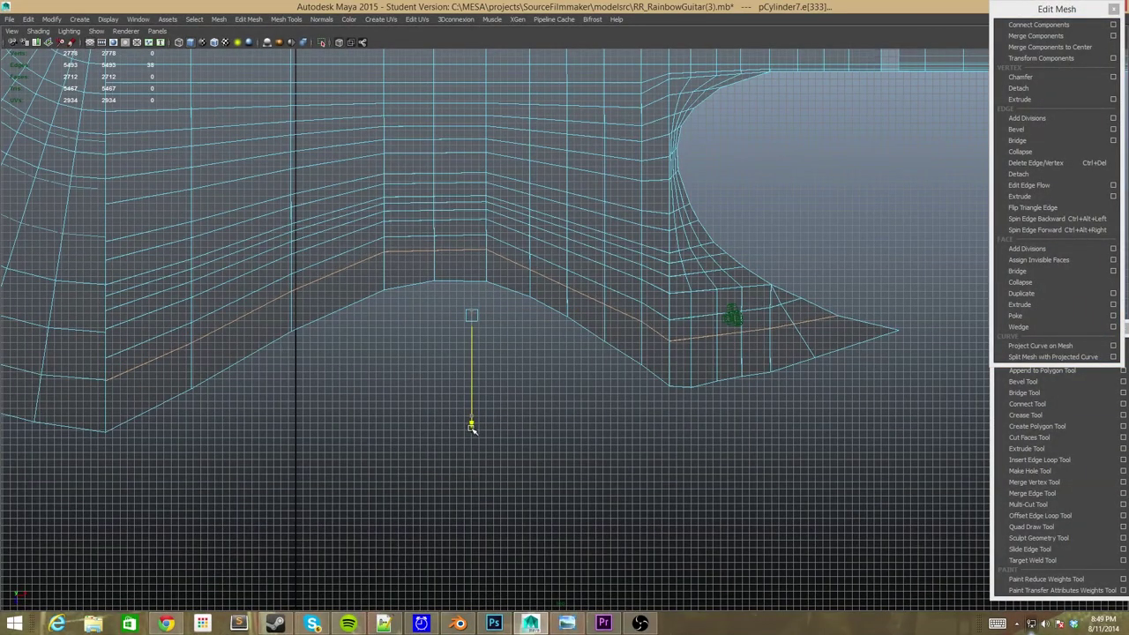
scroll(444, 267, up, 1)
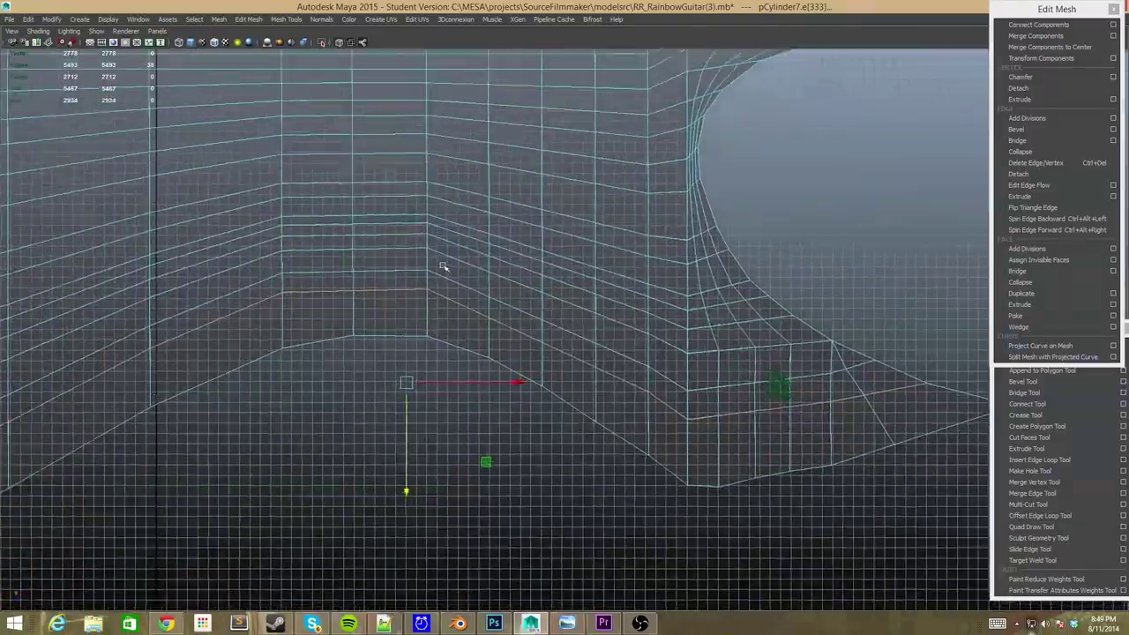
scroll(444, 267, up, 2)
mouse_move(409, 385)
alt+mouse_down()
mouse_move(937, 433)
mouse_move(868, 385)
alt+mouse_up()
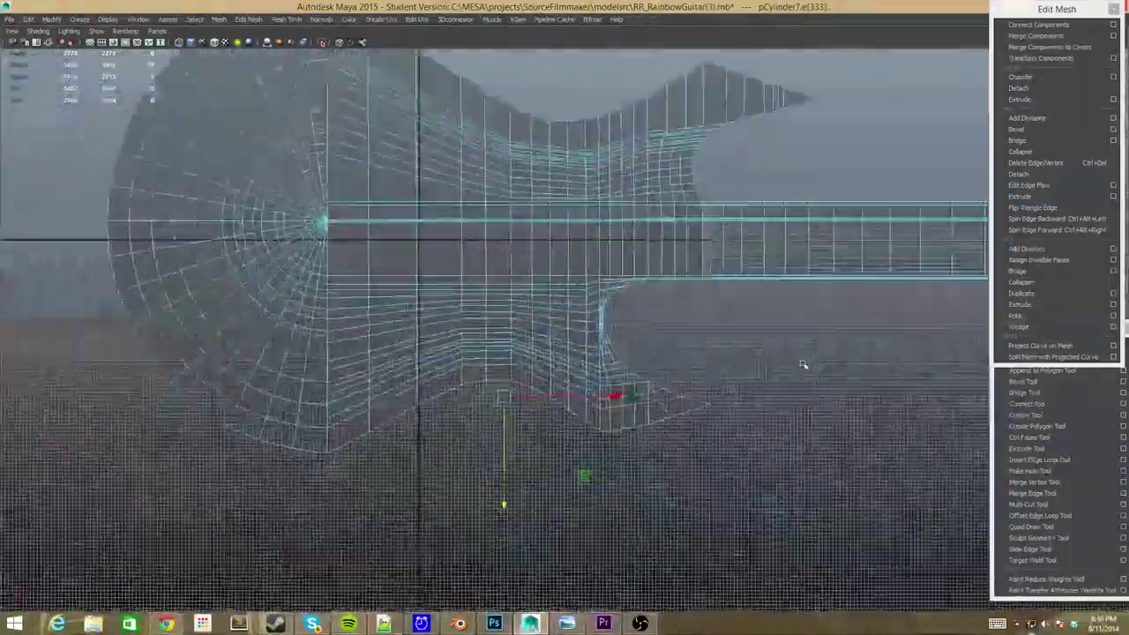
scroll(665, 411, up, 5)
scroll(614, 398, up, 3)
scroll(614, 398, up, 3)
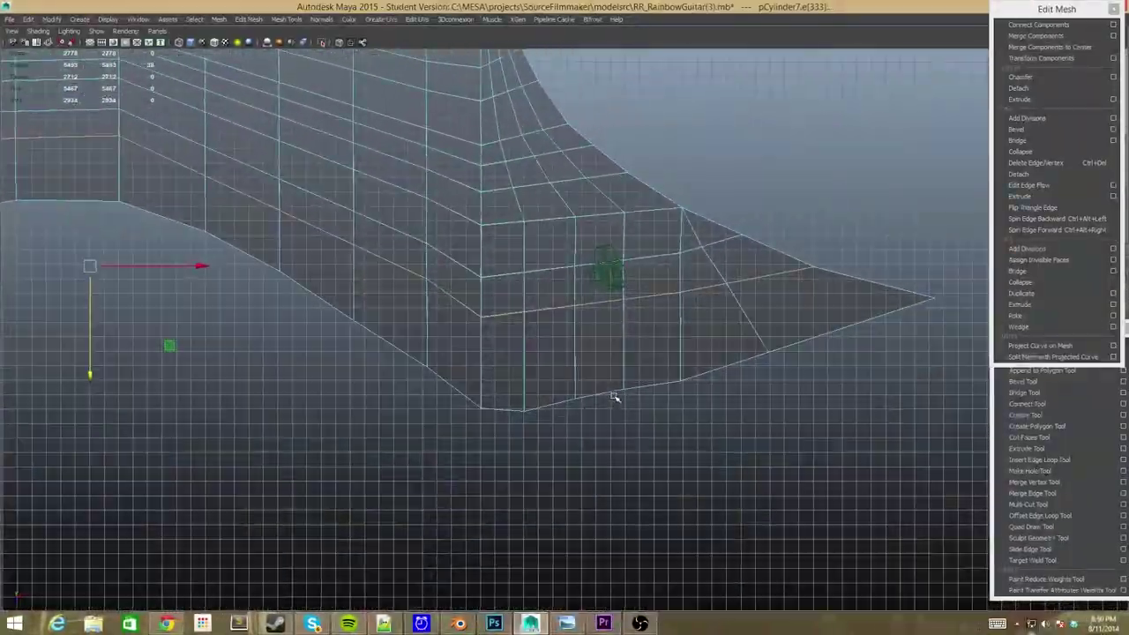
mouse_move(614, 398)
alt+mouse_down()
mouse_move(332, 370)
mouse_move(367, 327)
mouse_move(525, 298)
alt+mouse_up()
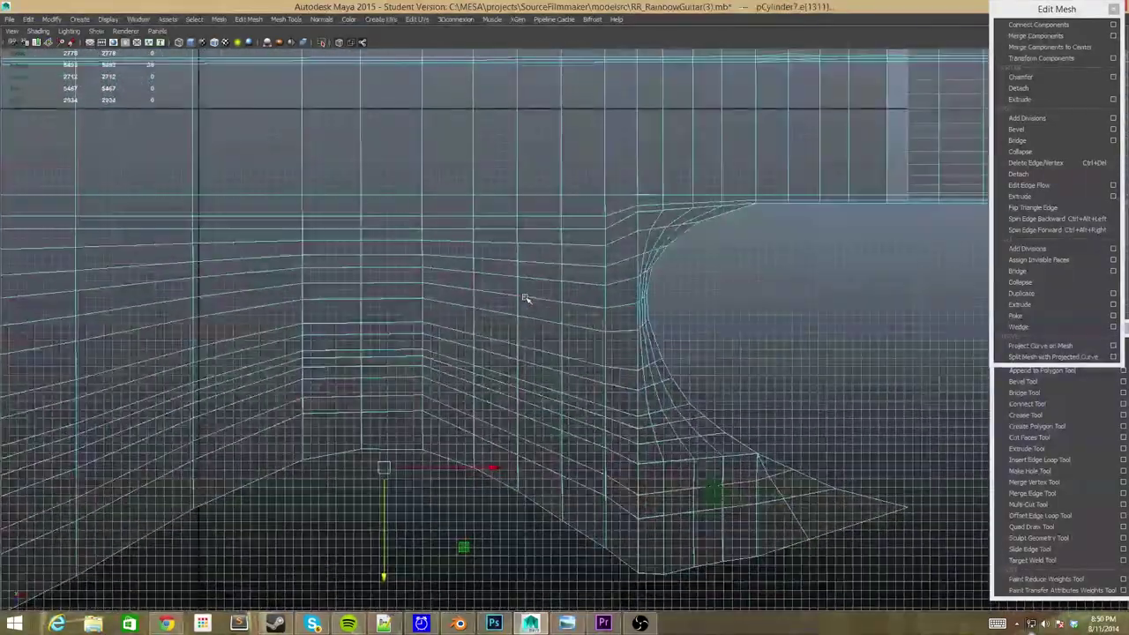
alt+drag(357, 329, 361, 344)
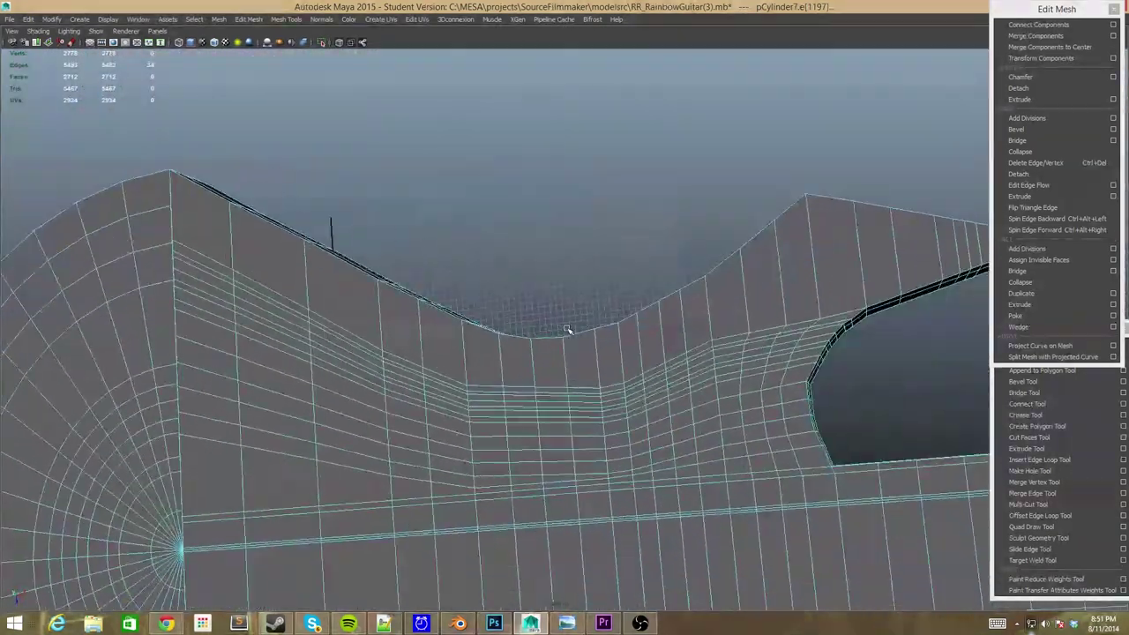
alt+drag(553, 295, 573, 275)
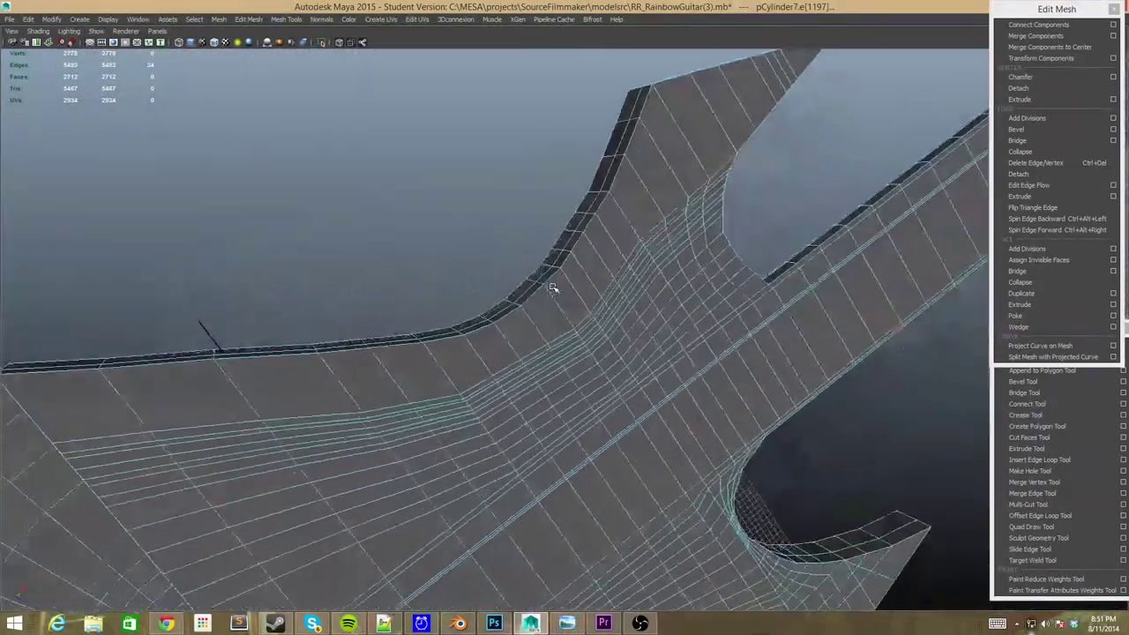
Restore the interface and orbit around the body's vertices near the cap's radial wireframe
key(ctrl+space)
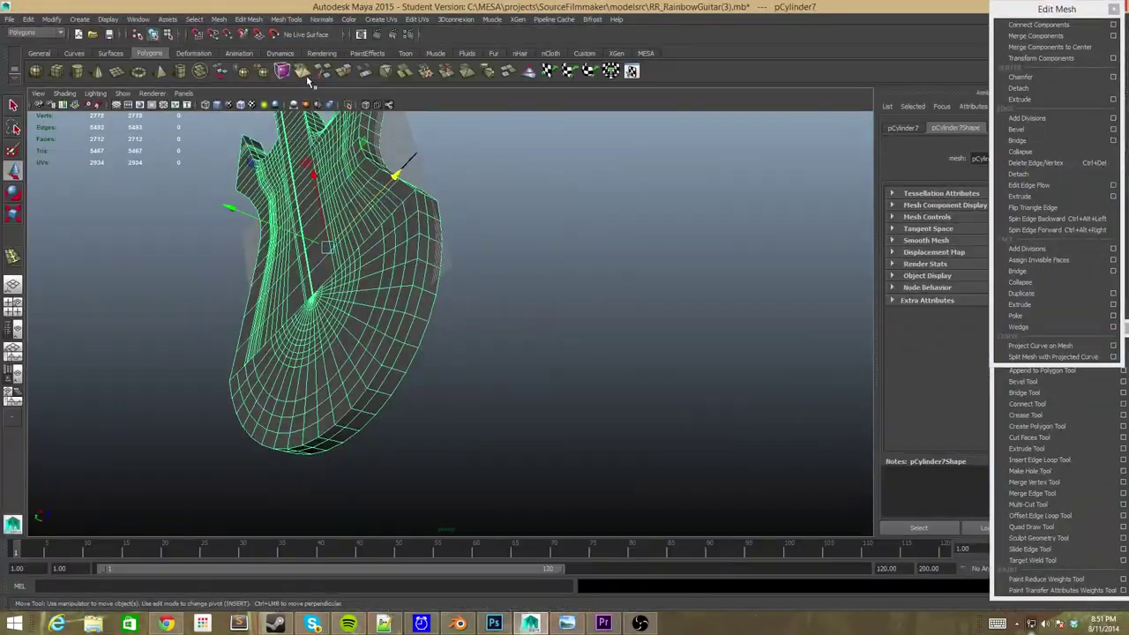
click(303, 75)
mouse_move(397, 209)
alt+mouse_down()
mouse_move(613, 260)
mouse_move(547, 291)
alt+mouse_up()
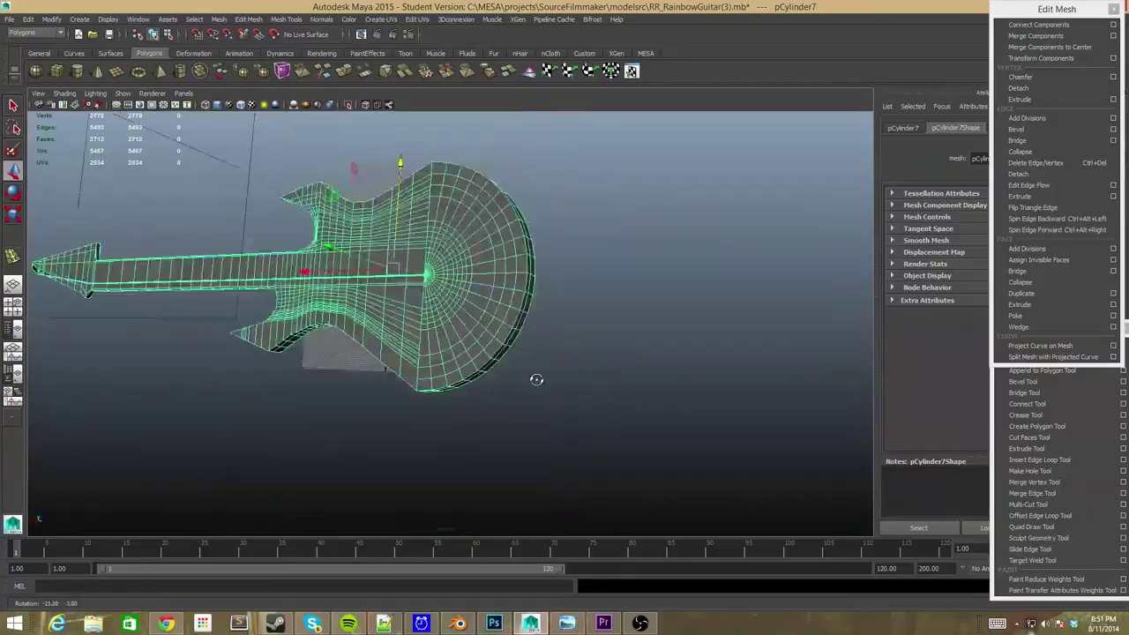
scroll(518, 359, up, 4)
scroll(517, 359, up, 3)
alt+drag(518, 359, 449, 378)
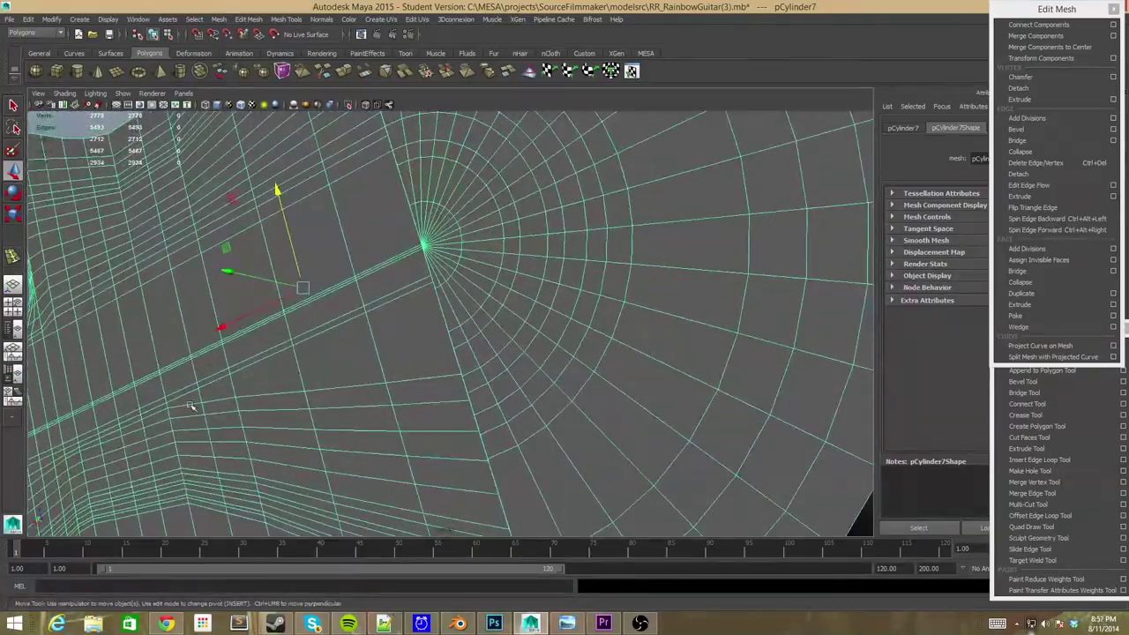
mouse_move(190, 406)
alt+mouse_down()
mouse_move(336, 245)
mouse_move(325, 283)
alt+mouse_up()
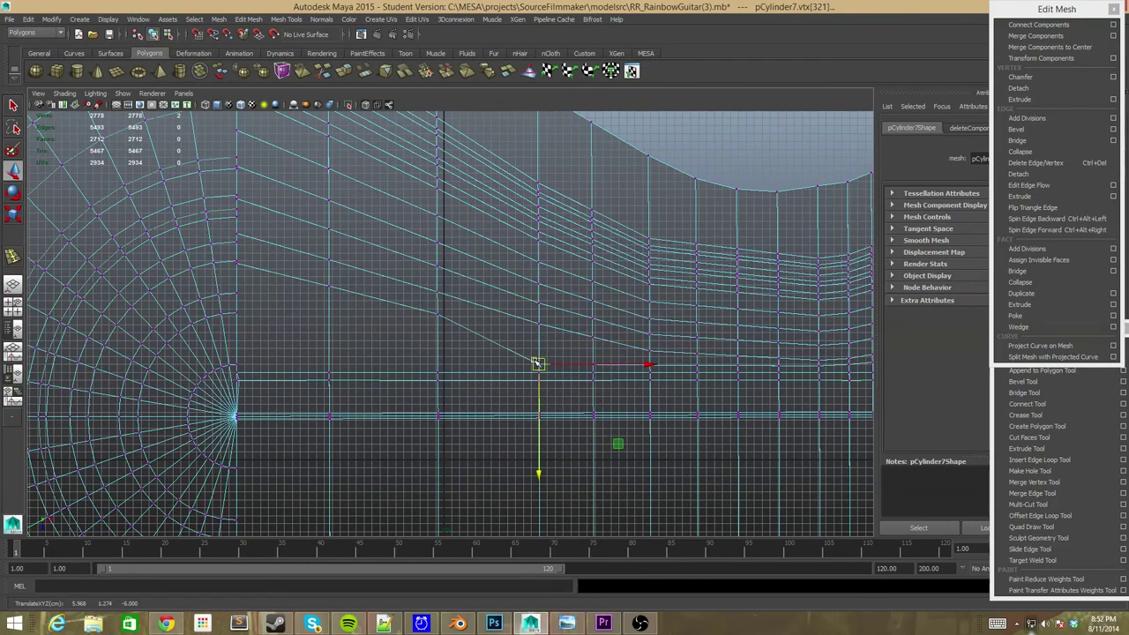
scroll(446, 331, up, 3)
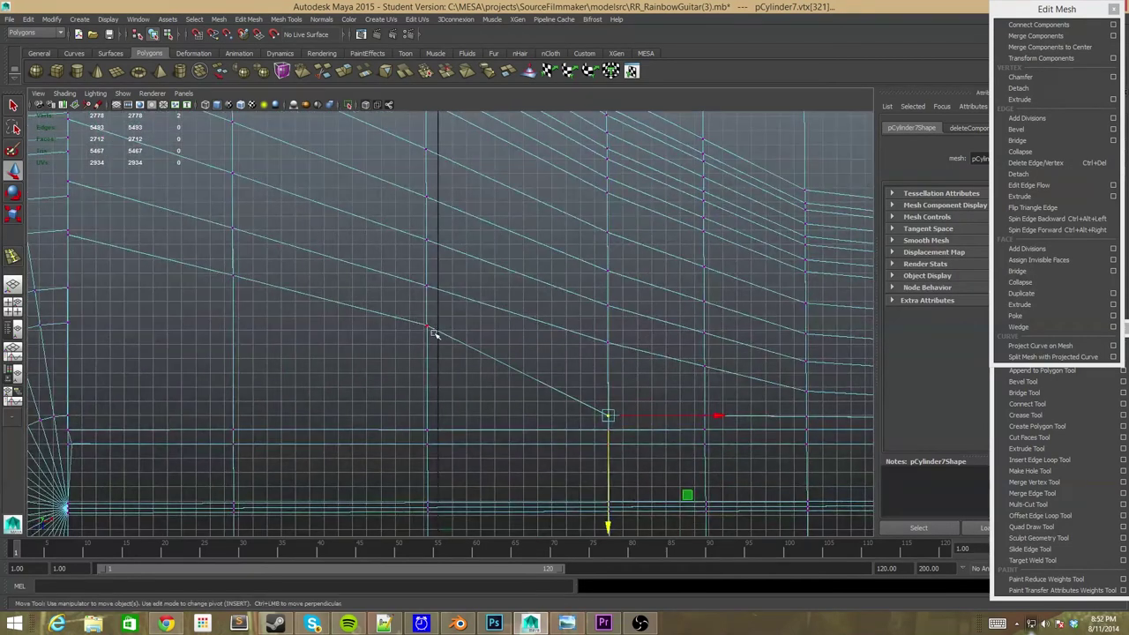
scroll(433, 333, down, 3)
alt+drag(433, 332, 534, 270)
click(1016, 624)
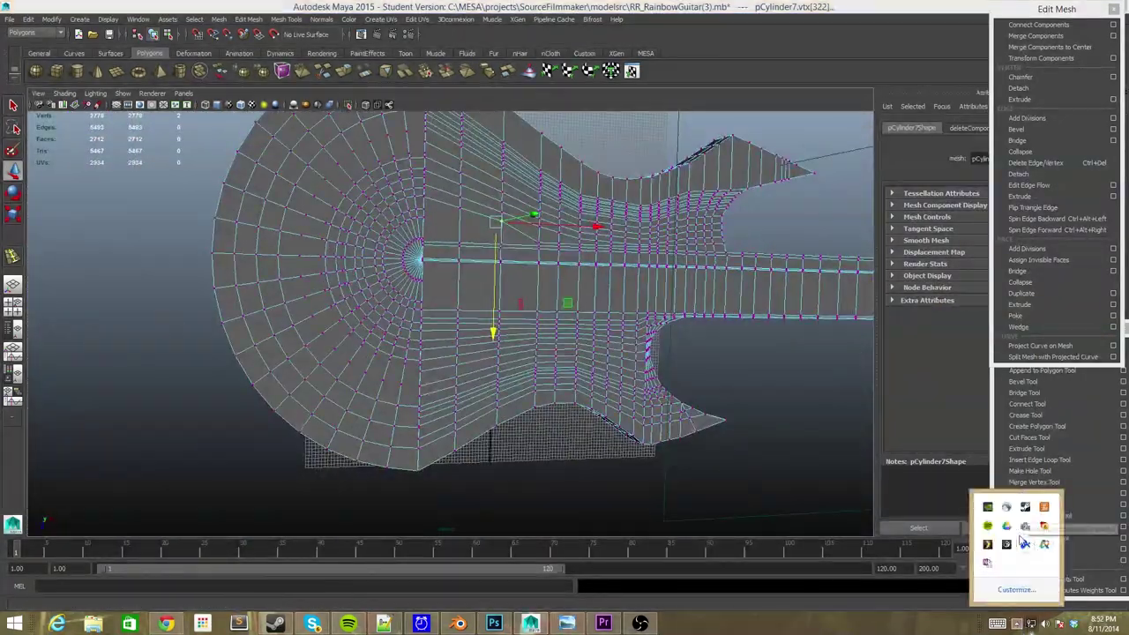
click(986, 544)
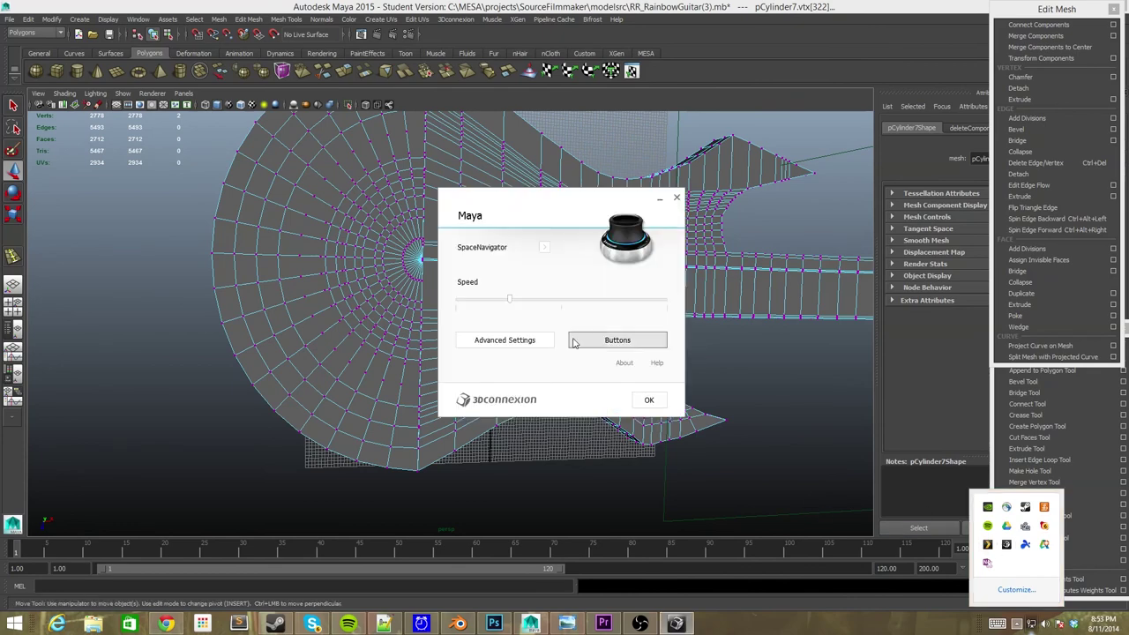
click(497, 336)
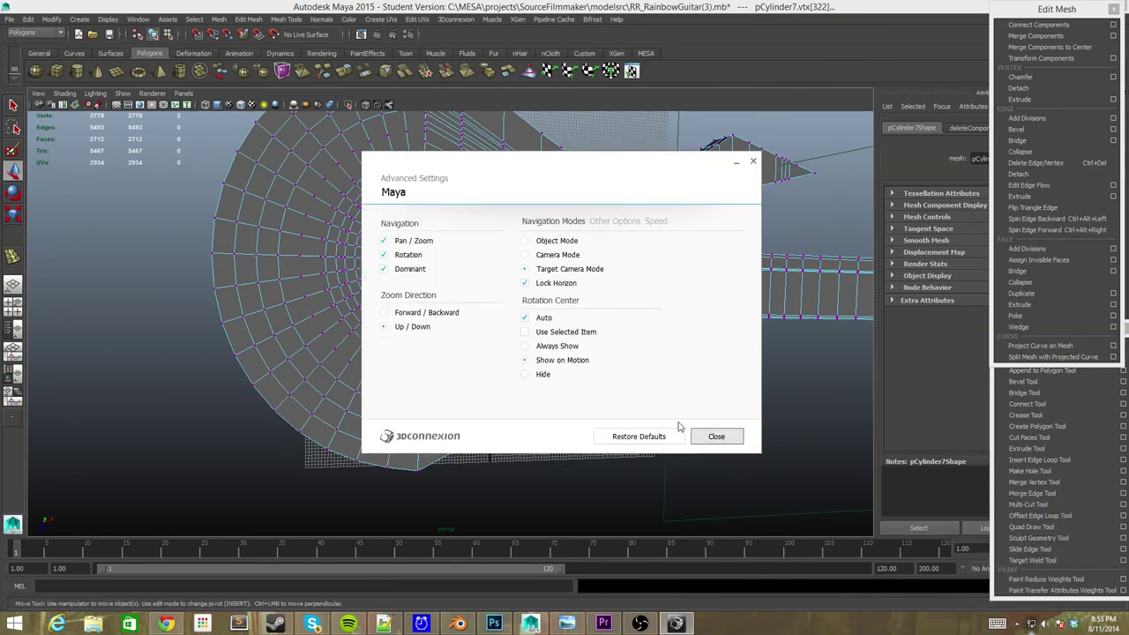
click(654, 221)
click(716, 505)
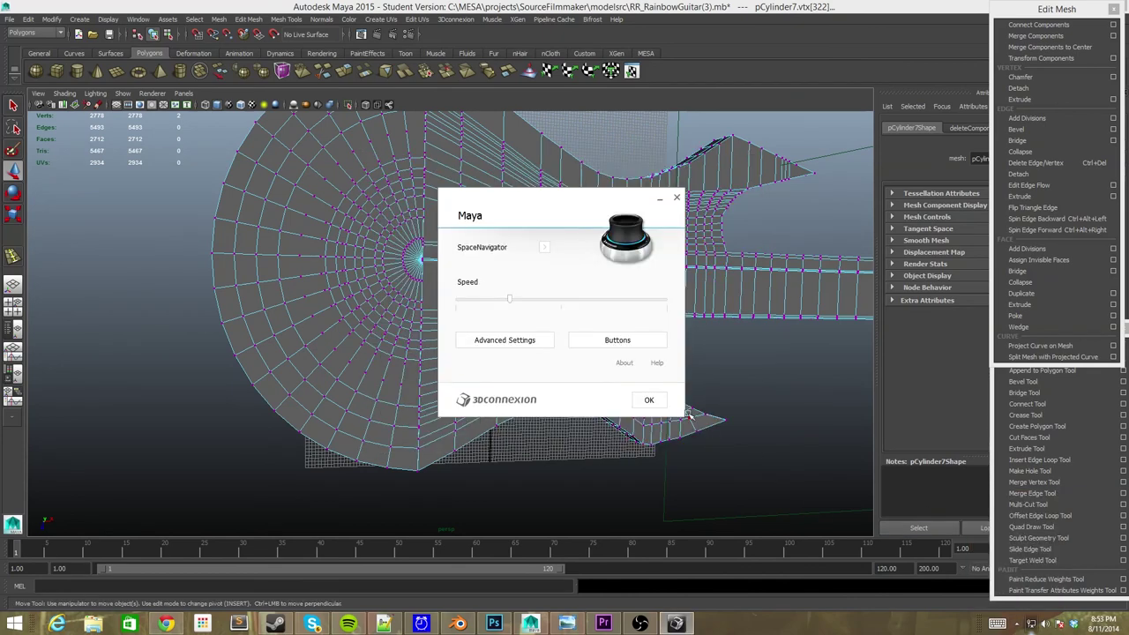
click(648, 400)
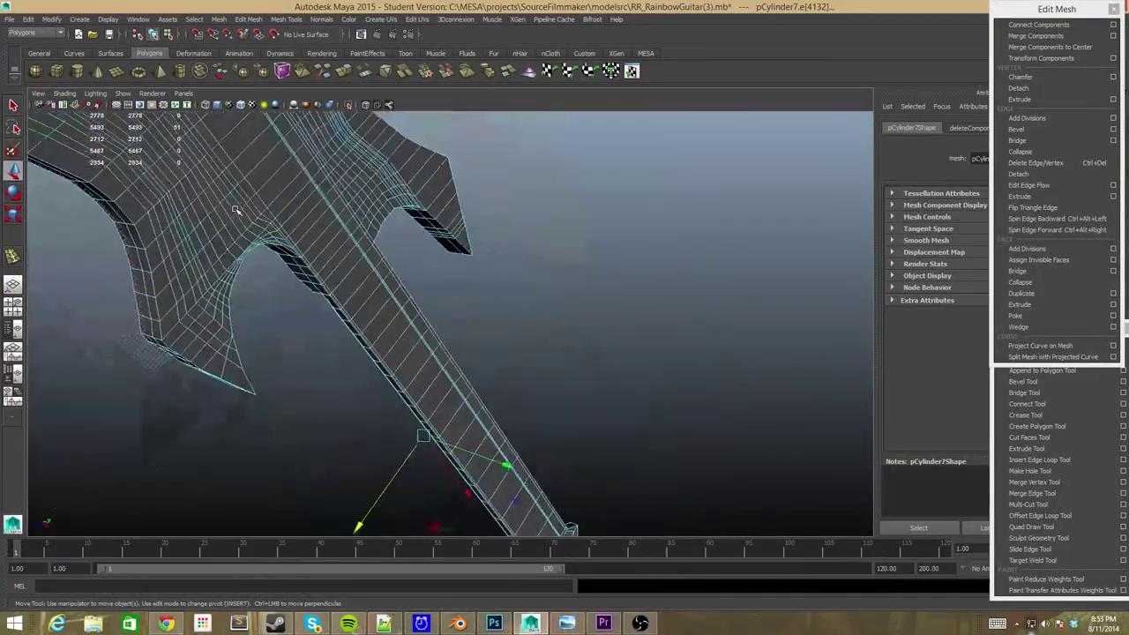
Clear the selection, go full-screen in one panel and pick a vertex on the guitar
click(236, 211)
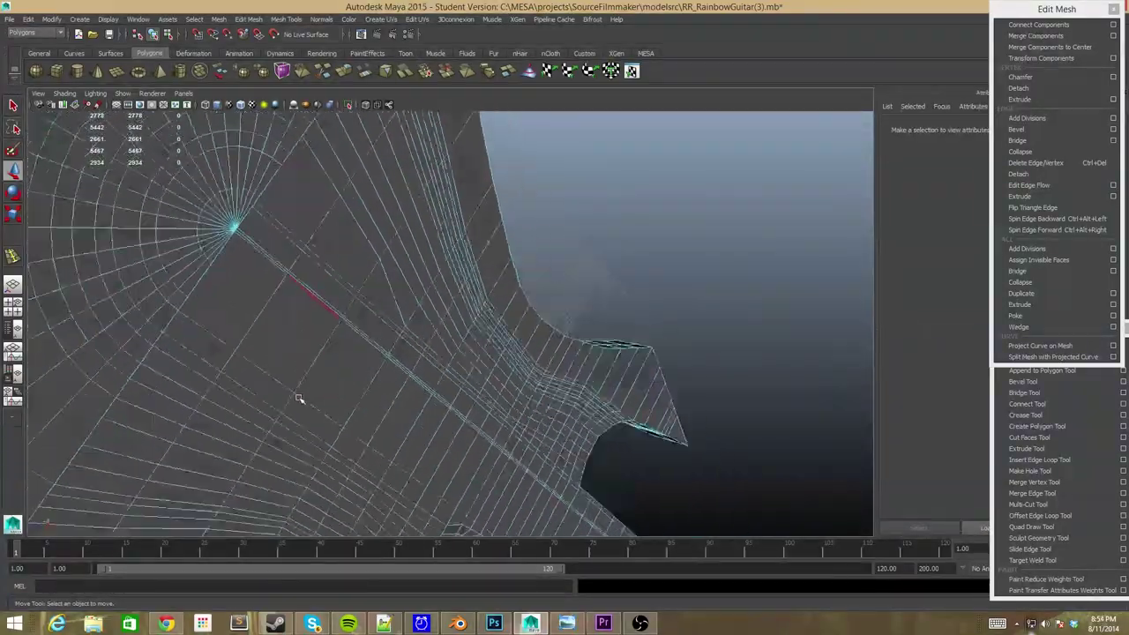
key(space)
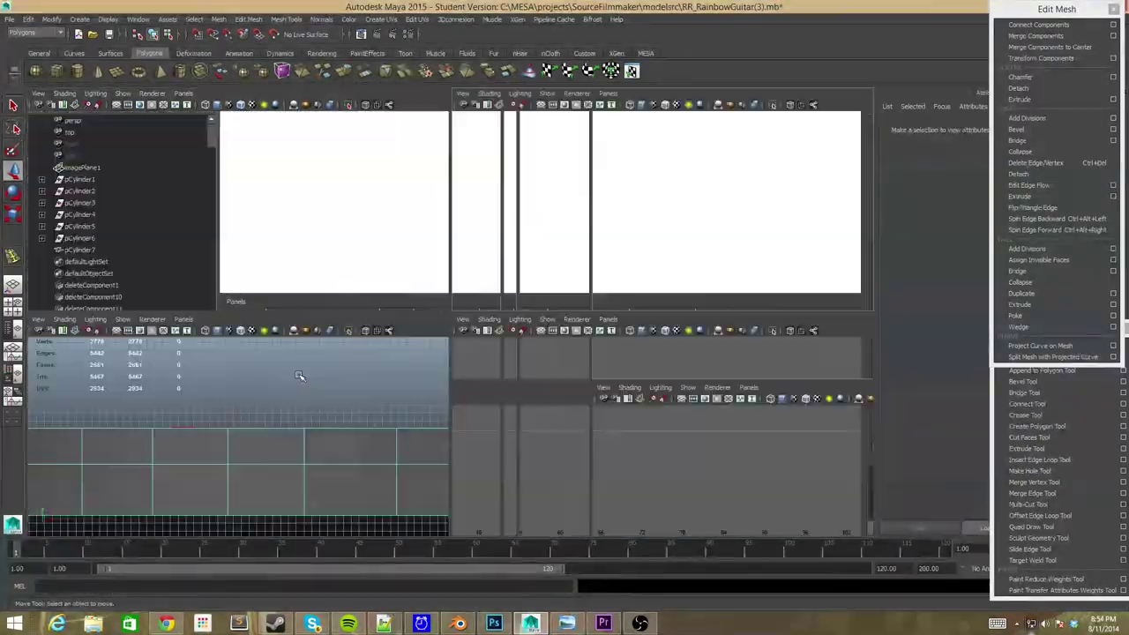
key(space)
key(ctrl+space)
mouse_move(370, 348)
alt+mouse_down()
mouse_move(345, 290)
mouse_move(353, 192)
mouse_move(403, 239)
mouse_move(391, 368)
alt+mouse_up()
click(314, 374)
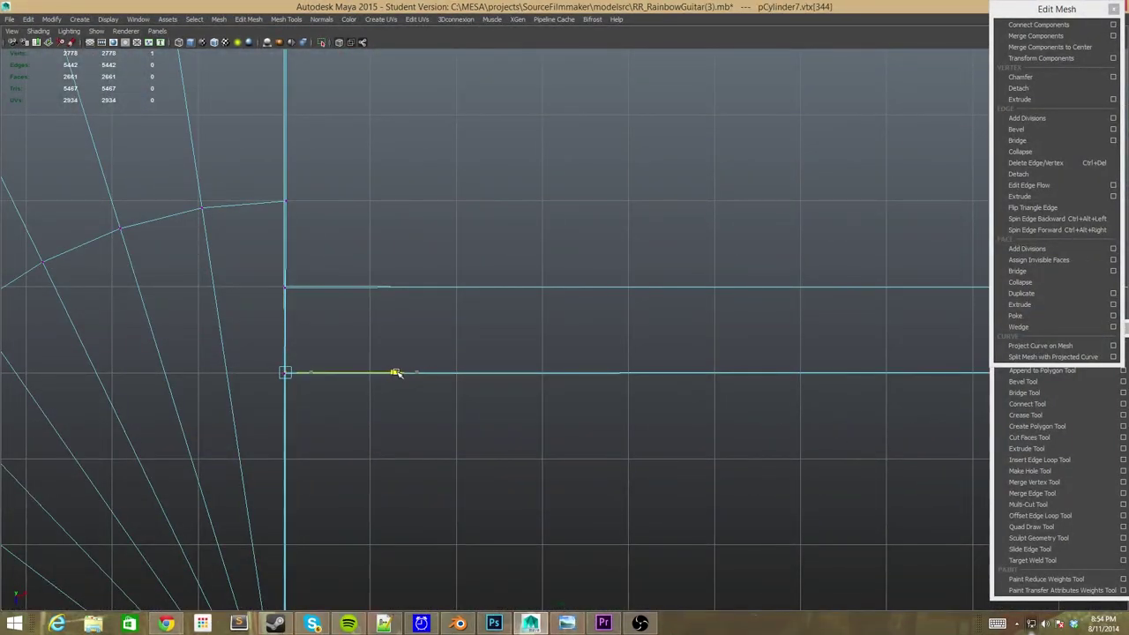
Start cutting a new edge path across the cap's radiating edges
click(1051, 441)
alt+middle_drag(105, 408, 309, 411)
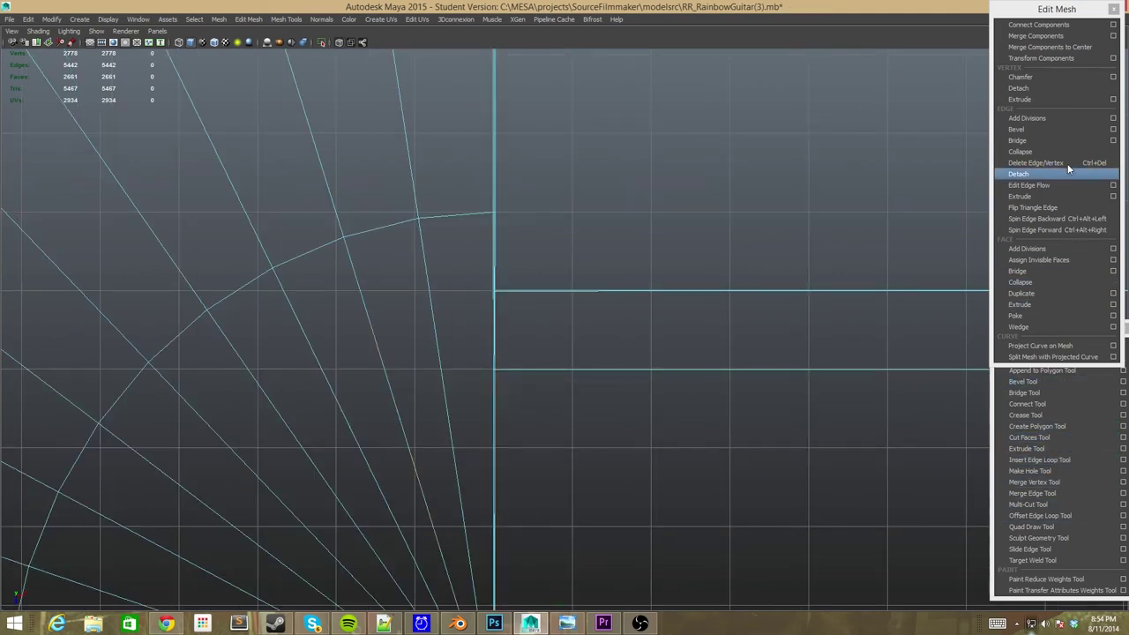
scroll(965, 527, down, 3)
scroll(479, 307, down, 3)
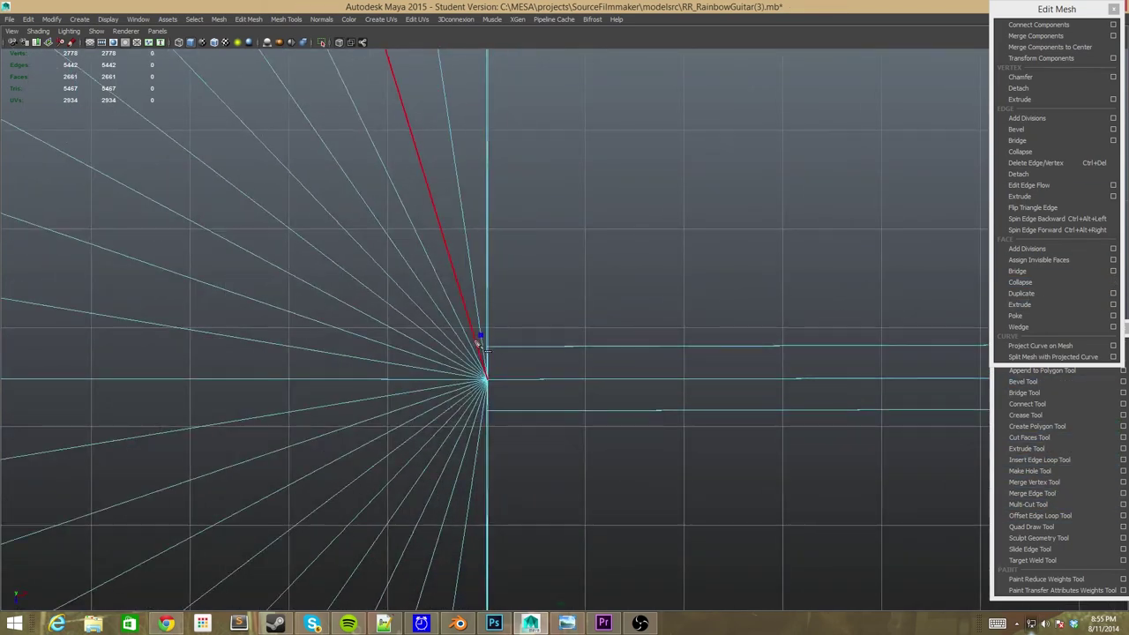
scroll(476, 357, up, 2)
scroll(348, 287, up, 2)
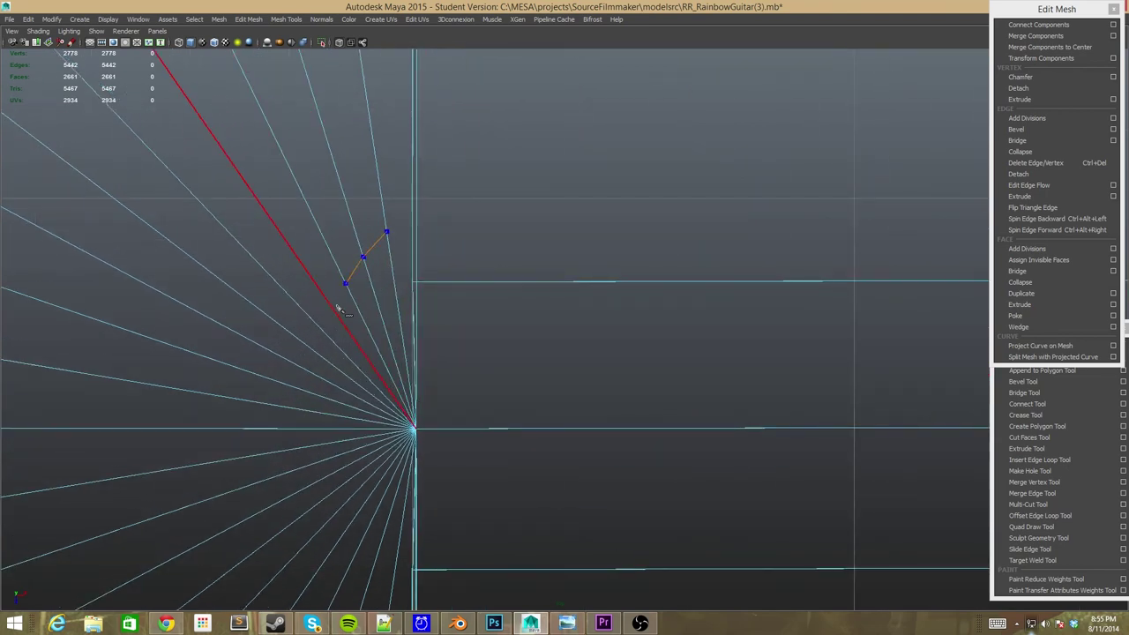
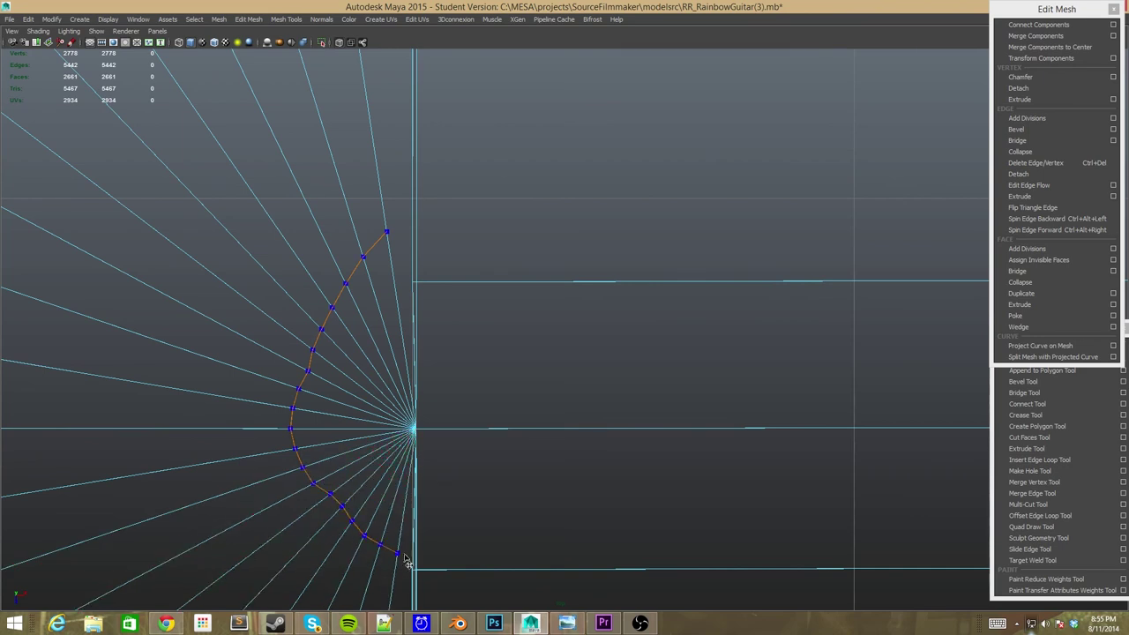
Cut a new edge loop across the fan of edges on the guitar body
click(416, 228)
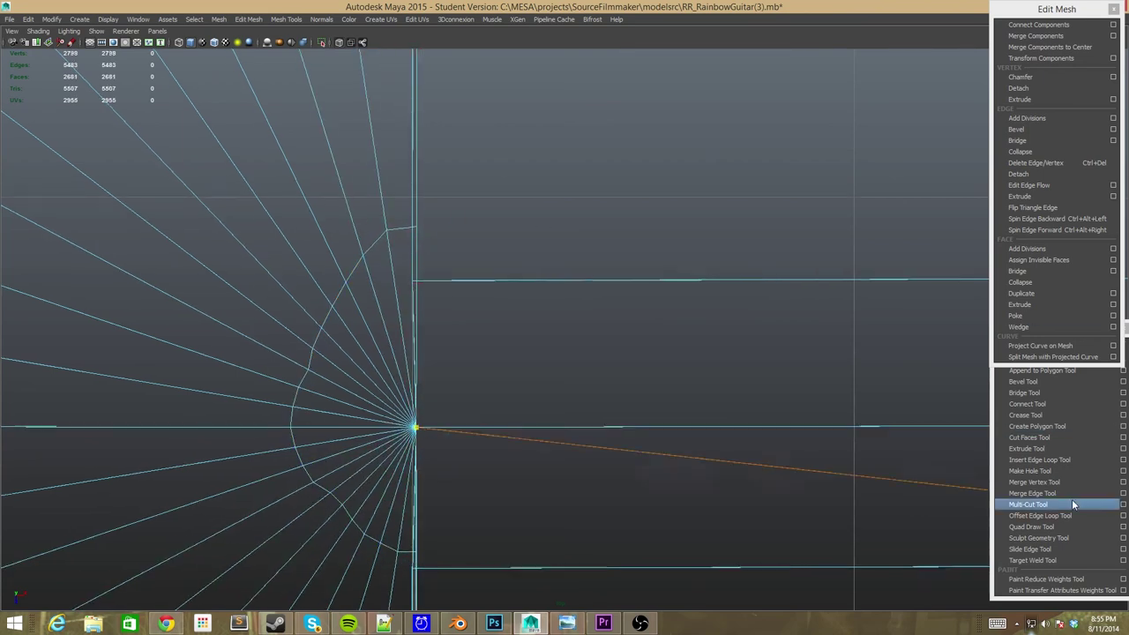
click(1039, 460)
alt+middle_drag(230, 336, 414, 318)
drag(368, 294, 365, 285)
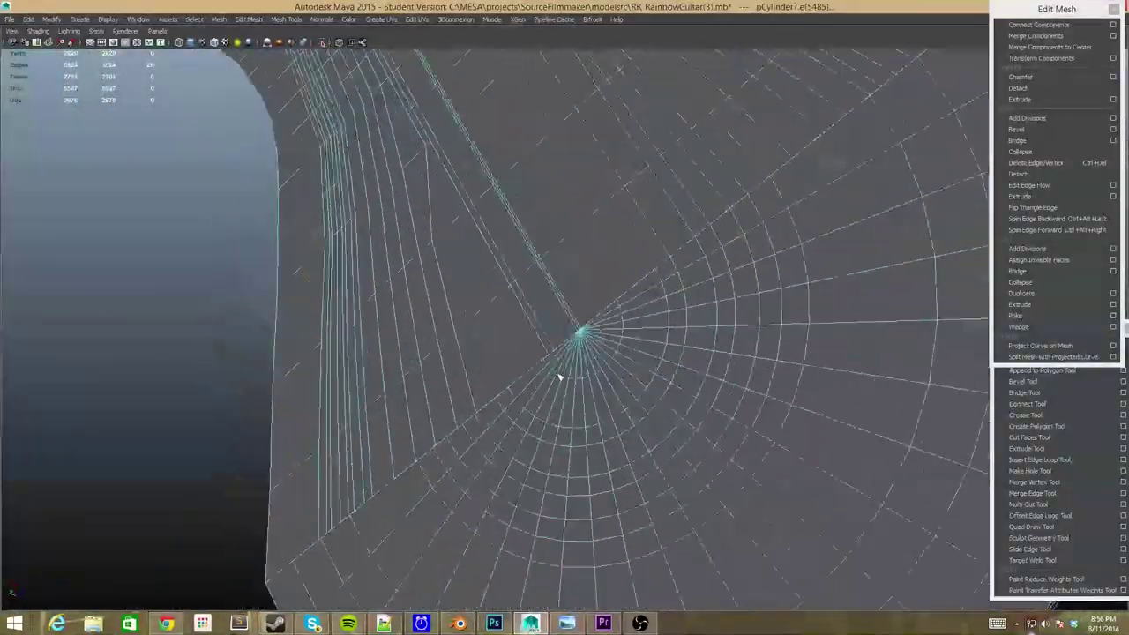
Merge the selected pair of duplicate vertices into one with Merge Components
click(533, 385)
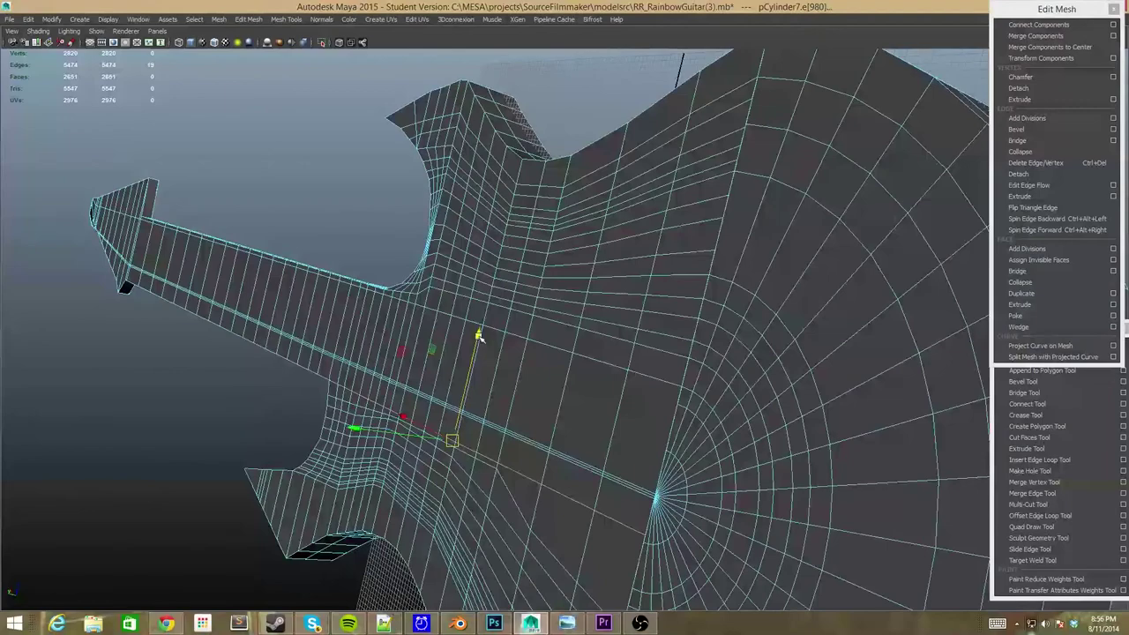
scroll(477, 336, up, 5)
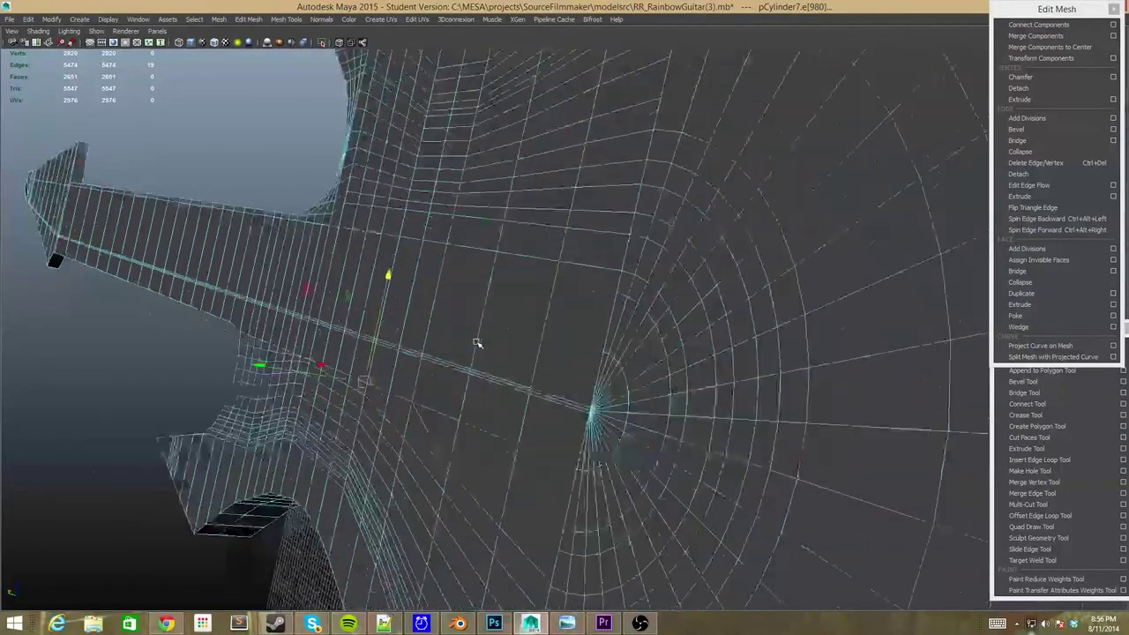
scroll(476, 341, up, 5)
scroll(484, 295, up, 3)
click(1090, 41)
scroll(844, 273, down, 2)
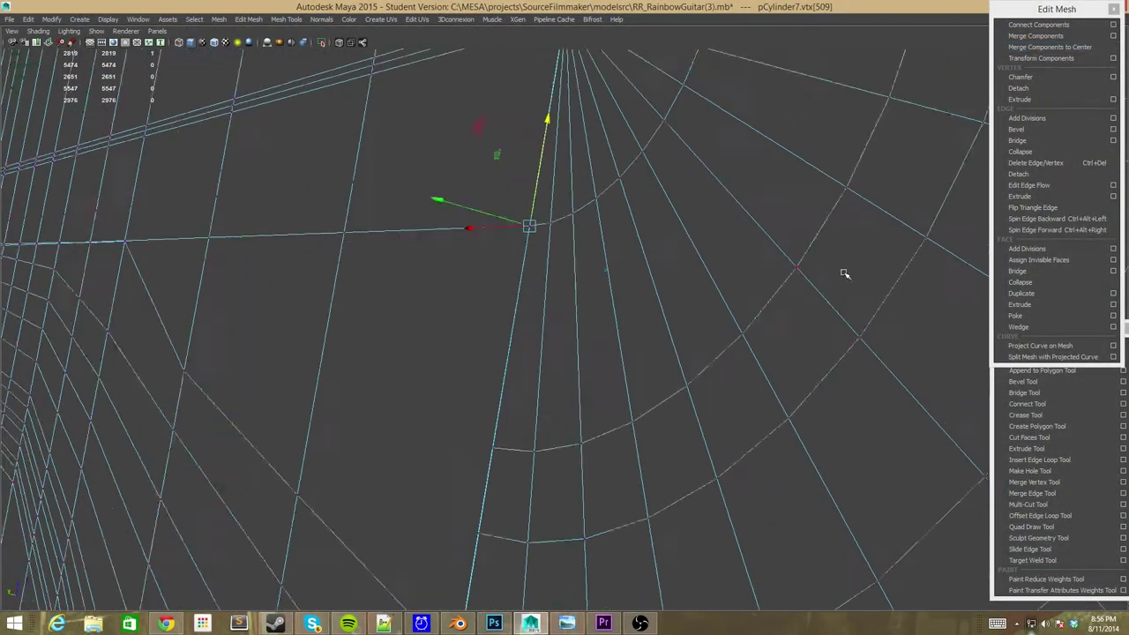
scroll(550, 391, down, 3)
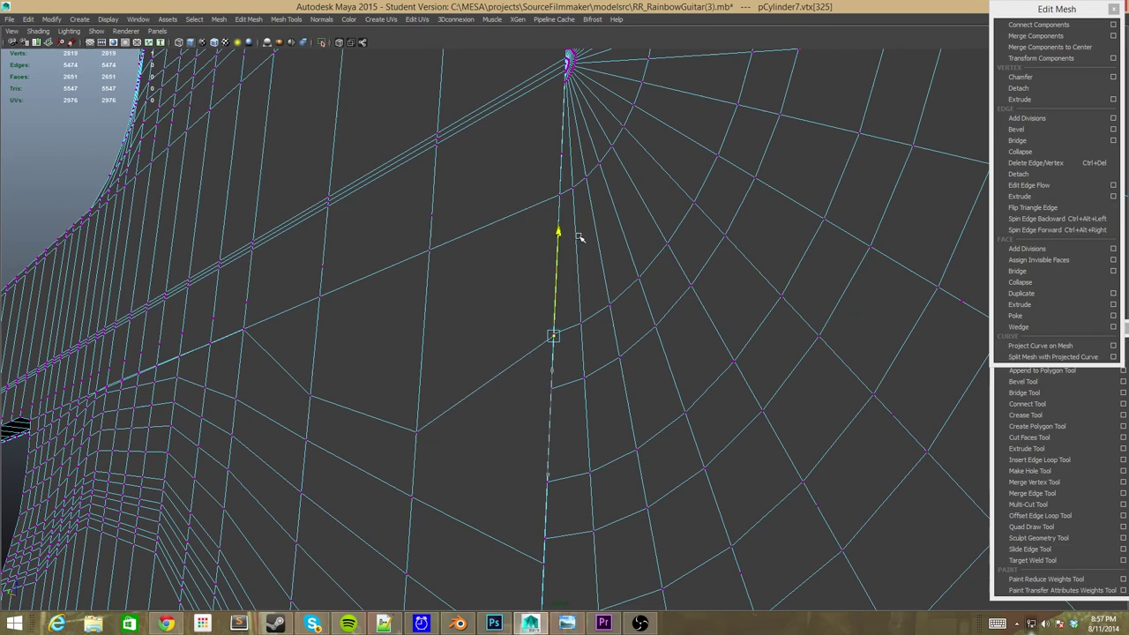
In edge mode, select the edge next to the new cut and zoom to inspect it
key(F10)
click(501, 365)
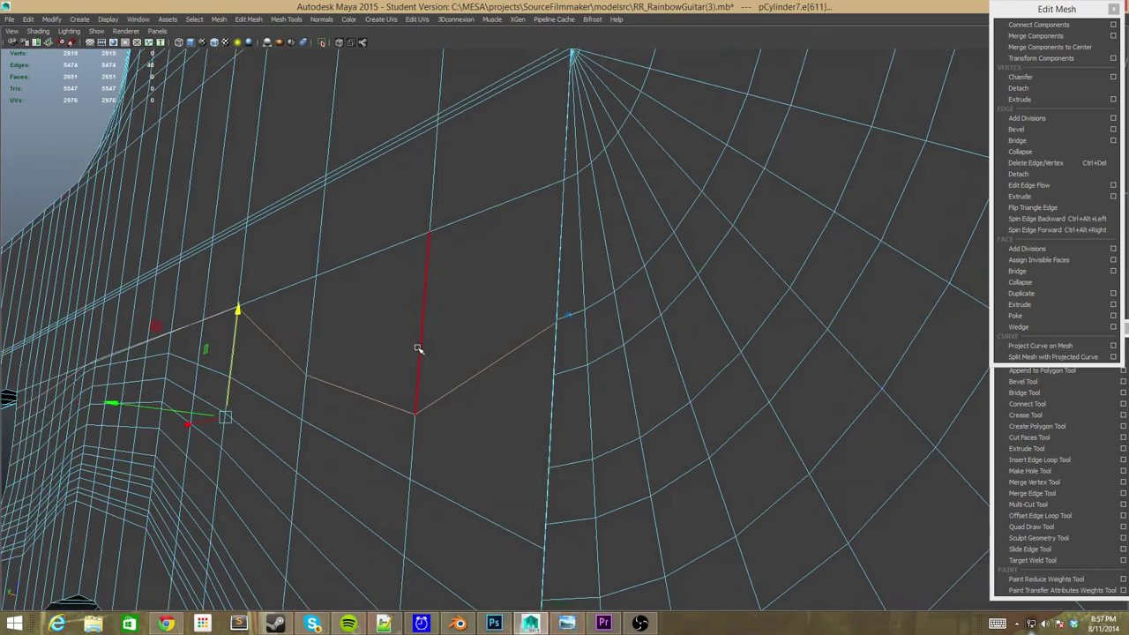
scroll(418, 347, down, 3)
scroll(418, 348, down, 3)
scroll(418, 347, down, 3)
scroll(419, 348, up, 3)
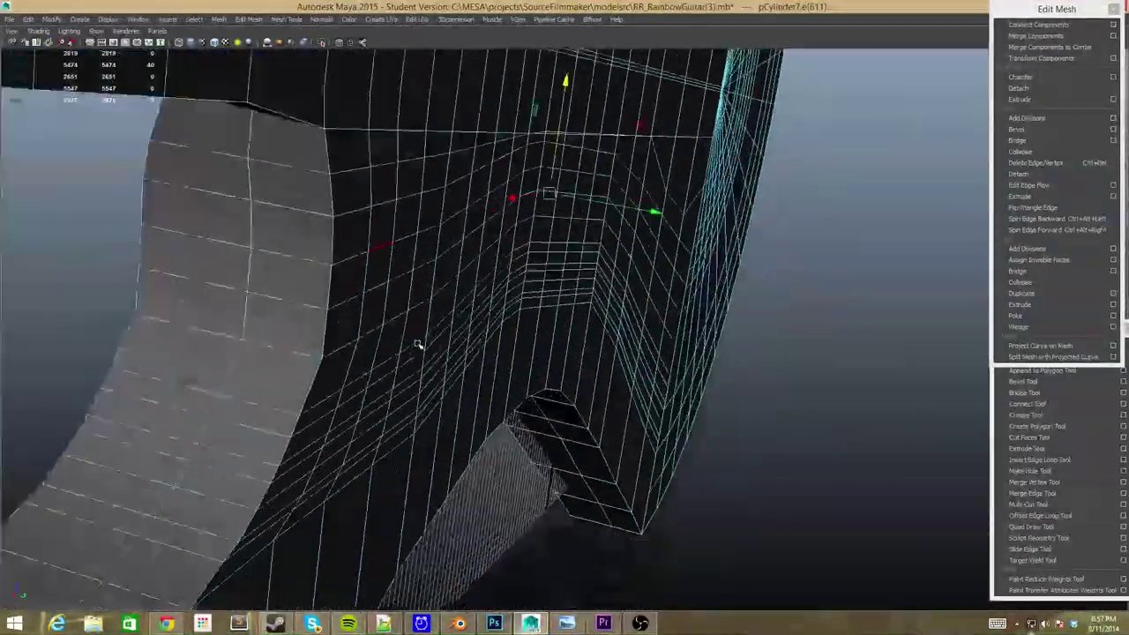
scroll(416, 341, up, 3)
scroll(417, 331, up, 3)
scroll(351, 464, up, 2)
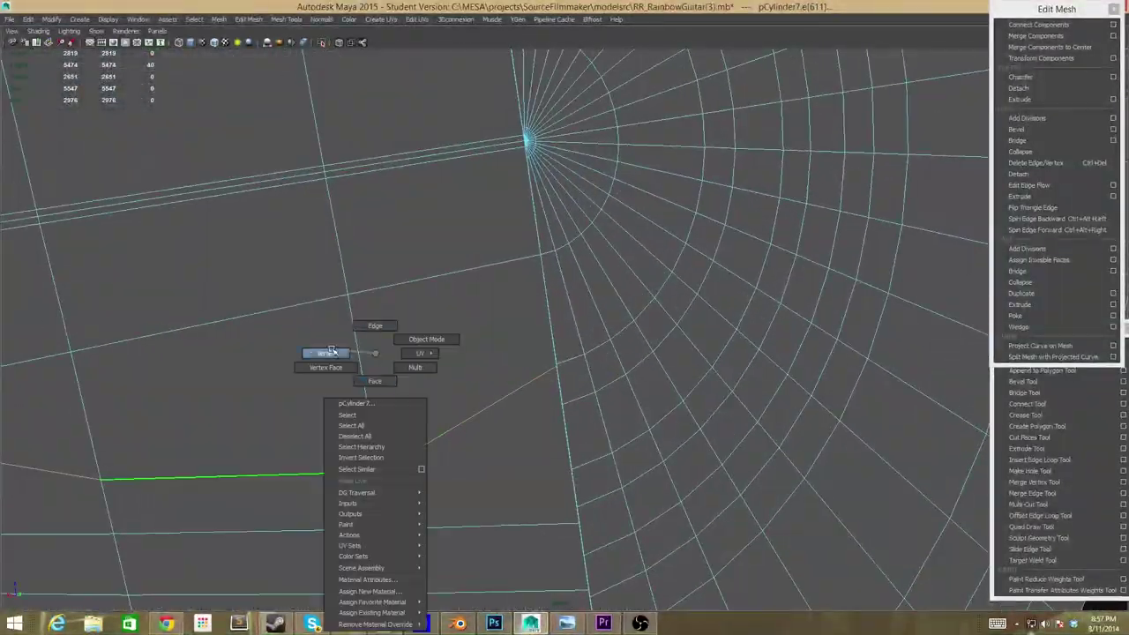
Step through the adjacent vertices and select the vertex further along the edge
right_drag(371, 379, 371, 330)
alt+drag(348, 291, 396, 442)
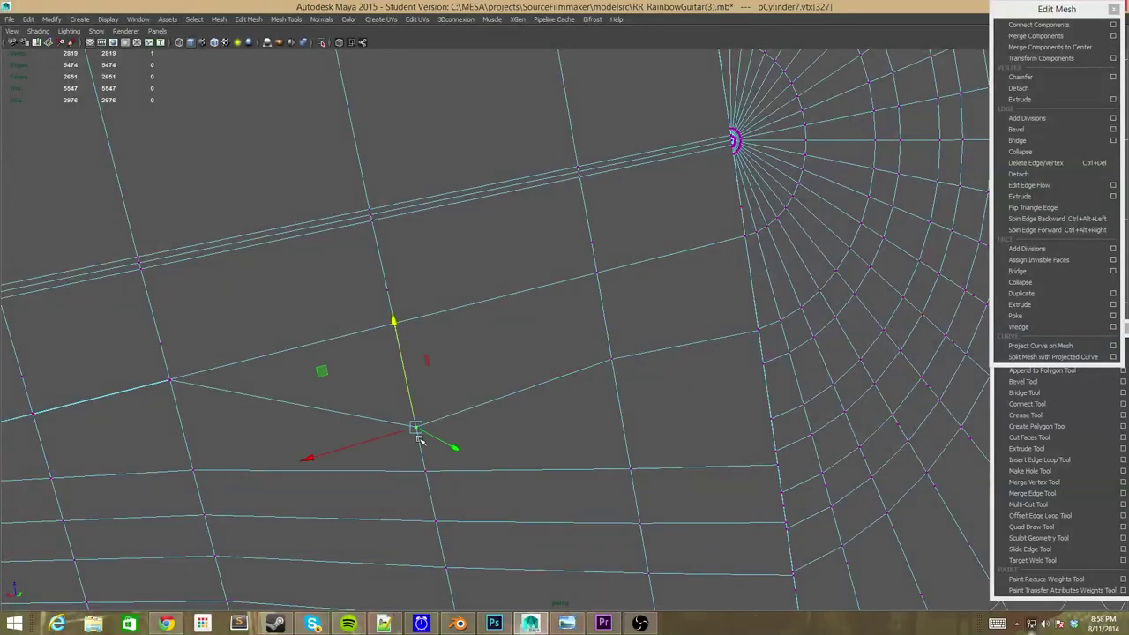
alt+drag(377, 299, 436, 340)
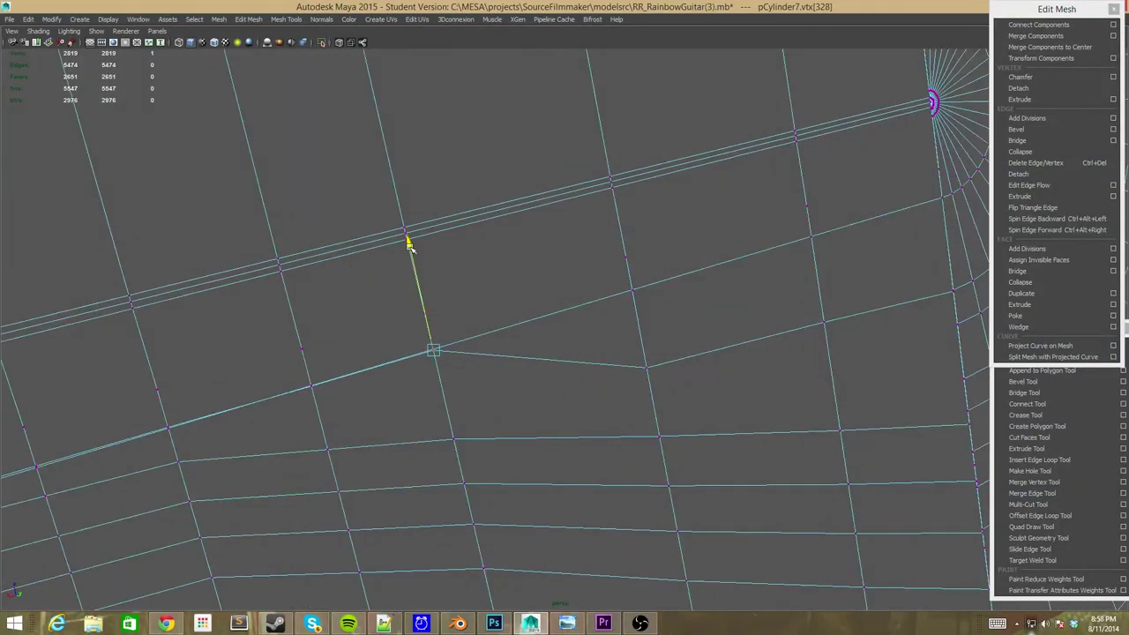
key(Left)
alt+drag(284, 326, 398, 367)
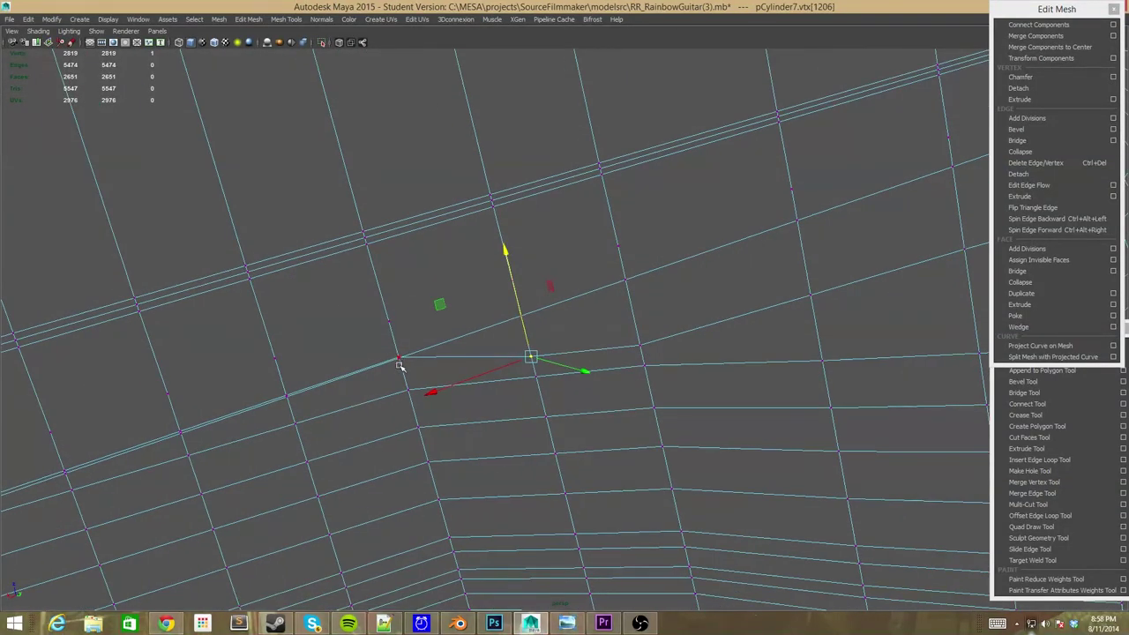
key(Left)
alt+drag(388, 291, 376, 290)
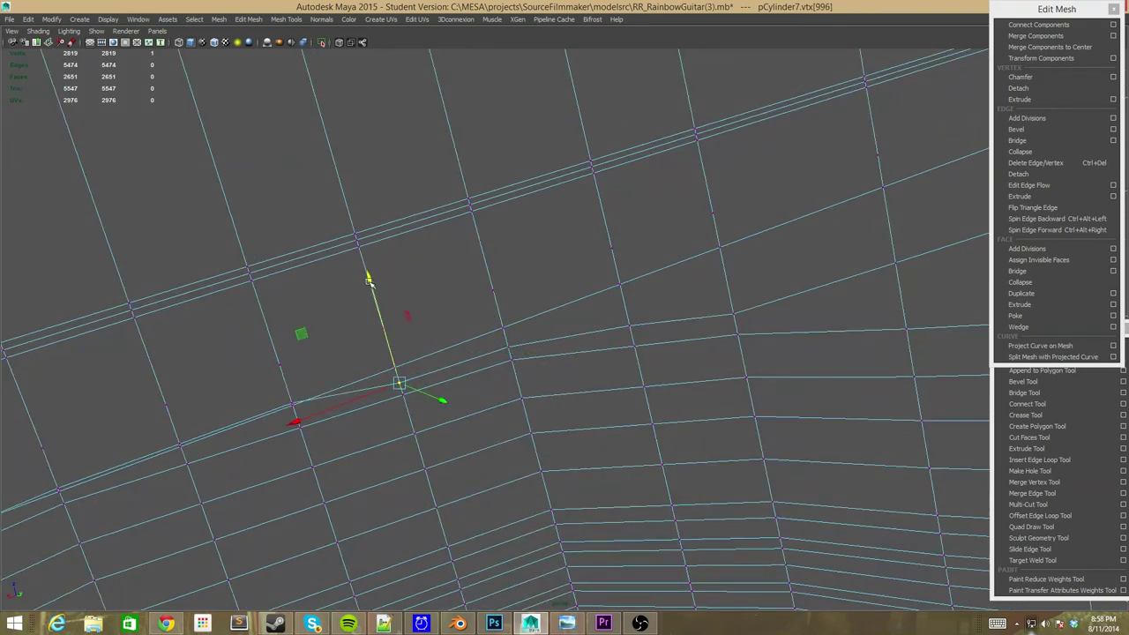
alt+drag(291, 403, 390, 419)
key(Left)
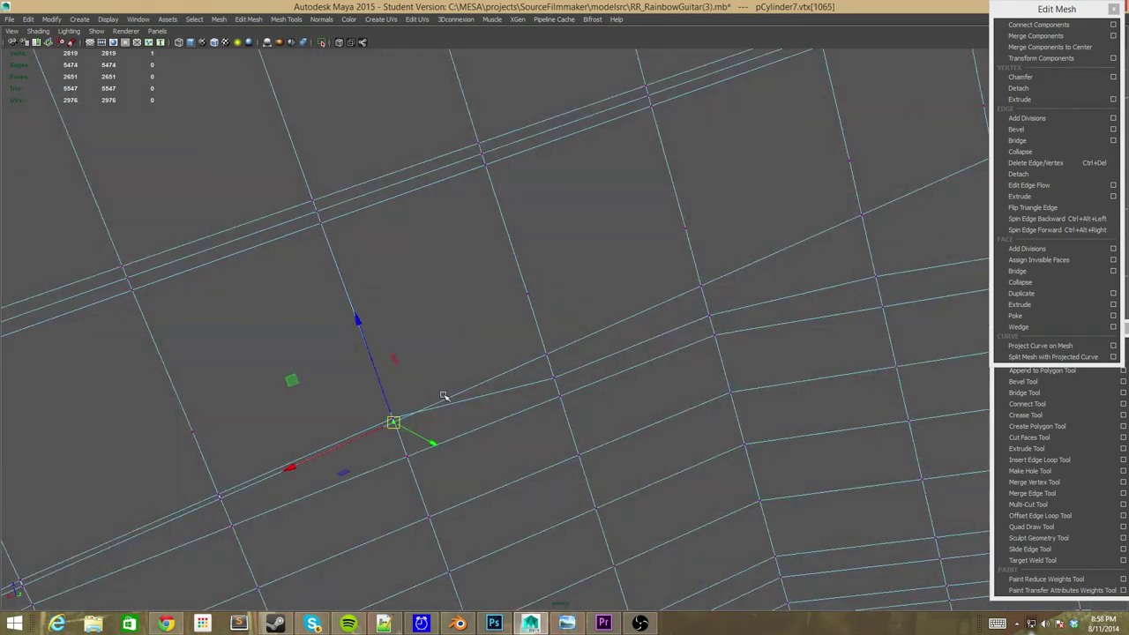
key(Left)
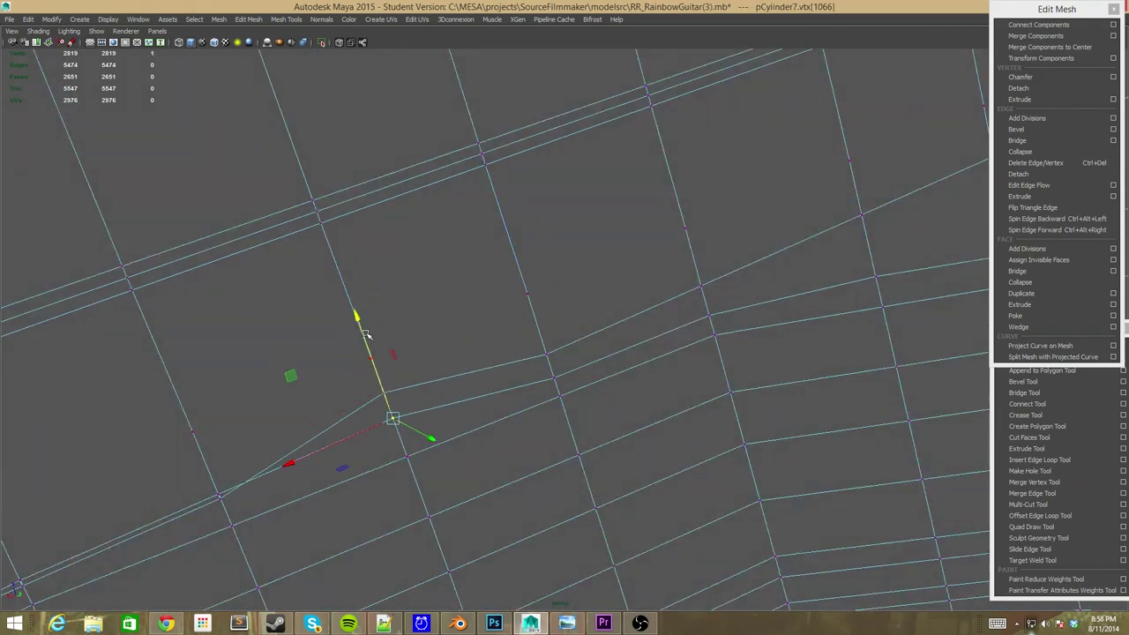
click(217, 493)
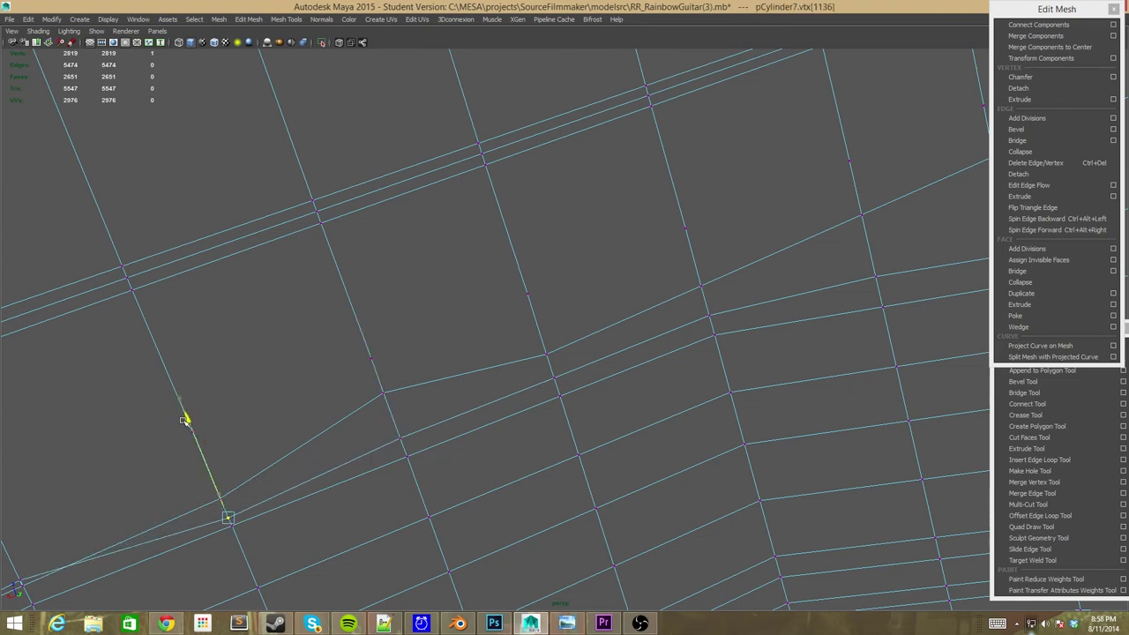
Select the overlapping vertices at the edge crossing and a vertex near the pole
alt+drag(183, 421, 316, 204)
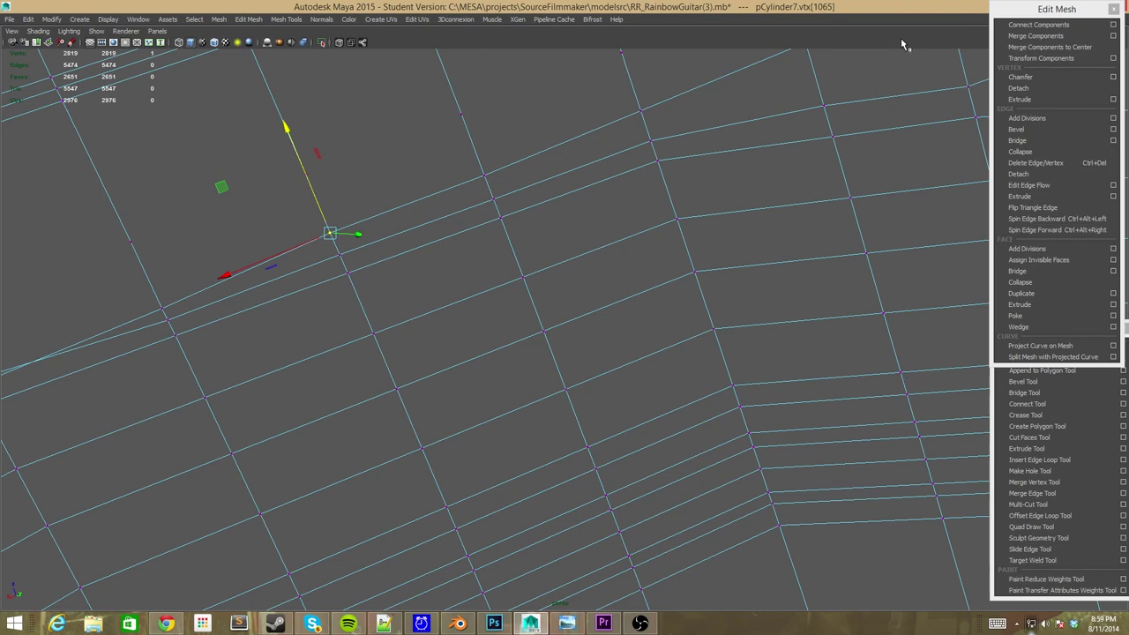
alt+drag(618, 265, 327, 406)
click(247, 429)
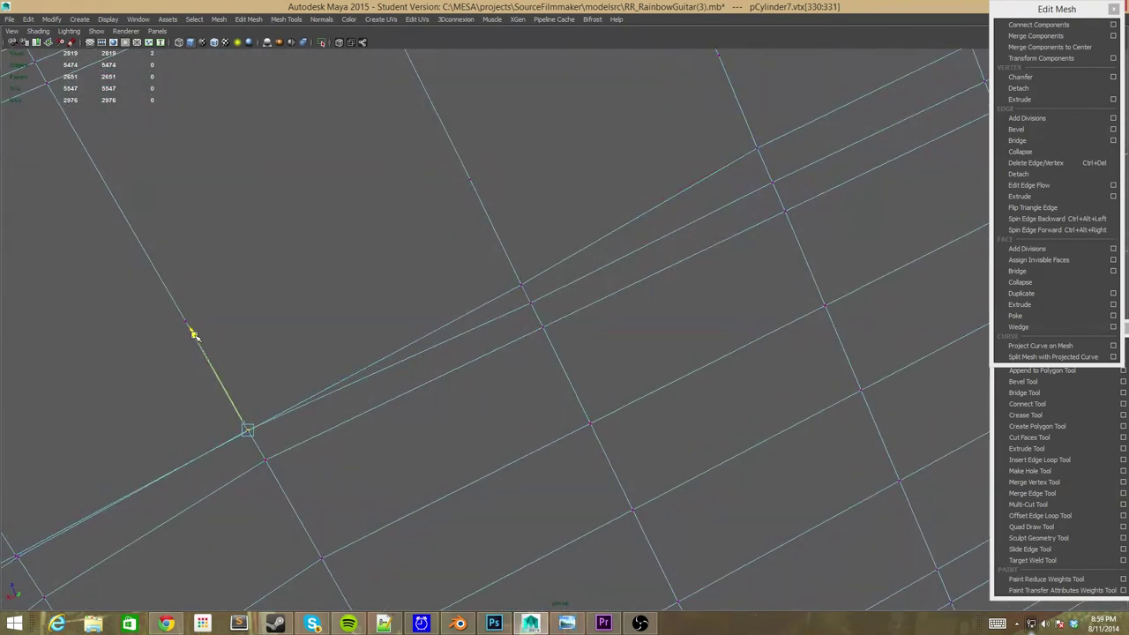
alt+drag(201, 348, 290, 297)
click(301, 315)
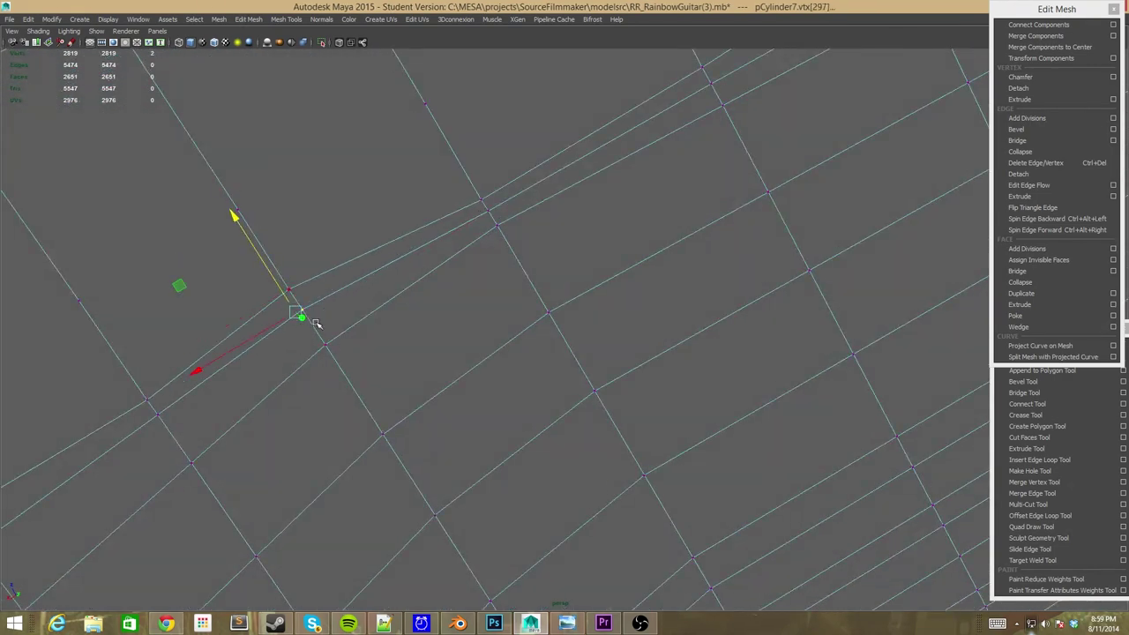
alt+drag(242, 229, 282, 388)
click(250, 411)
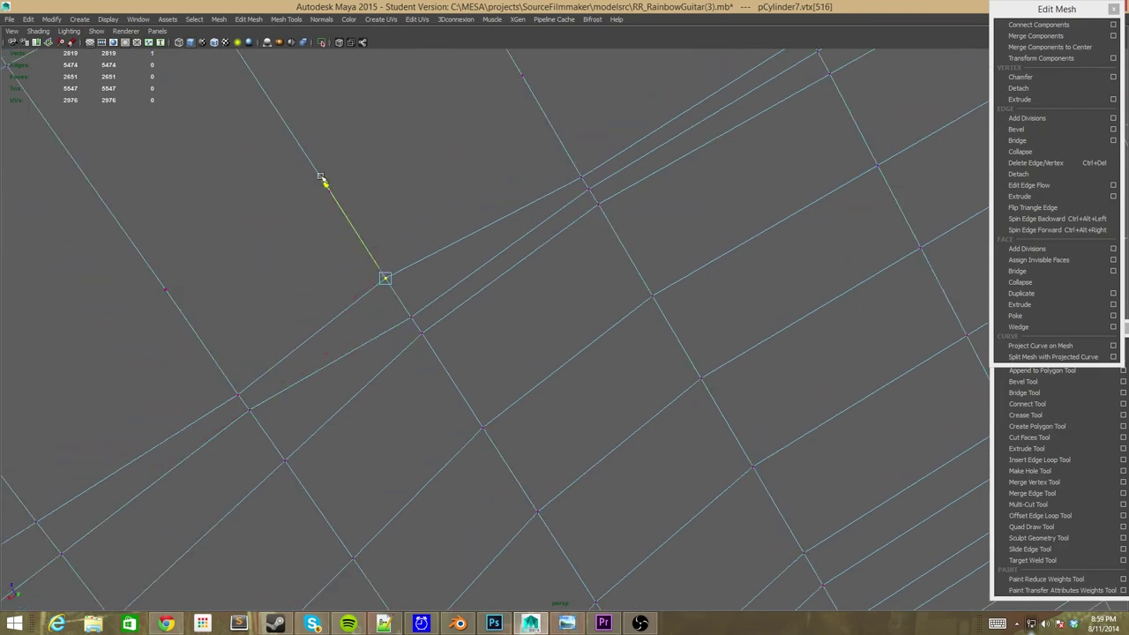
scroll(333, 201, down, 5)
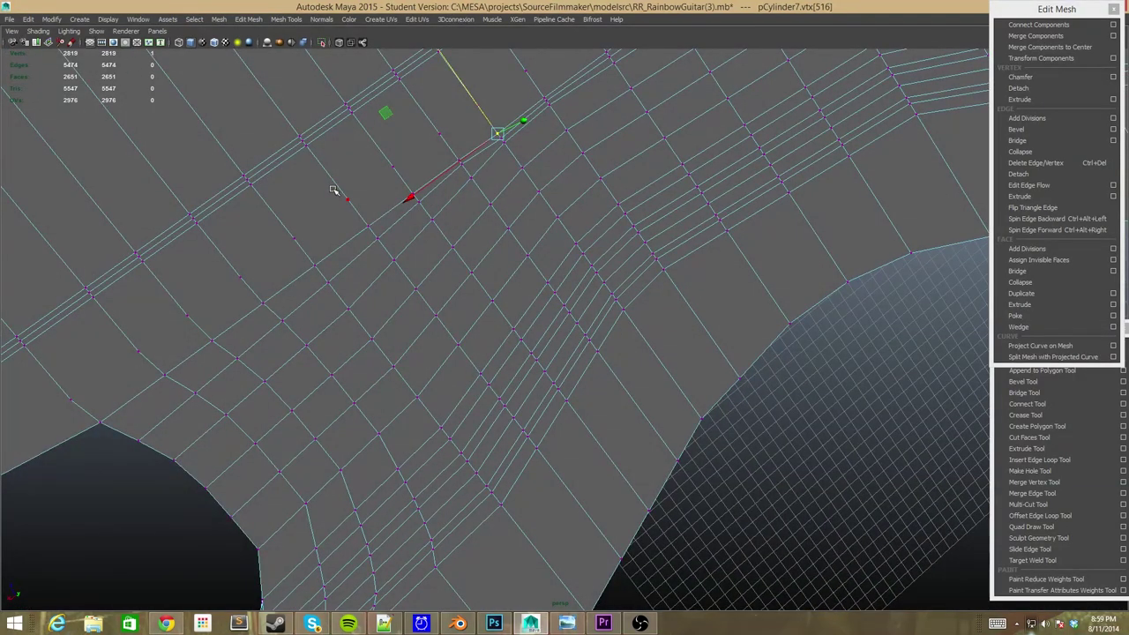
alt+drag(334, 191, 448, 226)
scroll(450, 231, up, 5)
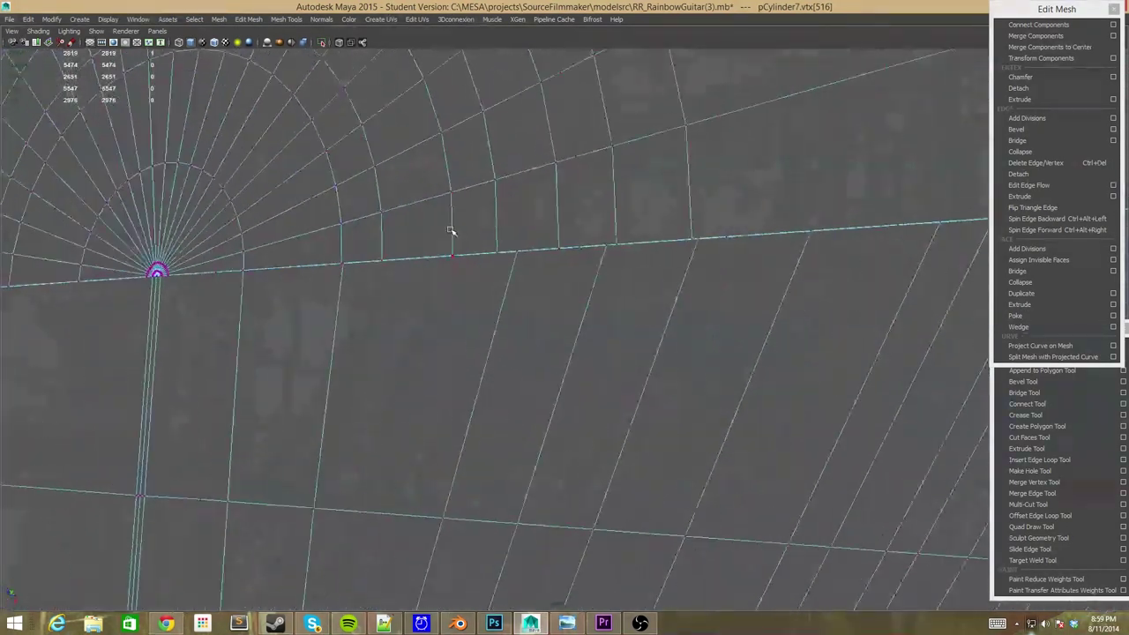
alt+middle_drag(526, 359, 419, 357)
click(507, 323)
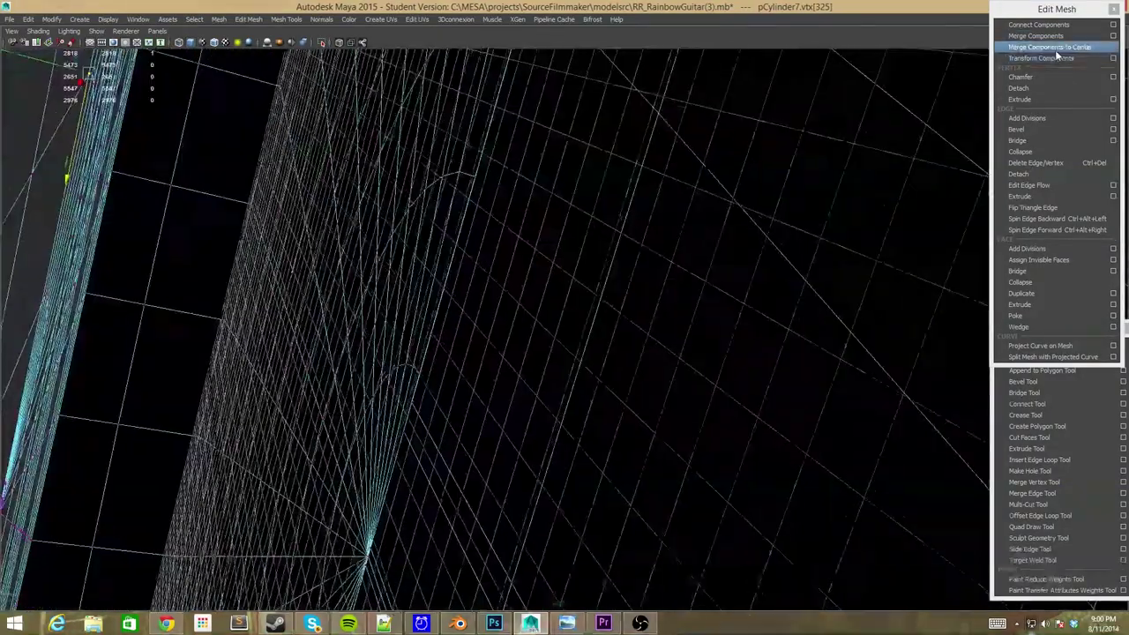
Merge the first two chosen vertex pairs with Merge Components to Center
alt+drag(592, 138, 434, 390)
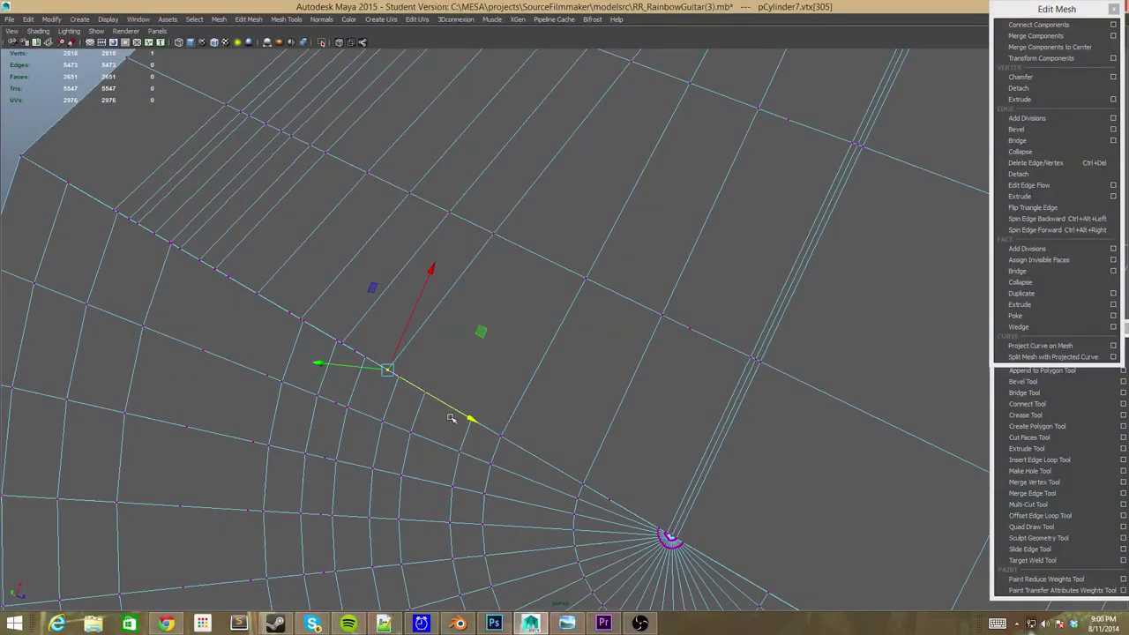
click(1063, 50)
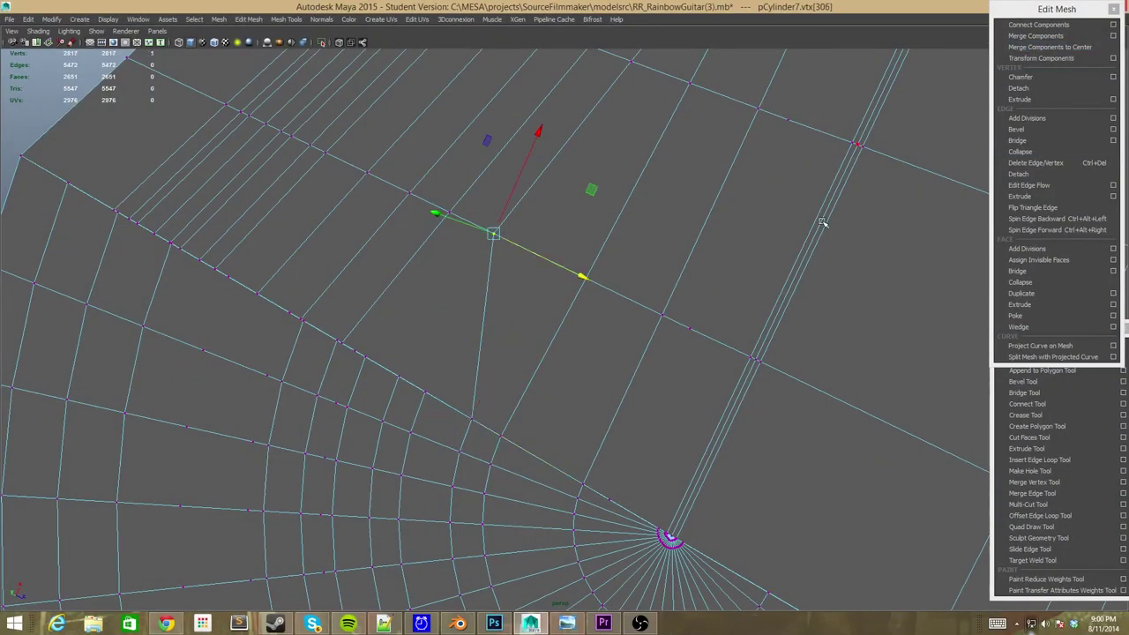
alt+drag(653, 313, 548, 304)
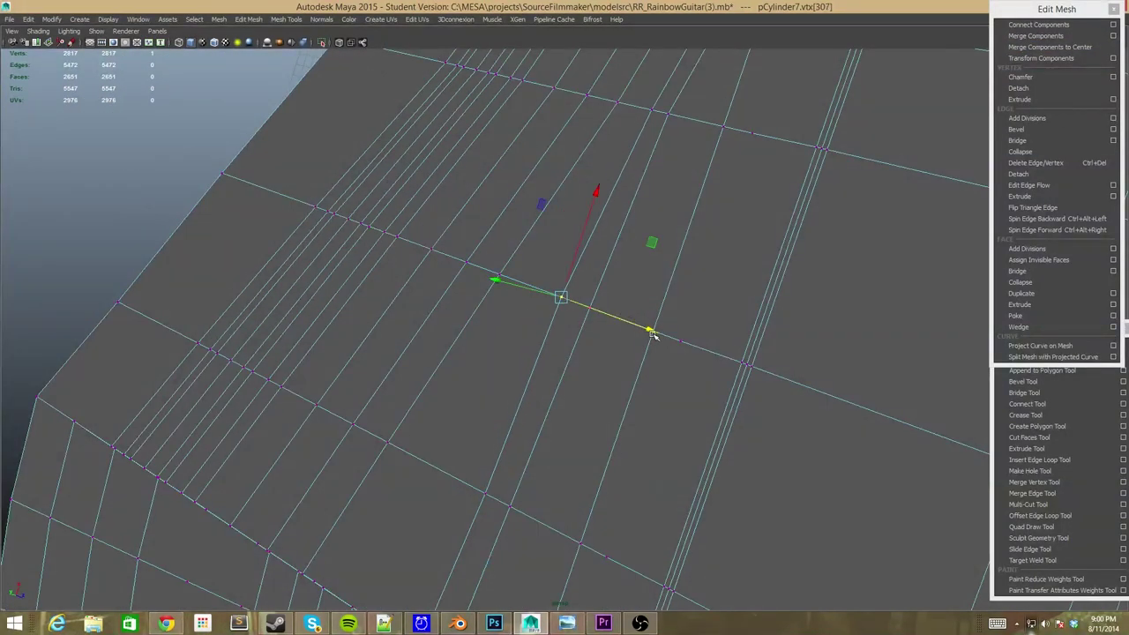
alt+drag(651, 334, 553, 434)
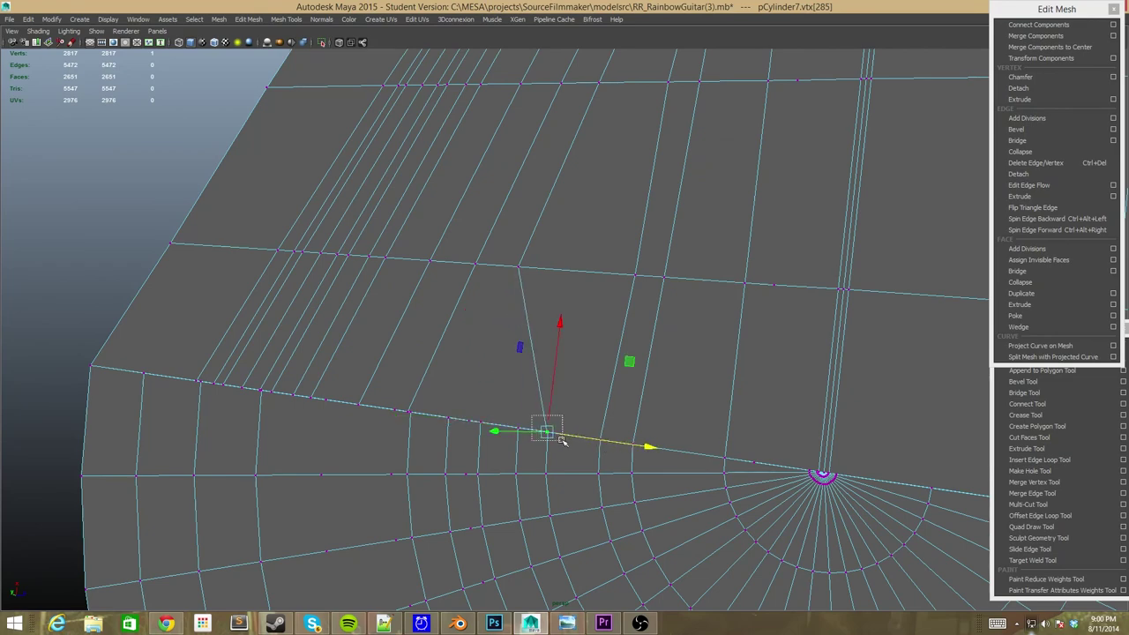
click(1059, 47)
Merge the stray vertices at the edge crossing with their neighbours
scroll(668, 398, up, 5)
scroll(501, 261, up, 3)
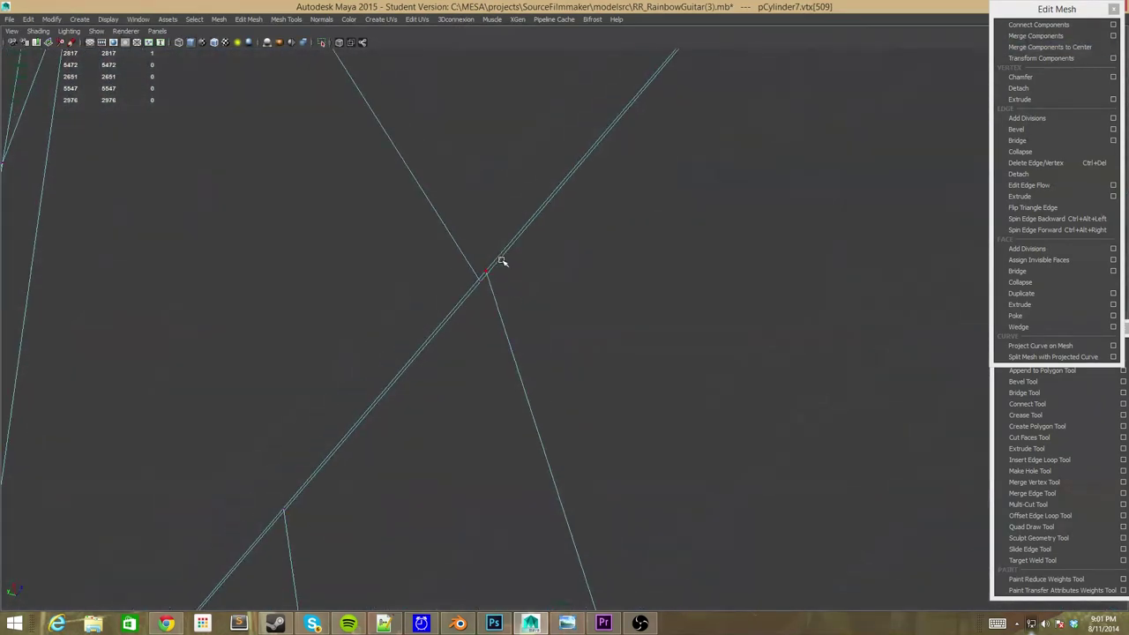
click(480, 290)
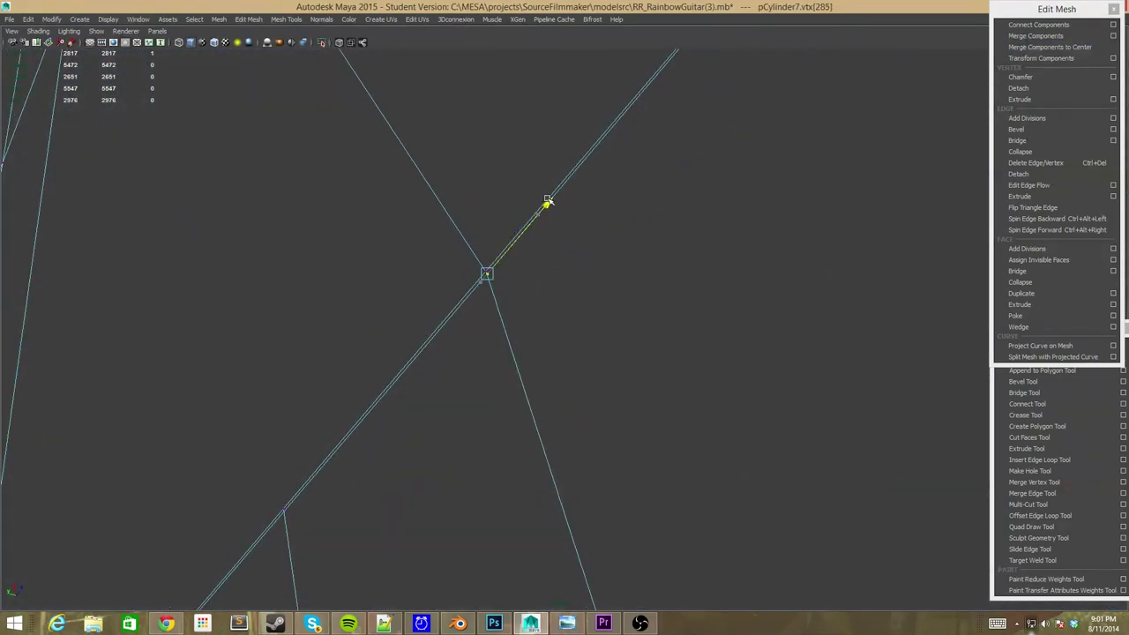
click(1049, 46)
alt+drag(802, 255, 352, 544)
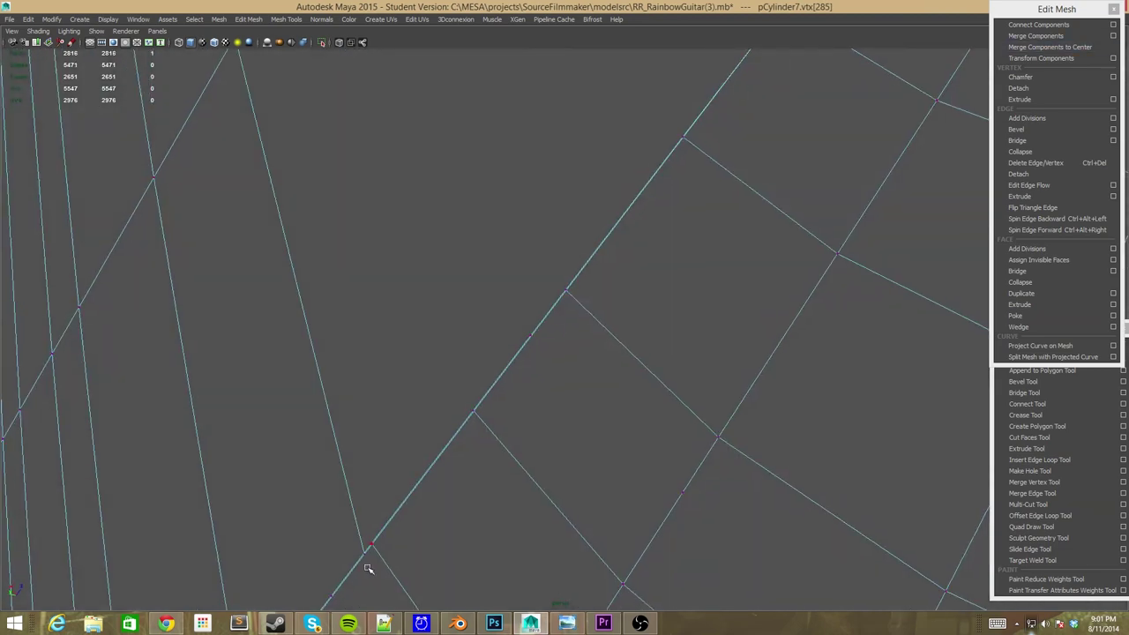
click(364, 553)
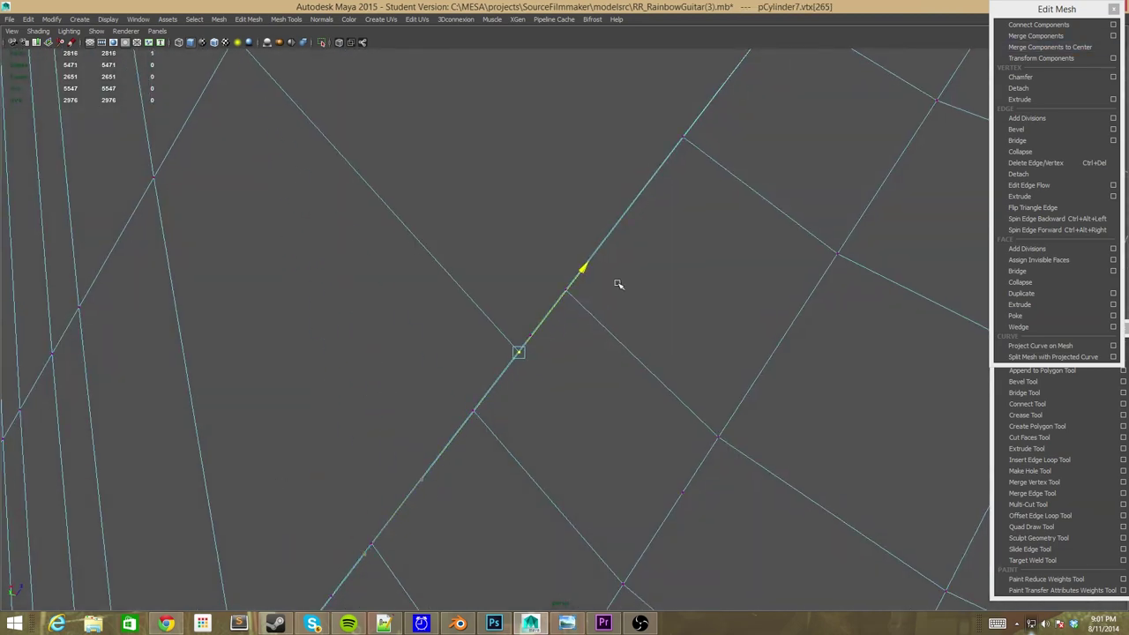
alt+drag(619, 284, 663, 441)
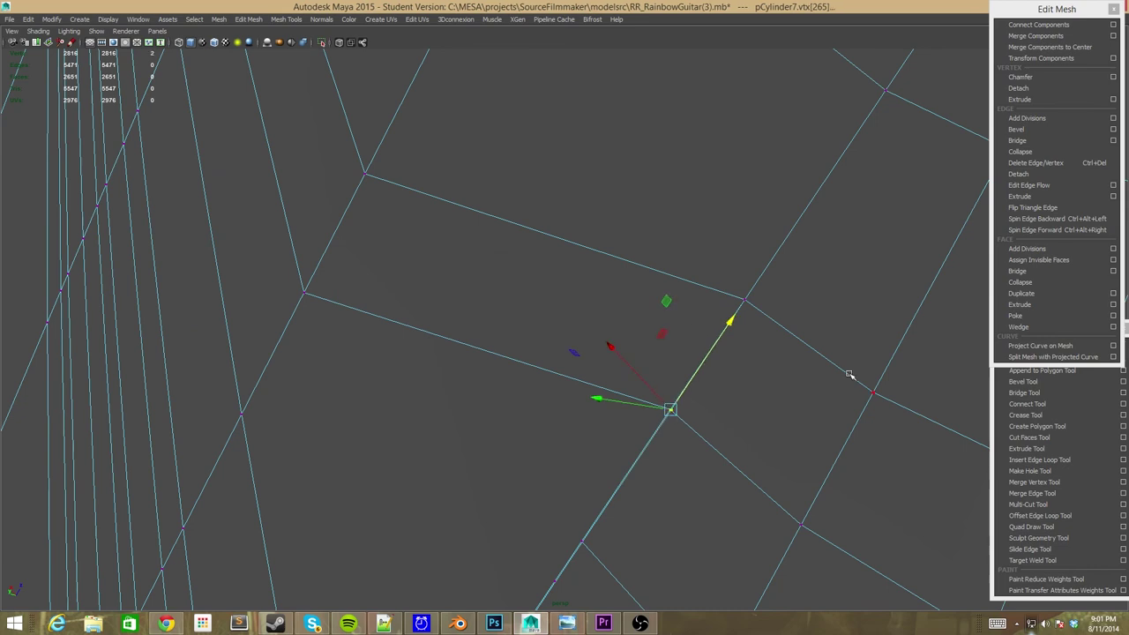
click(1050, 47)
Repeat the merge with G on the remaining close vertex pairs
mouse_move(794, 309)
alt+mouse_down()
mouse_move(600, 530)
mouse_move(564, 520)
alt+mouse_up()
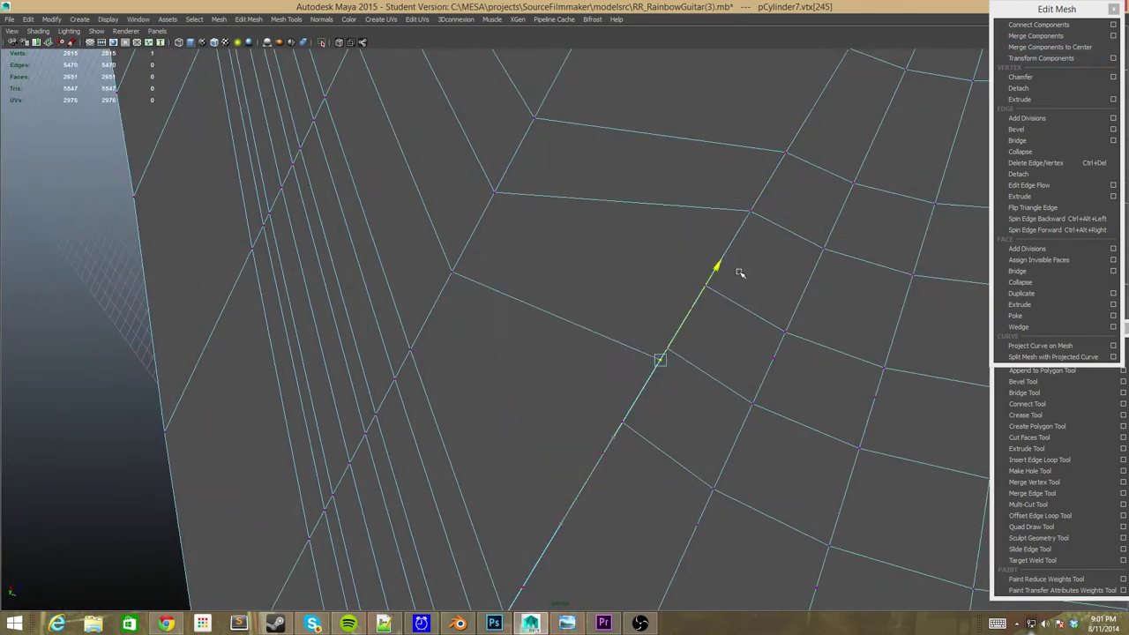
key(g)
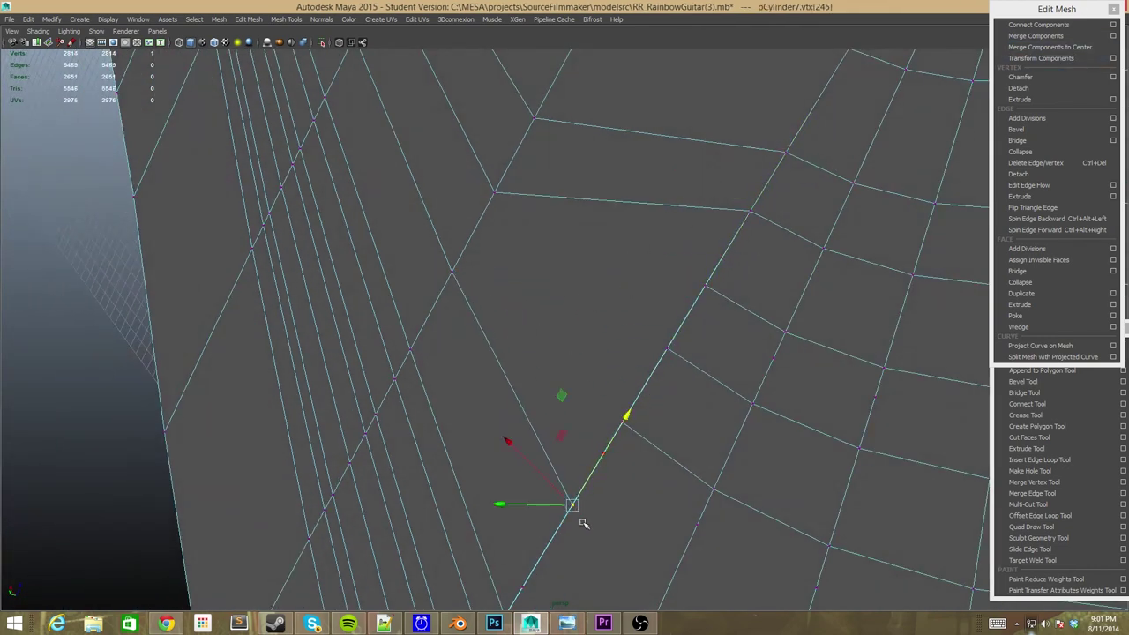
key(g)
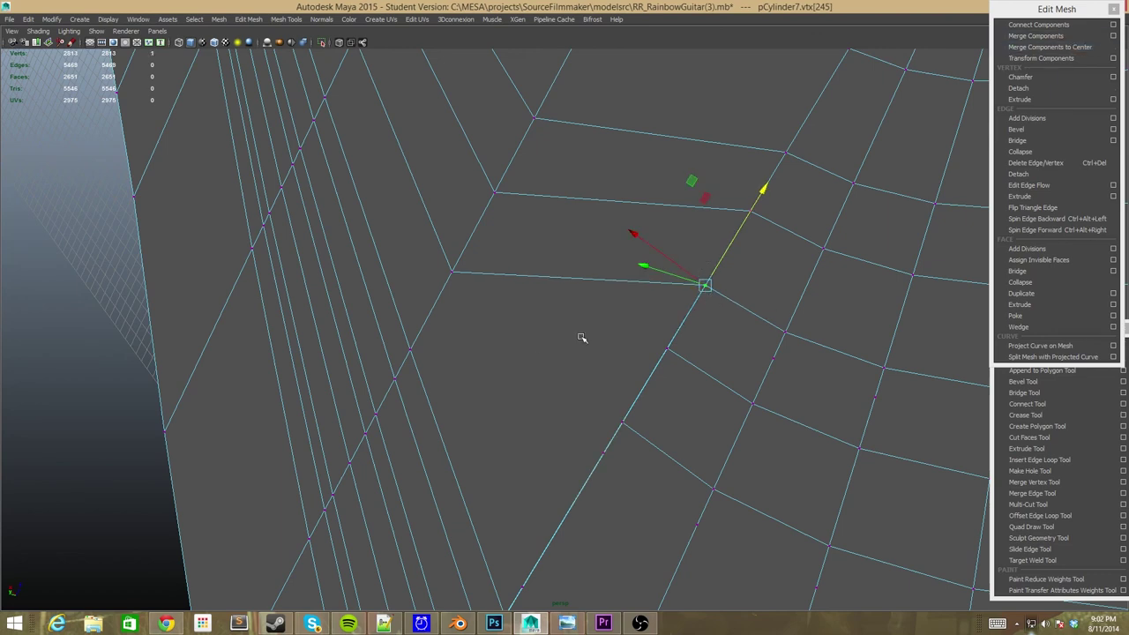
alt+drag(580, 335, 511, 428)
shift+click(528, 431)
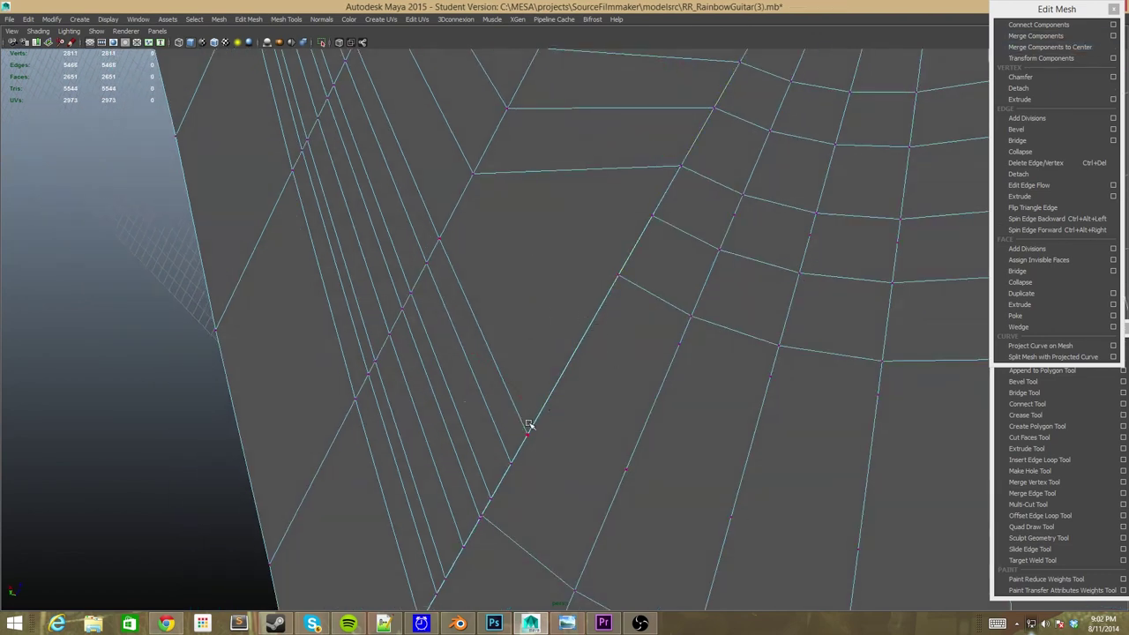
key(g)
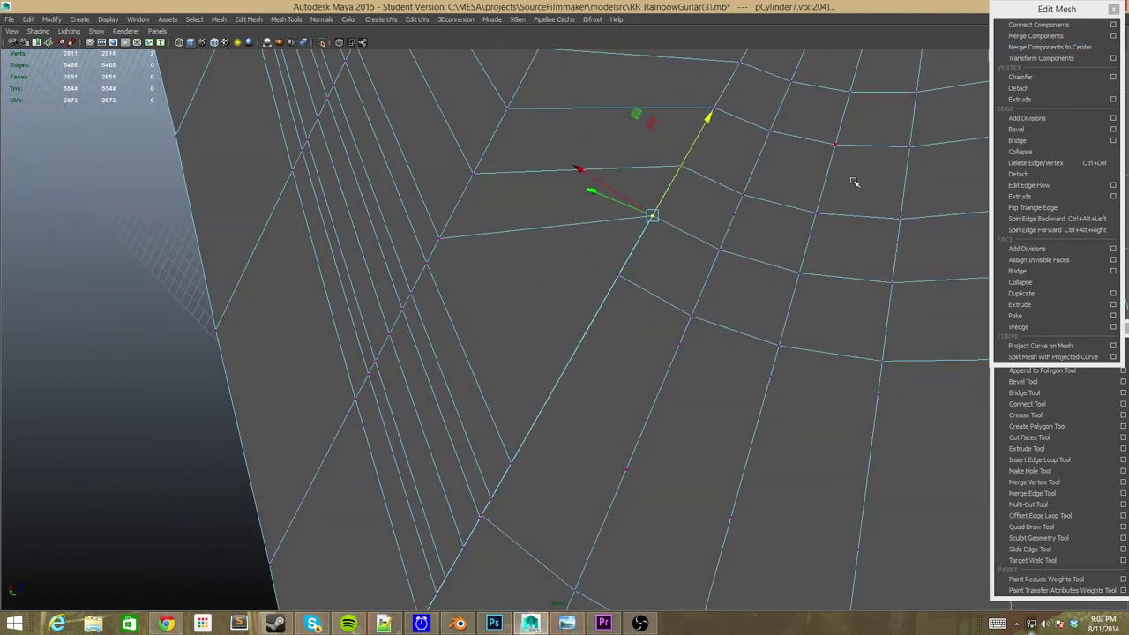
key(g)
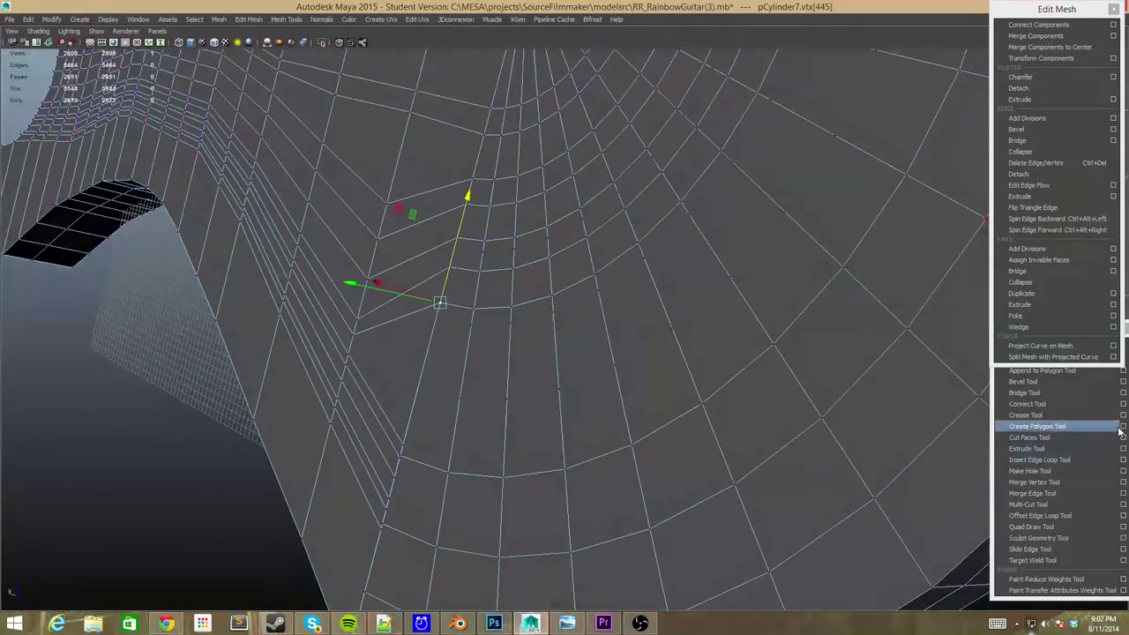
Restore the three-vertex selection, then pick the vertex to reconnect
key(ctrl+z)
key(ctrl+z)
key(ctrl+z)
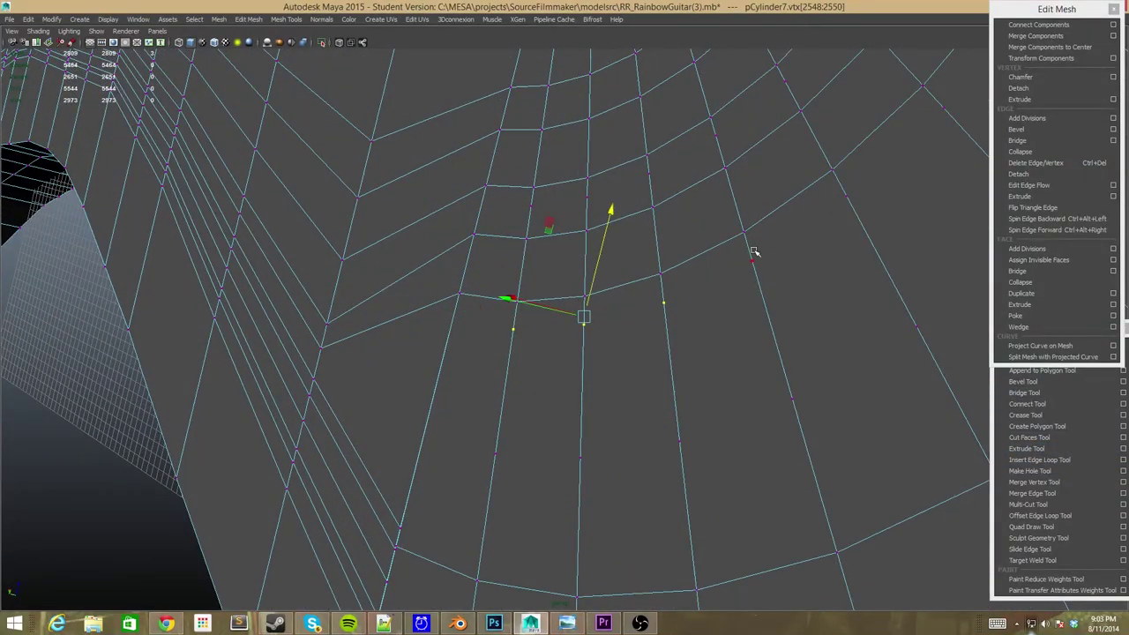
mouse_move(907, 217)
alt+mouse_down()
mouse_move(434, 297)
mouse_move(477, 263)
mouse_move(600, 253)
mouse_move(556, 329)
alt+mouse_up()
shift+click(507, 287)
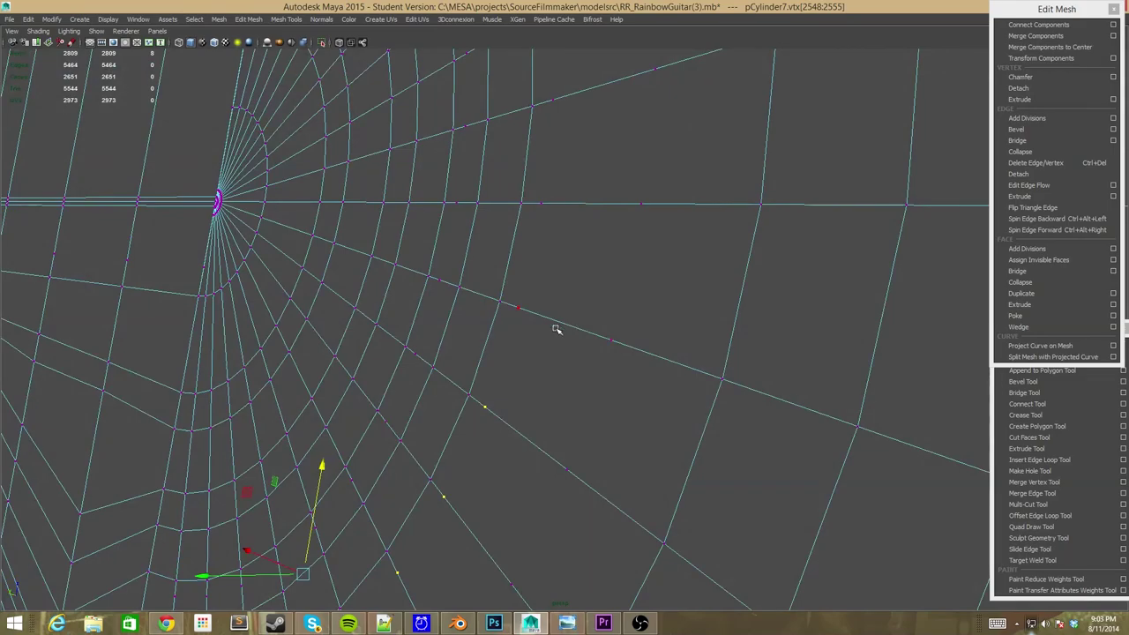
click(623, 212)
mouse_move(509, 559)
alt+mouse_down()
mouse_move(572, 247)
mouse_move(411, 222)
alt+mouse_up()
ctrl+alt+drag(411, 221, 933, 348)
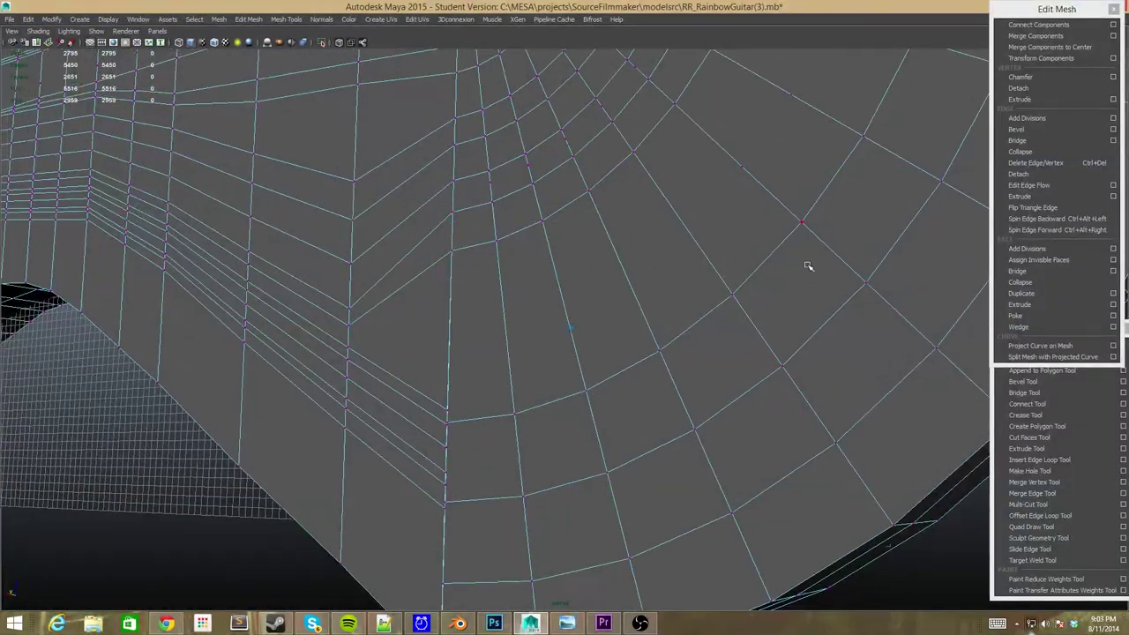
scroll(808, 265, down, 5)
scroll(713, 580, up, 5)
mouse_move(617, 353)
alt+mouse_down()
mouse_move(541, 442)
mouse_move(527, 336)
alt+mouse_up()
click(542, 442)
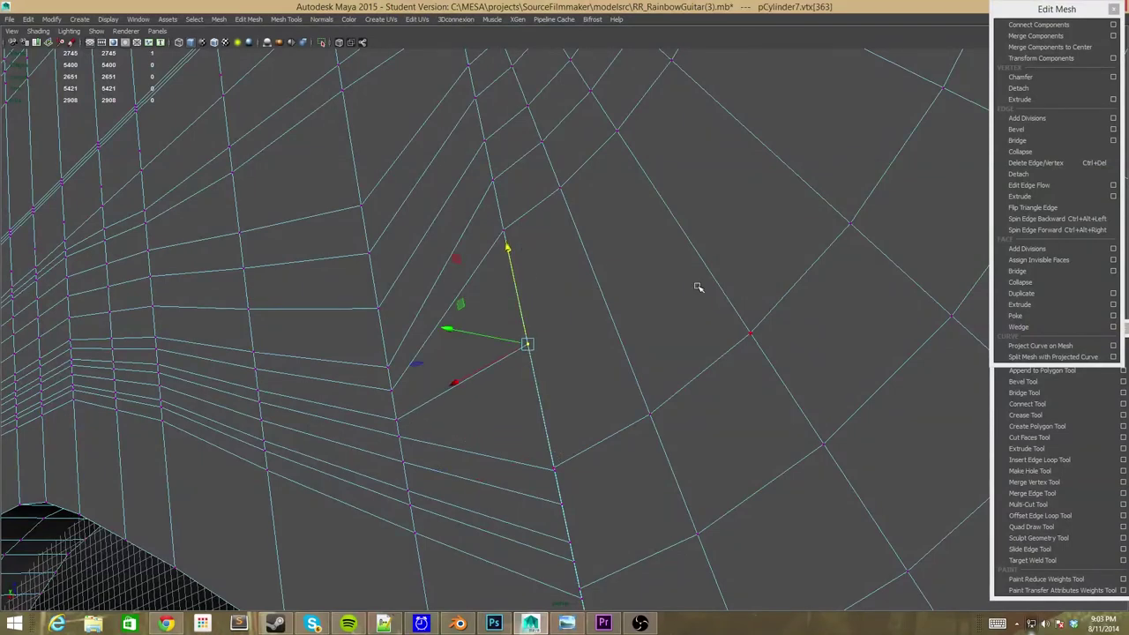
Cut a new edge from that vertex and merge the vertices at its end to center
click(1051, 503)
key(Return)
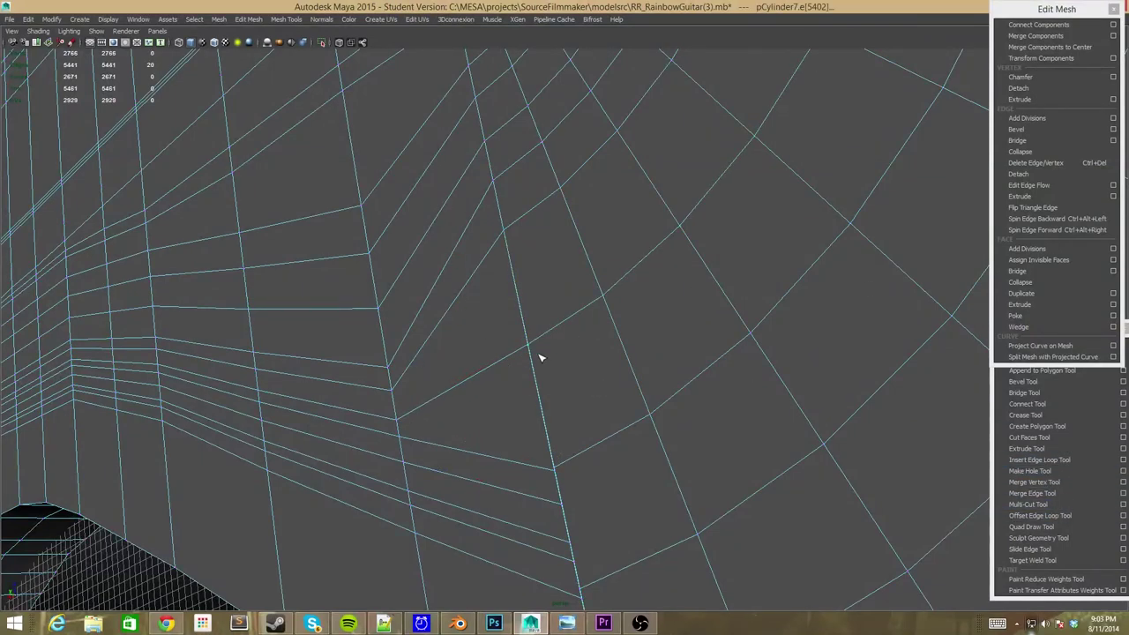
right_drag(517, 339, 441, 379)
click(527, 343)
click(554, 468)
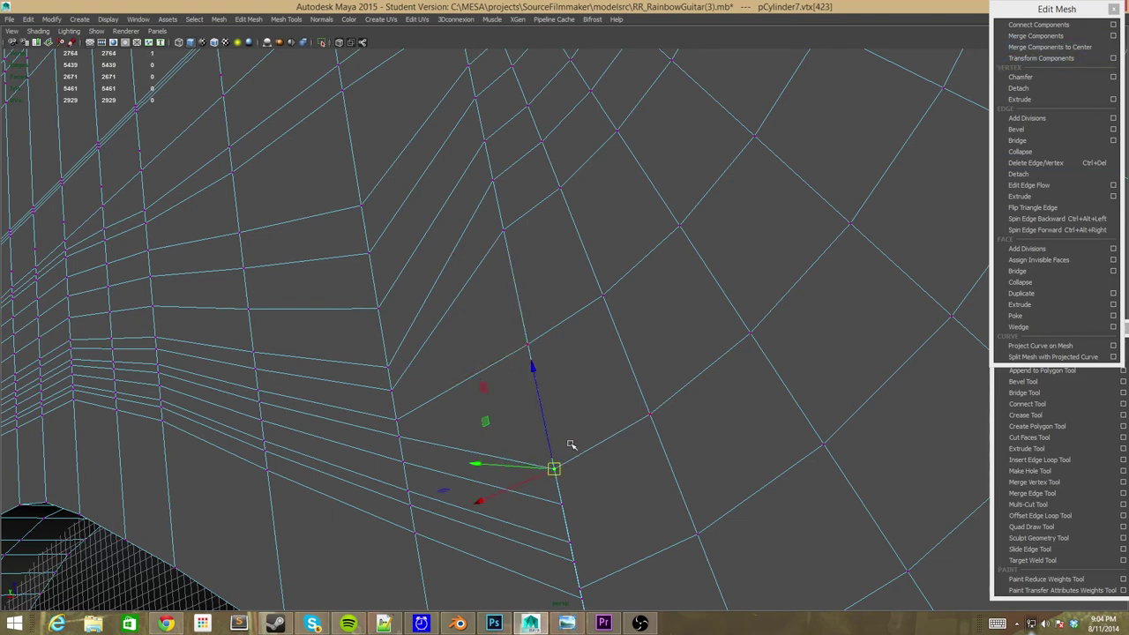
mouse_move(570, 445)
alt+mouse_down()
mouse_move(541, 333)
mouse_move(458, 258)
alt+mouse_up()
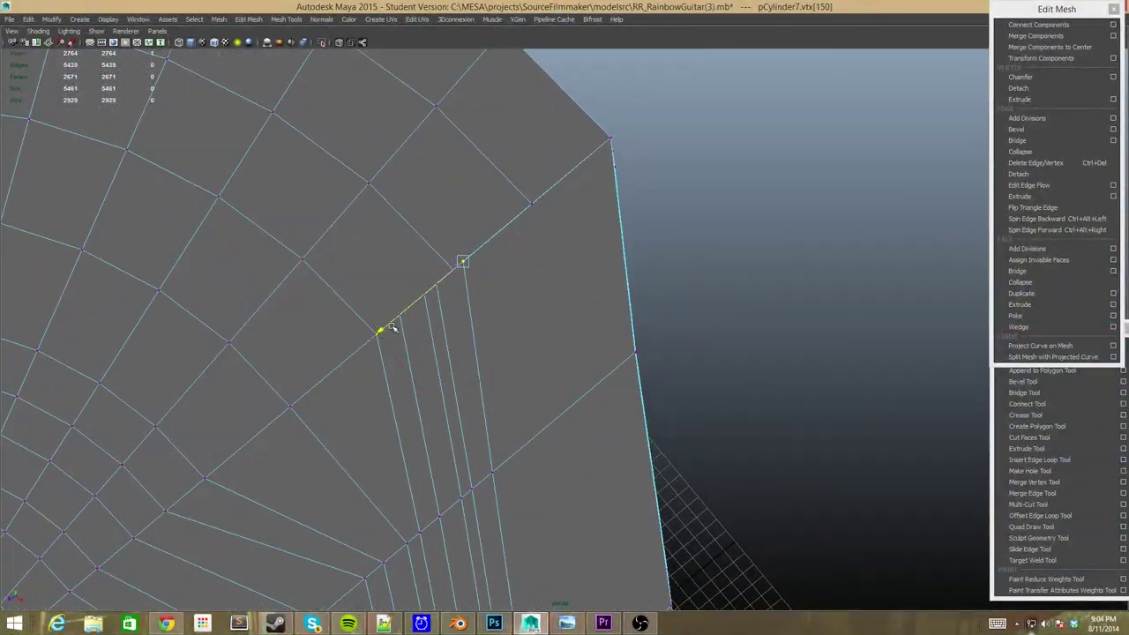
click(1064, 50)
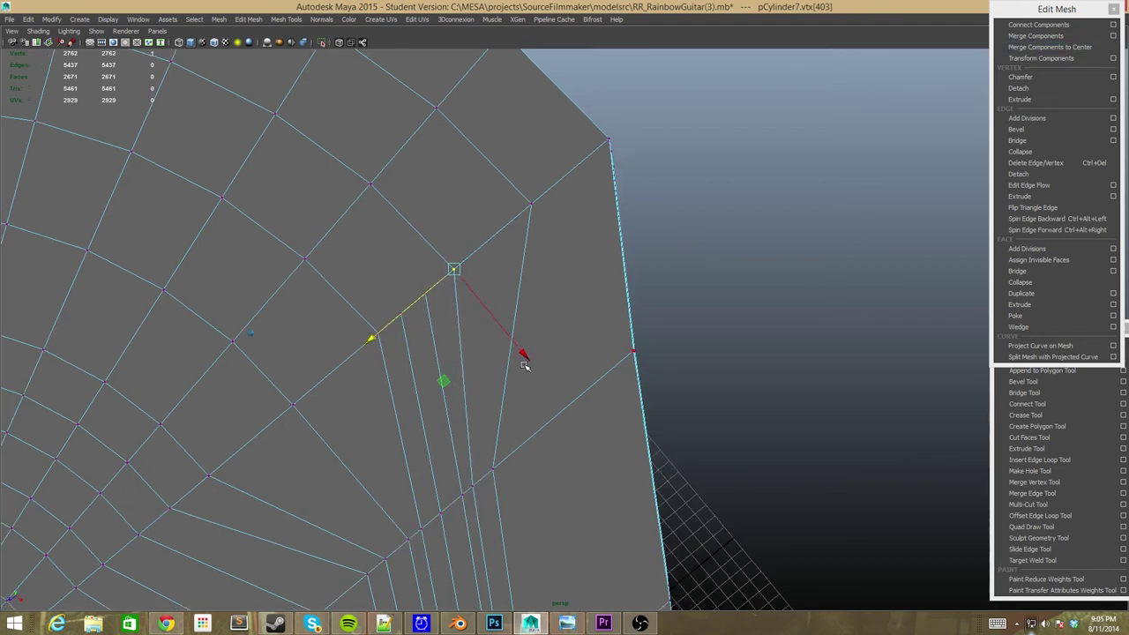
Collapse the leftover short edge into a single vertex
click(1036, 162)
scroll(281, 202, up, 3)
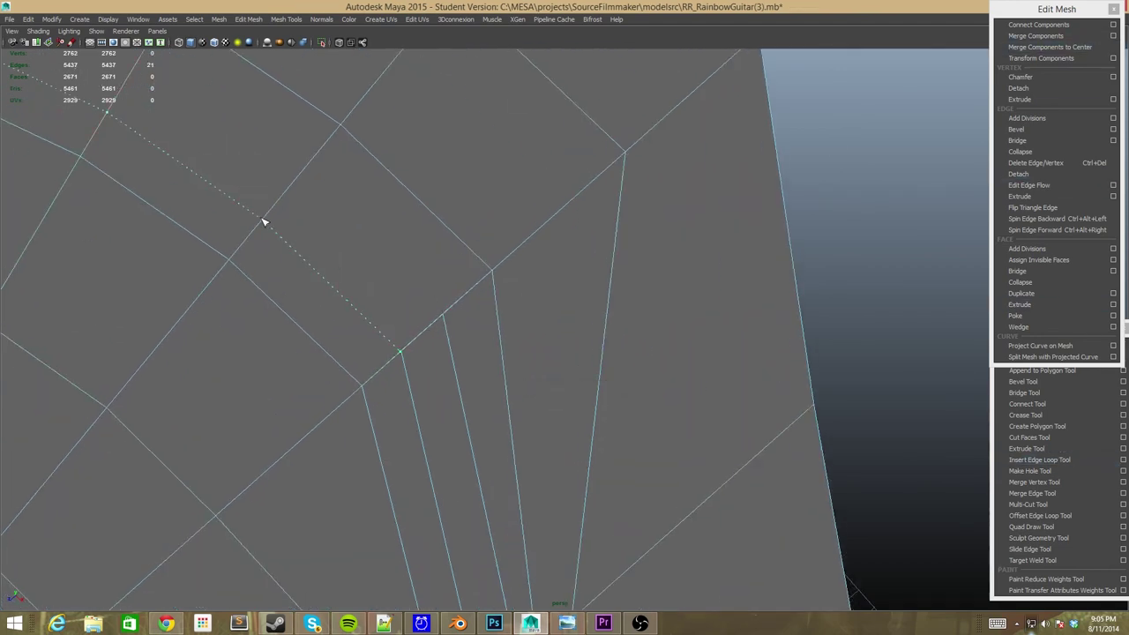
click(407, 273)
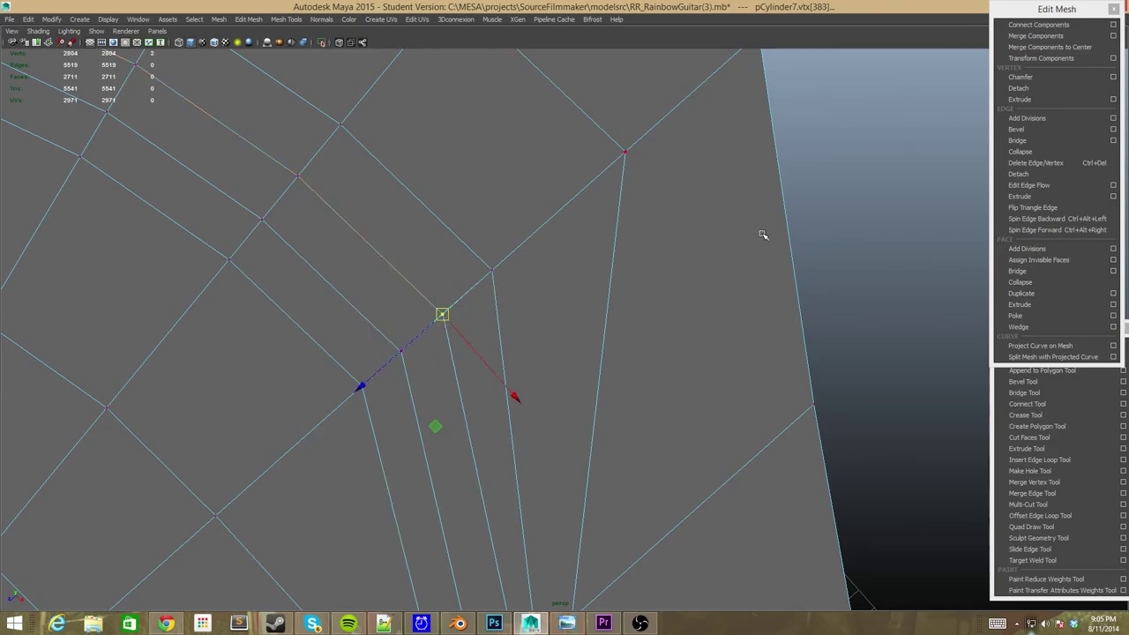
mouse_move(391, 330)
alt+mouse_down()
mouse_move(274, 350)
mouse_move(520, 385)
mouse_move(367, 225)
alt+mouse_up()
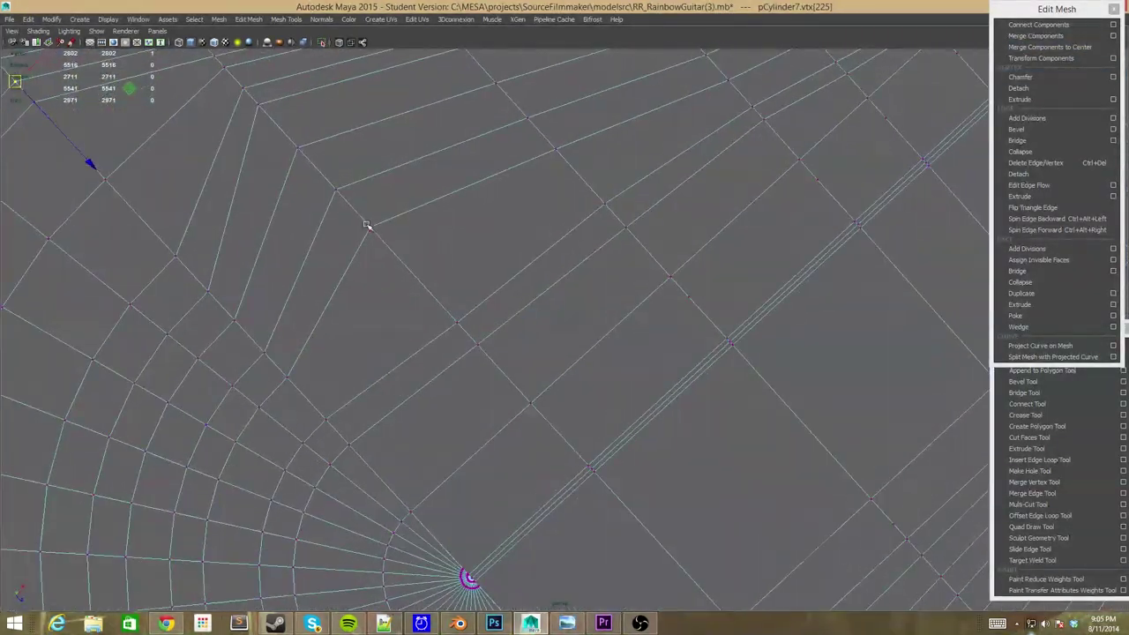
mouse_move(485, 367)
alt+mouse_down()
mouse_move(390, 270)
mouse_move(449, 287)
mouse_move(479, 335)
mouse_move(485, 377)
alt+mouse_up()
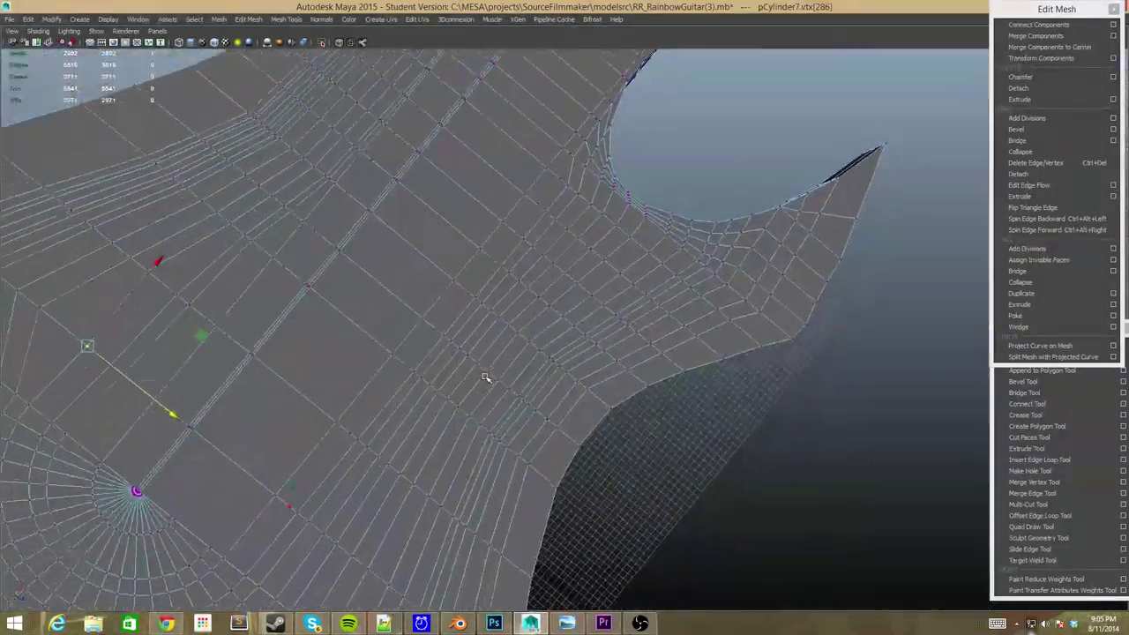
Insert a new edge loop across the body near the pole
scroll(485, 380, up, 5)
scroll(485, 378, up, 5)
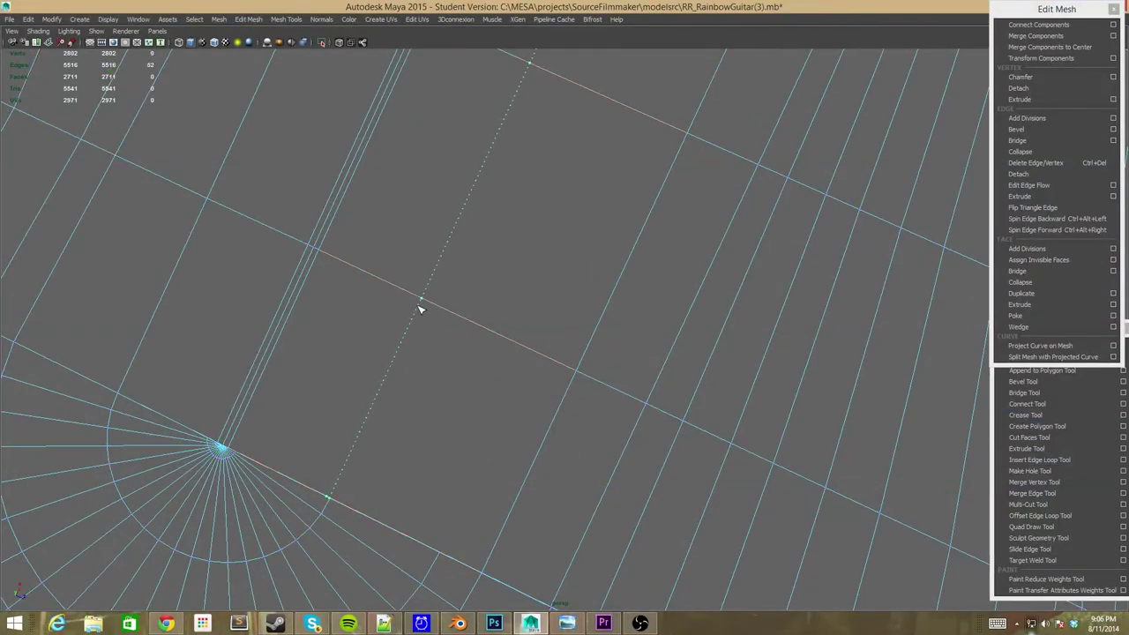
click(330, 498)
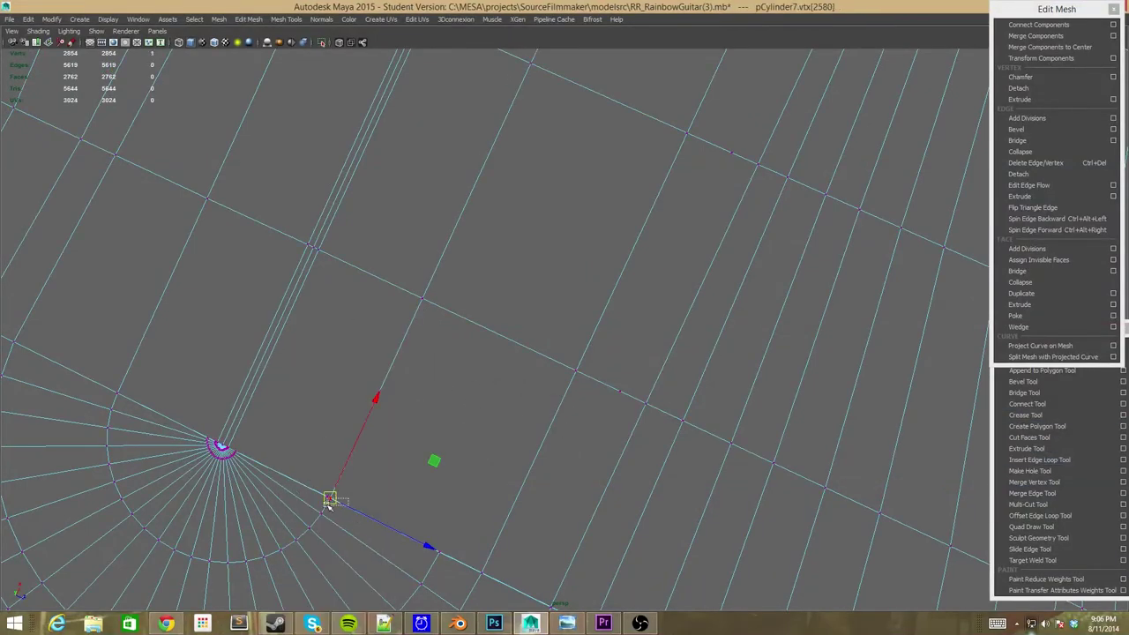
mouse_move(789, 327)
alt+mouse_down()
mouse_move(615, 373)
mouse_move(661, 411)
alt+mouse_up()
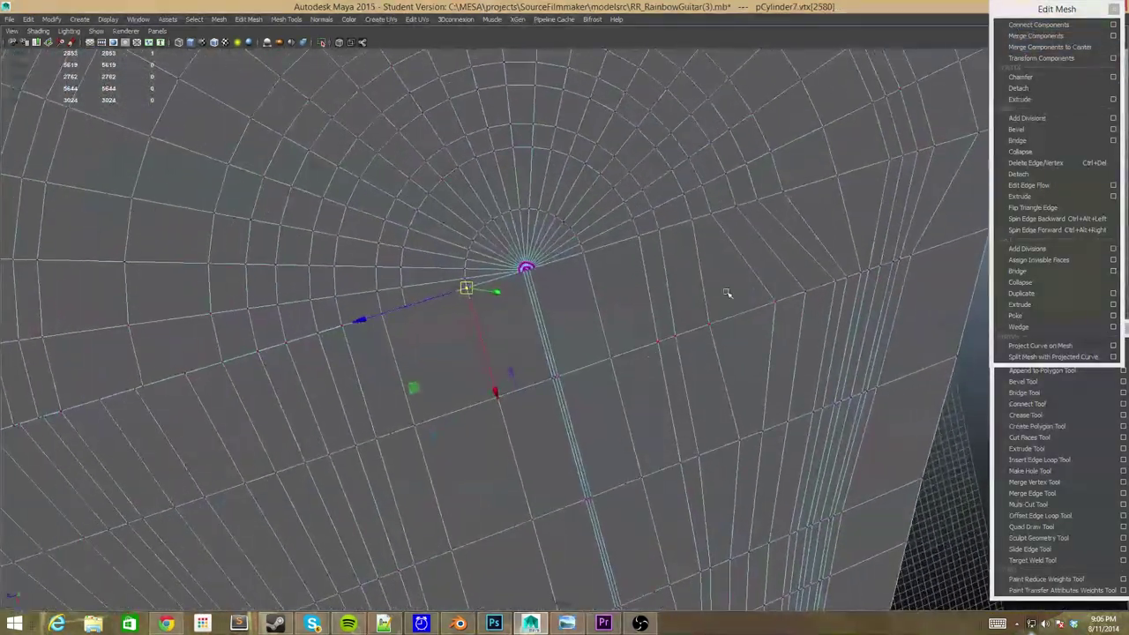
click(1071, 520)
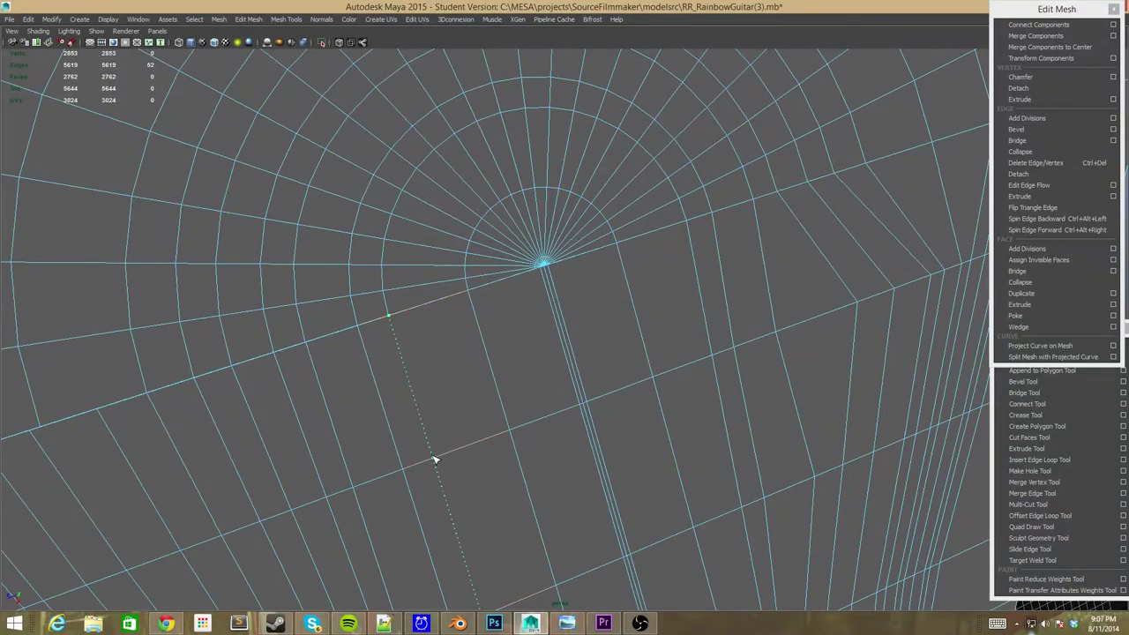
key(ctrl+z)
key(f)
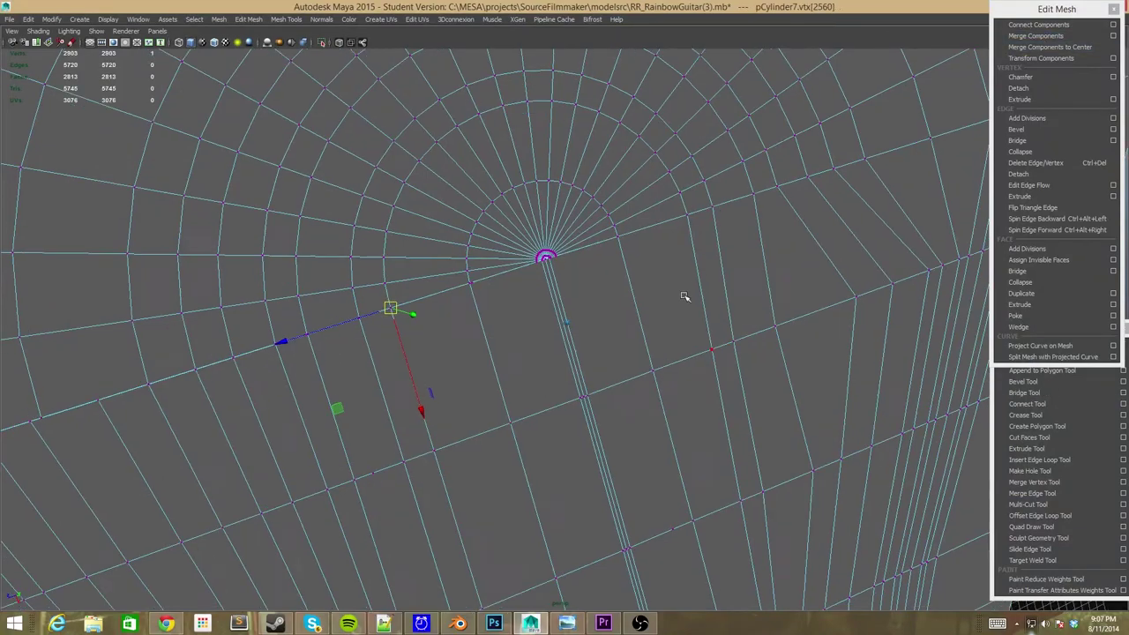
Add another edge loop, select the nearby stray vertices, and remove the unneeded loop
click(1058, 459)
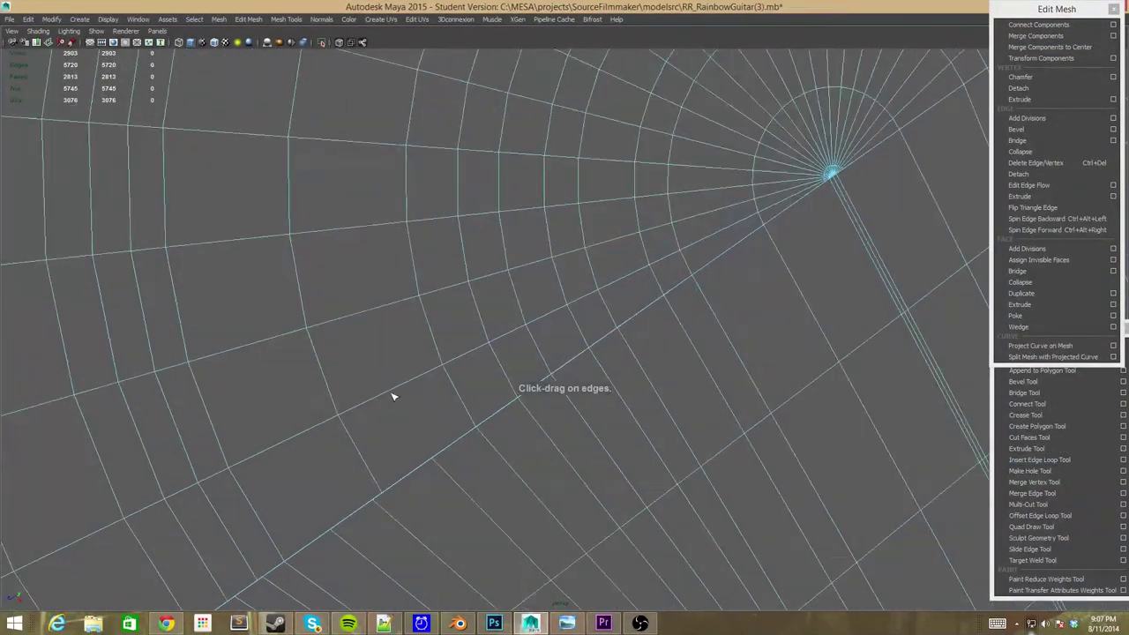
click(395, 394)
key(ctrl+z)
click(1050, 47)
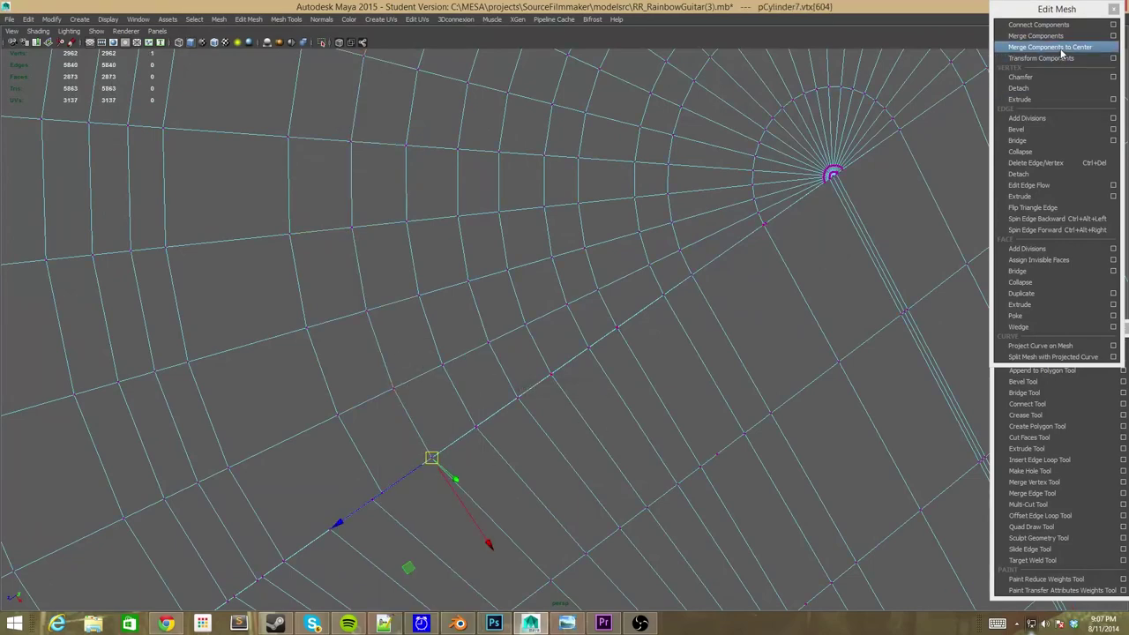
alt+drag(494, 336, 386, 355)
click(358, 353)
drag(278, 202, 312, 262)
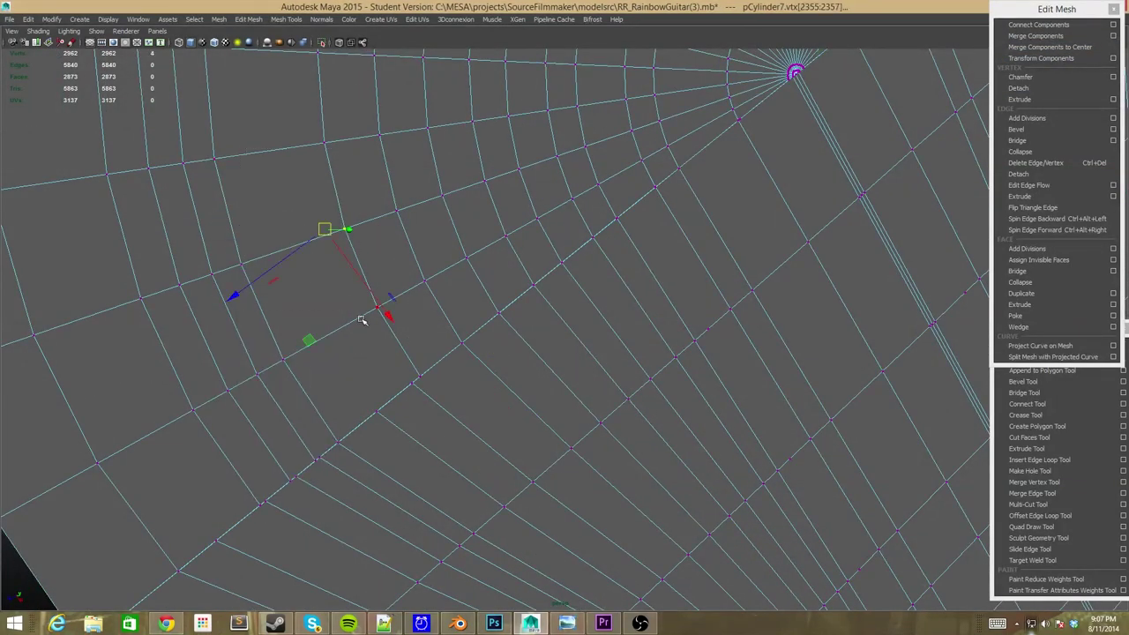
key(ctrl+z)
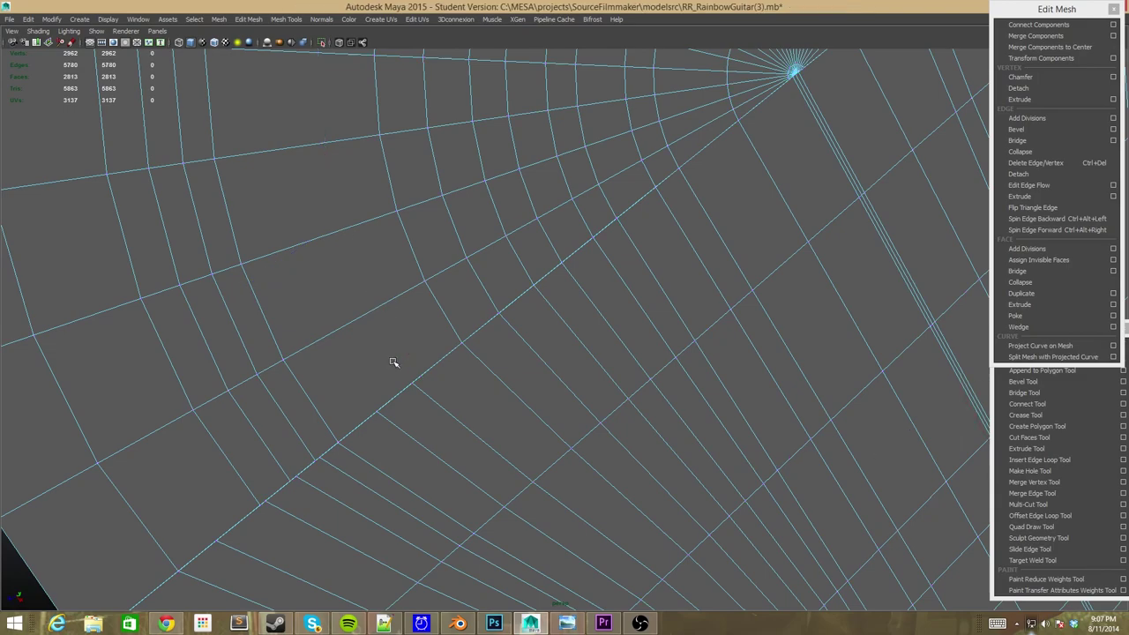
click(1056, 438)
Insert an edge loop across the guitar body faces
scroll(618, 326, down, 5)
scroll(794, 331, up, 5)
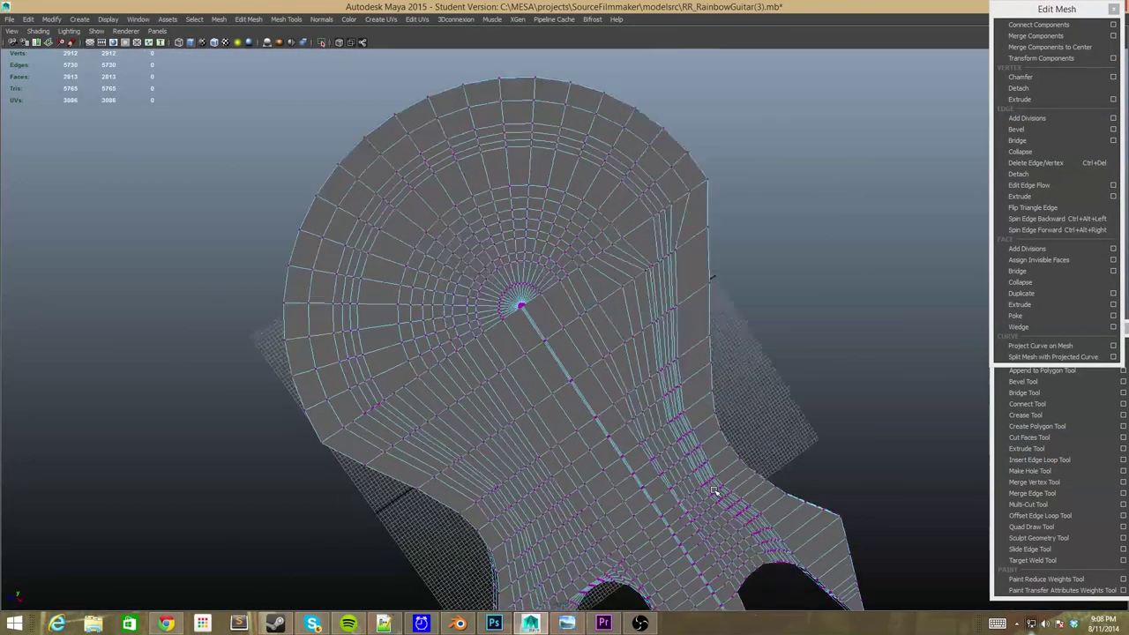
click(1039, 459)
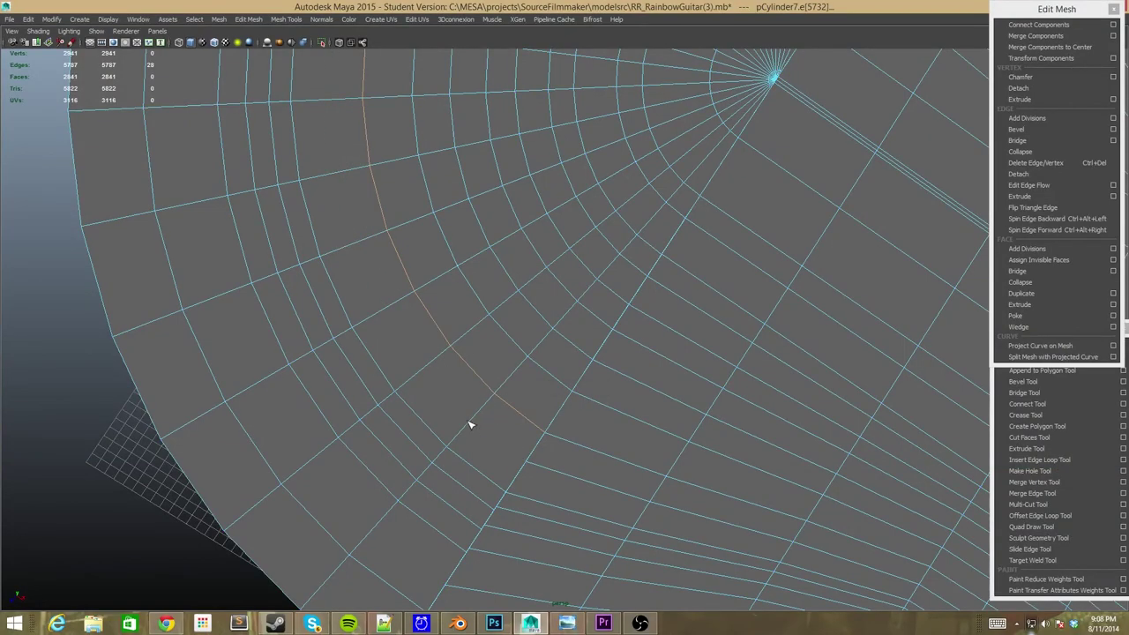
alt+drag(473, 423, 454, 373)
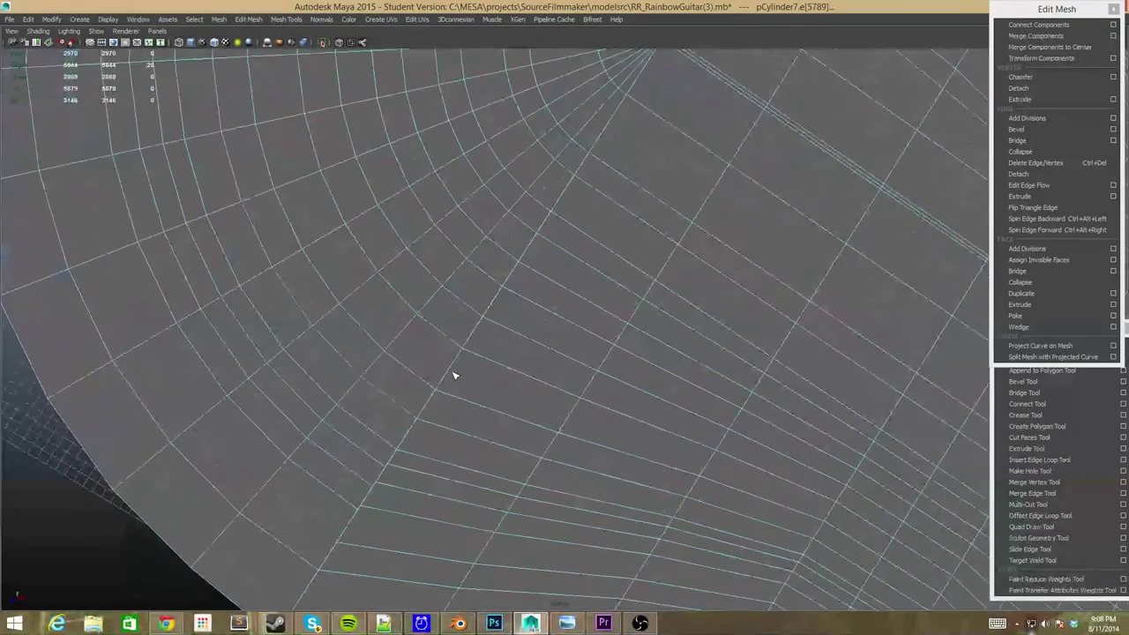
Merge the first crowded vertex pairs on the new loop to their centre
click(394, 450)
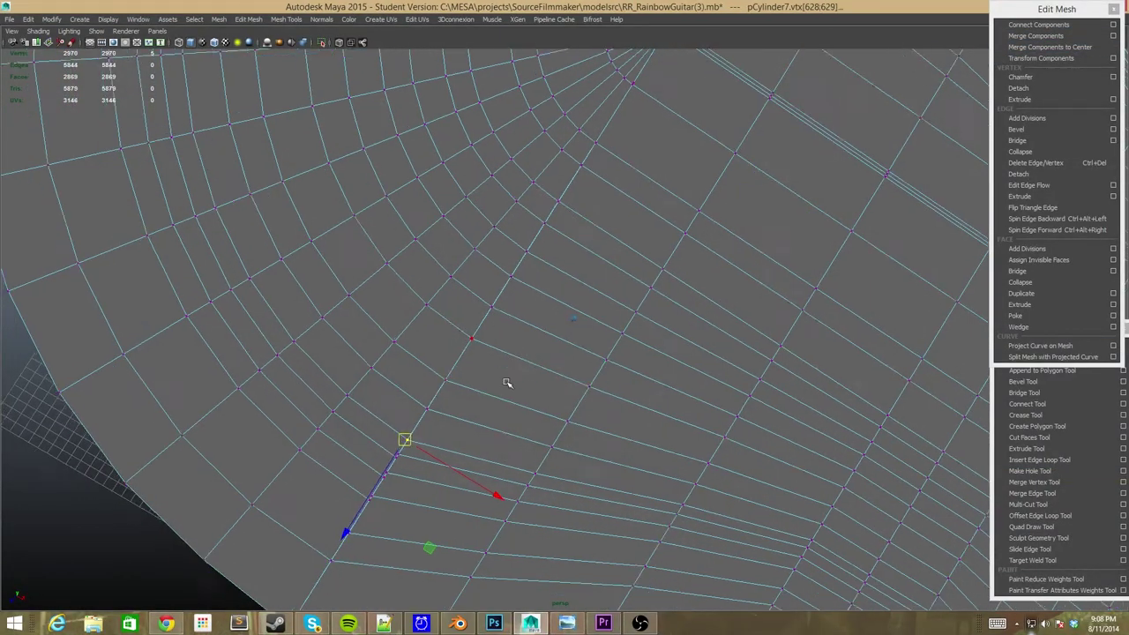
scroll(549, 432, up, 5)
scroll(550, 412, up, 3)
drag(533, 311, 472, 322)
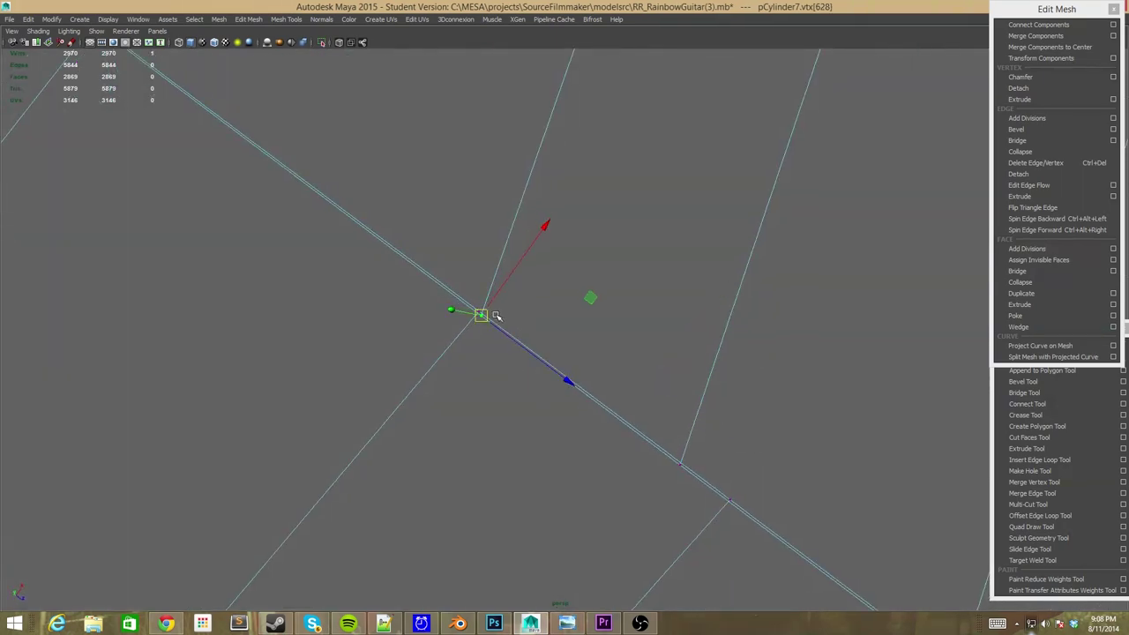
click(1050, 47)
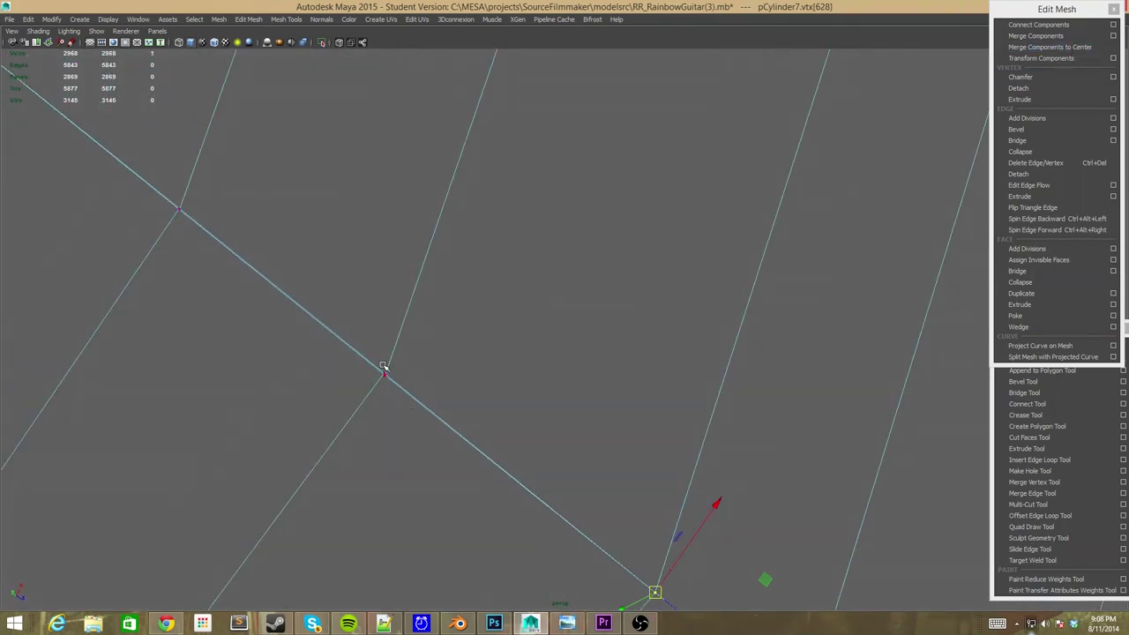
click(383, 373)
click(181, 209)
key(f)
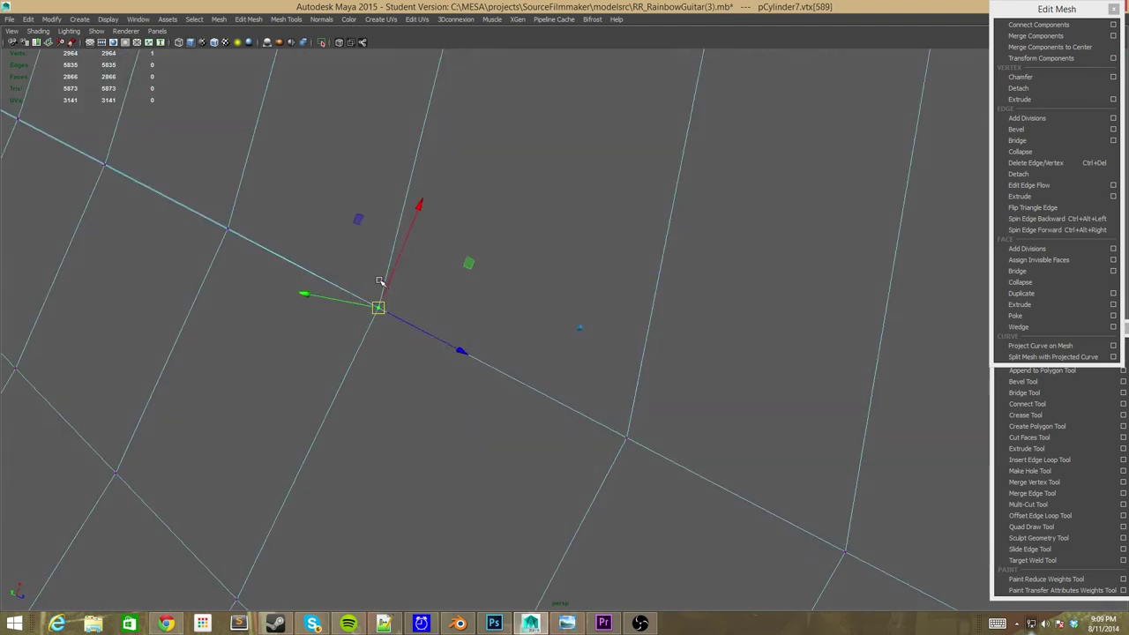
Merge the next close vertex pairs along the loop
click(466, 429)
alt+middle_drag(466, 429, 231, 281)
click(231, 281)
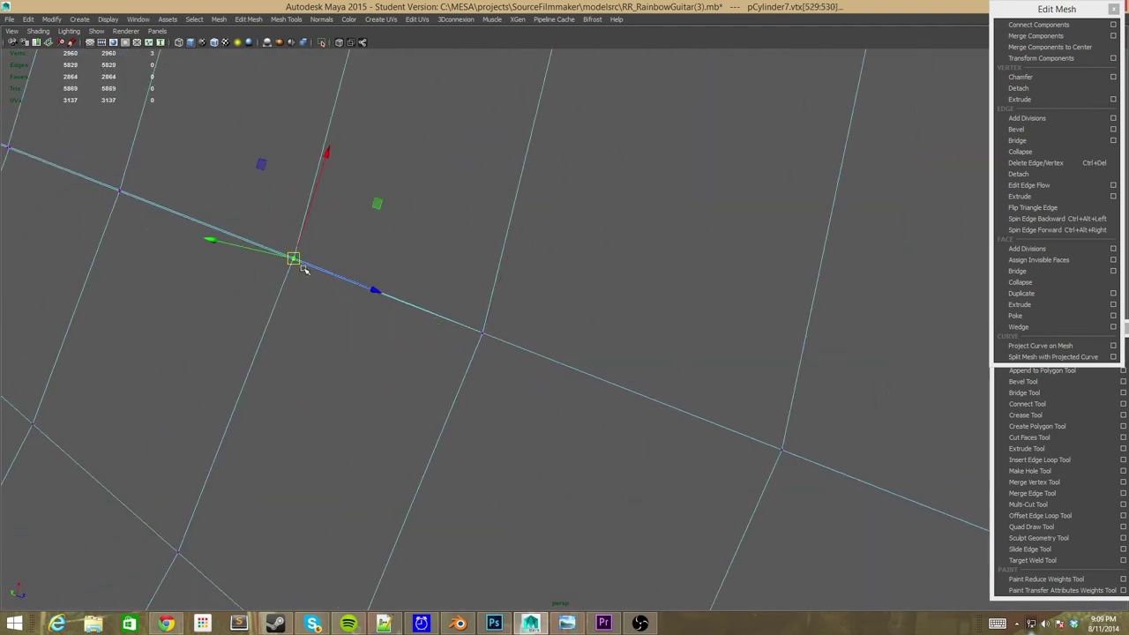
click(144, 209)
click(277, 291)
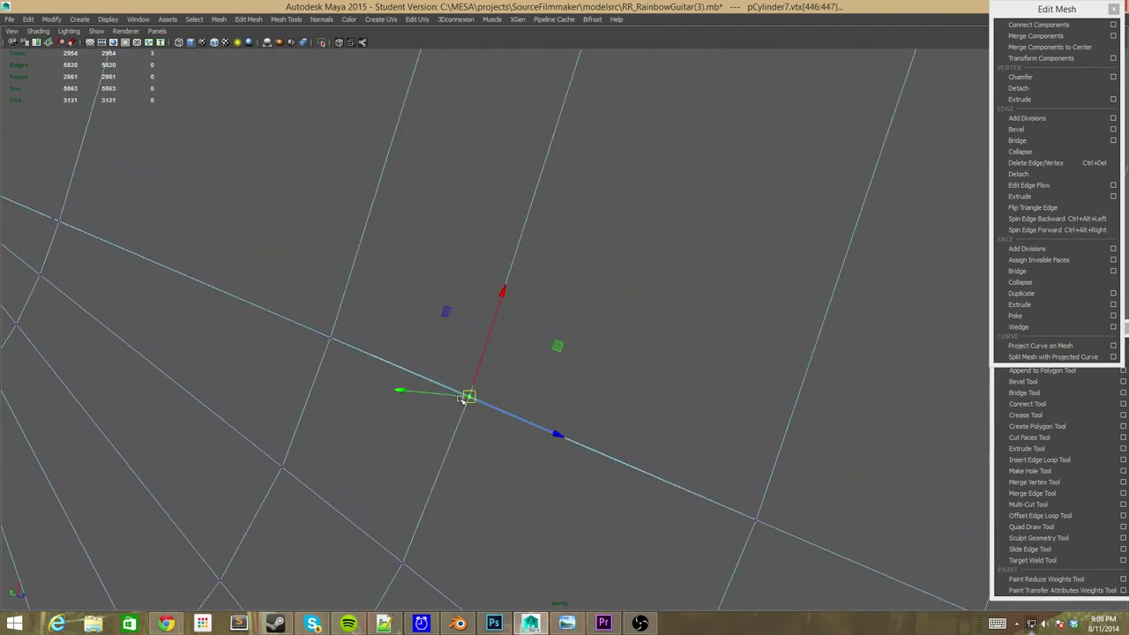
click(348, 360)
alt+middle_drag(368, 377, 295, 402)
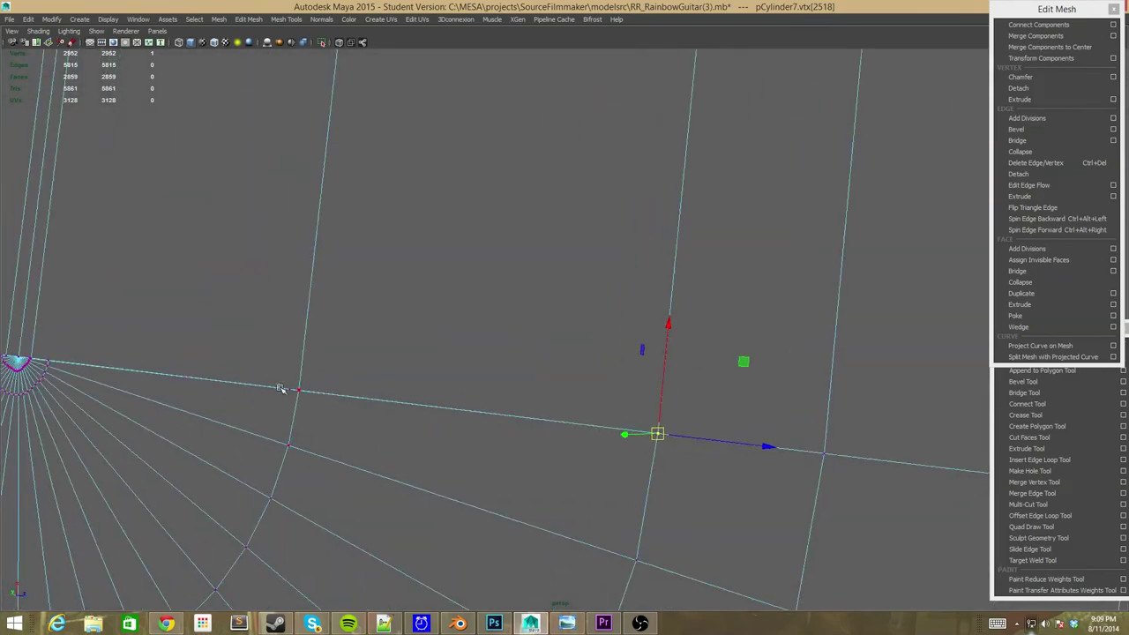
click(298, 389)
Select an edge of the new loop and zoom out to view the whole guitar
mouse_move(295, 403)
alt+mouse_down()
mouse_move(362, 276)
mouse_move(413, 418)
mouse_move(391, 358)
alt+mouse_up()
scroll(403, 385, up, 3)
scroll(403, 387, up, 3)
scroll(403, 385, down, 2)
click(369, 362)
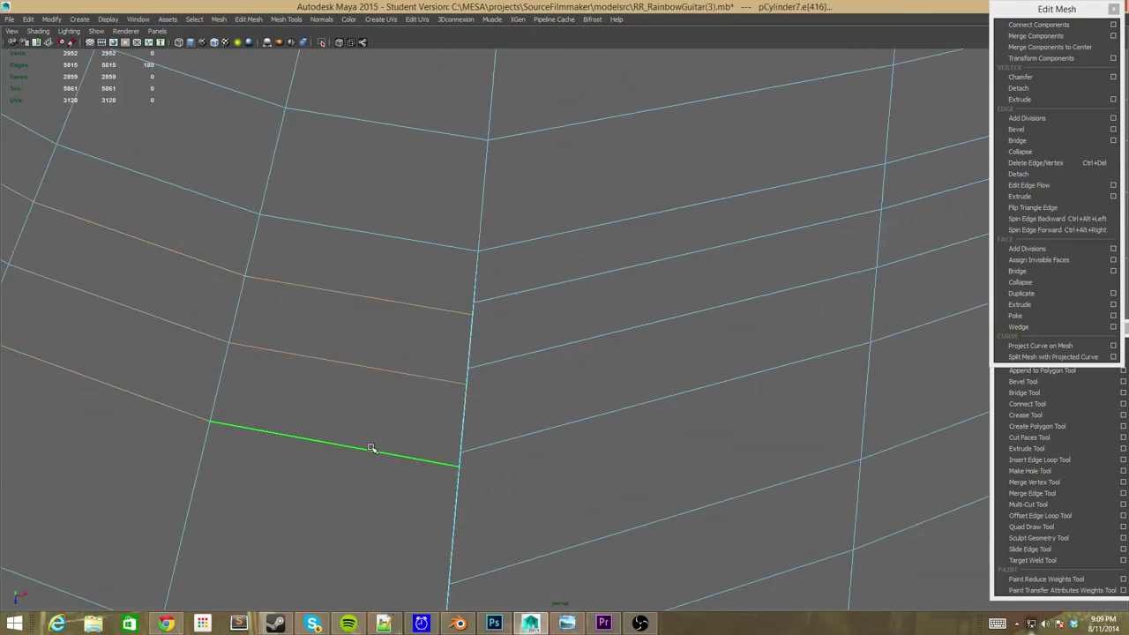
scroll(371, 449, down, 3)
scroll(366, 401, down, 3)
key(ctrl+z)
key(ctrl+z)
scroll(344, 350, down, 5)
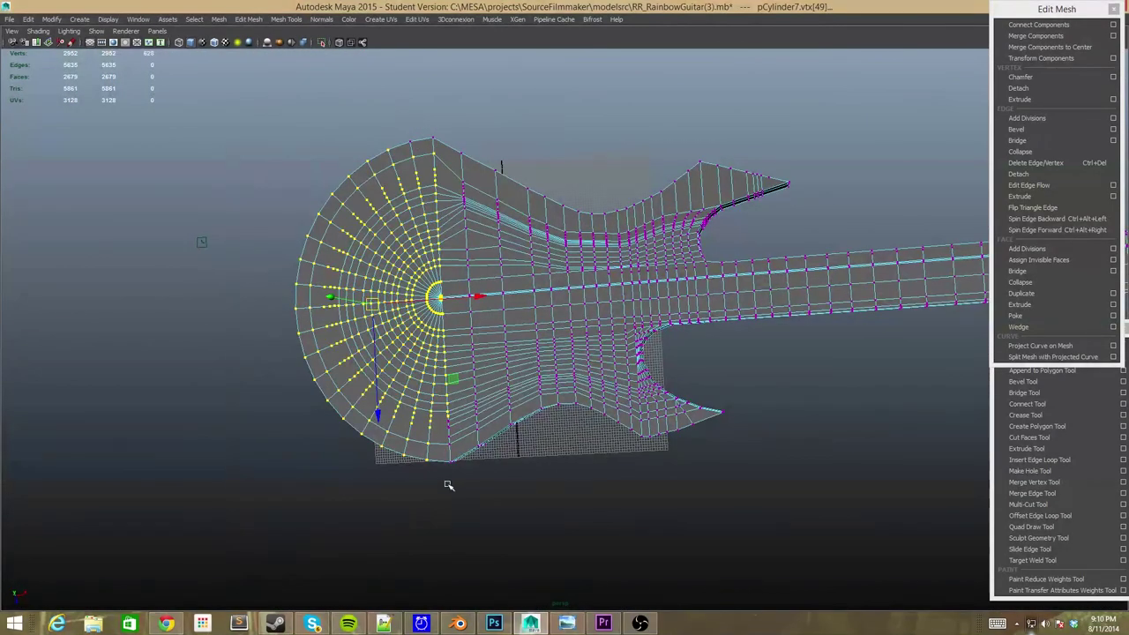
Merge a close vertex pair on the guitar body into a single vertex at their center
click(448, 485)
scroll(499, 502, up, 5)
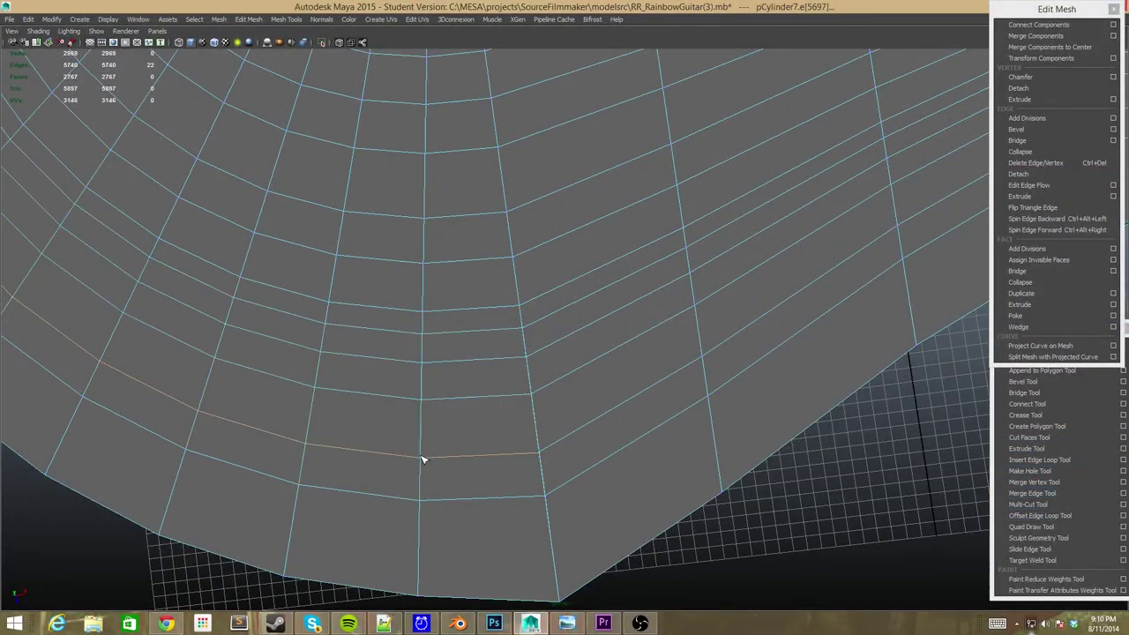
click(423, 460)
scroll(464, 411, up, 8)
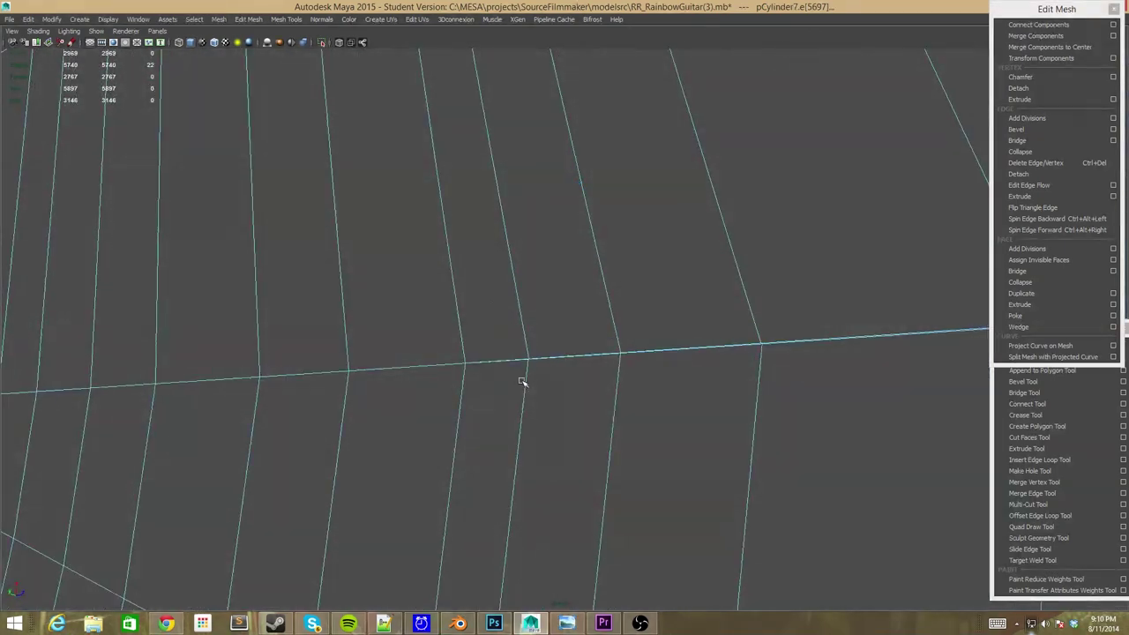
right_click(469, 354)
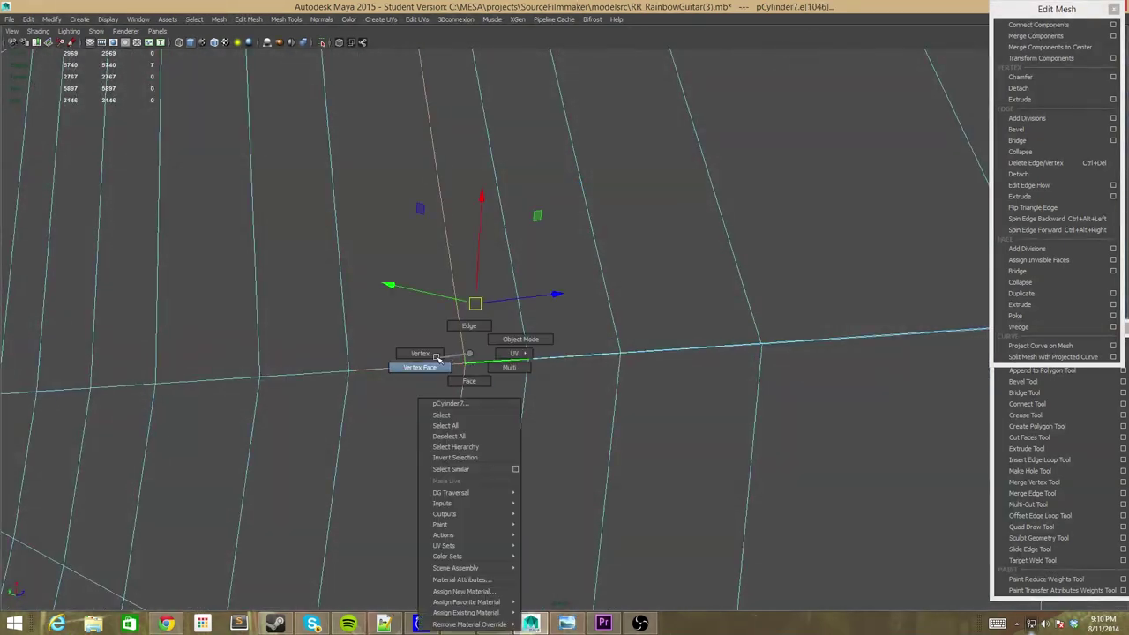
click(436, 356)
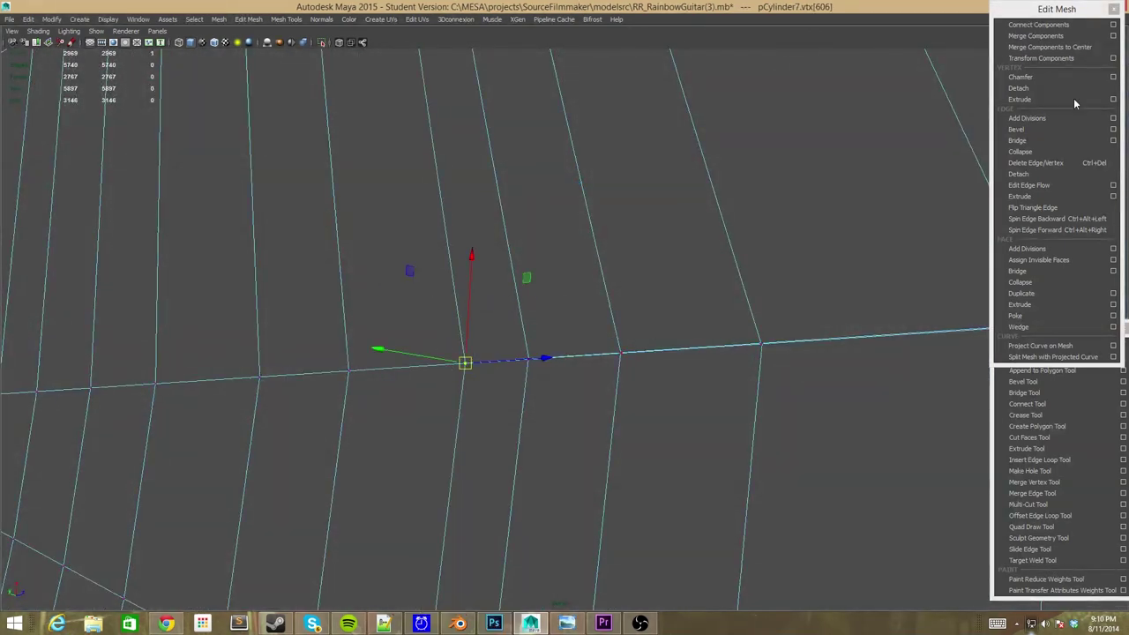
click(759, 344)
alt+middle_drag(852, 309, 630, 303)
click(638, 314)
click(1050, 47)
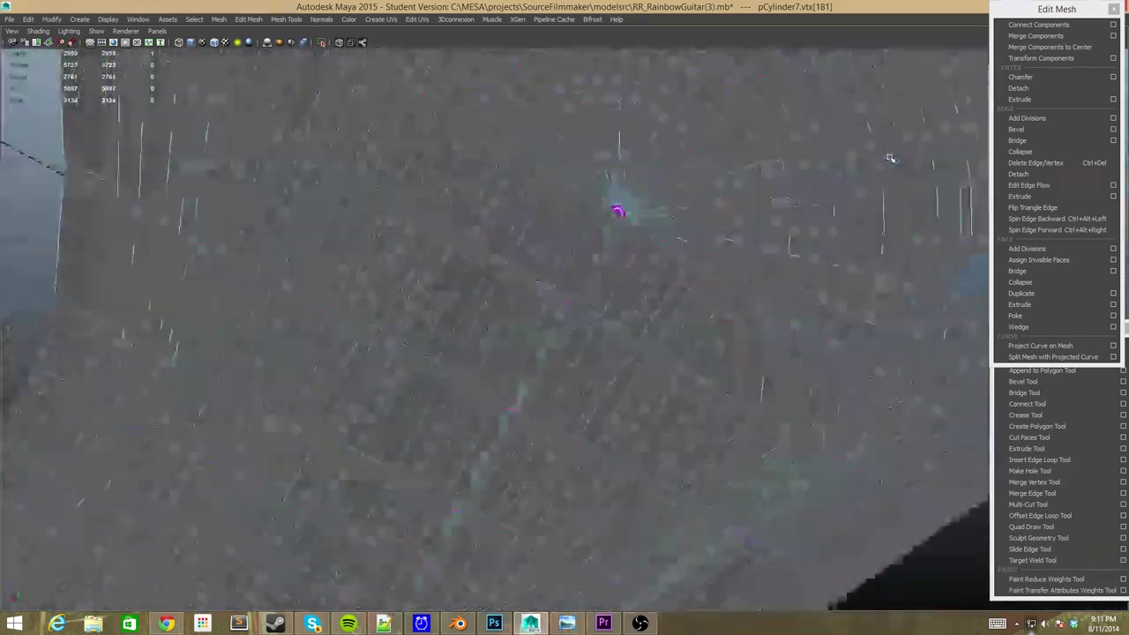
Delete the unwanted edge loop near the body's outer edge and select a rim vertex
mouse_move(891, 158)
alt+middle_down()
mouse_move(572, 320)
mouse_move(390, 121)
mouse_move(480, 351)
mouse_move(617, 309)
alt+middle_up()
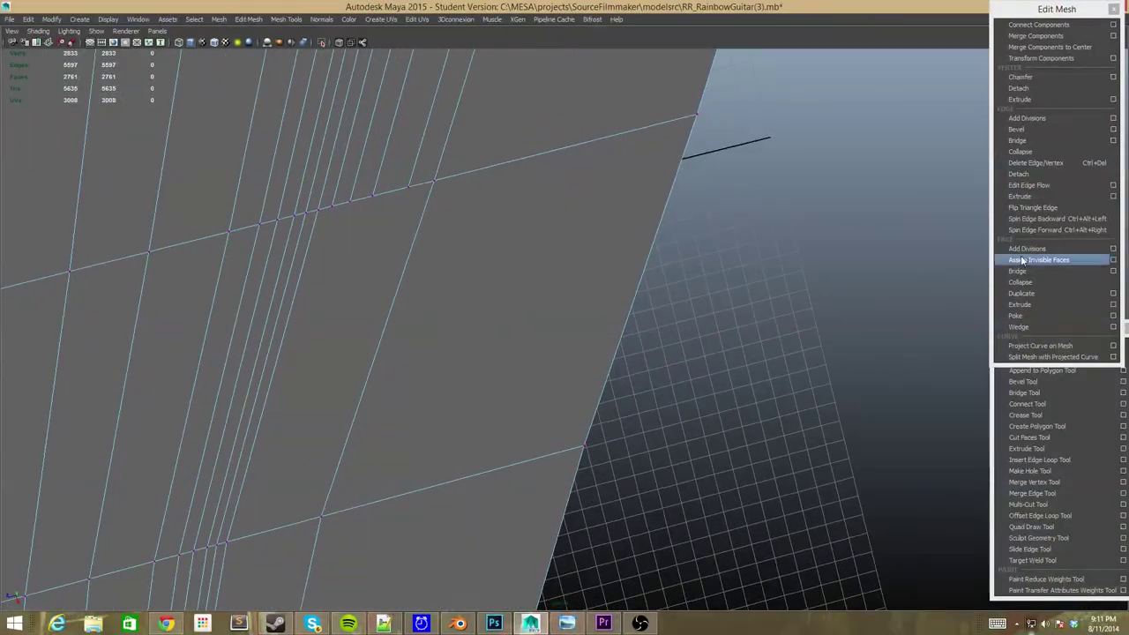
click(1039, 460)
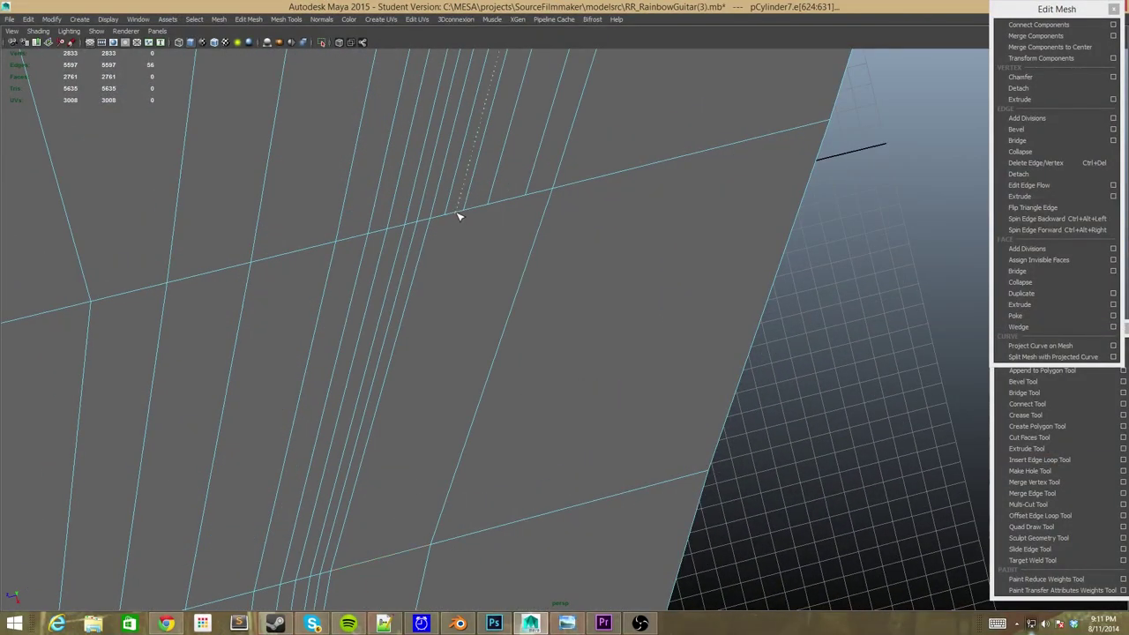
key(Delete)
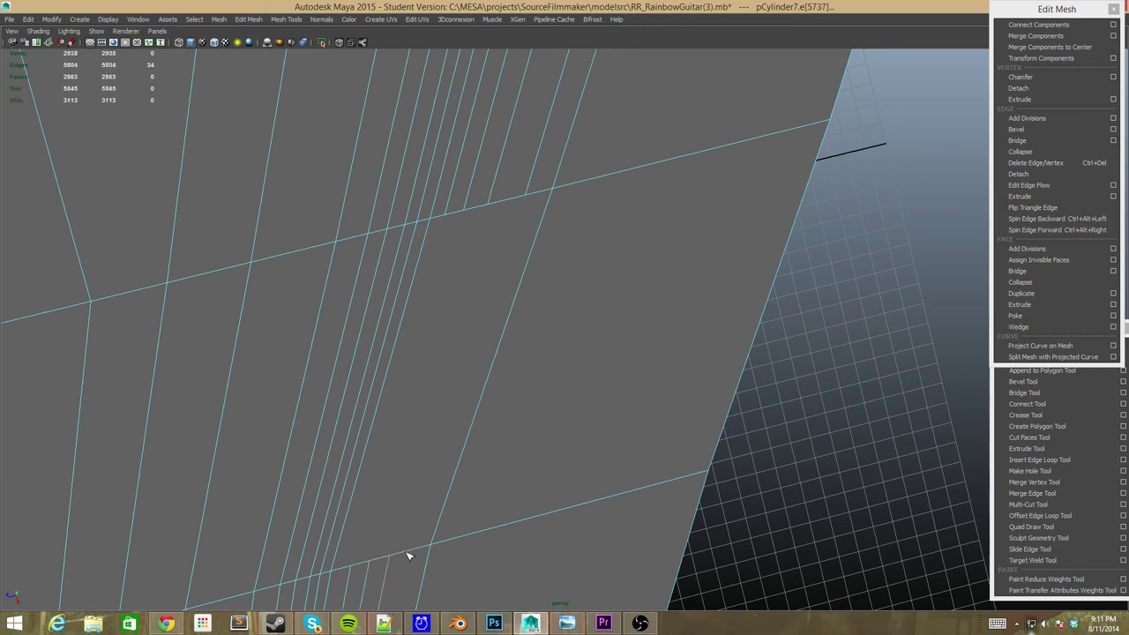
right_drag(422, 454, 372, 354)
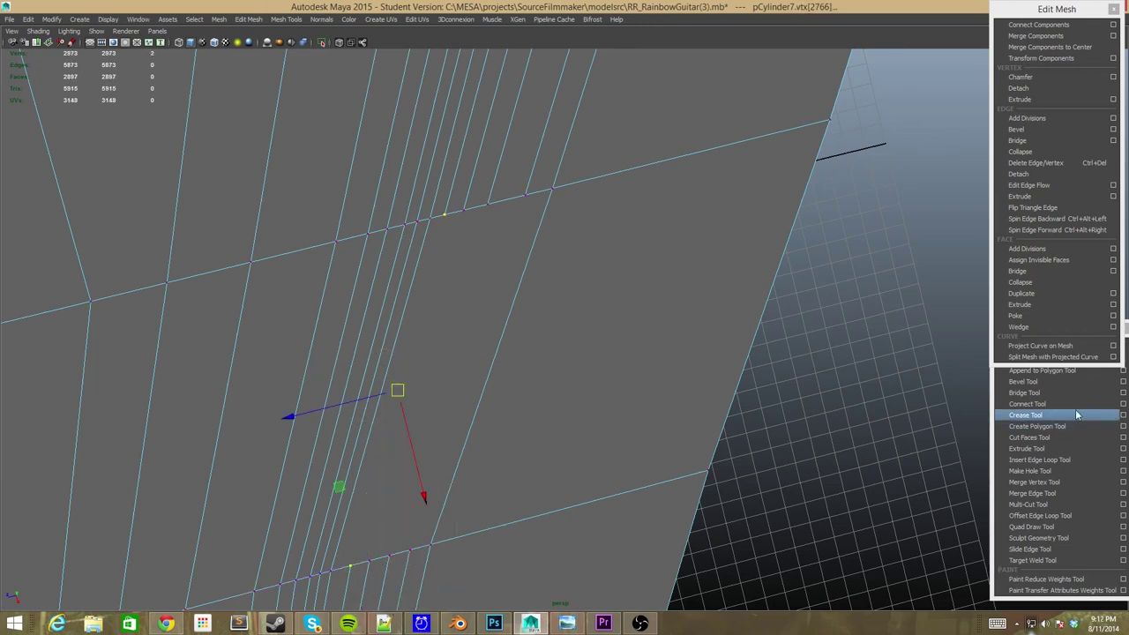
right_drag(372, 561, 333, 354)
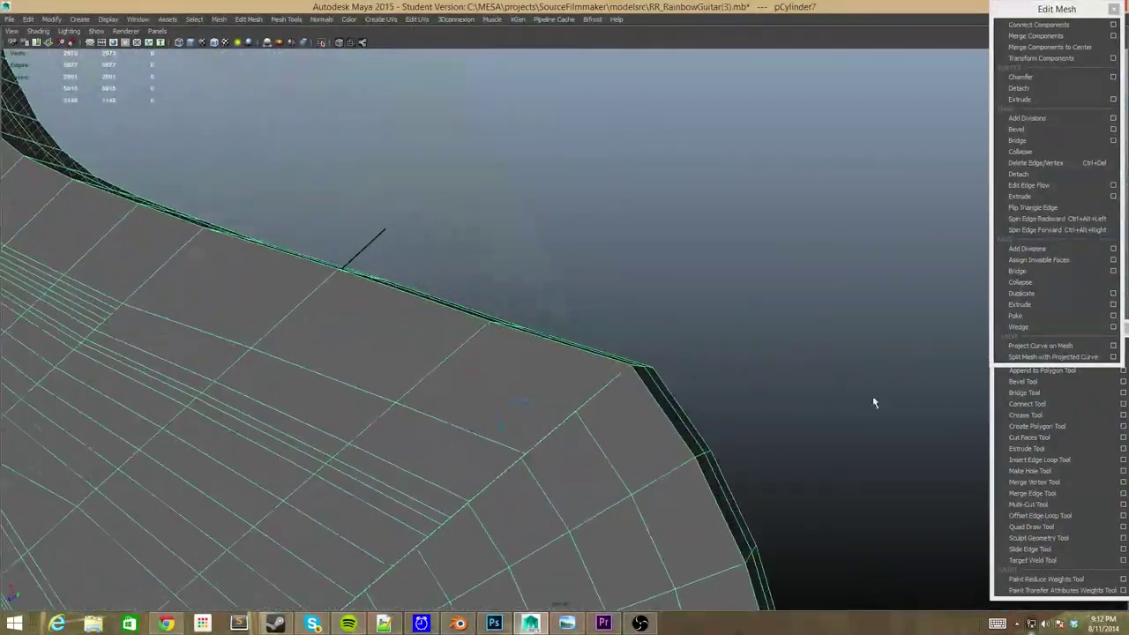
Merge the stray vertex near the rim into its neighbour
ctrl+click(576, 412)
scroll(542, 390, up, 3)
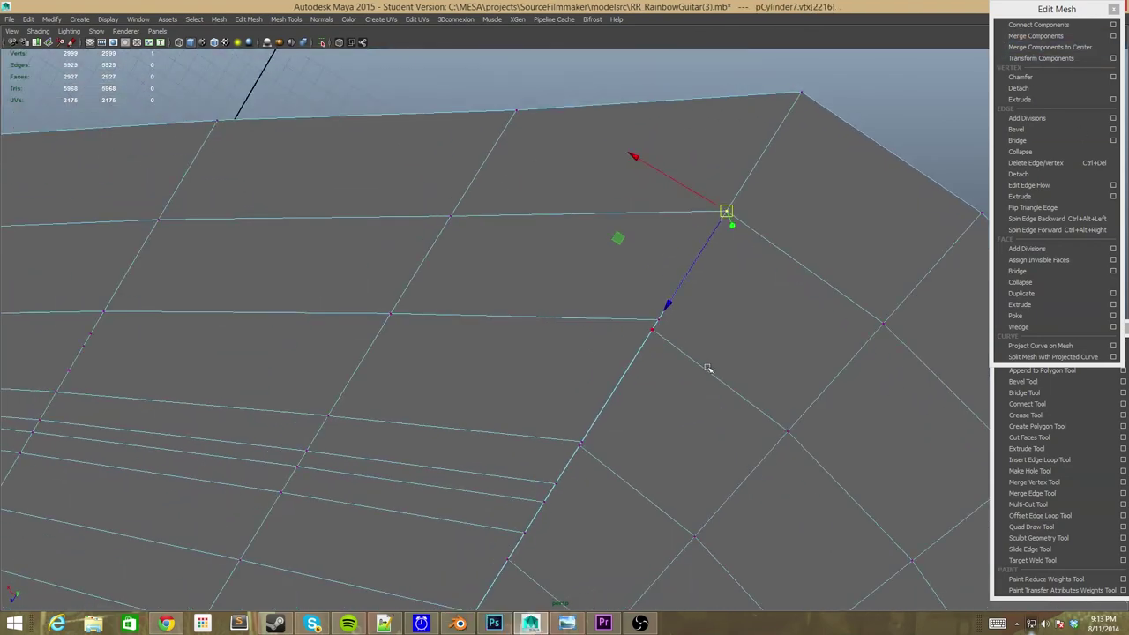
key(ctrl+Delete)
right_click(689, 351)
scroll(678, 357, down, 5)
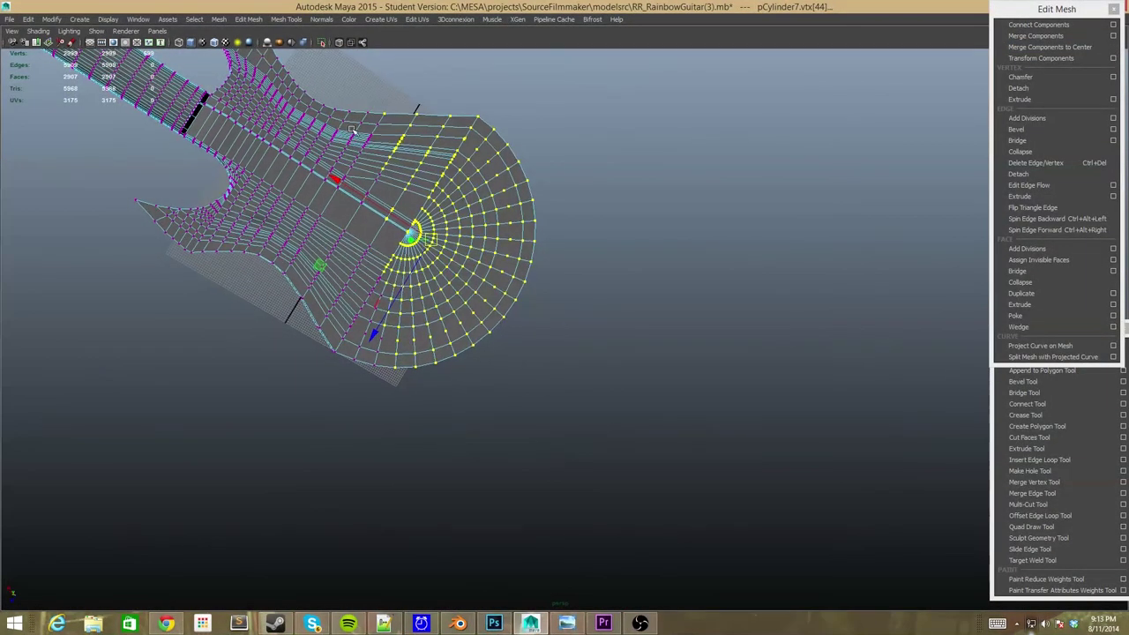
Add a new edge loop following the curve of the guitar body's upper edge
alt+drag(617, 415, 554, 461)
scroll(558, 461, up, 6)
scroll(517, 420, up, 1)
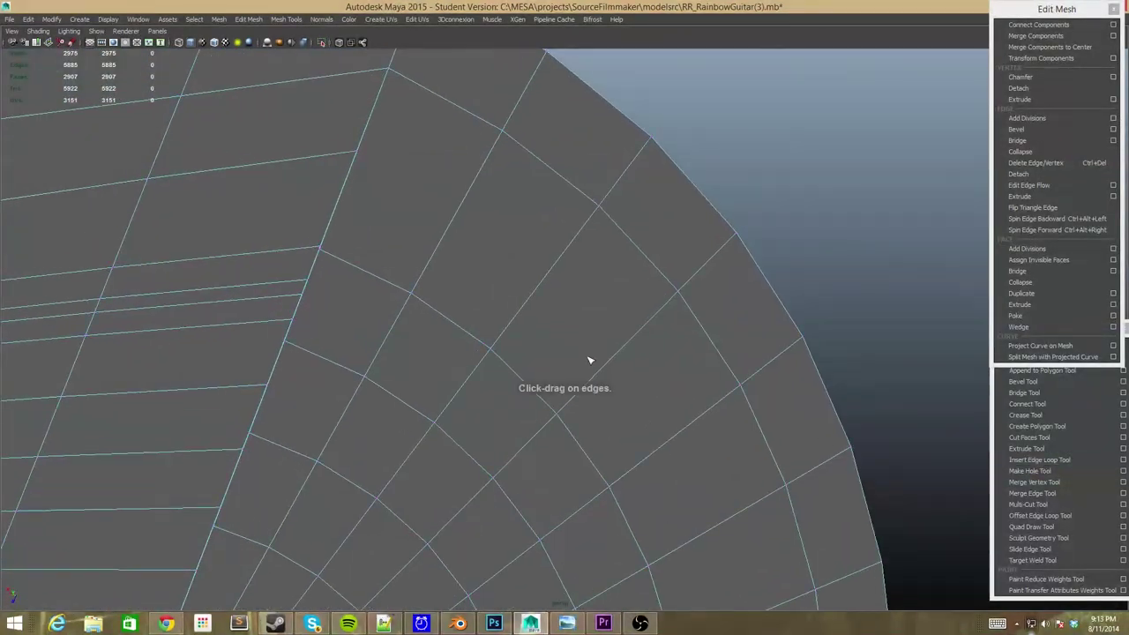
key(F9)
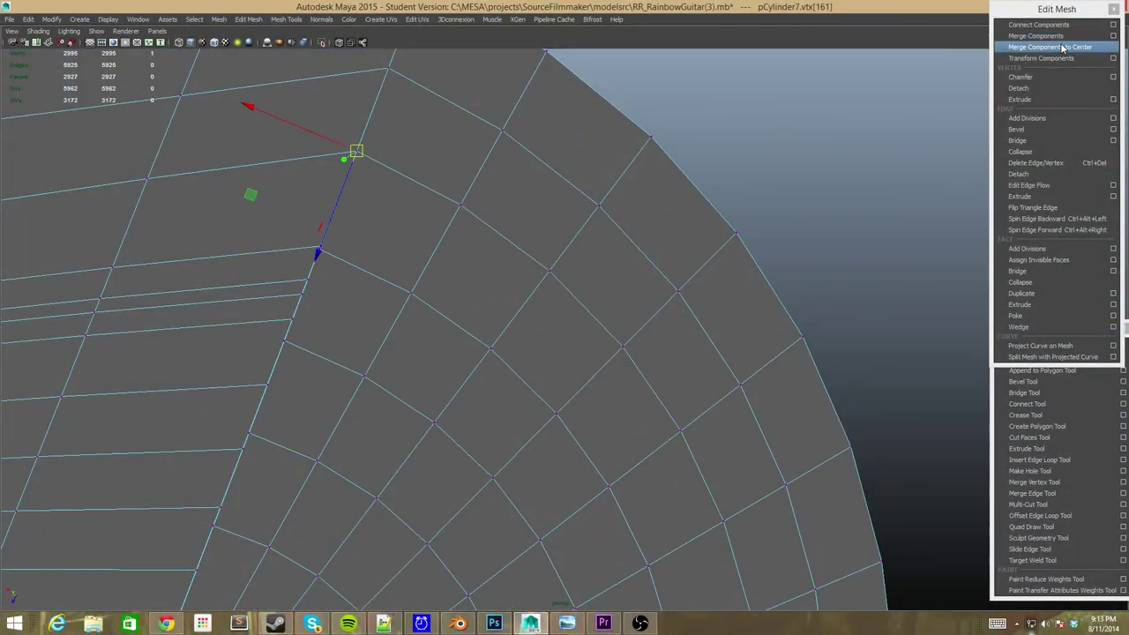
right_drag(368, 270, 315, 270)
scroll(336, 353, down, 5)
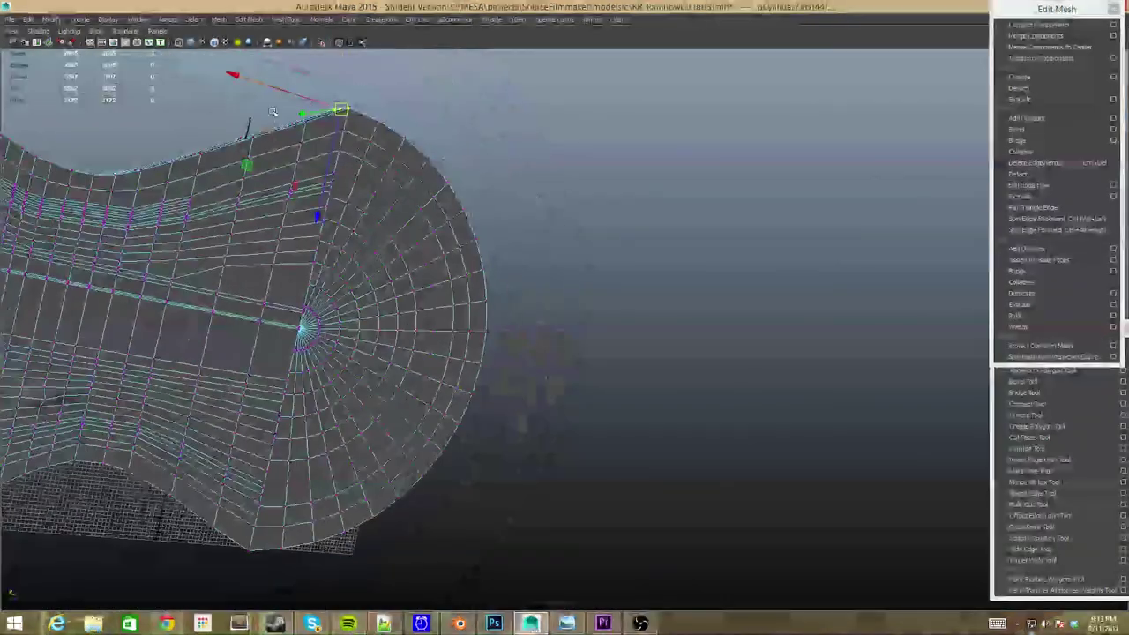
drag(556, 610, 557, 610)
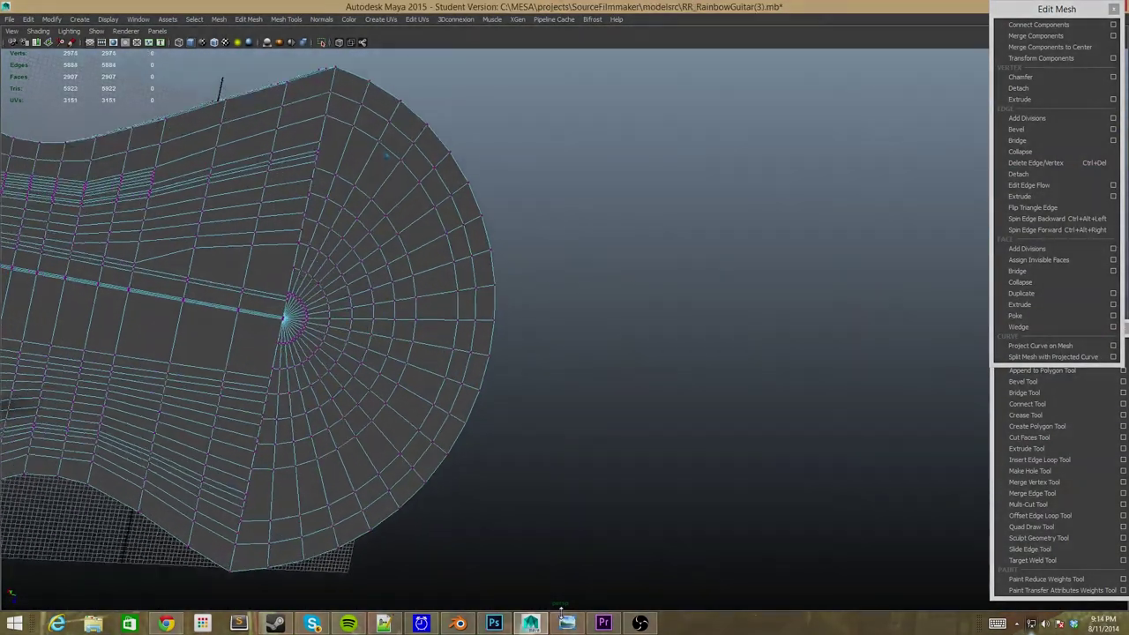
scroll(462, 587, up, 5)
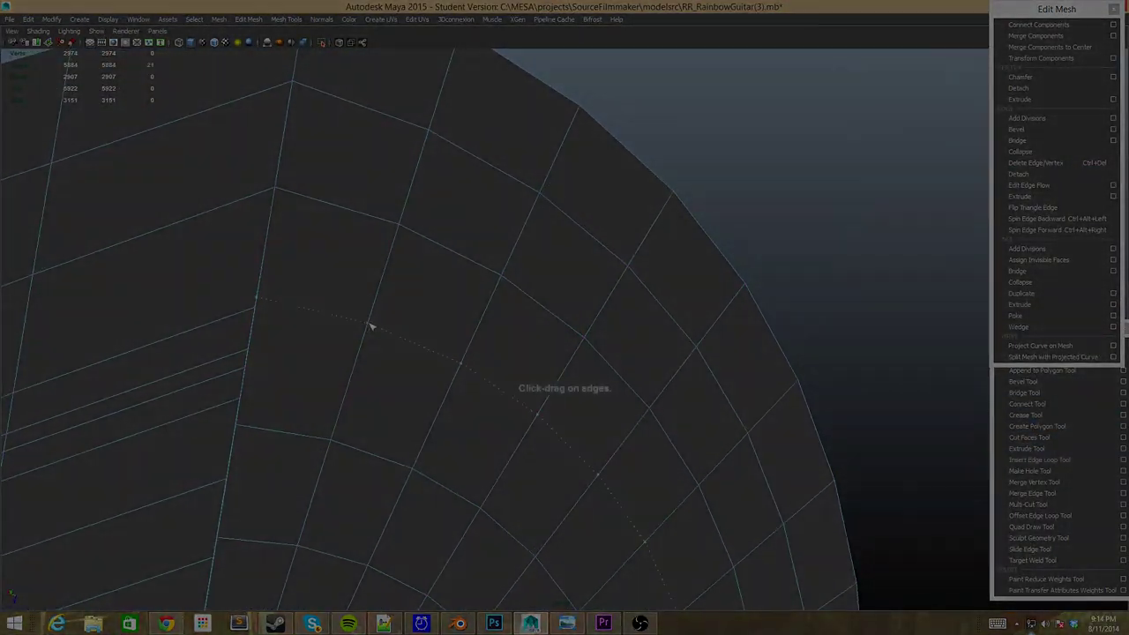
drag(371, 326, 370, 336)
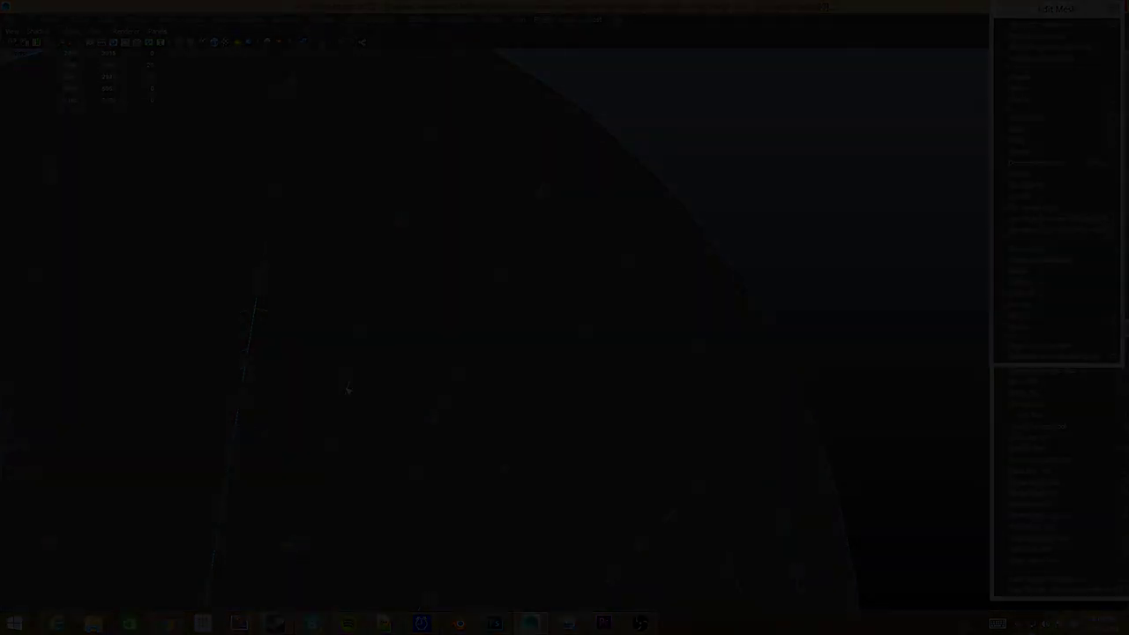